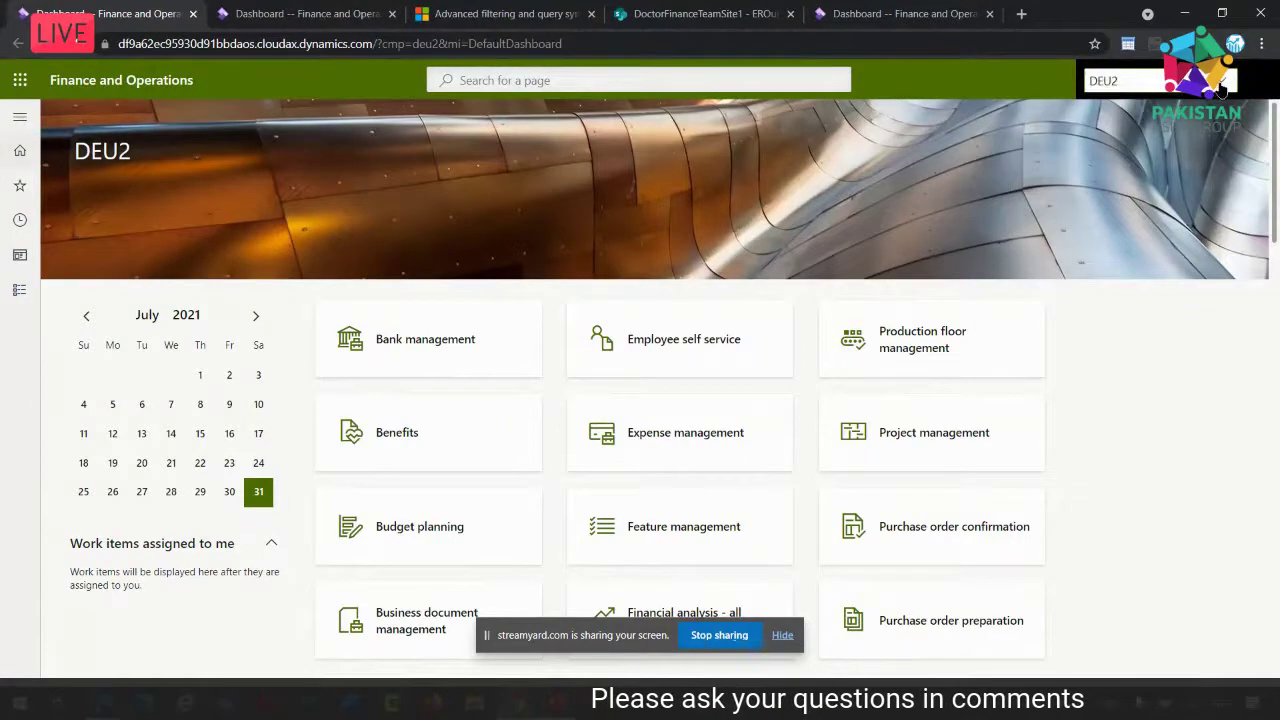
left_click(1220, 85)
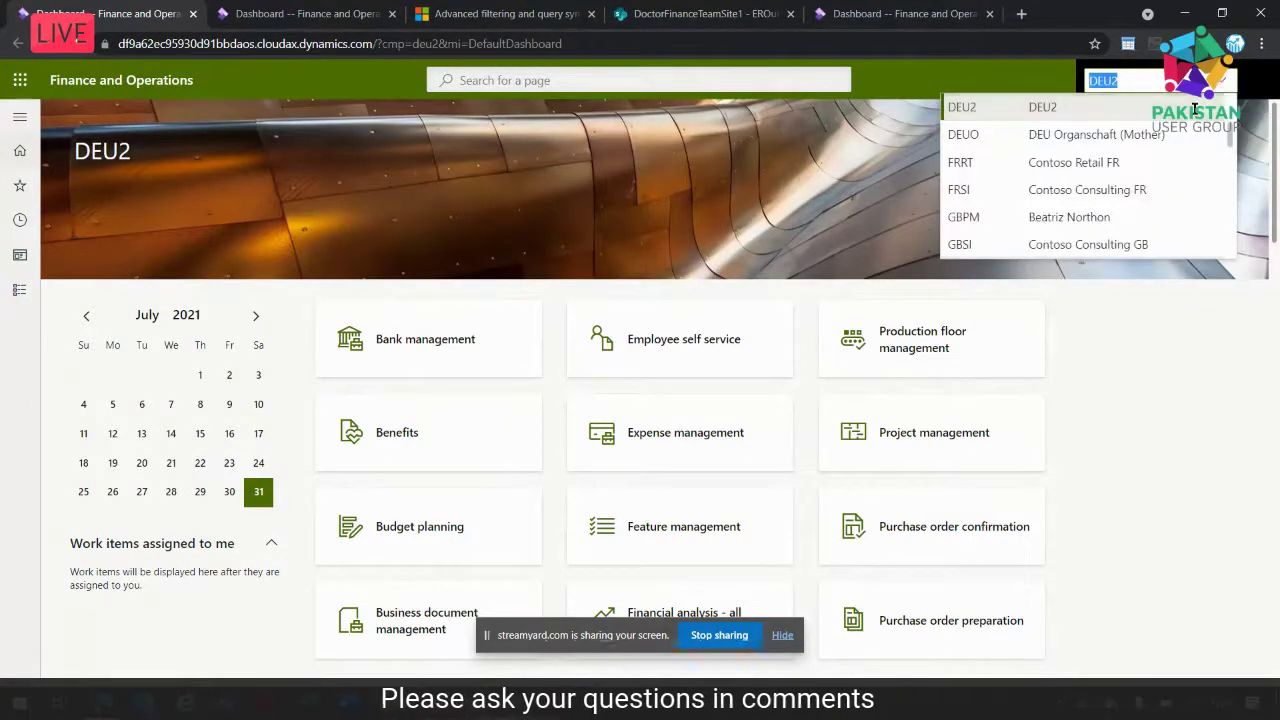
scroll(1187, 200, "up", 1)
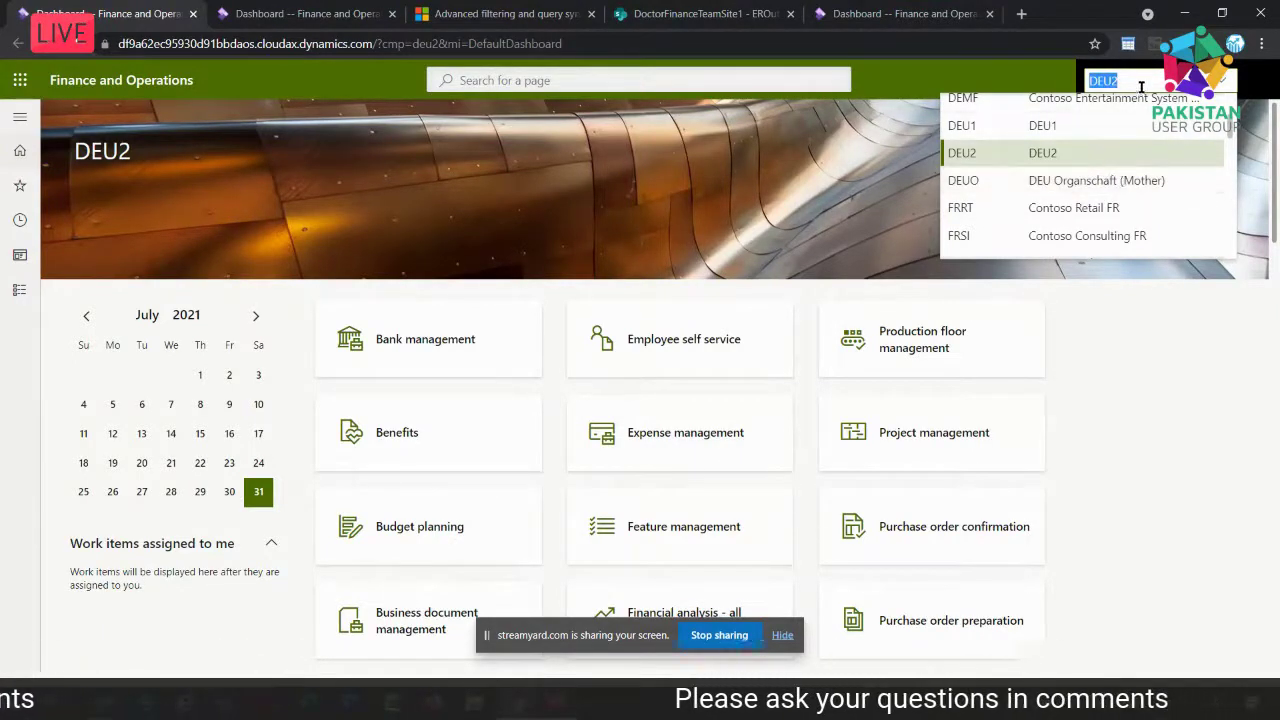
left_click(1025, 87)
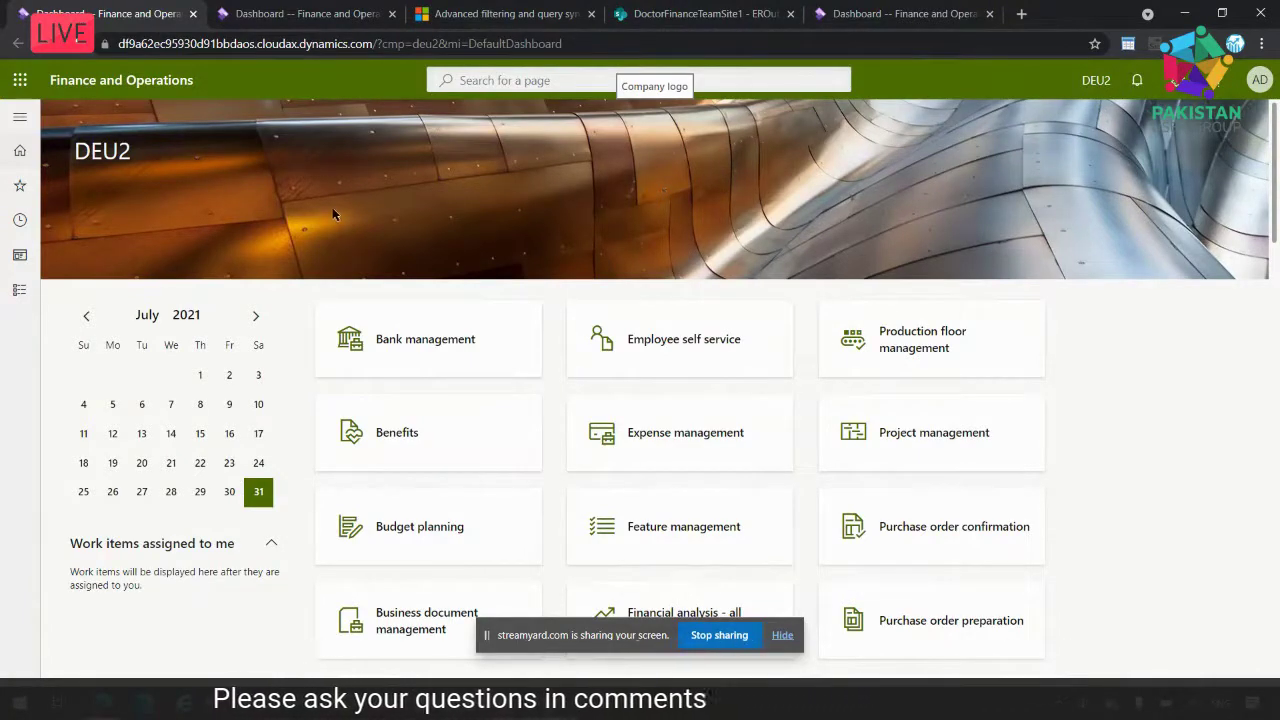
Open the sales tax authorities in the Tax module and check the vendor account assigned to the Berlin tax authority
left_click(20, 297)
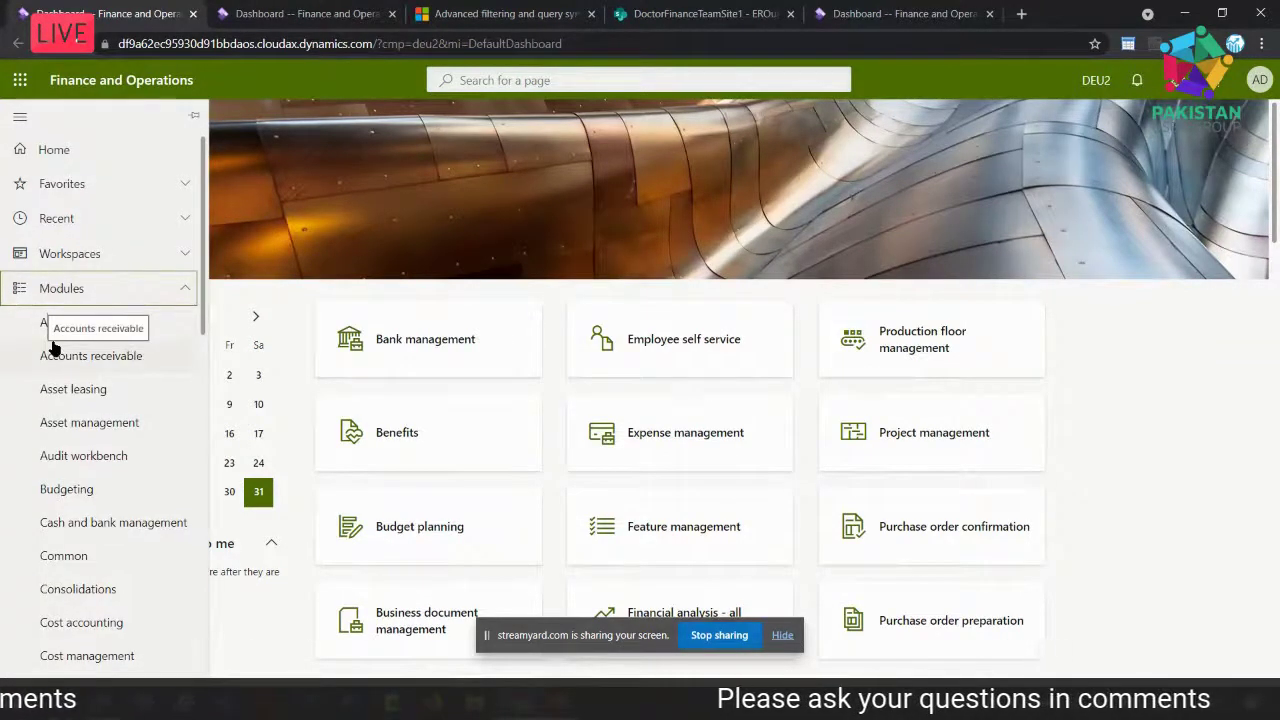
scroll(55, 347, "down", 3)
scroll(55, 347, "down", 12)
scroll(55, 347, "down", 4)
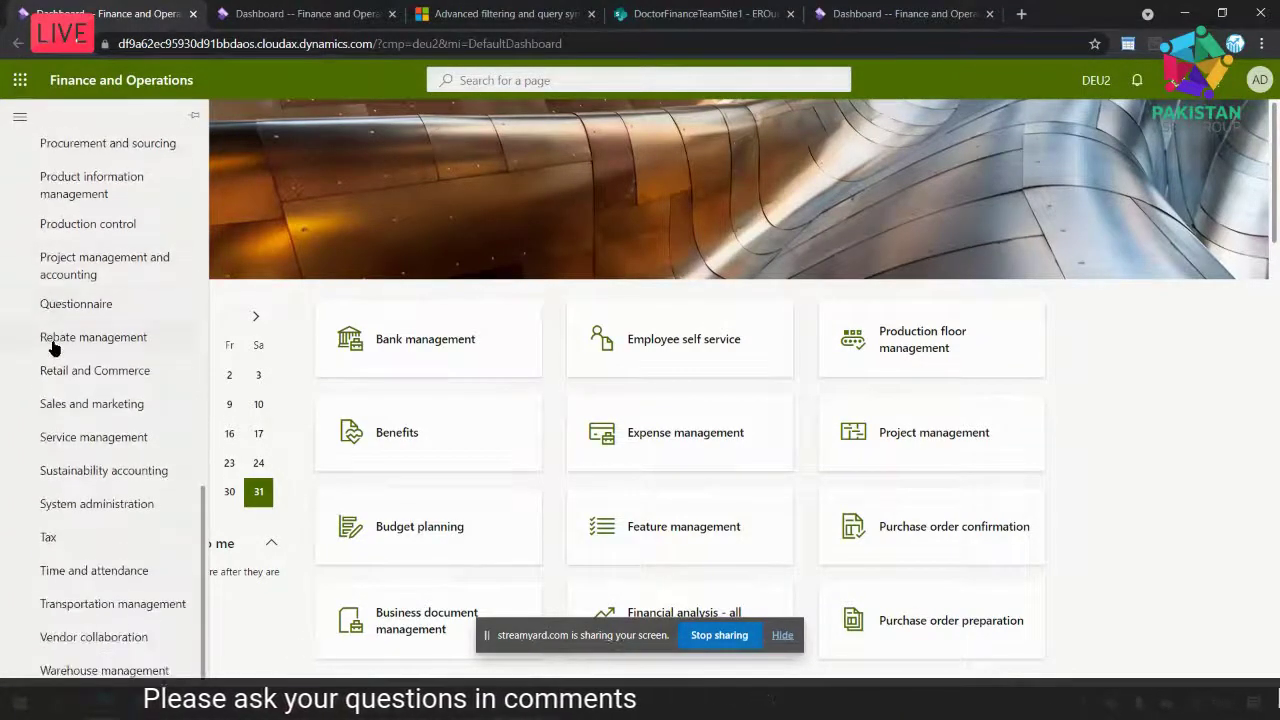
left_click(52, 536)
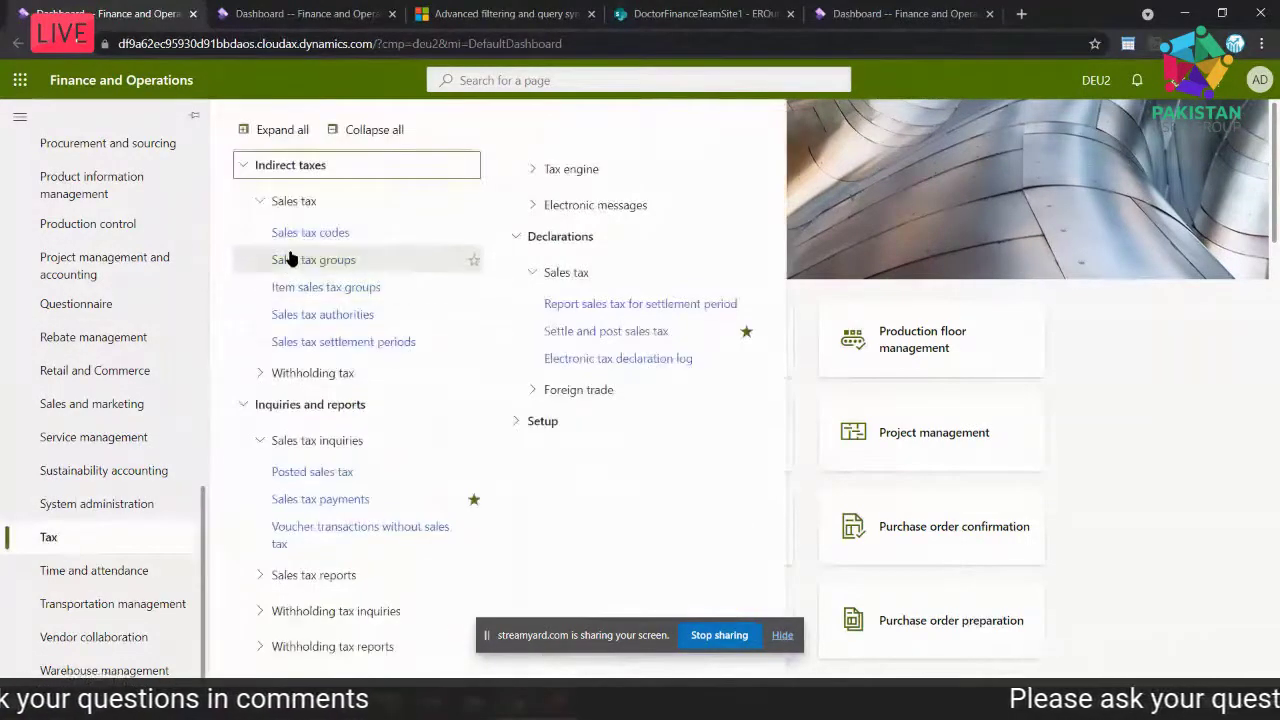
left_click(293, 320)
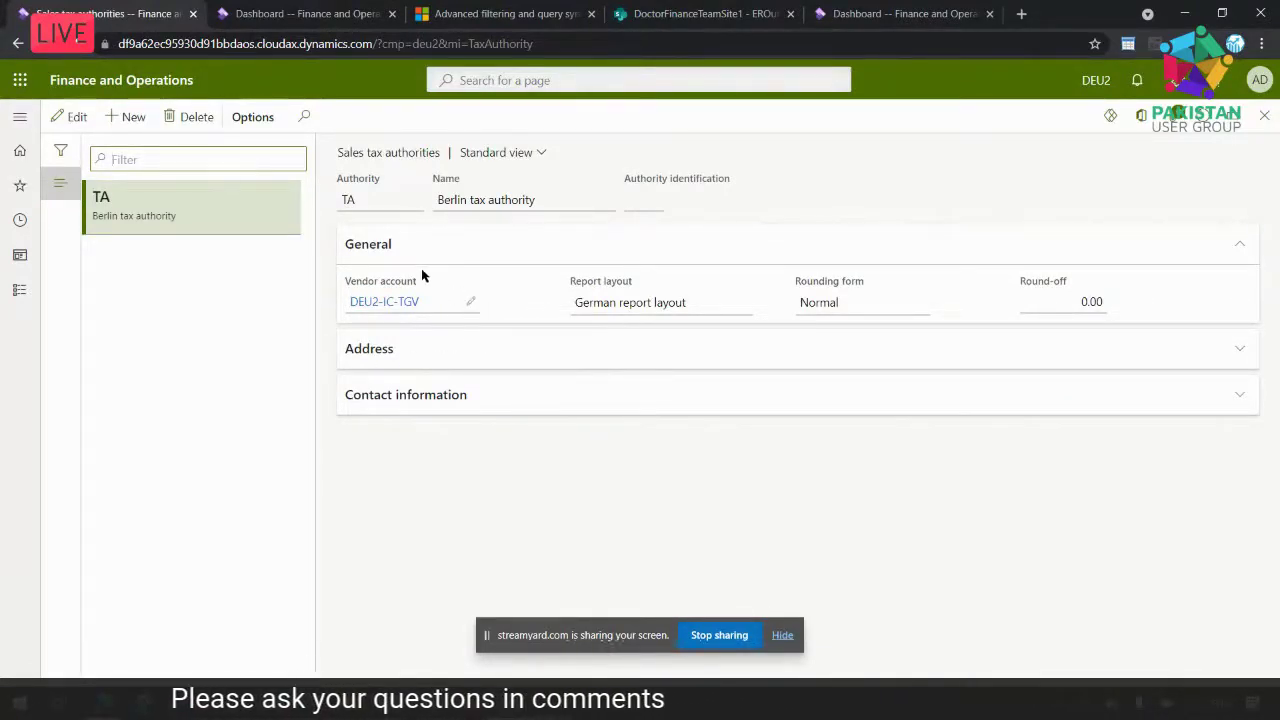
mouse_move(385, 305)
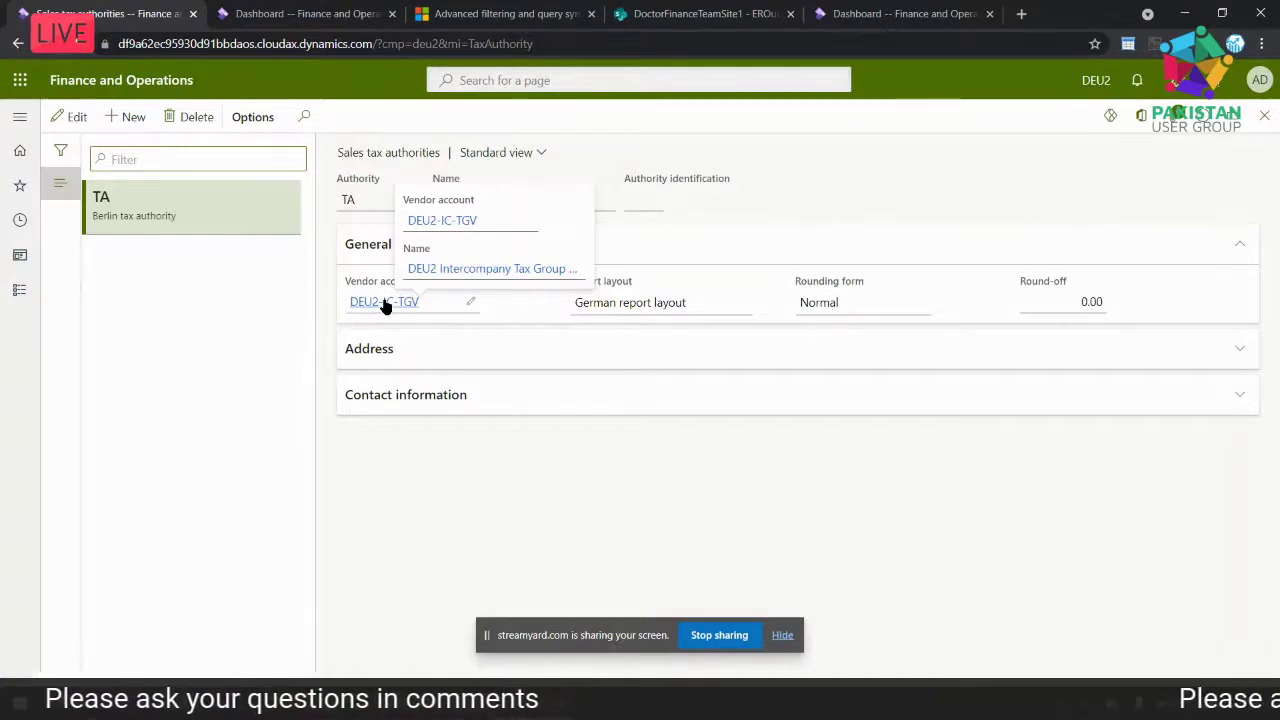
Open the lines of the 03-2022 DEU2 invoice journal in Accounts payable and post the journal
left_click(12, 293)
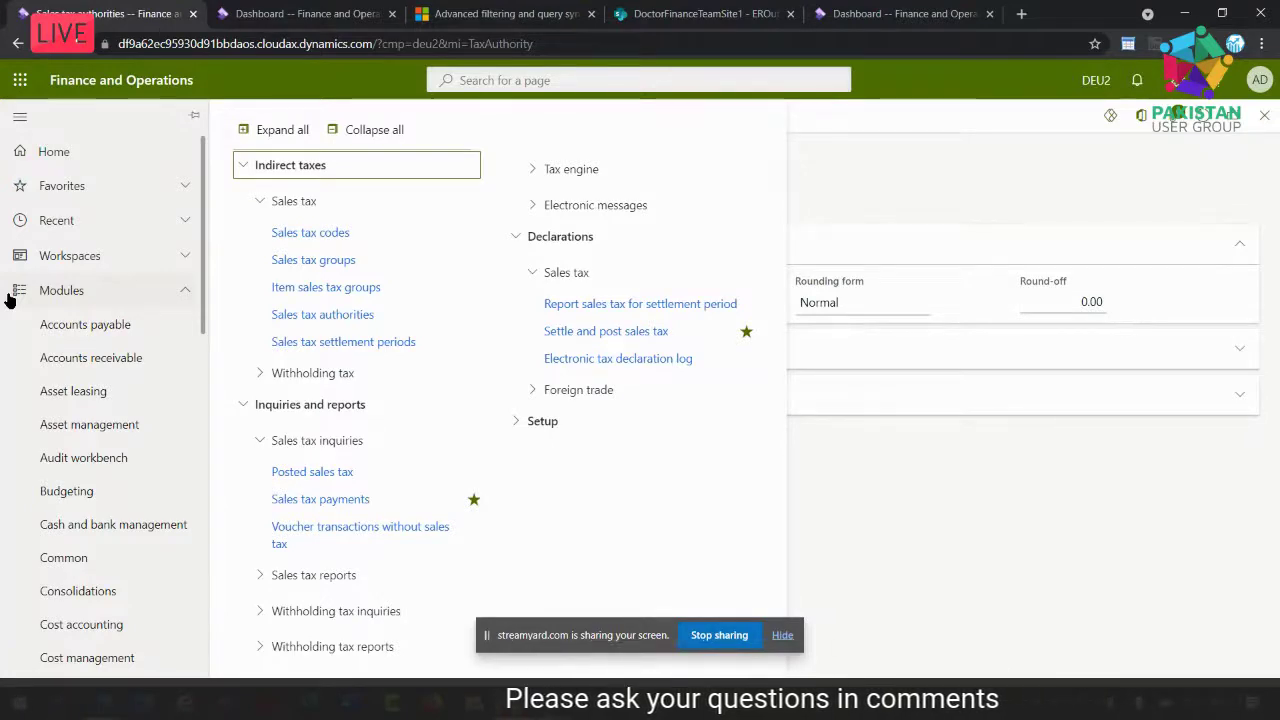
left_click(68, 326)
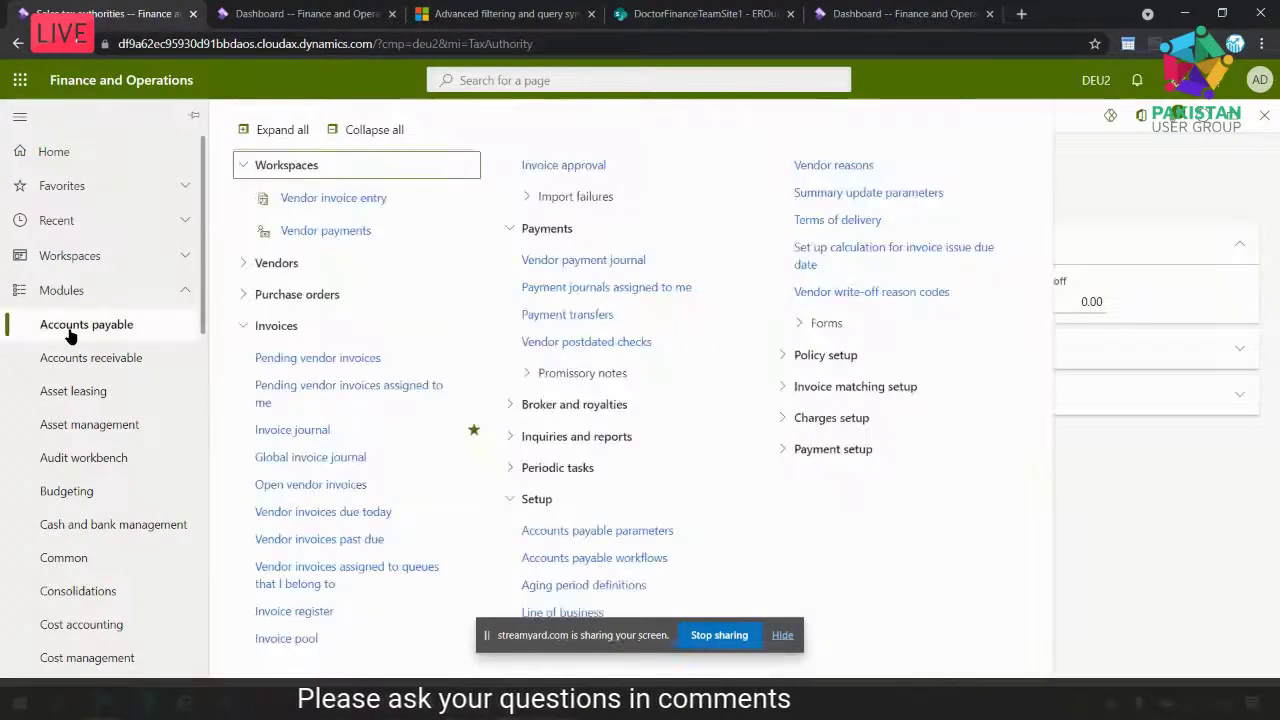
left_click(303, 430)
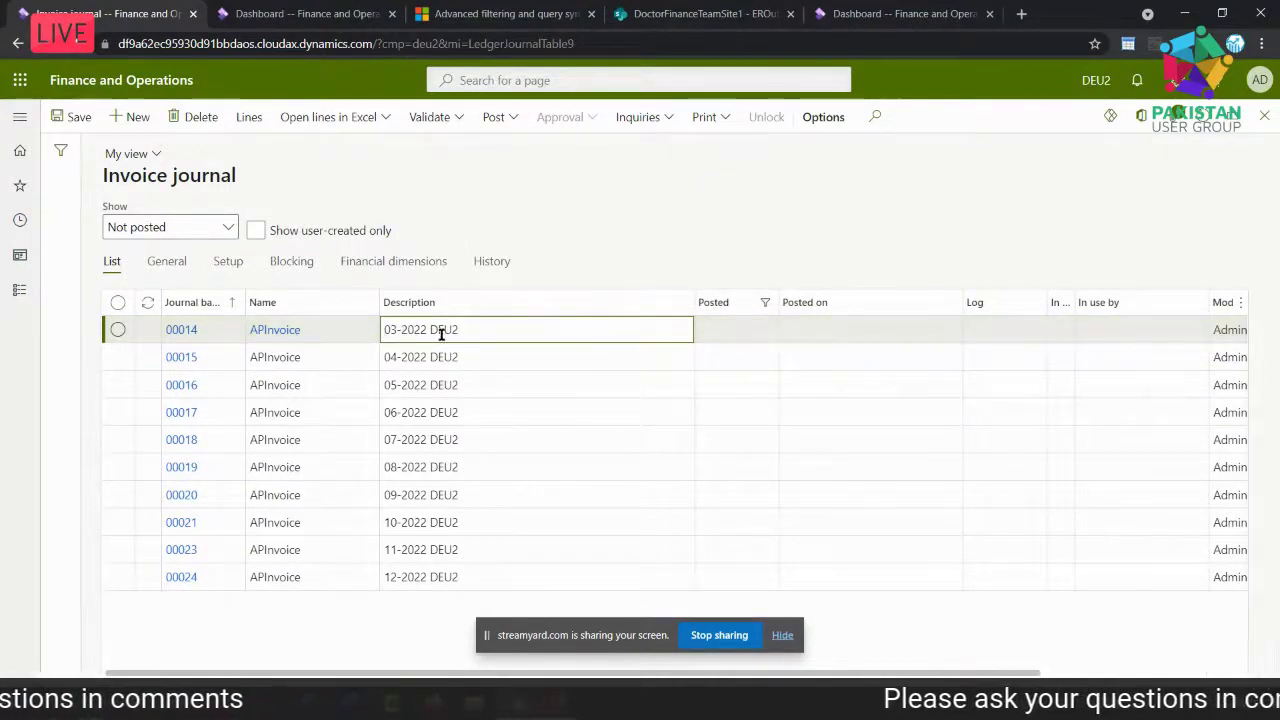
left_click(249, 120)
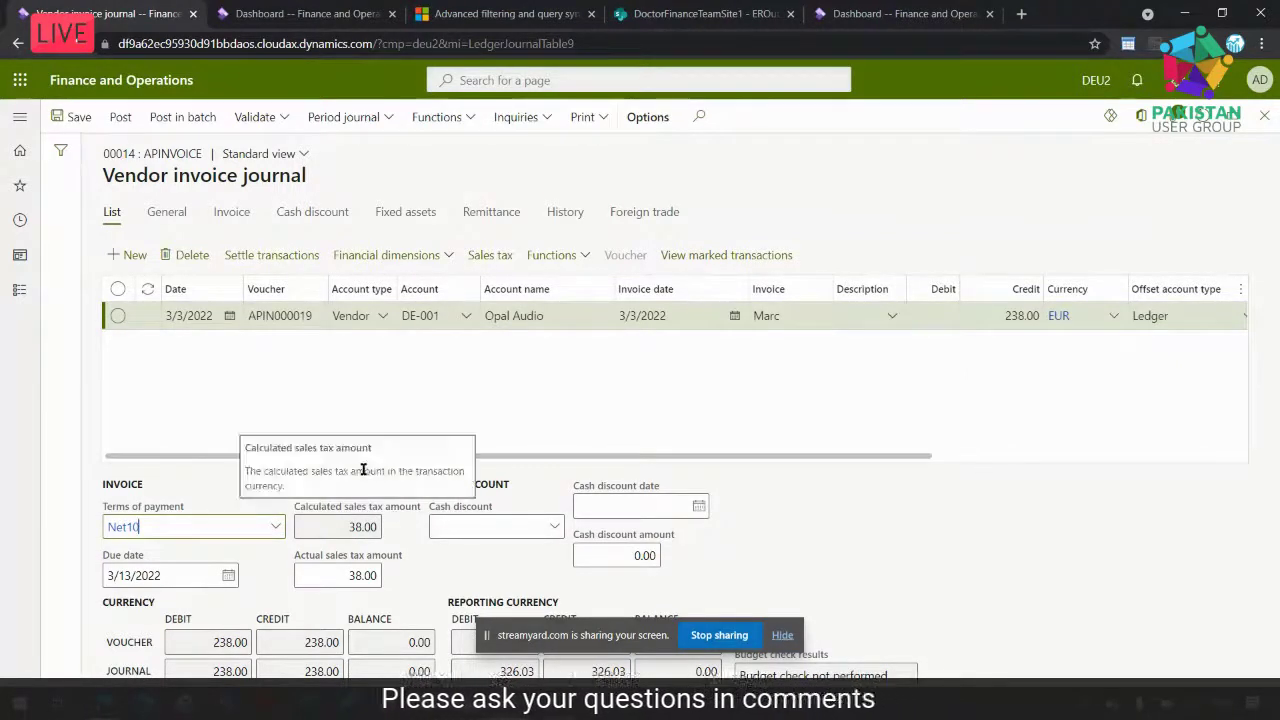
left_click(120, 118)
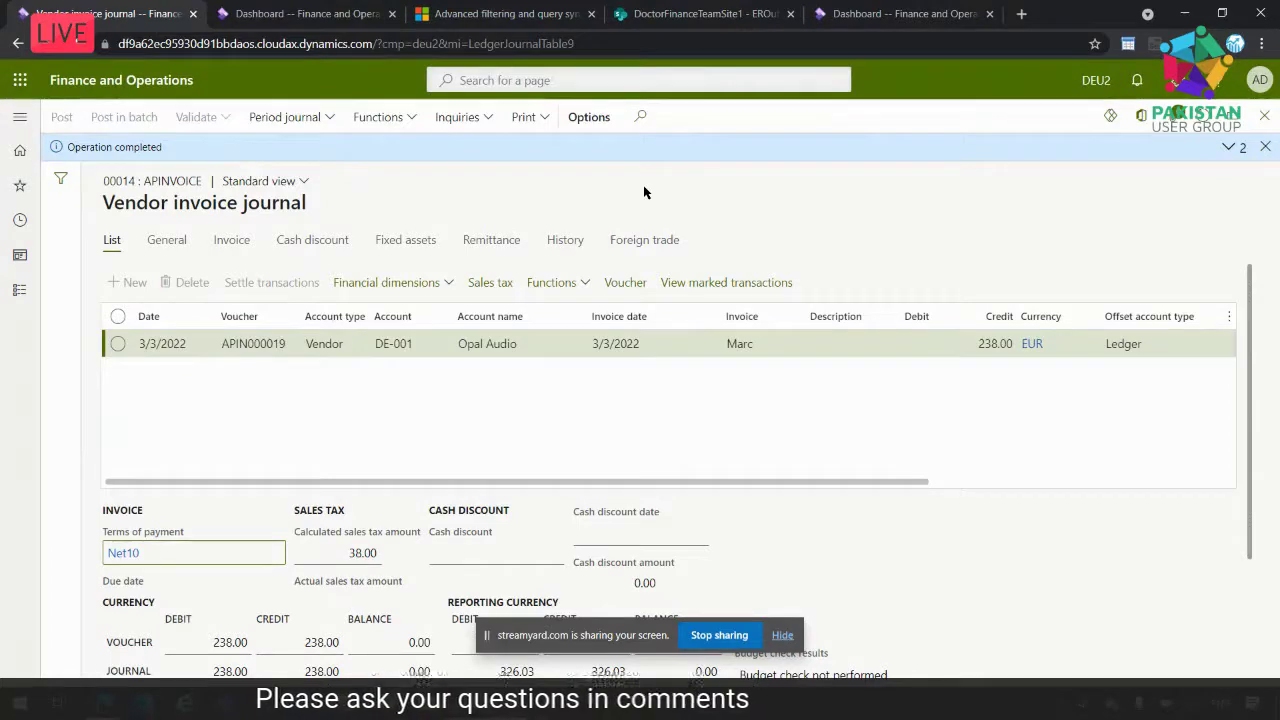
Open the unposted A.Datum Corporation free text invoice with customer reference 03-2022 AR-DOM+FULL from Accounts receivable
left_click(19, 290)
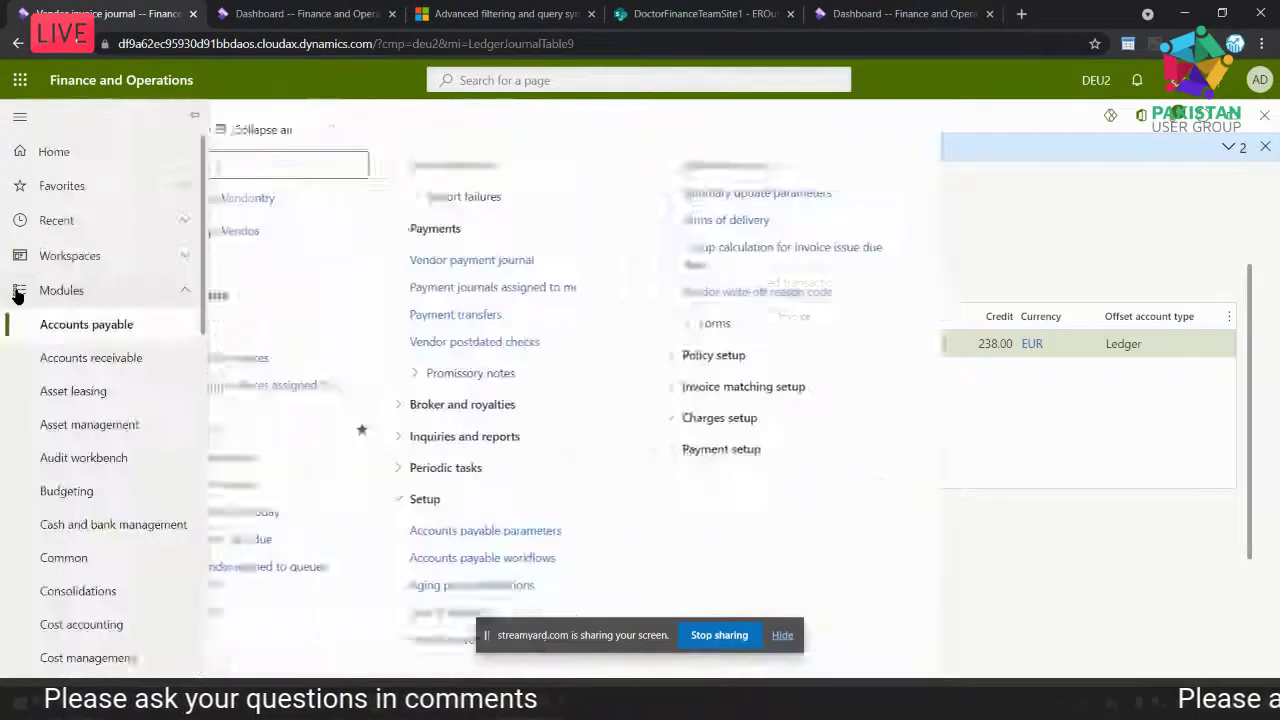
left_click(80, 360)
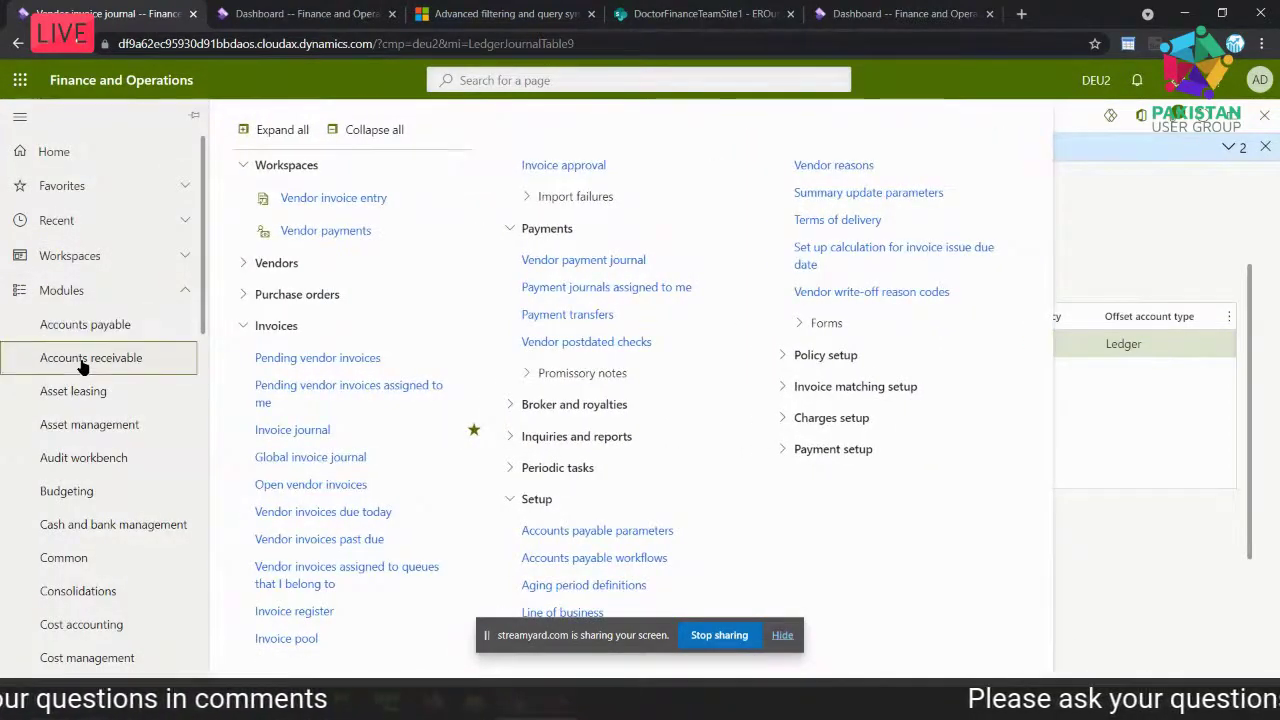
left_click(262, 360)
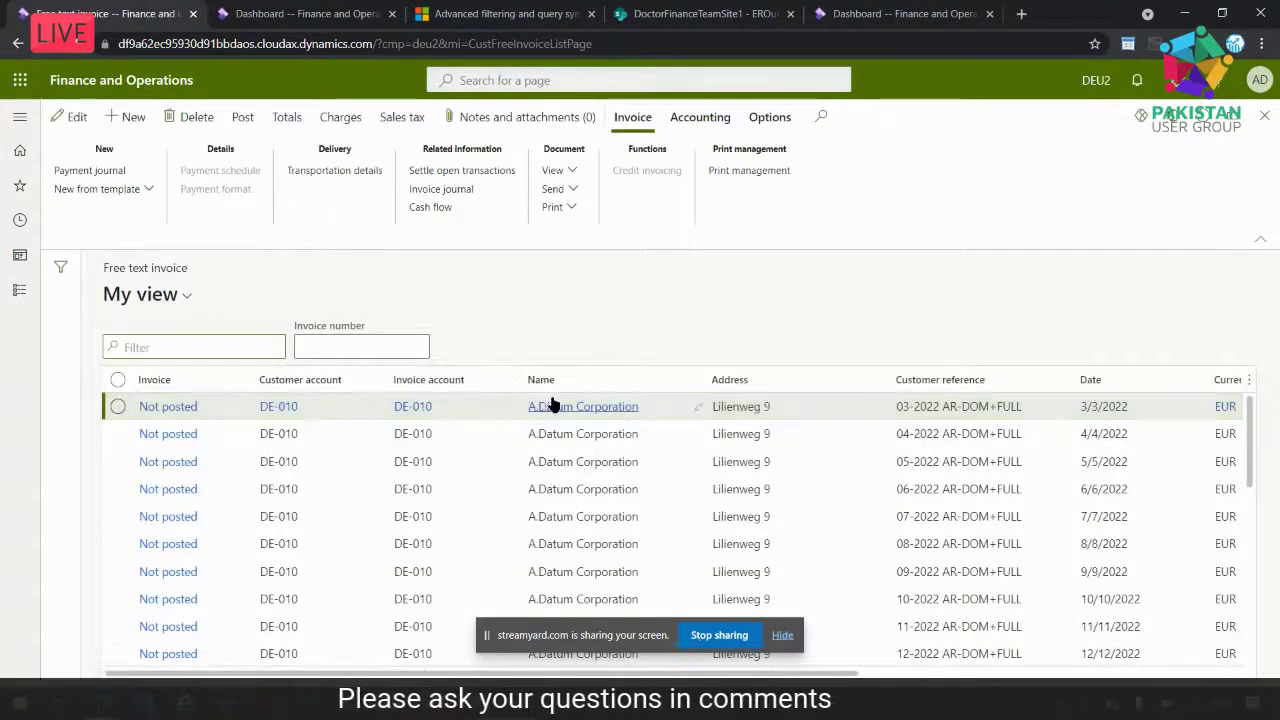
left_click(183, 408)
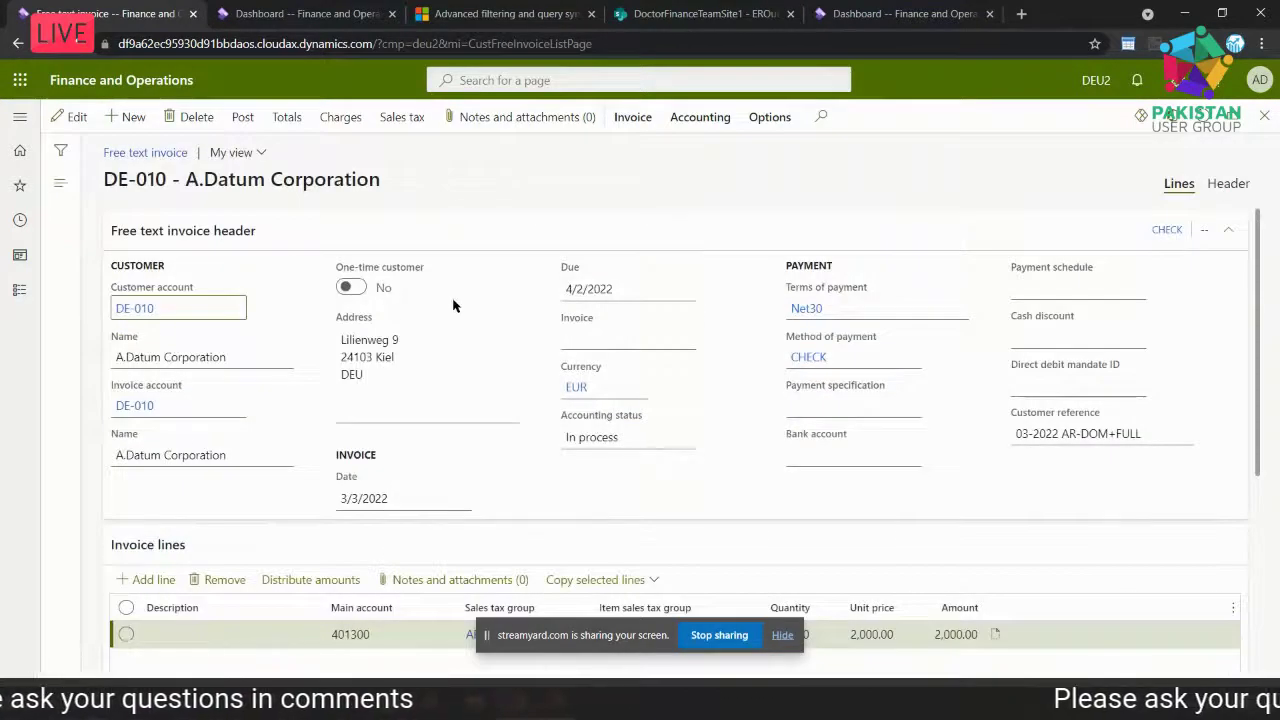
Review the free text invoice's line and sales tax transactions, and post the invoice
scroll(440, 298, "down", 3)
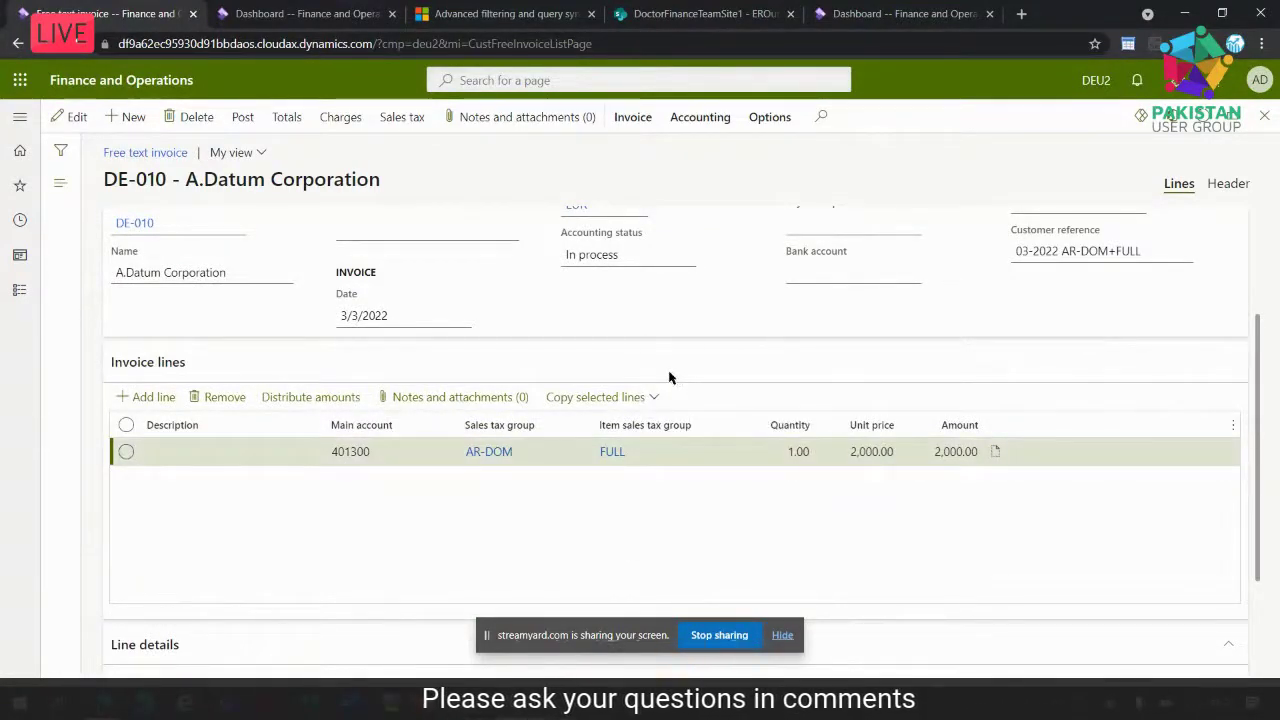
left_click(402, 117)
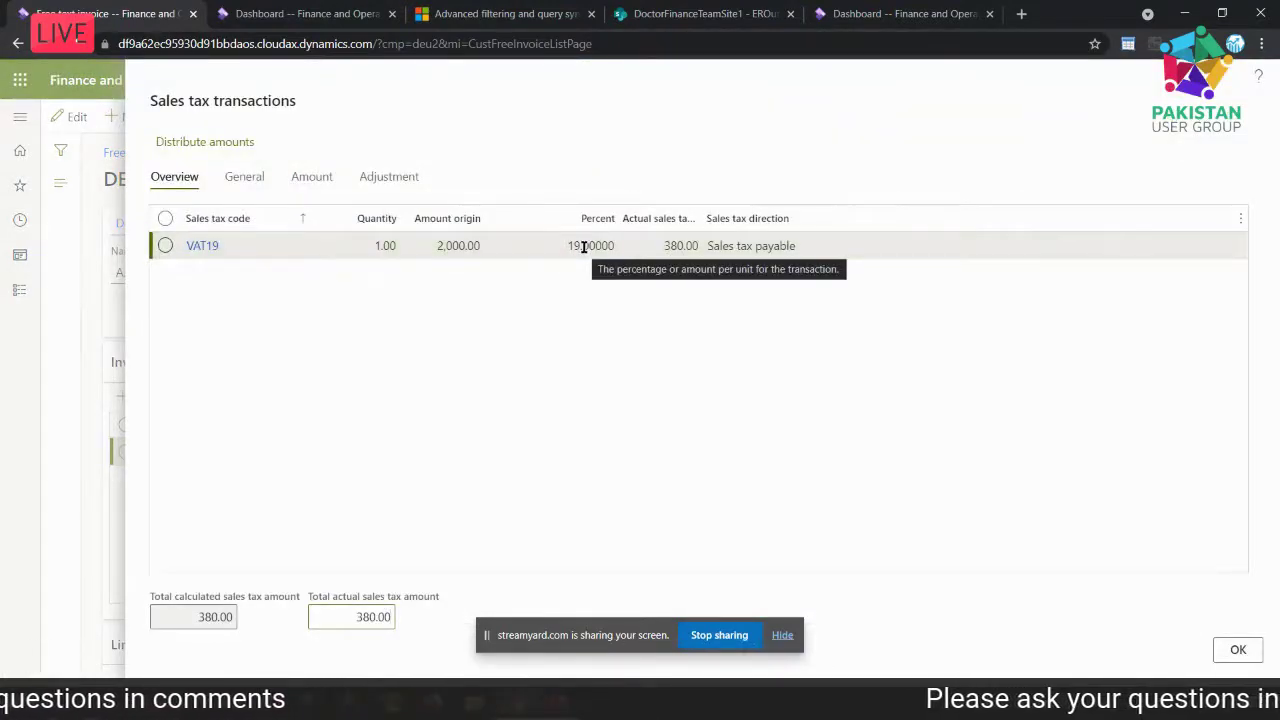
left_click(1233, 653)
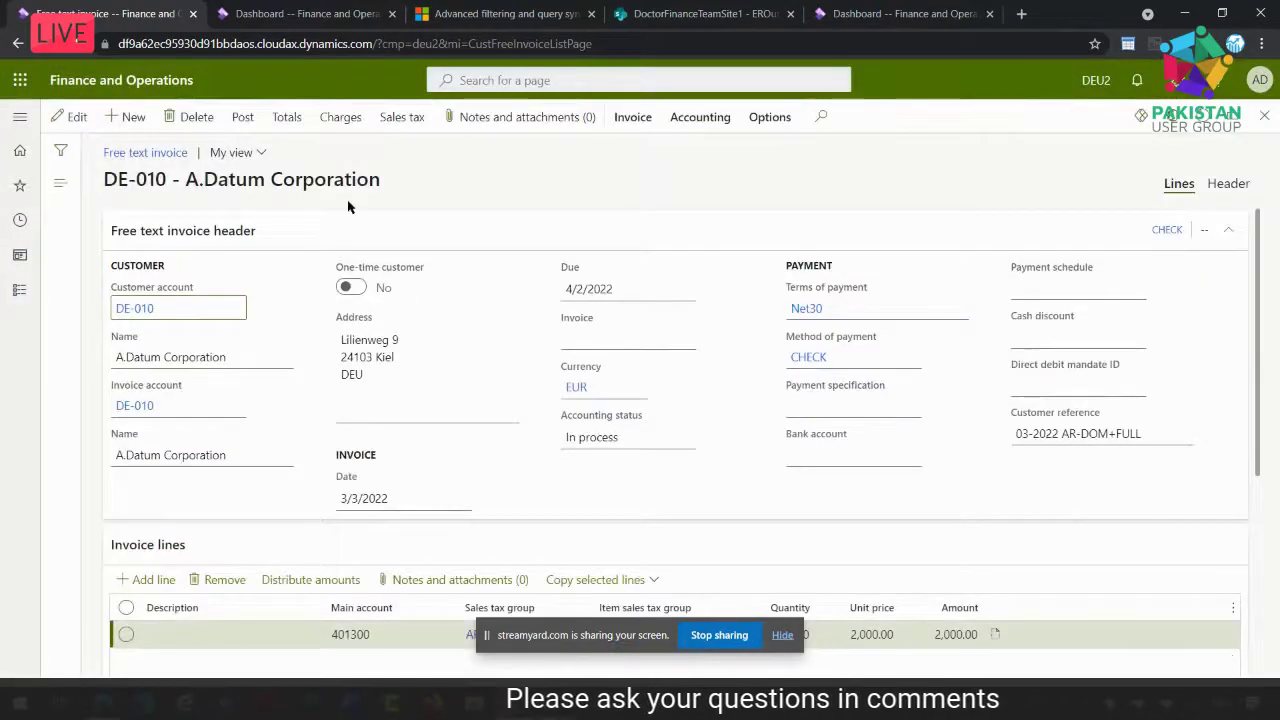
left_click(242, 117)
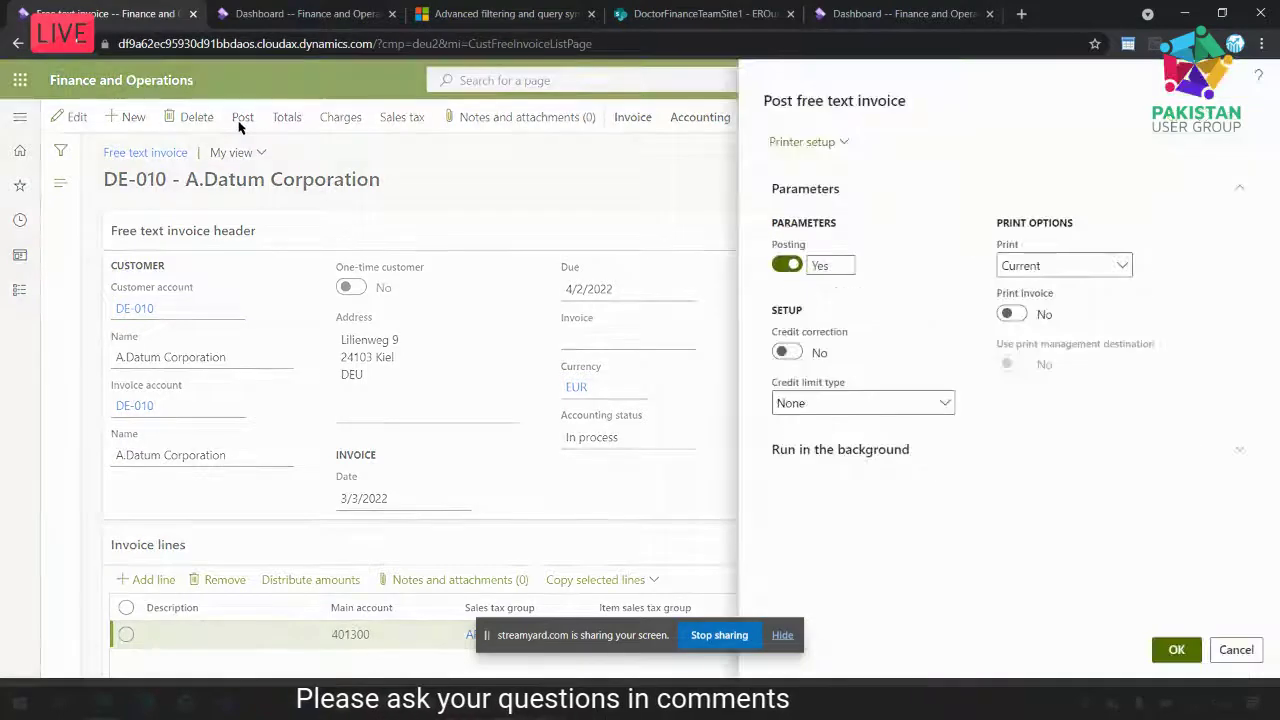
left_click(1165, 648)
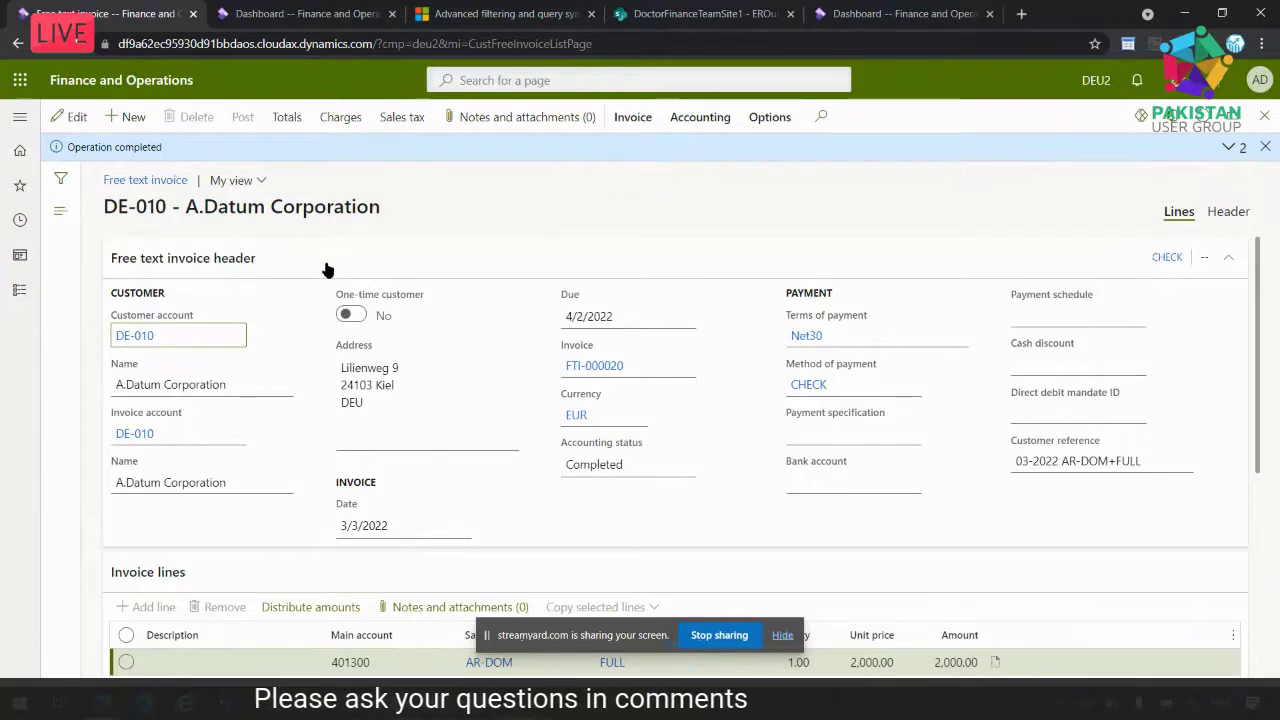
Open the Settle and post sales tax declaration in the Tax module
left_click(19, 290)
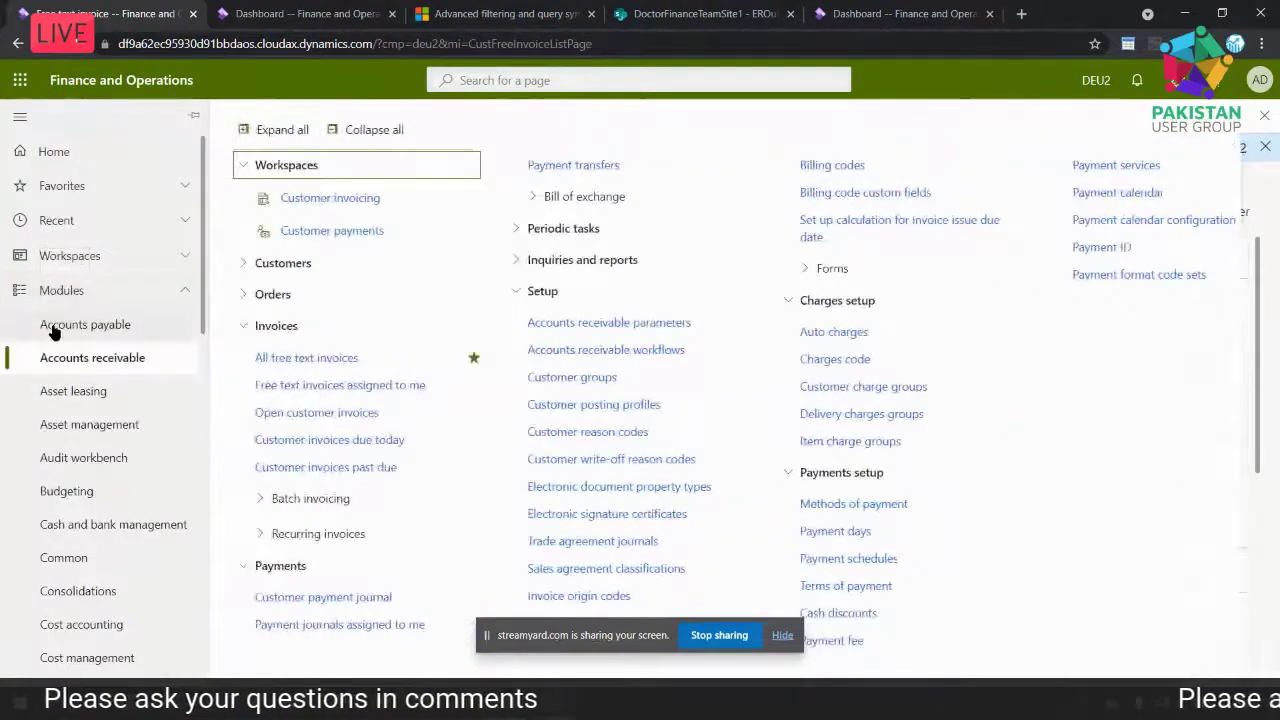
scroll(52, 332, "down", 9)
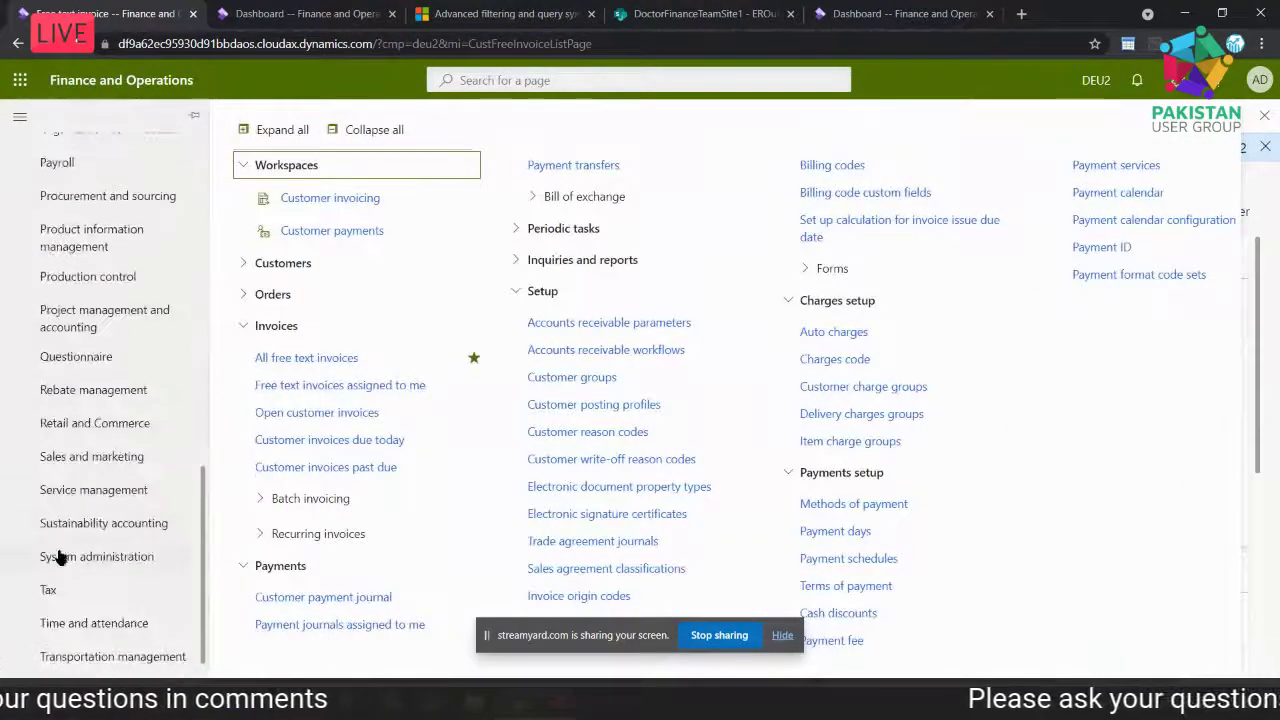
left_click(47, 591)
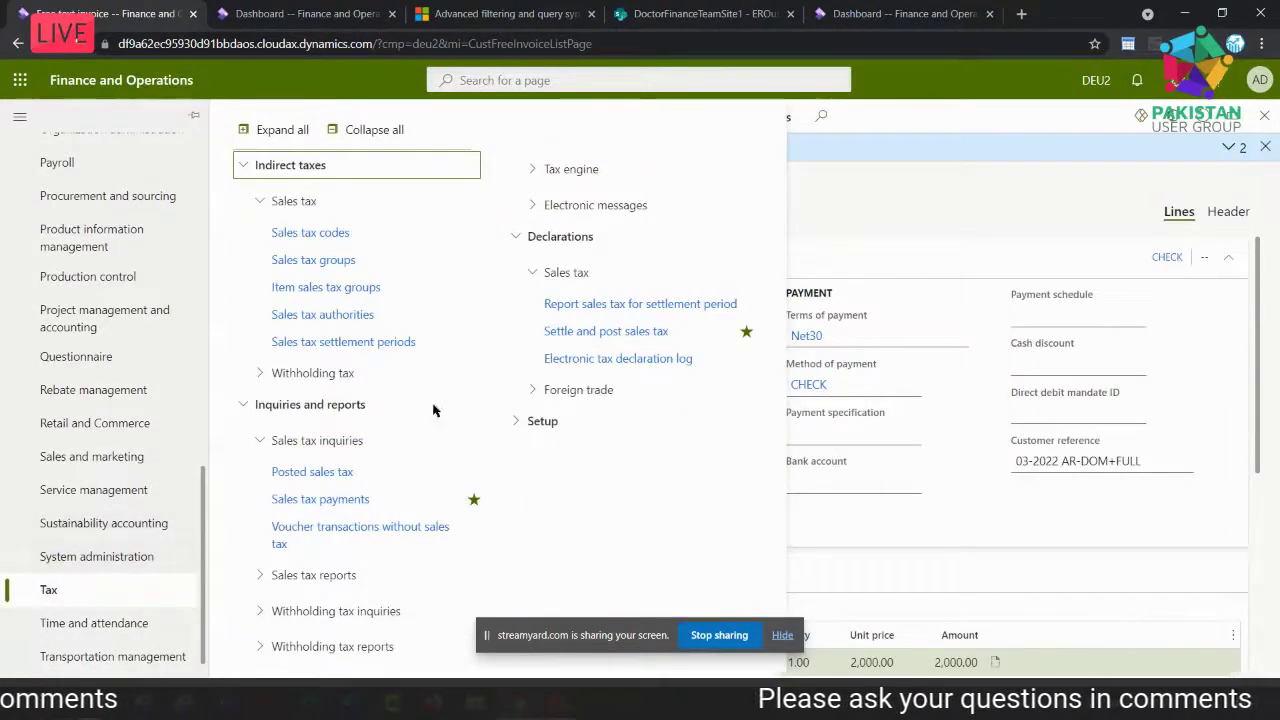
left_click(600, 338)
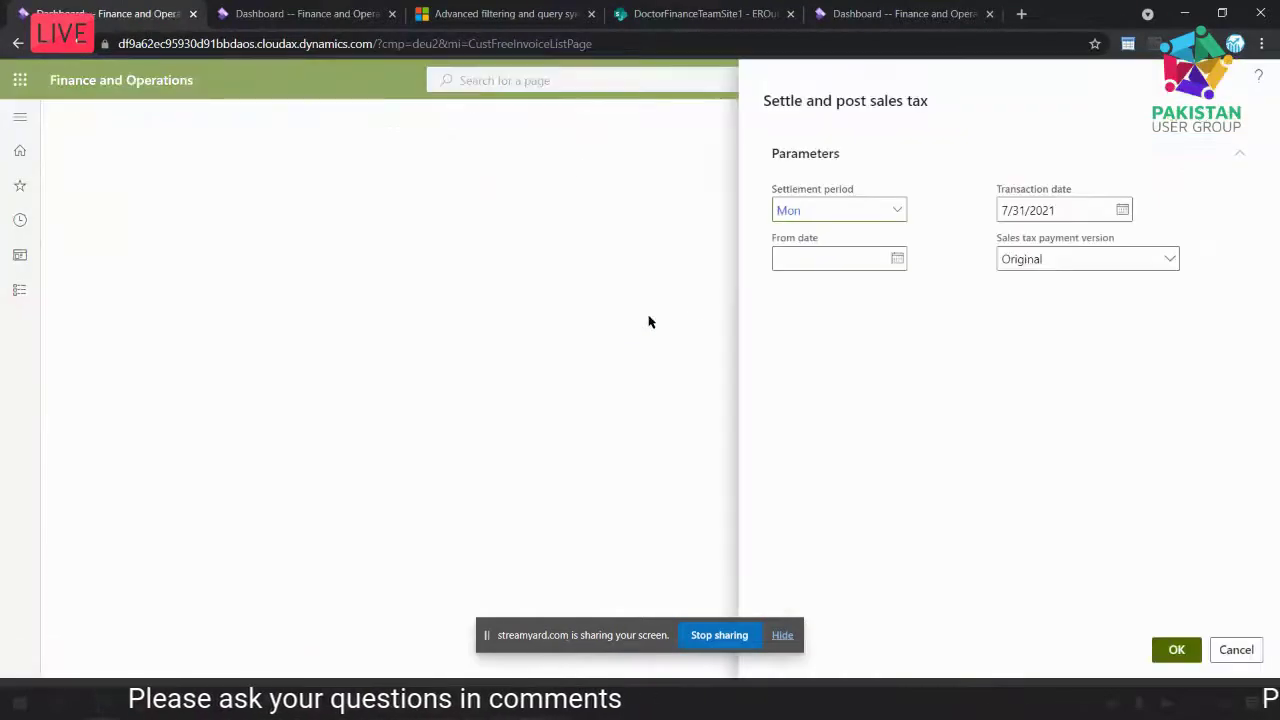
Settle and post sales tax for period Mon from 3/1/2022 with transaction date 3/31/2022, outputting the German sales tax report to screen
left_click(898, 262)
left_click(974, 300)
left_click(974, 300)
left_click(974, 300)
left_click(974, 300)
left_click(974, 300)
left_click(974, 300)
left_click(974, 300)
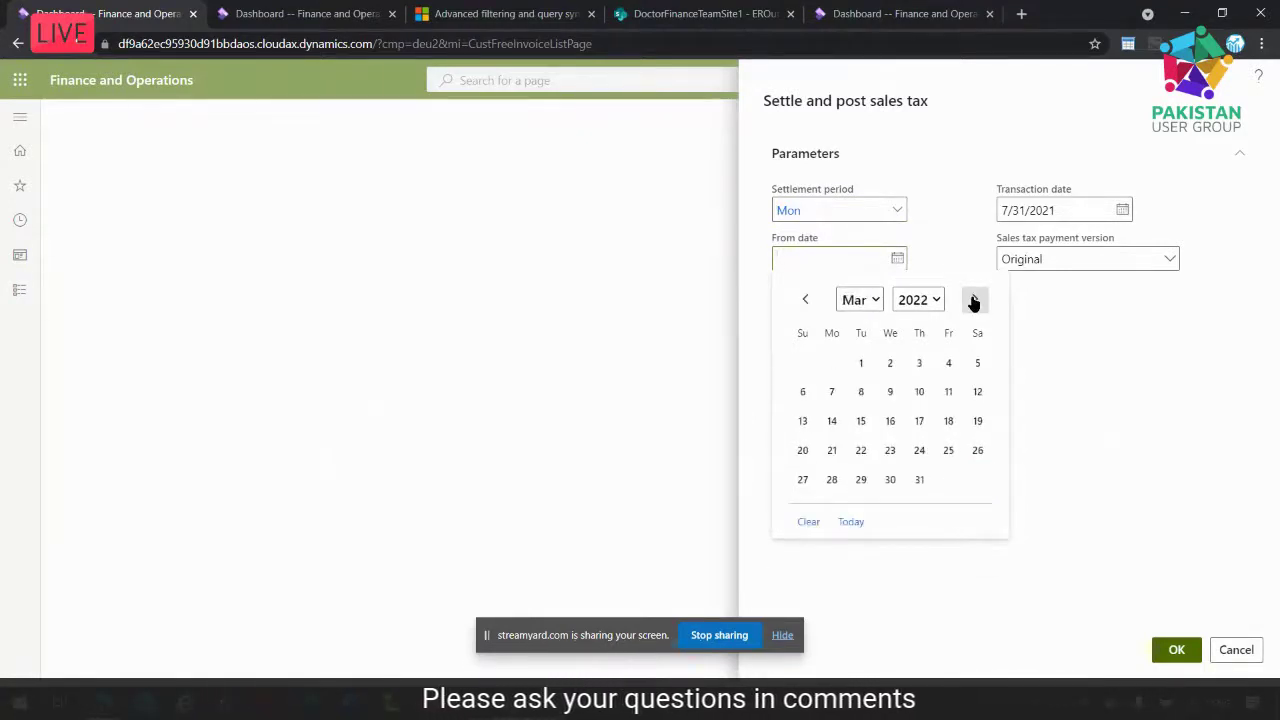
left_click(866, 368)
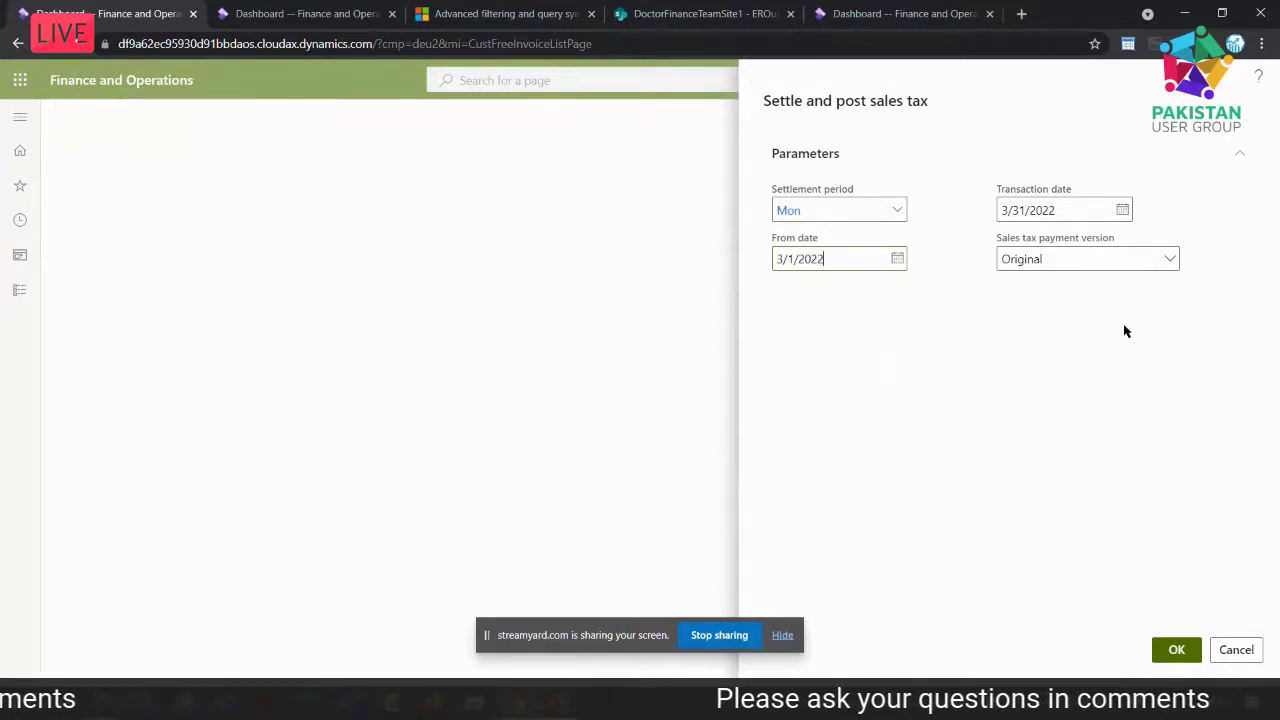
left_click(1170, 652)
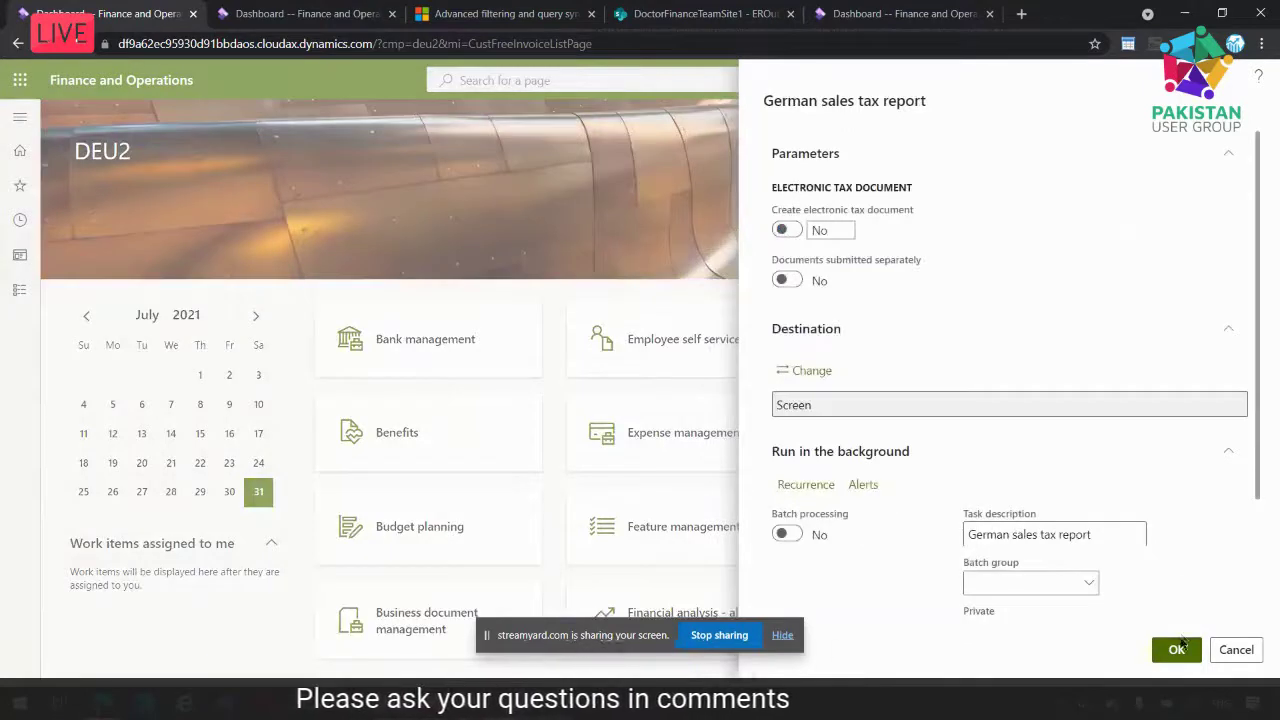
left_click(1177, 650)
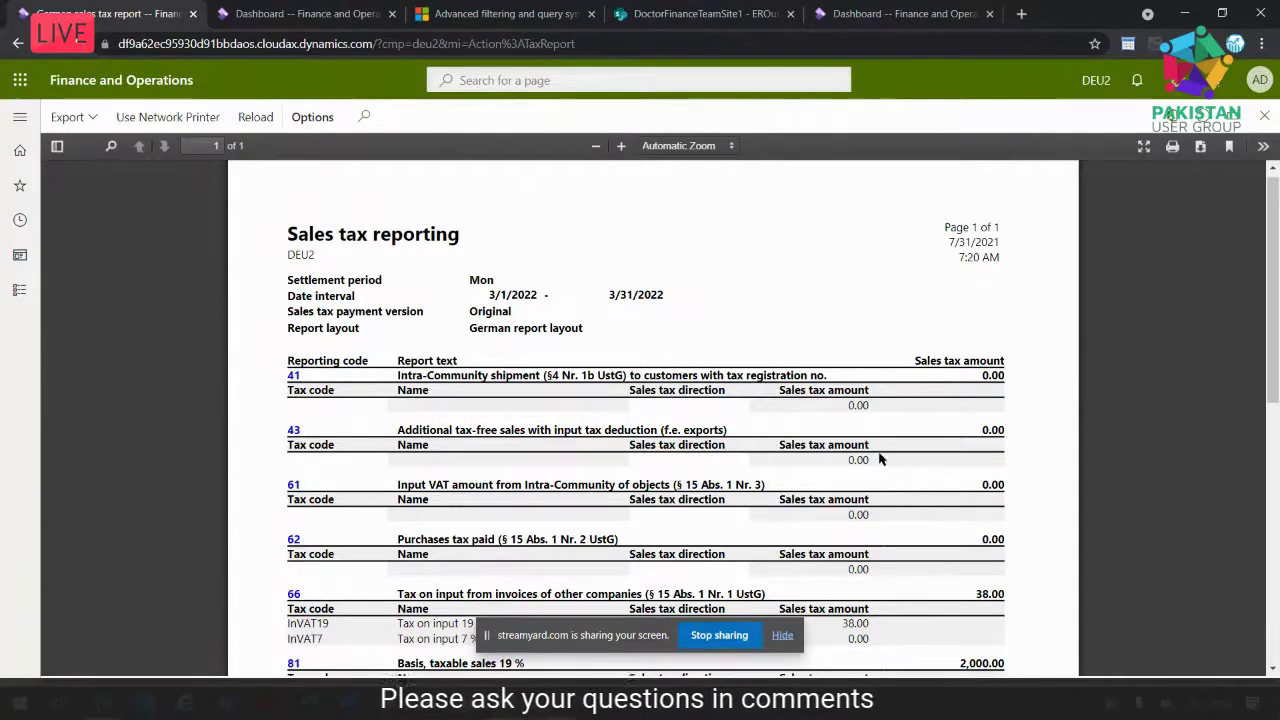
Open the sales tax payments inquiry and examine the 3/31/2022 settlement voucher's VAT payable, receivable, rounding and intercompany tax lines
left_click(20, 291)
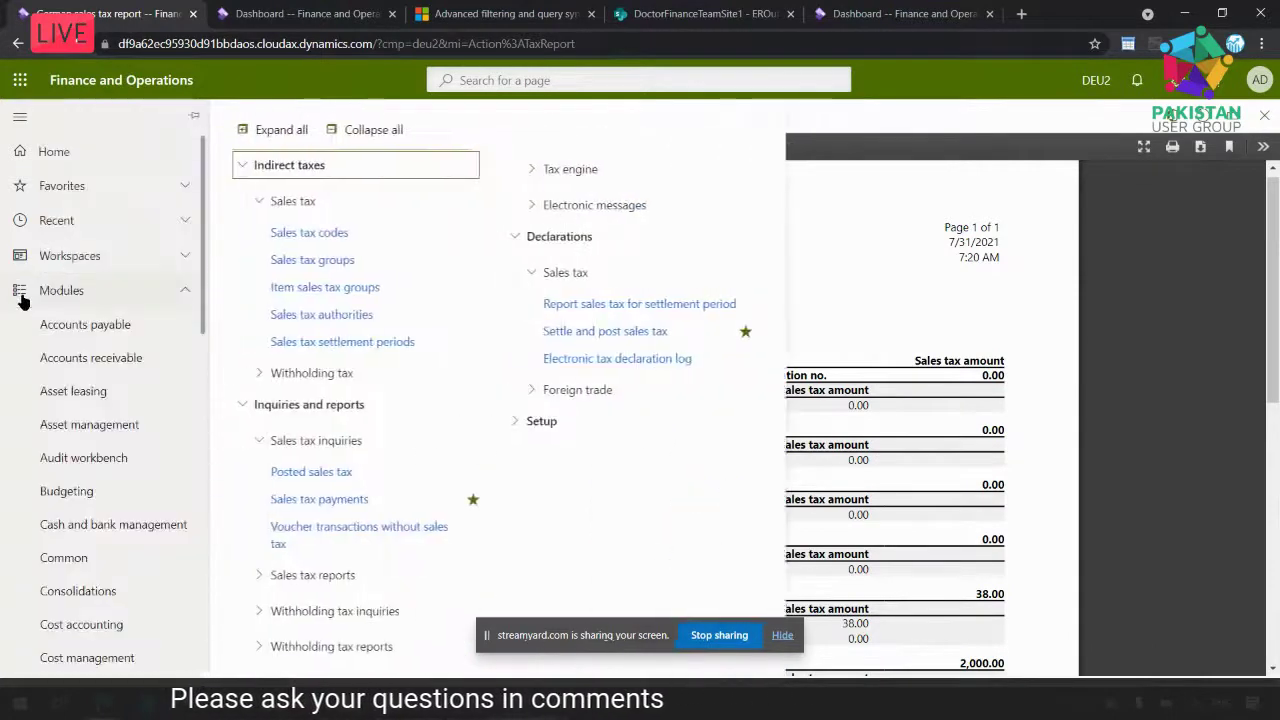
left_click(297, 499)
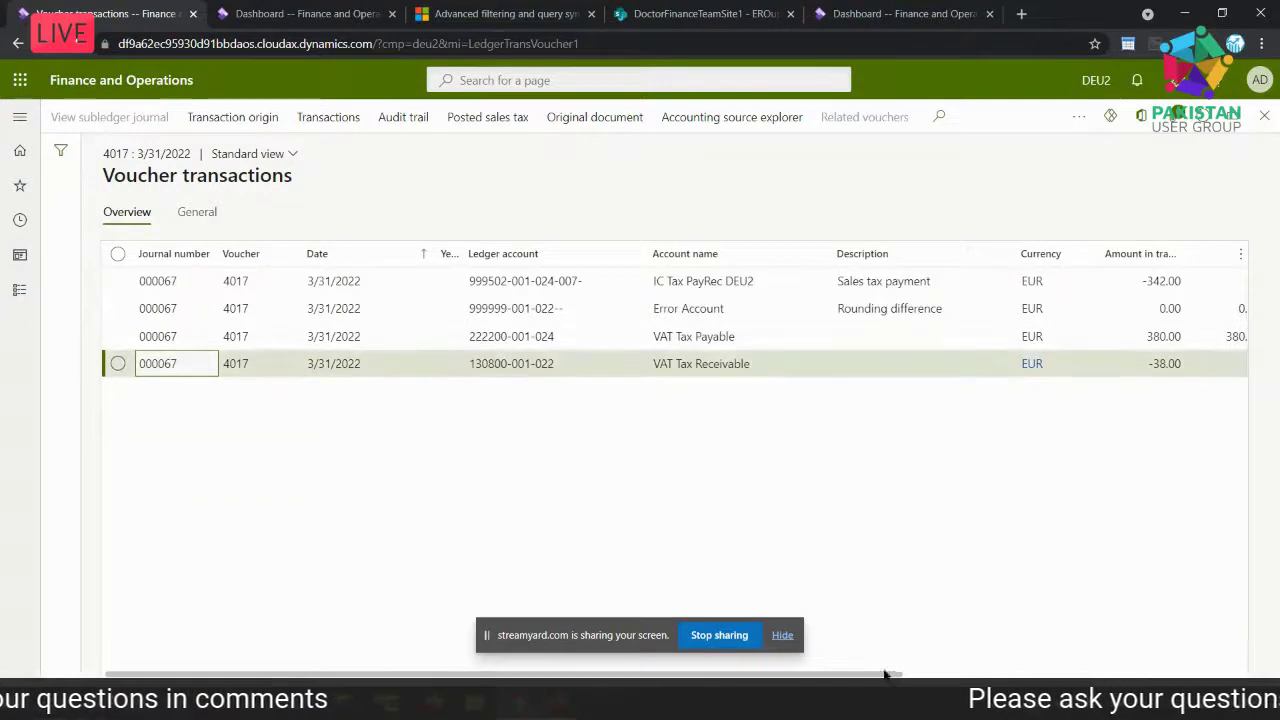
left_click_drag(886, 668, 978, 668)
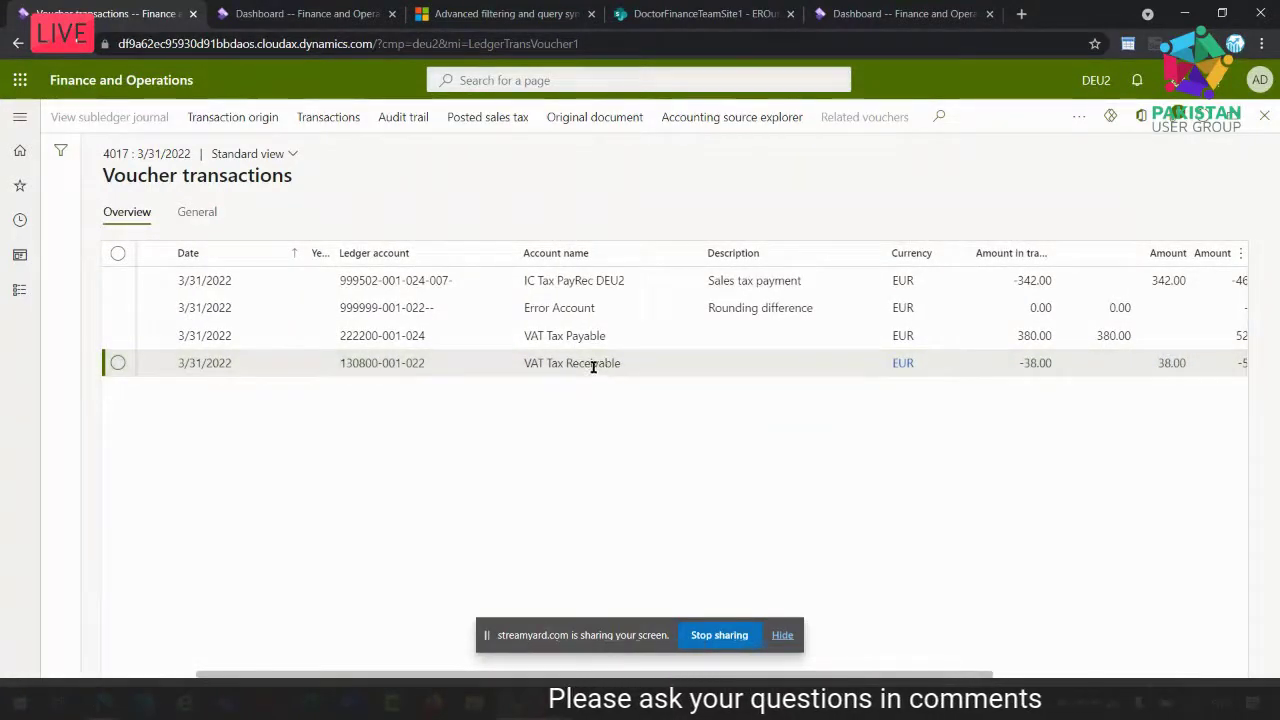
left_click(578, 335)
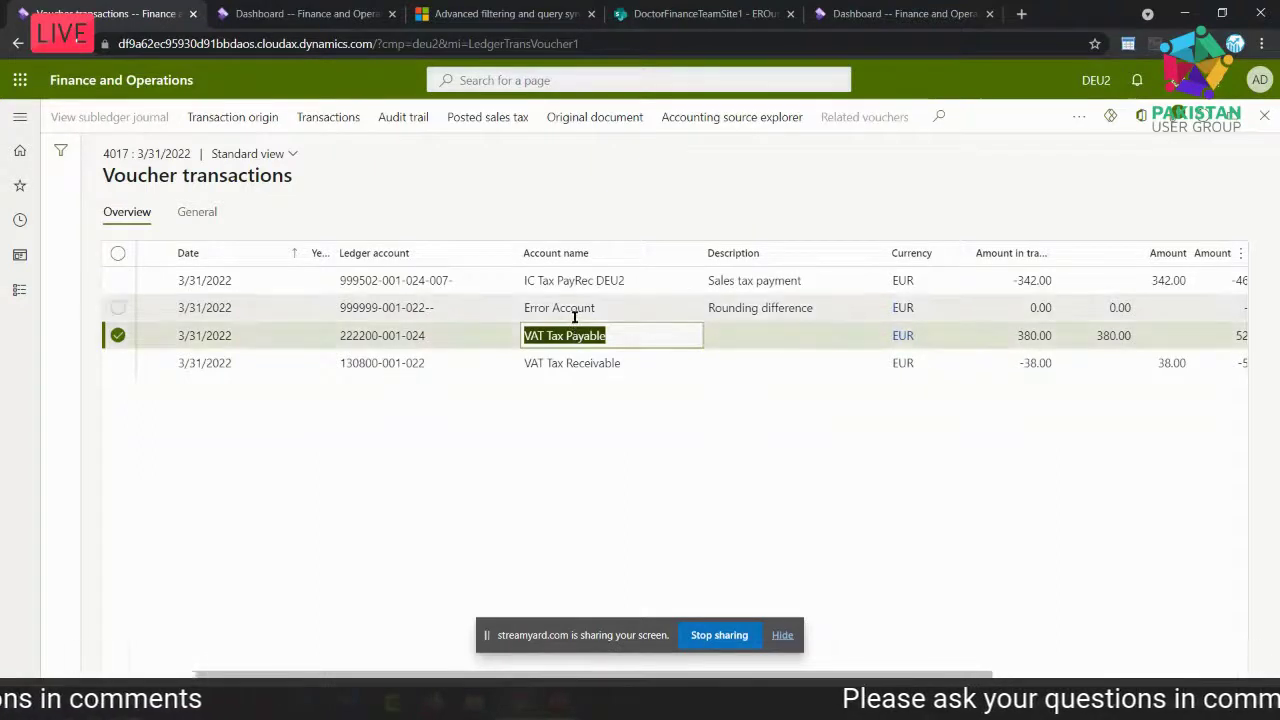
left_click(575, 312)
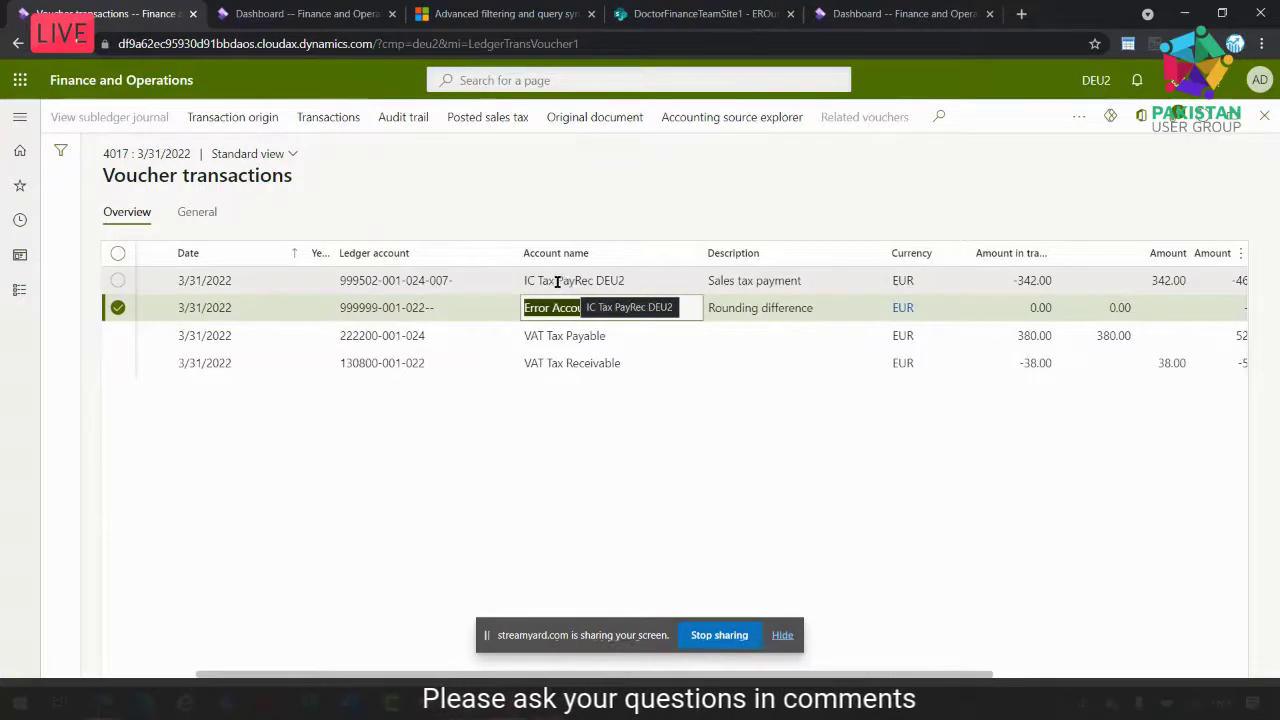
Open the reporting configurations from the Electronic reporting workspace in Organization administration
left_click(557, 282)
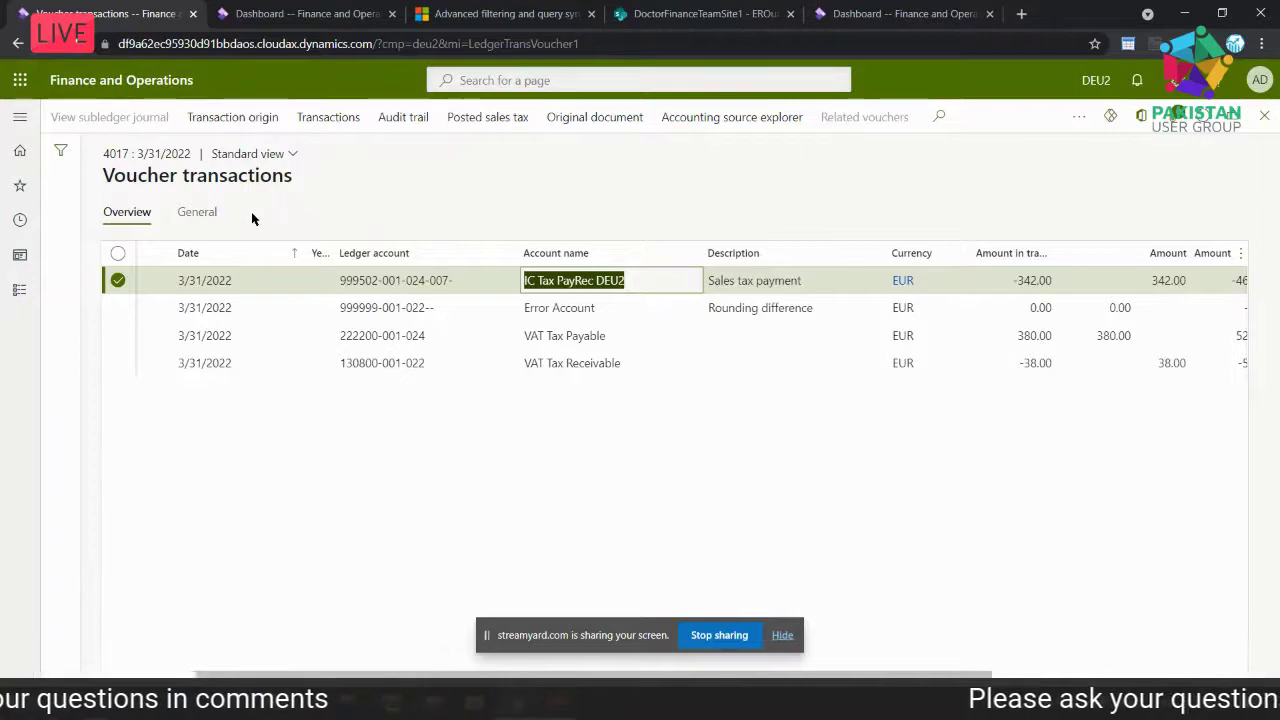
left_click(19, 289)
scroll(97, 323, "down", 4)
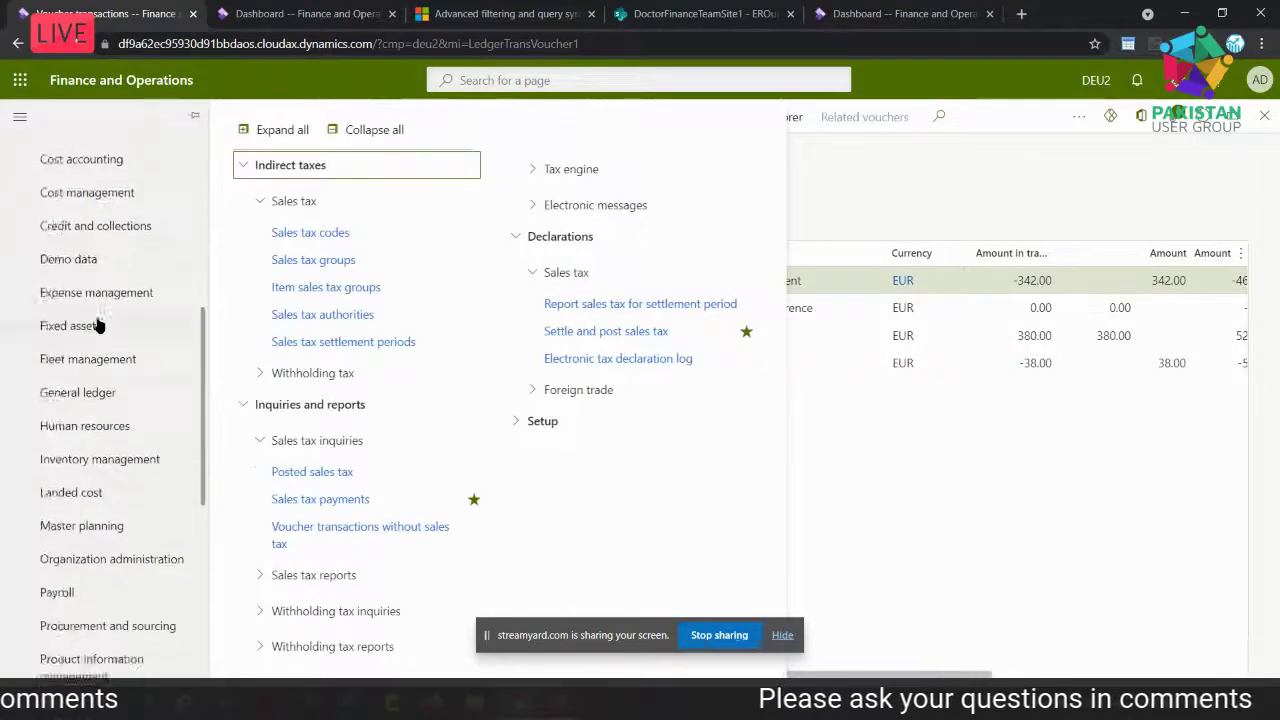
scroll(97, 323, "down", 5)
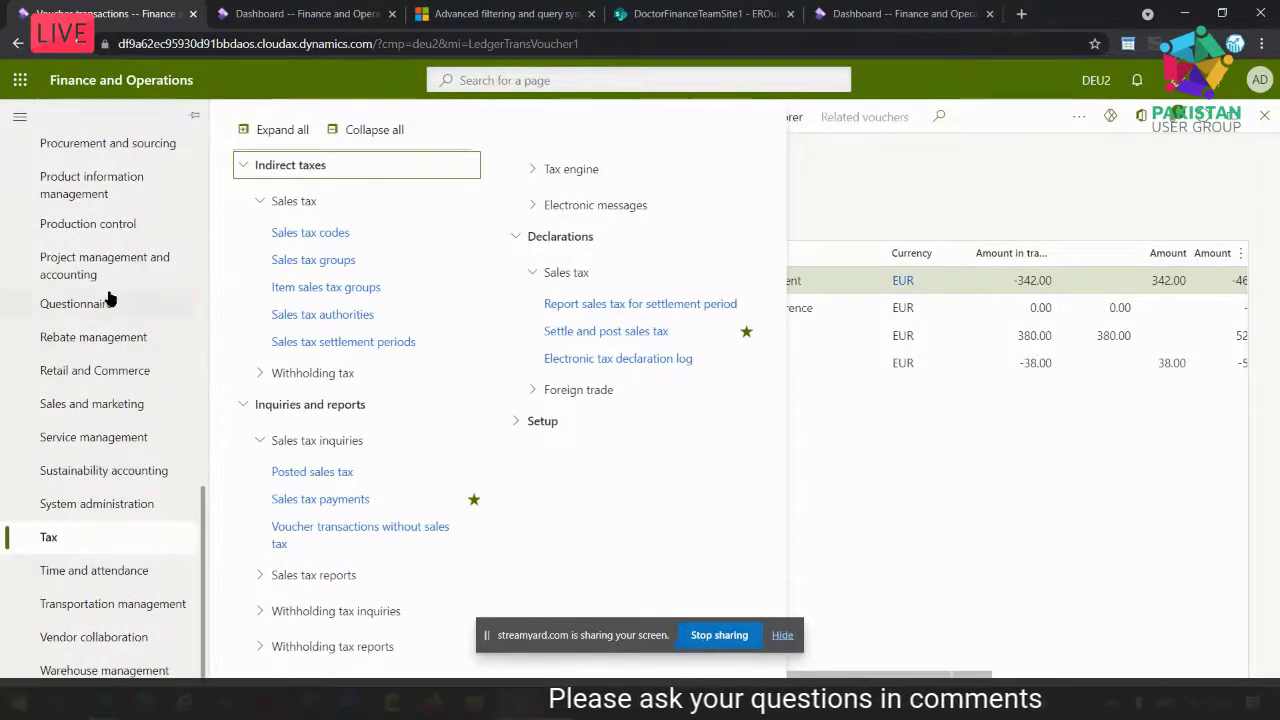
scroll(110, 300, "up", 3)
left_click(100, 235)
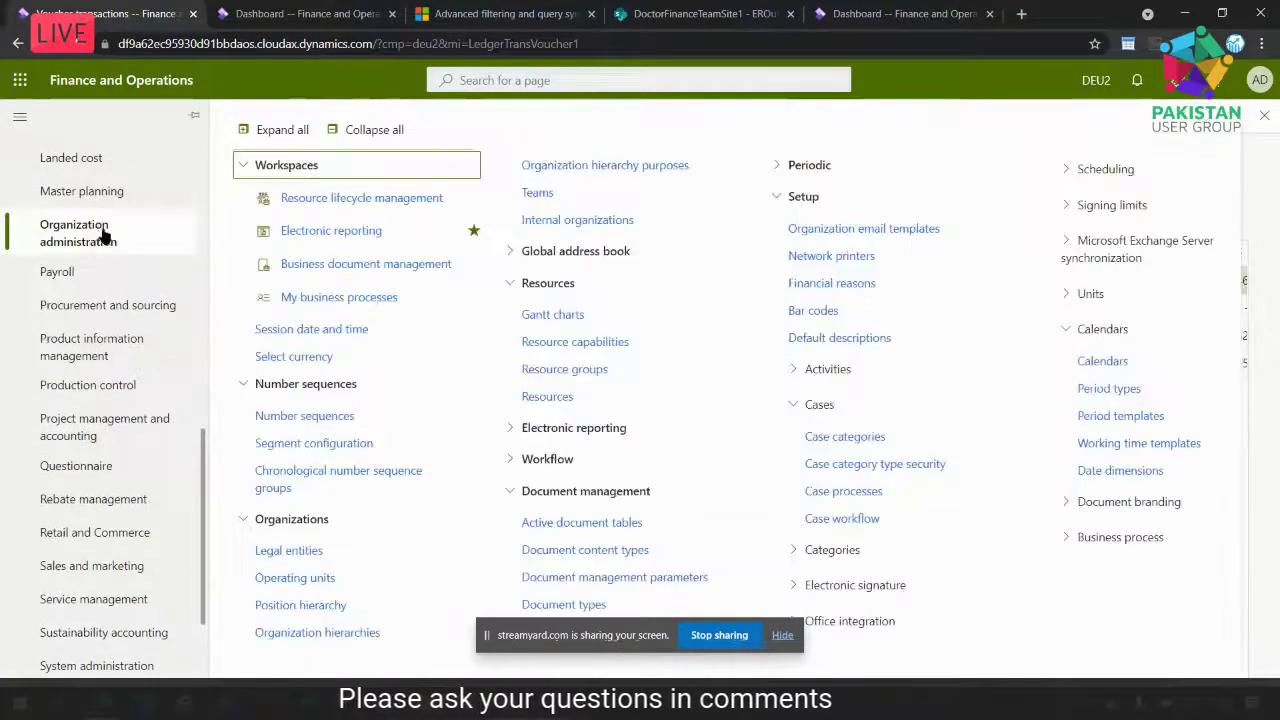
left_click(306, 236)
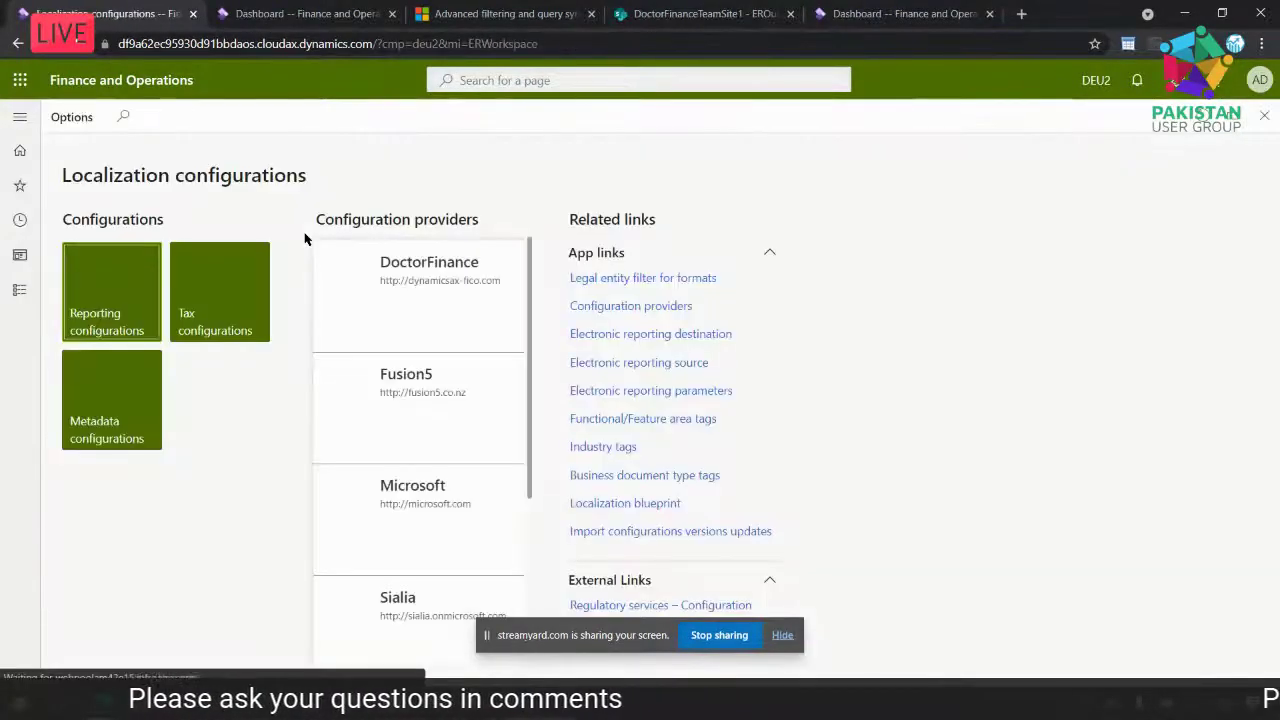
left_click(140, 297)
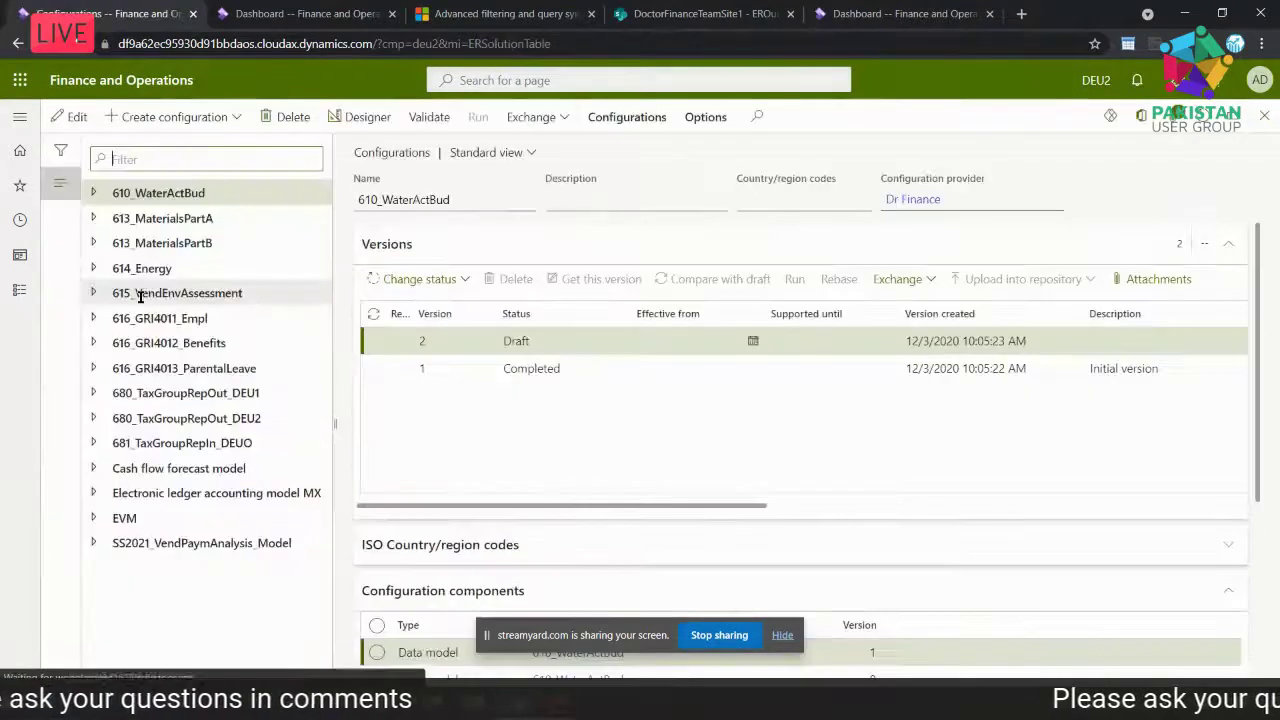
Examine the data sources and data model of the 680_TaxGroupRepOut_DEU2_MM mapping in the model mapping designer, and return to the configurations
left_click(132, 414)
left_click(95, 420)
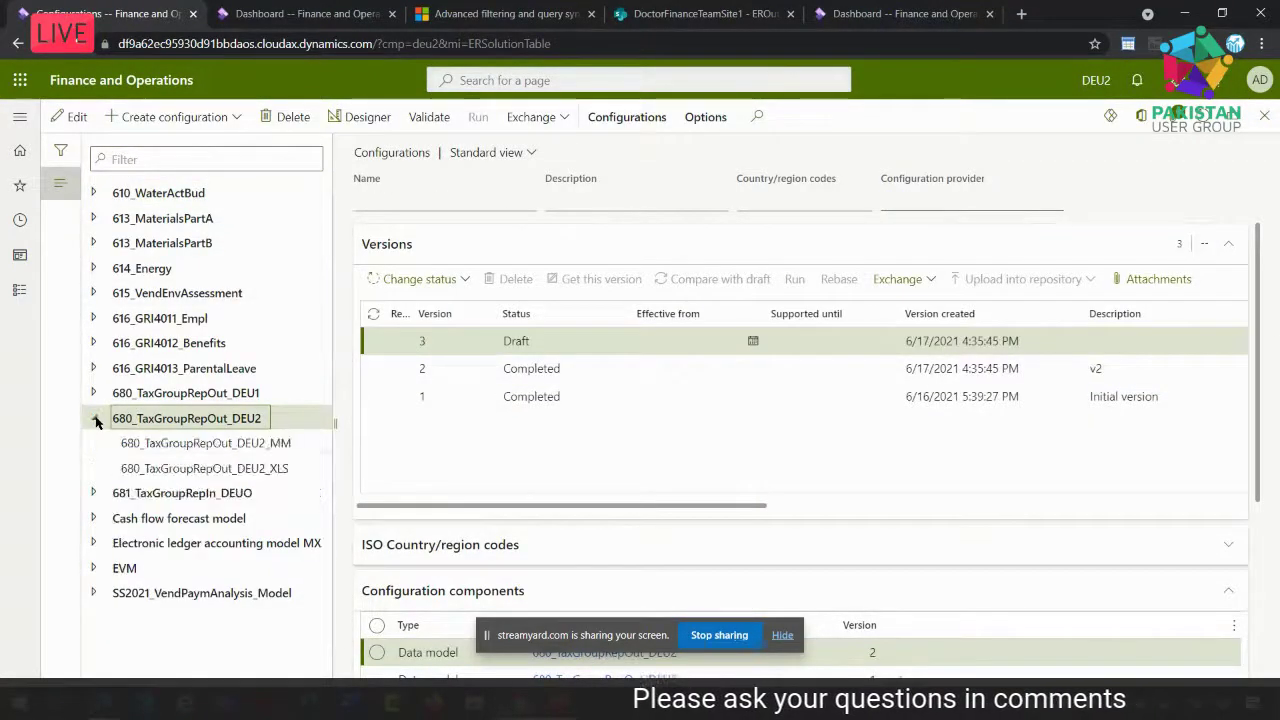
left_click(180, 443)
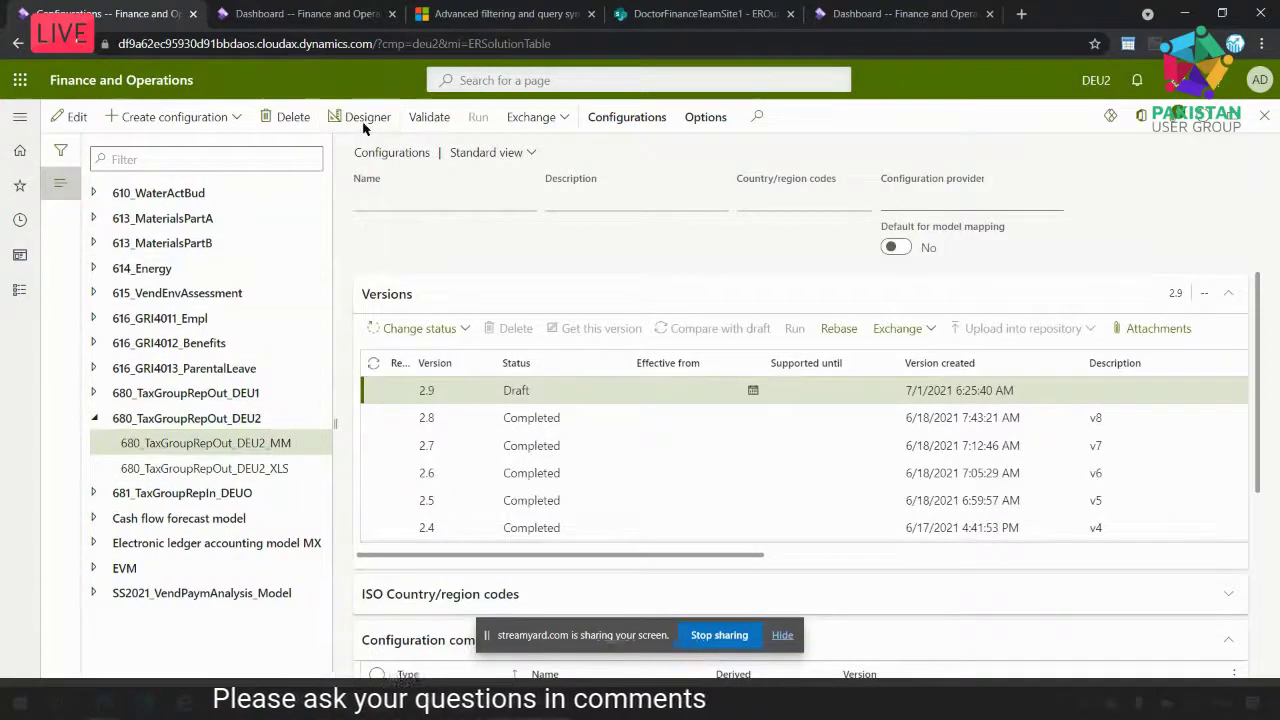
left_click(365, 123)
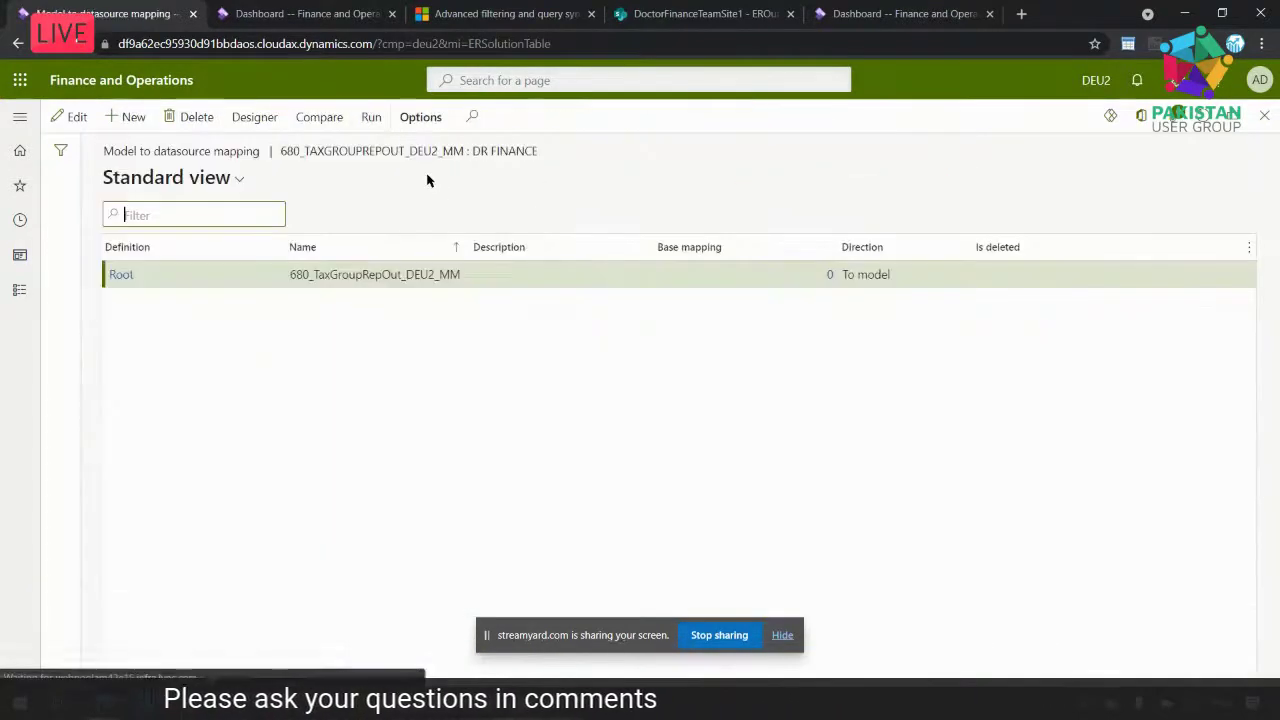
left_click(254, 120)
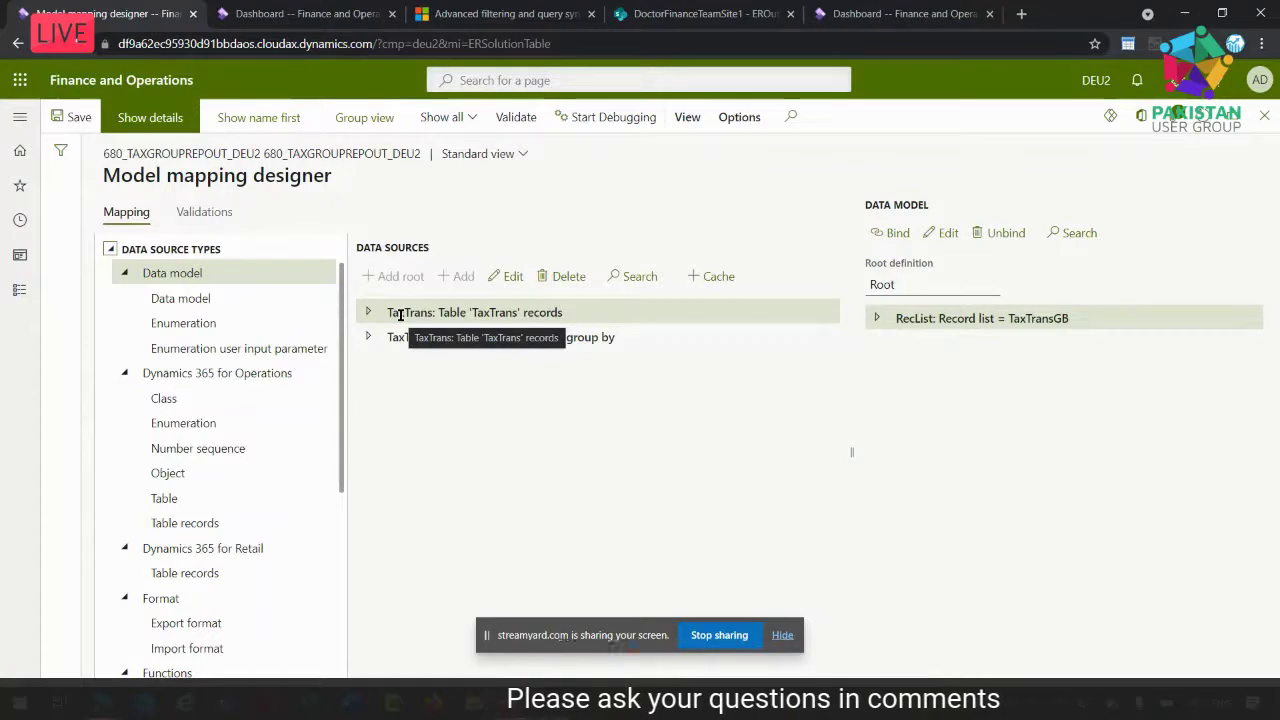
left_click(1263, 118)
left_click(1263, 120)
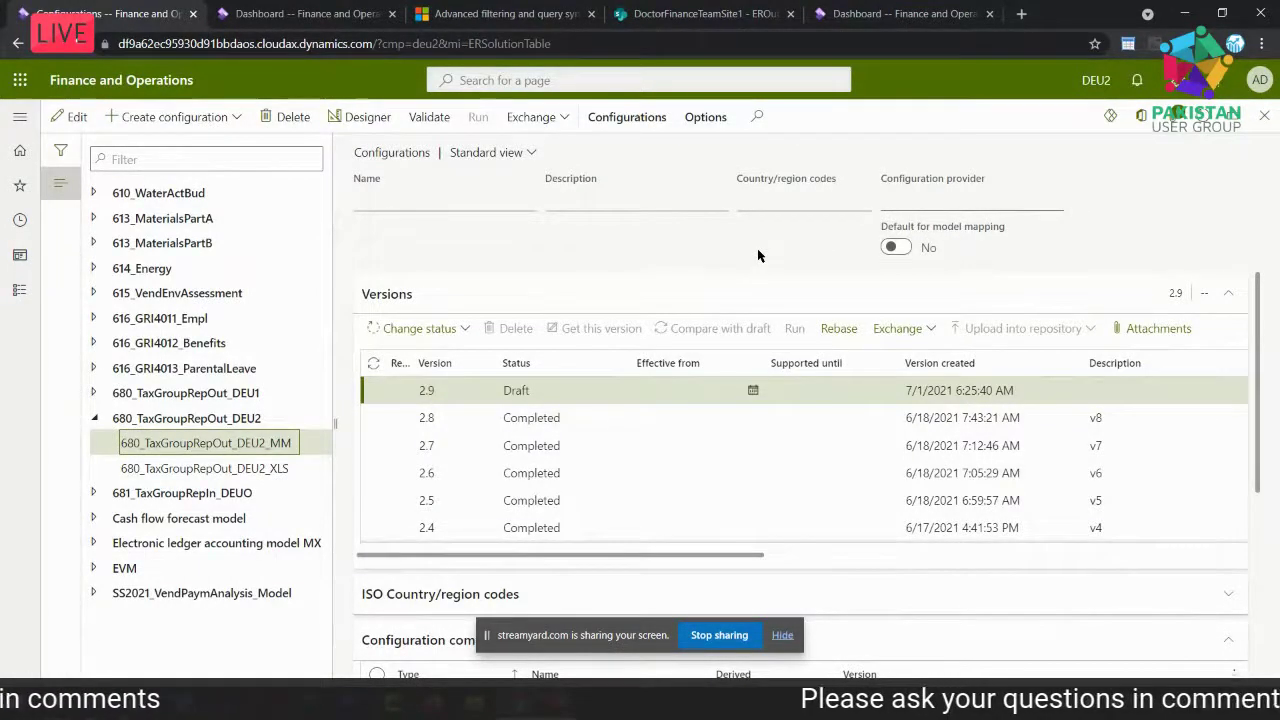
Start a run of the 680_TaxGroupRepOut_DEU2_XLS format and open the filter for its records to include
left_click(273, 467)
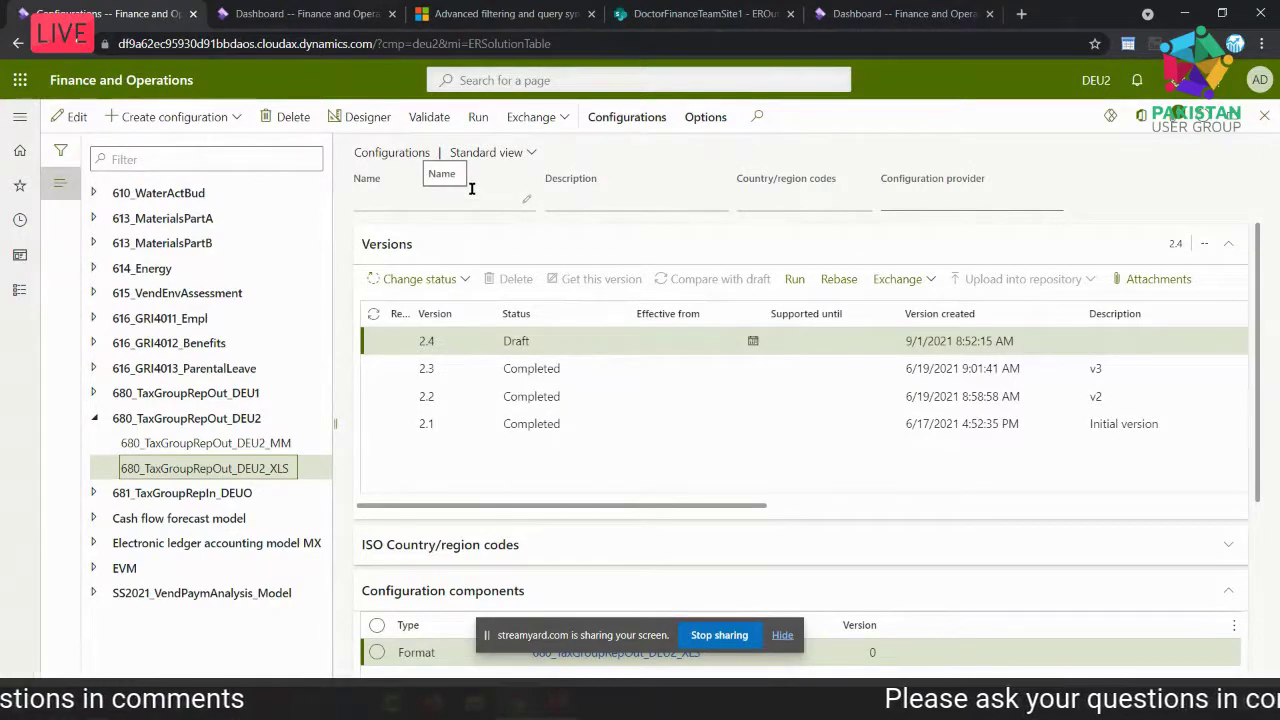
left_click(478, 117)
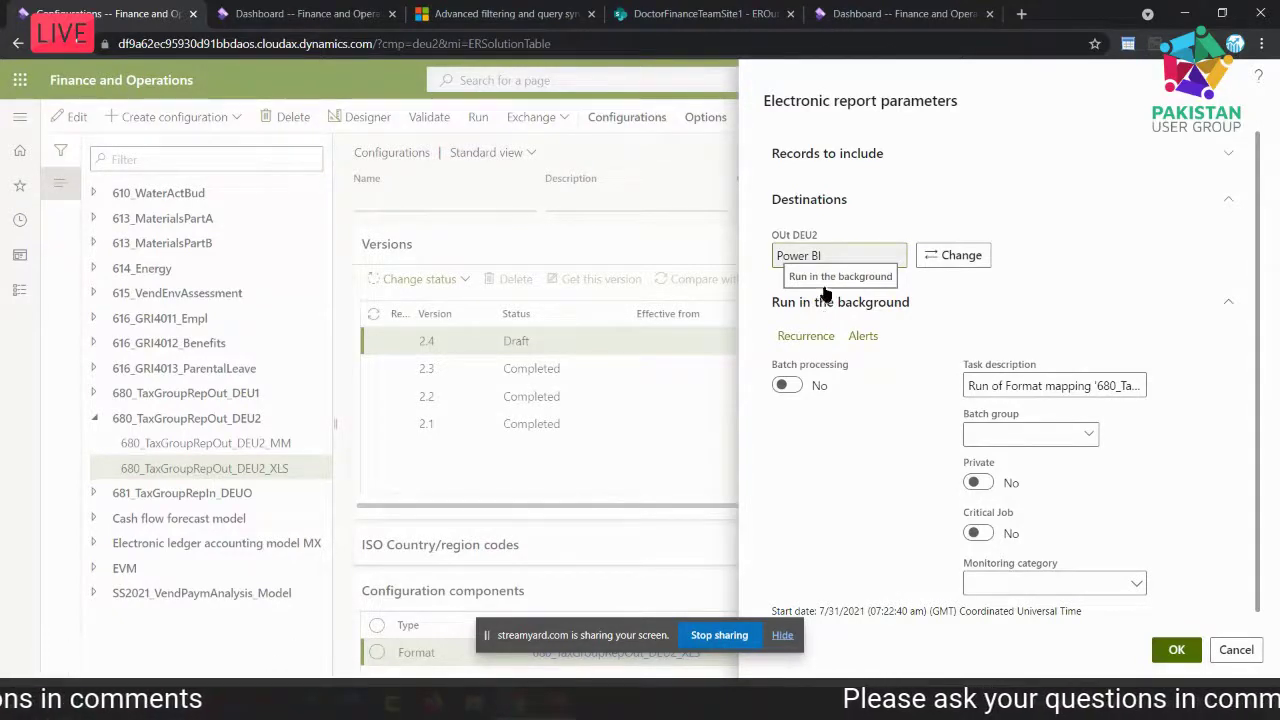
left_click(833, 155)
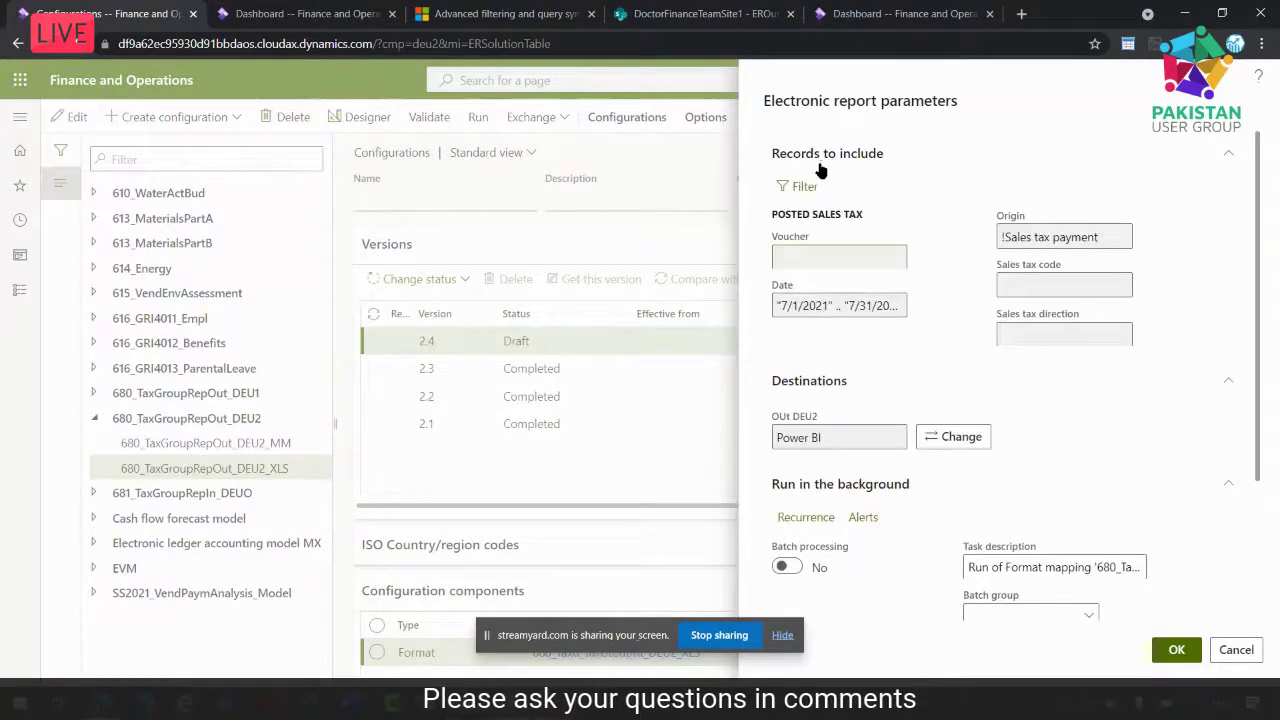
left_click(801, 186)
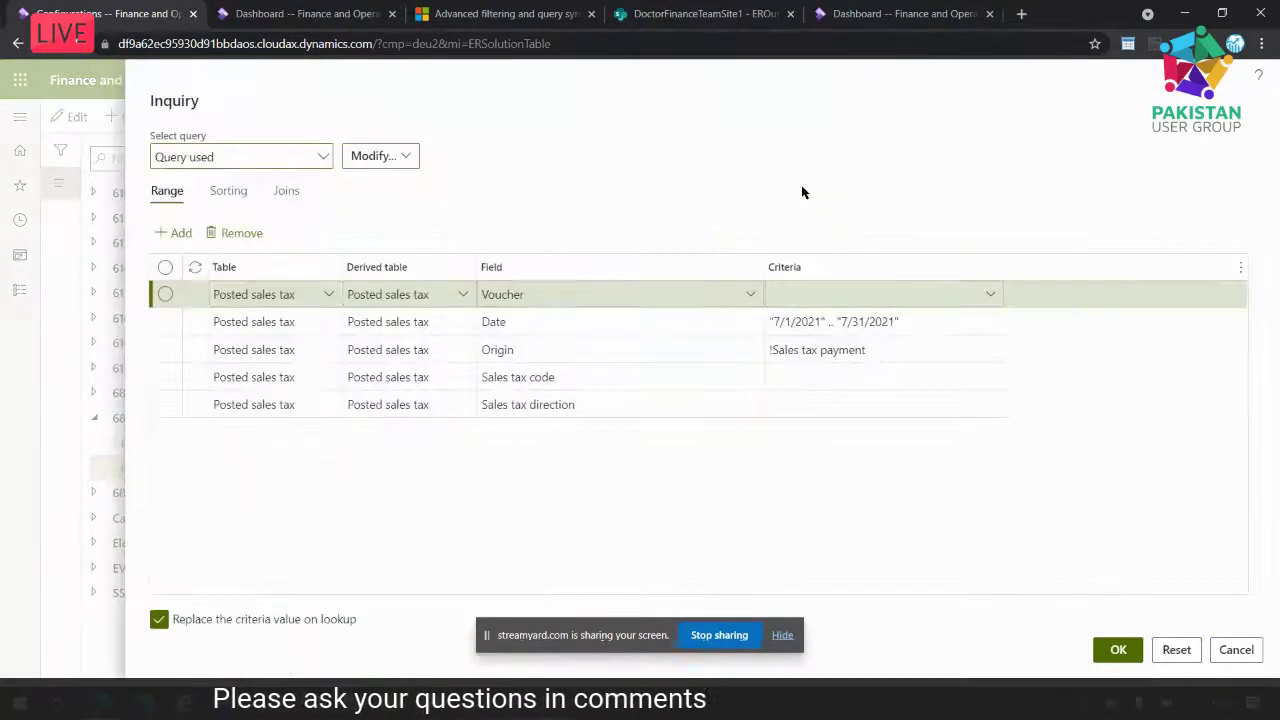
Set the posted sales tax Date criteria to 03012022..03312022 and run the electronic report to the Power BI destination
left_click(820, 321)
double_click(820, 321)
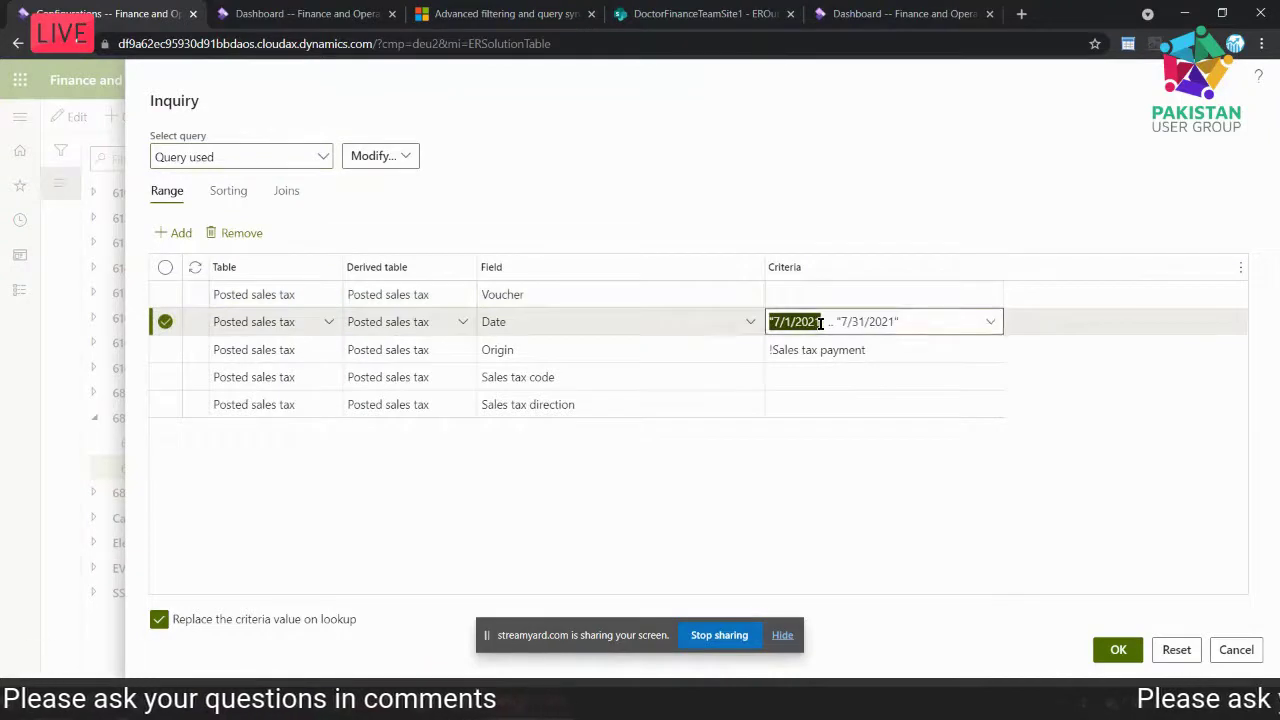
left_click_drag(901, 322, 758, 330)
type("03")
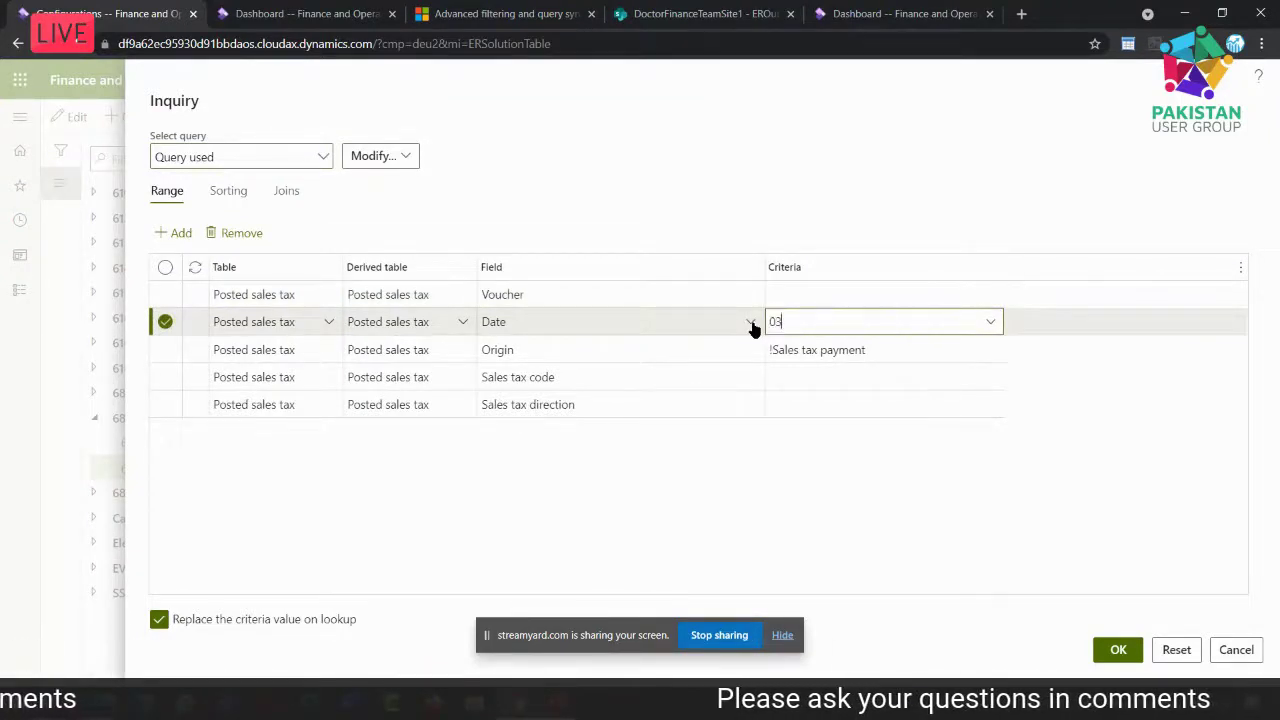
type("012022")
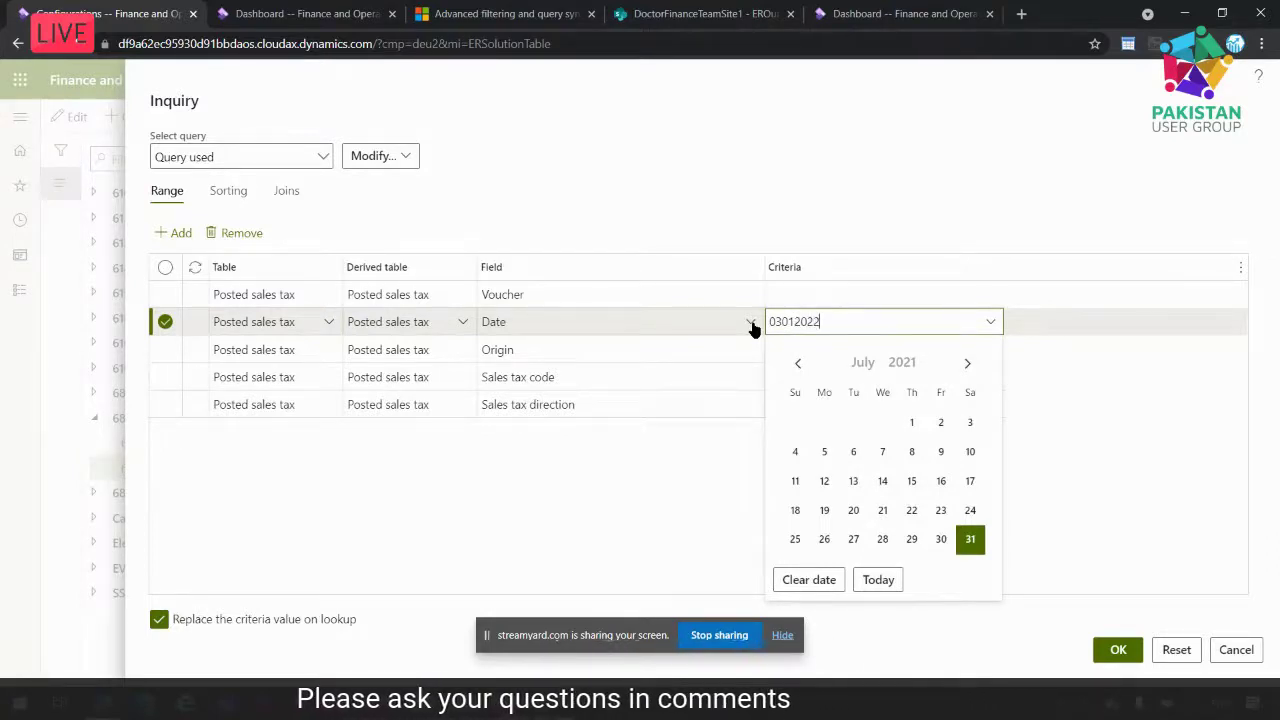
type("..03312022")
left_click(752, 329)
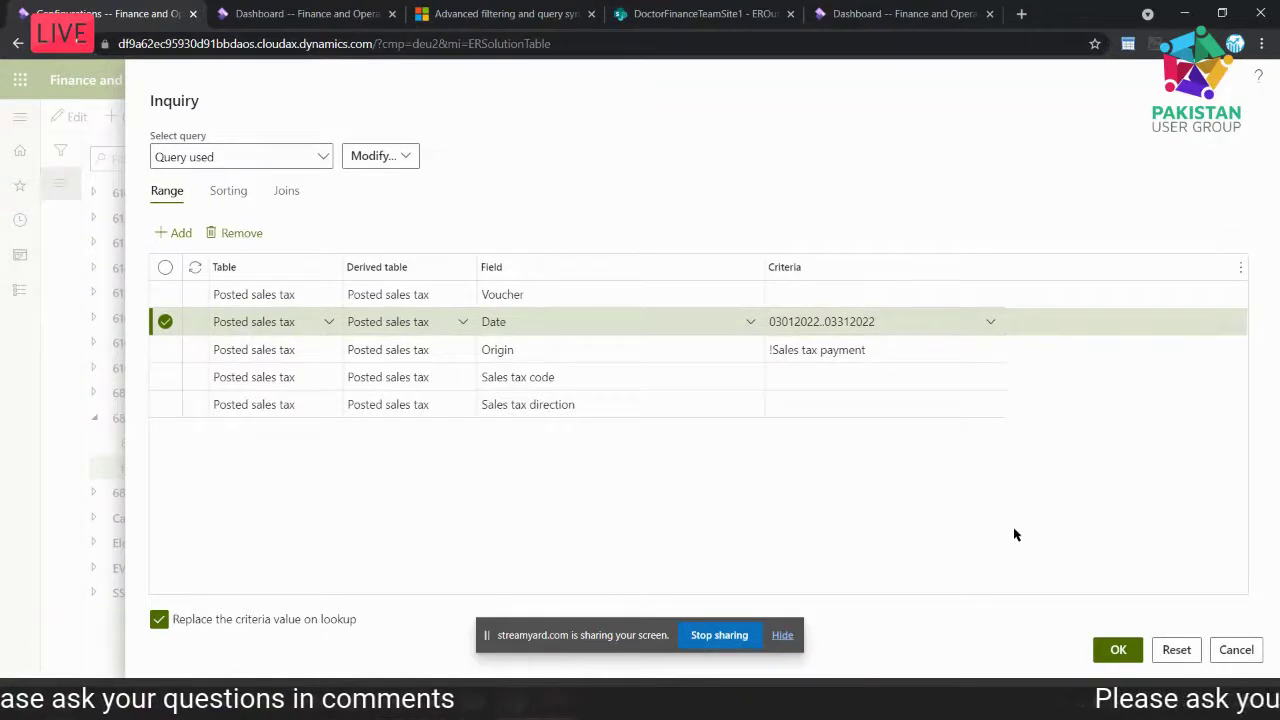
left_click(1117, 650)
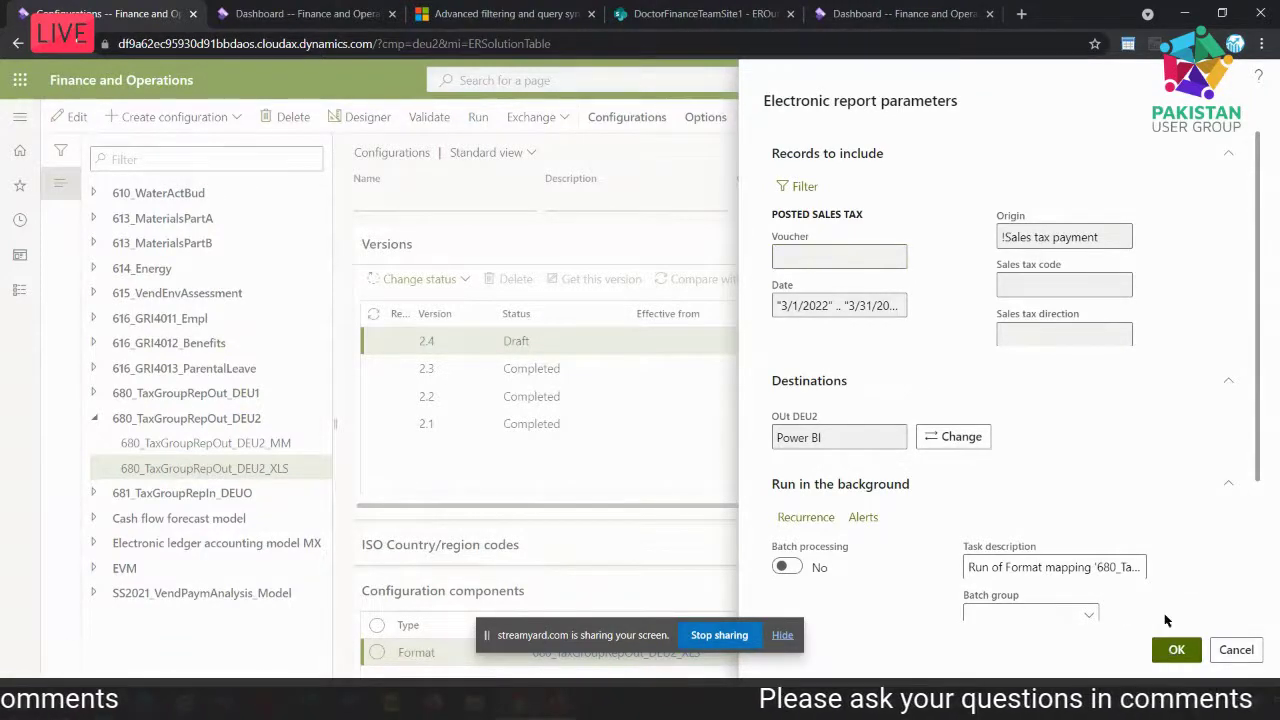
left_click(1175, 650)
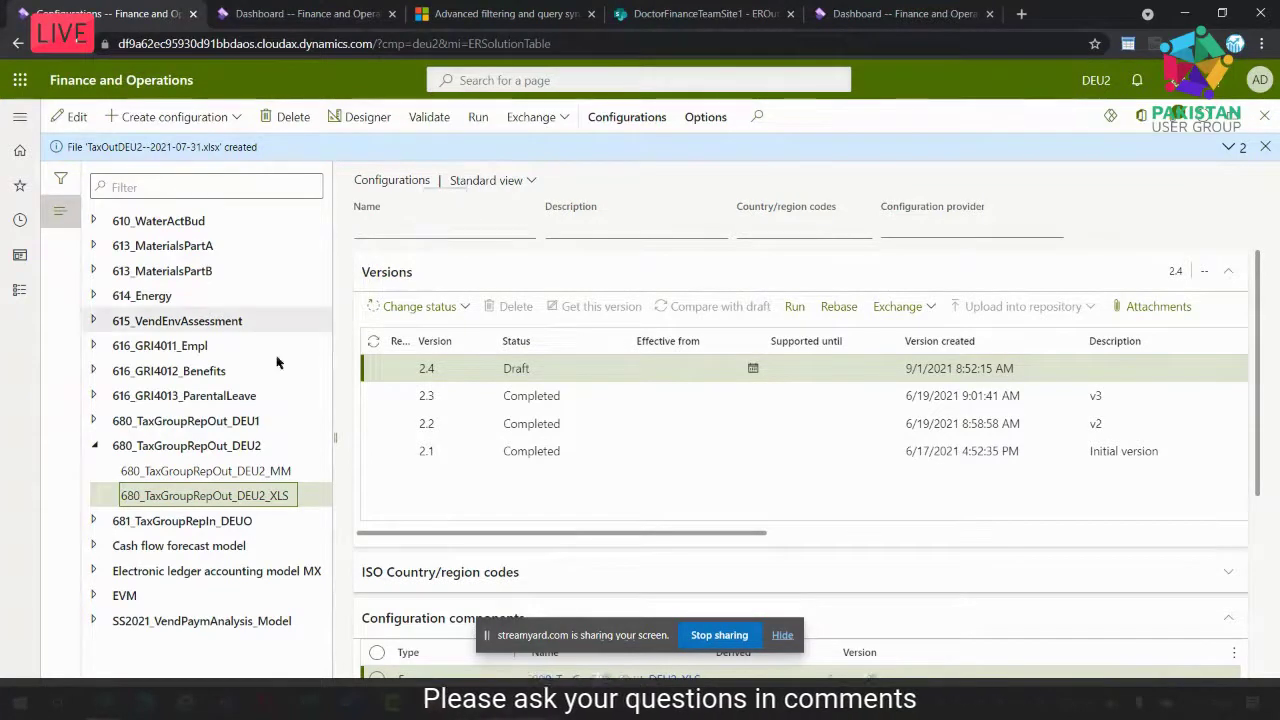
View the 681_TaxGroupRepIn_DEUO configuration, and open General journals in the General ledger module of company DEUO
left_click(200, 521)
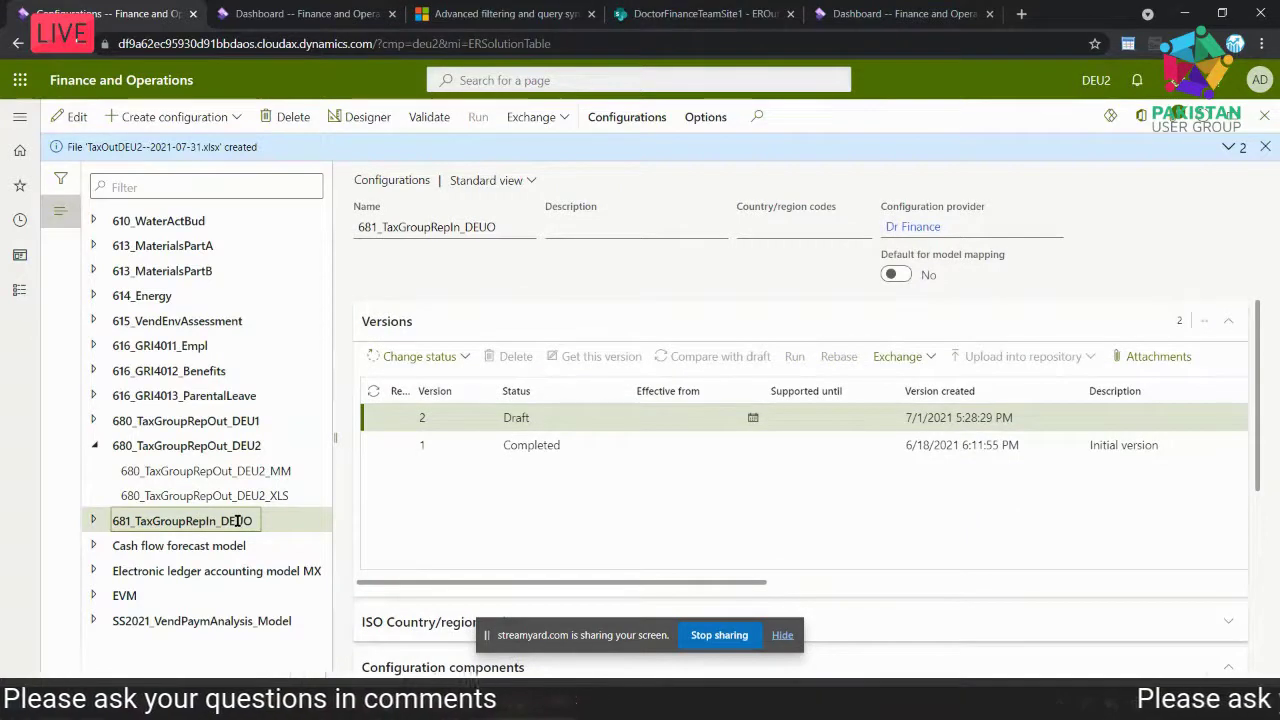
left_click(306, 15)
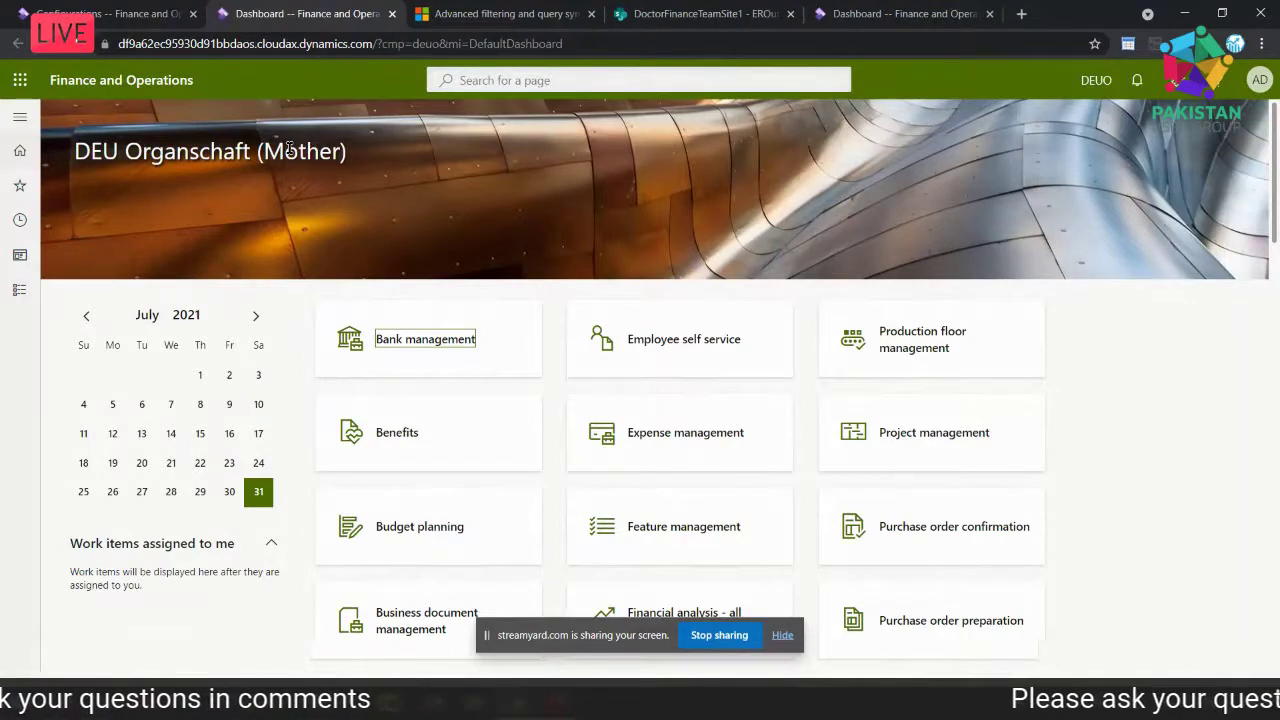
left_click(26, 298)
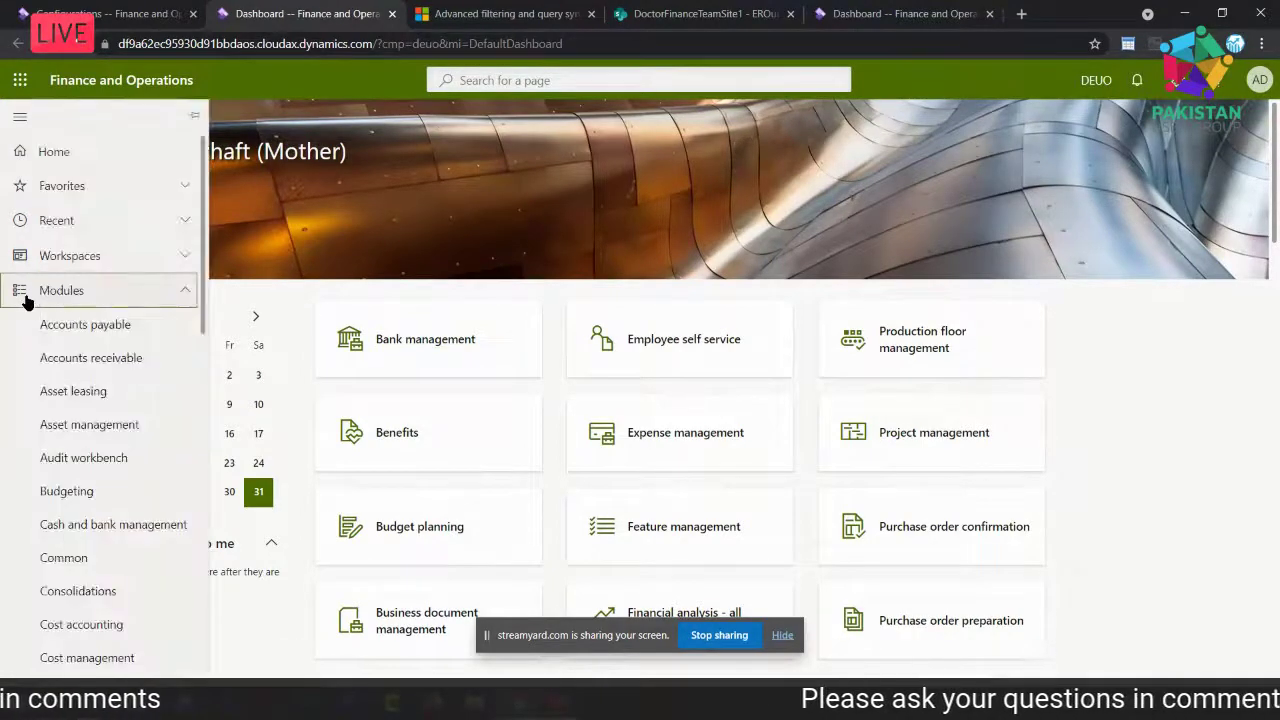
scroll(105, 352, "down", 1)
scroll(105, 352, "down", 3)
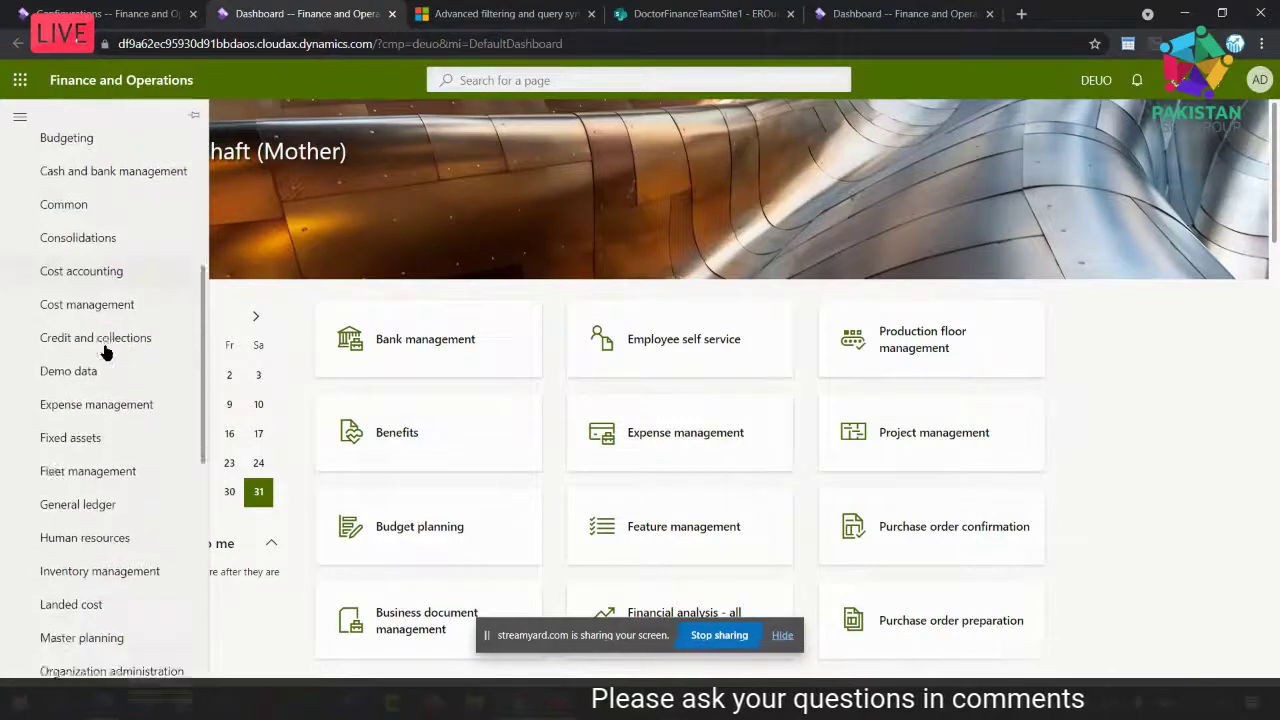
left_click(97, 458)
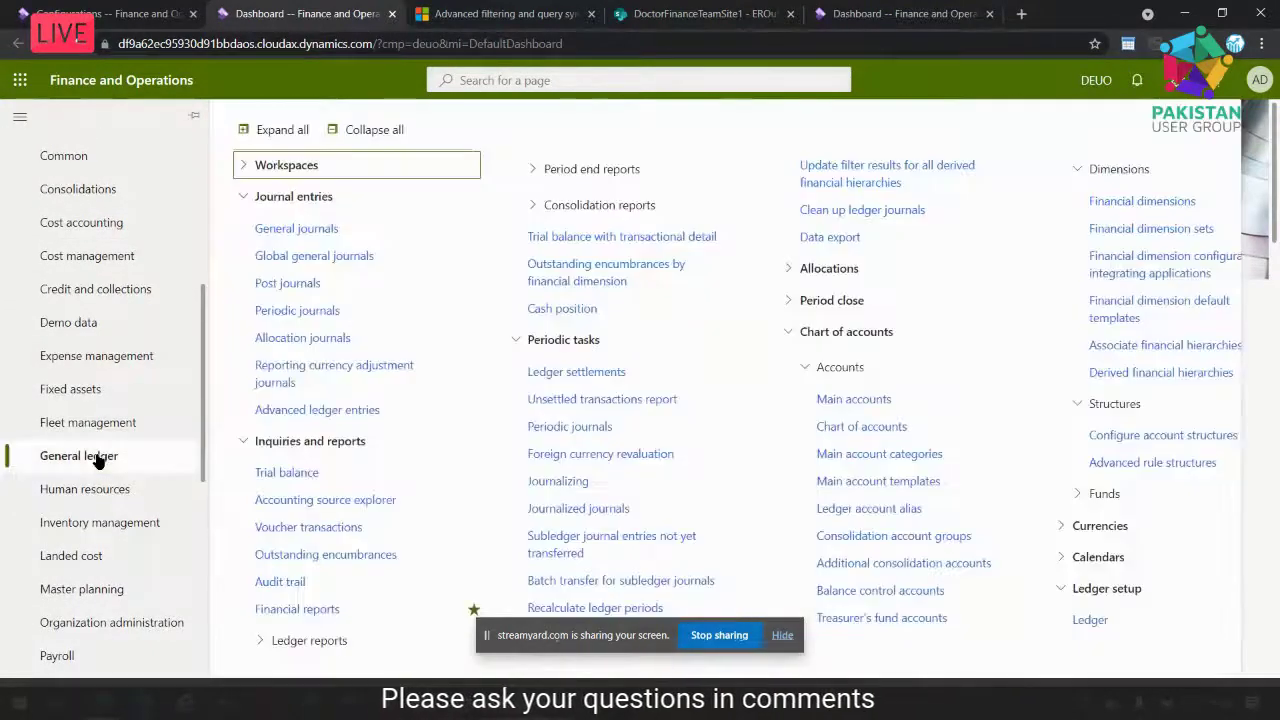
left_click(292, 232)
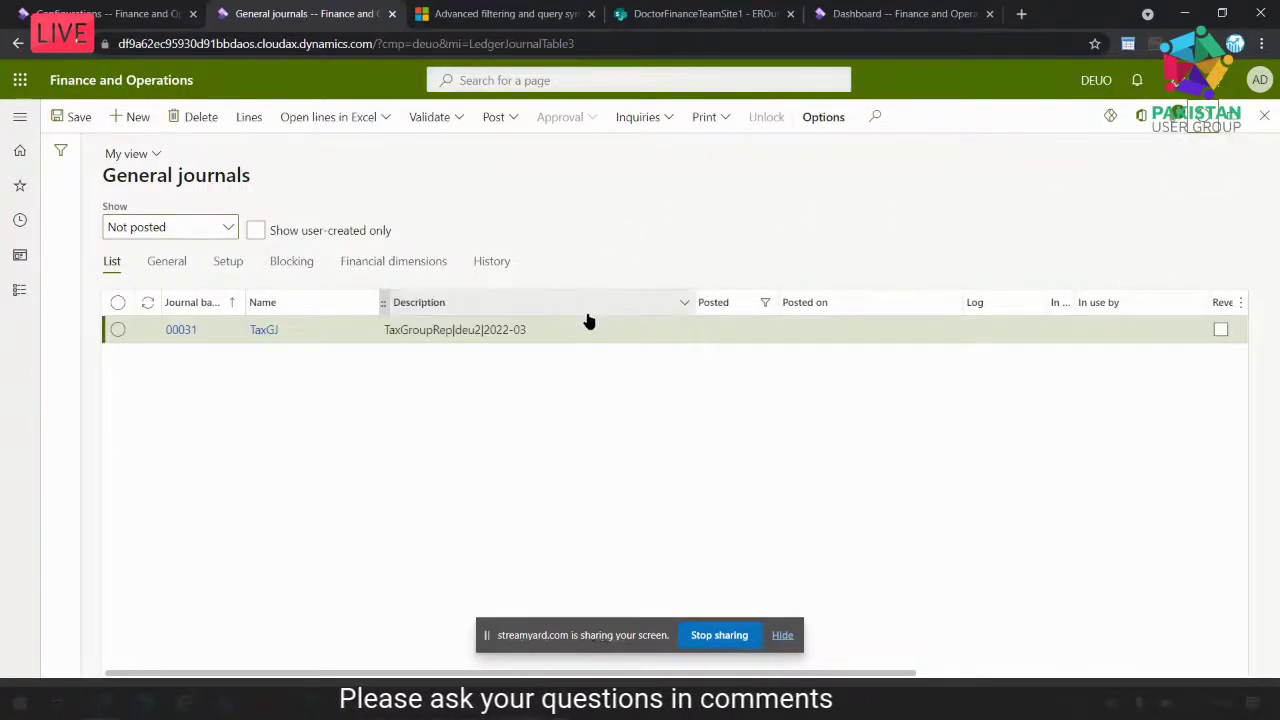
Open the lines of the TaxGroupRep|deu2|2022-03 journal and examine their accounts, amounts, offset accounts and sales tax groups
left_click(249, 121)
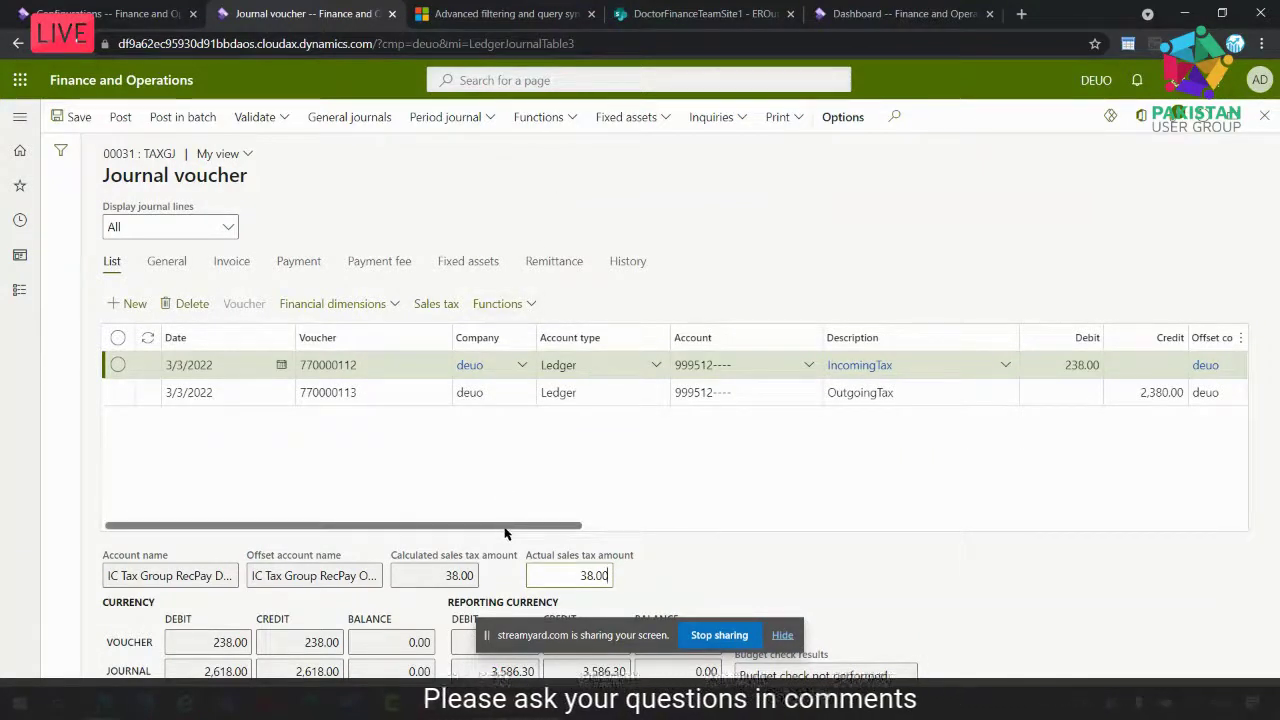
left_click_drag(505, 533, 679, 541)
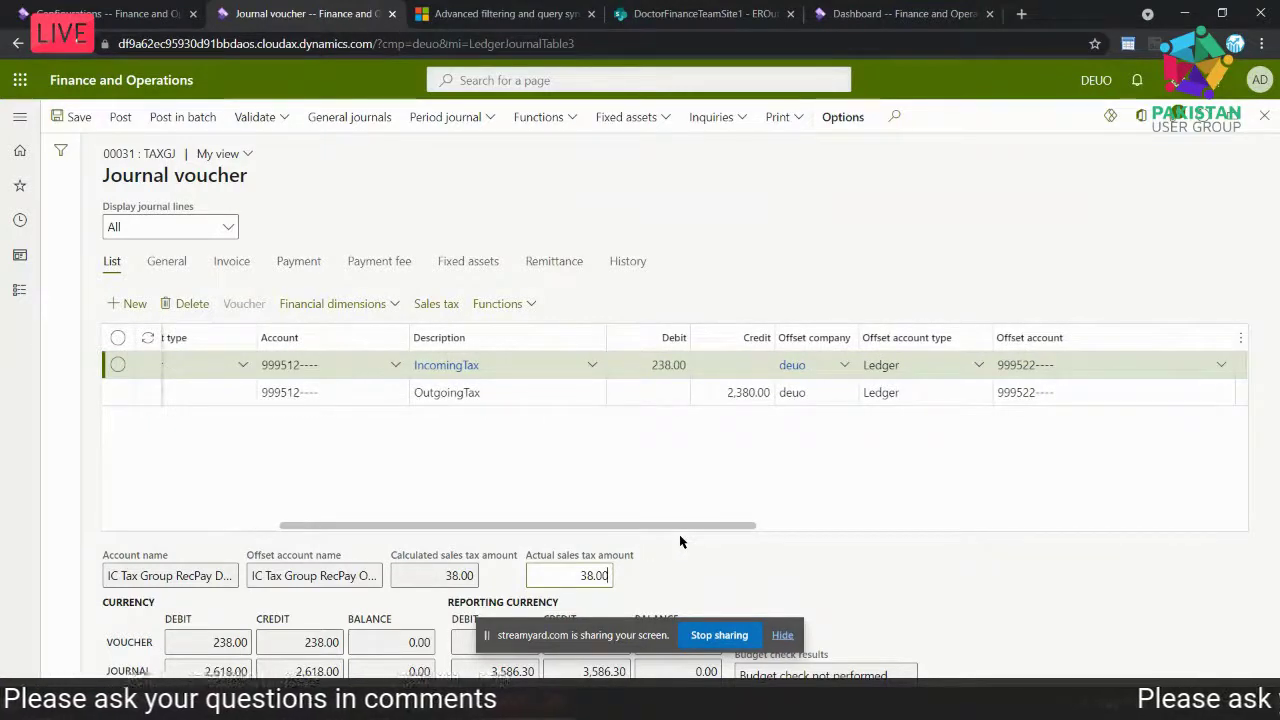
left_click_drag(679, 540, 1031, 523)
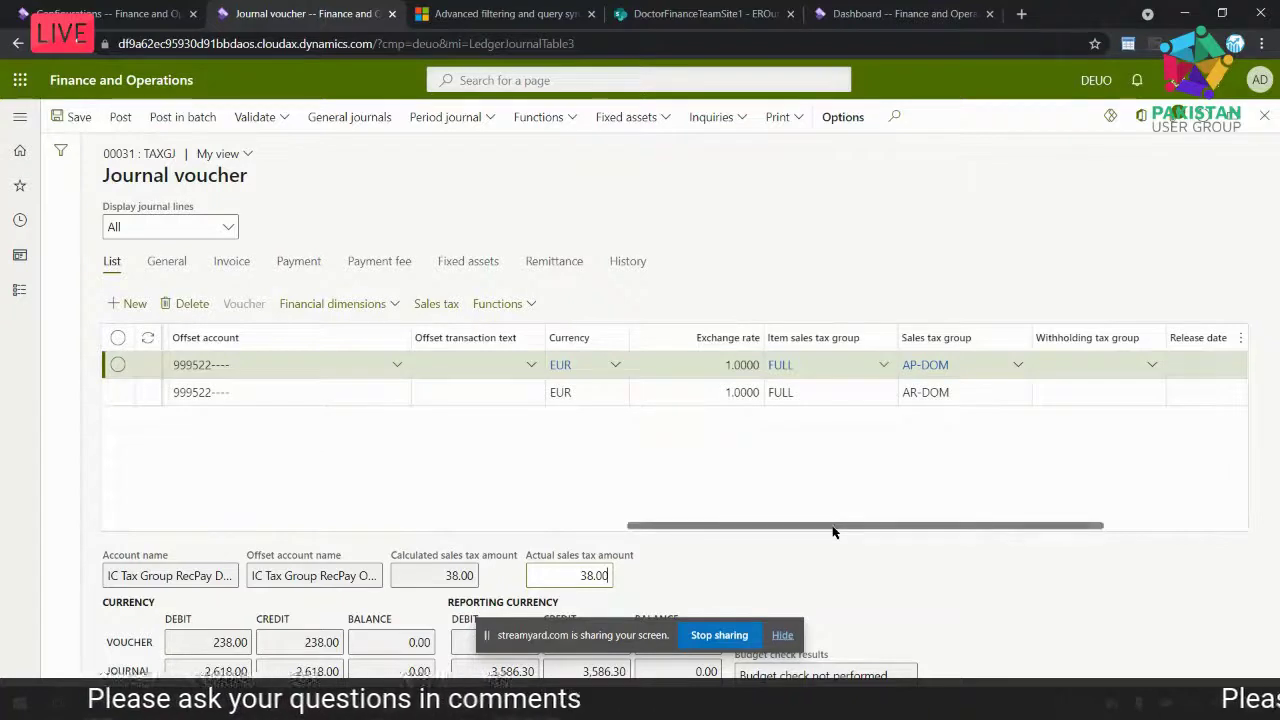
left_click_drag(826, 531, 493, 549)
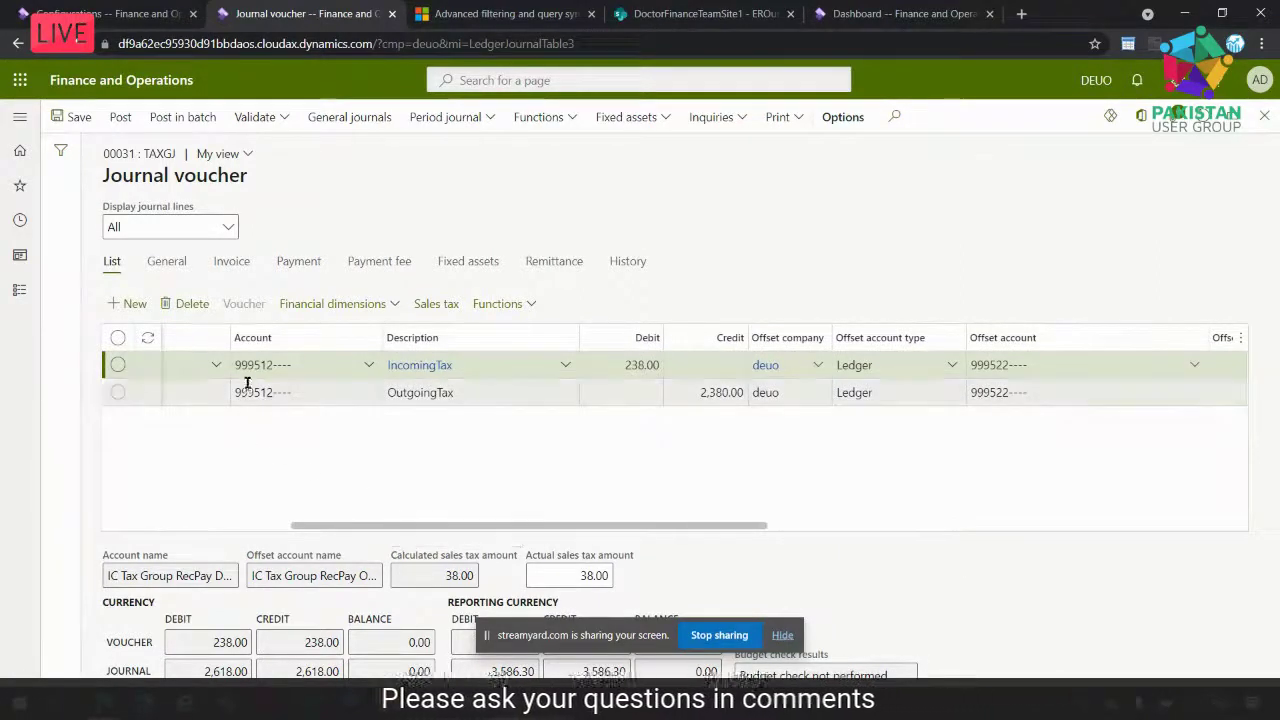
mouse_move(247, 366)
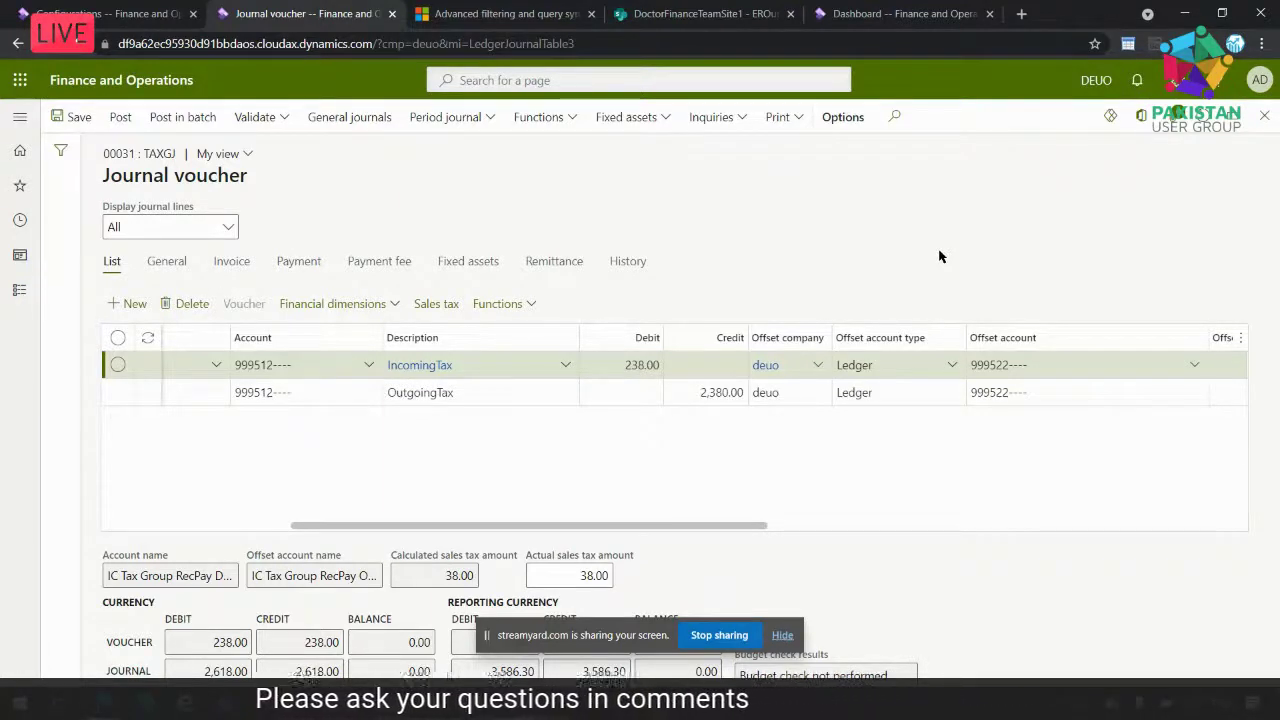
Post the TaxGroupRep|deu2|2022-03 journal and return to the general journals list
left_click(119, 117)
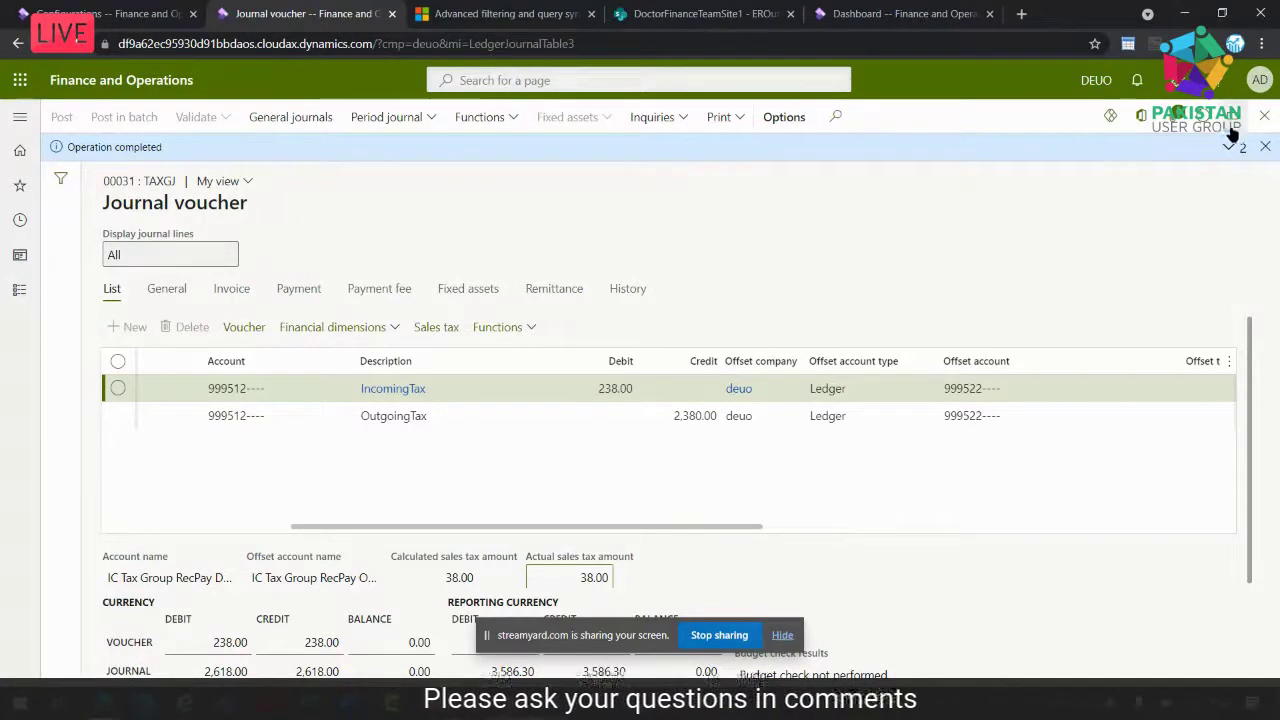
left_click(1264, 116)
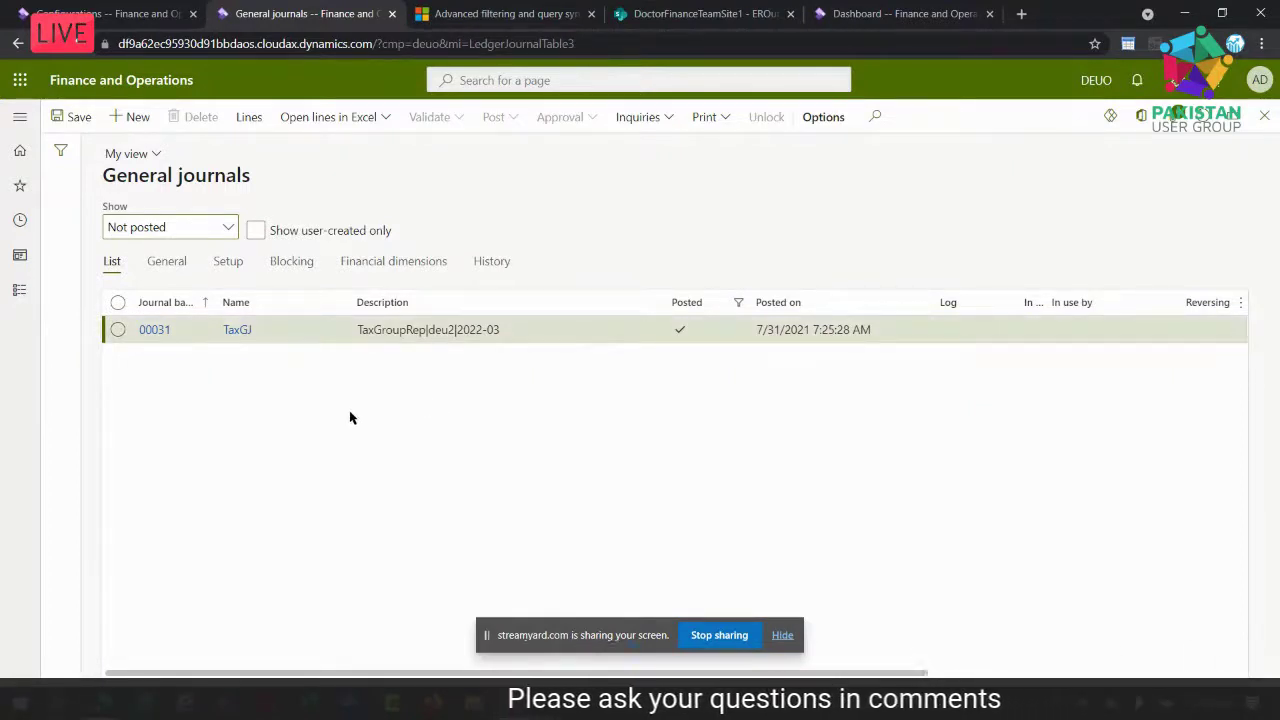
Look up the vendor account assigned to sales tax authority TA in the Tax module of company DEUO, then leave the form
left_click(19, 290)
scroll(66, 357, "down", 10)
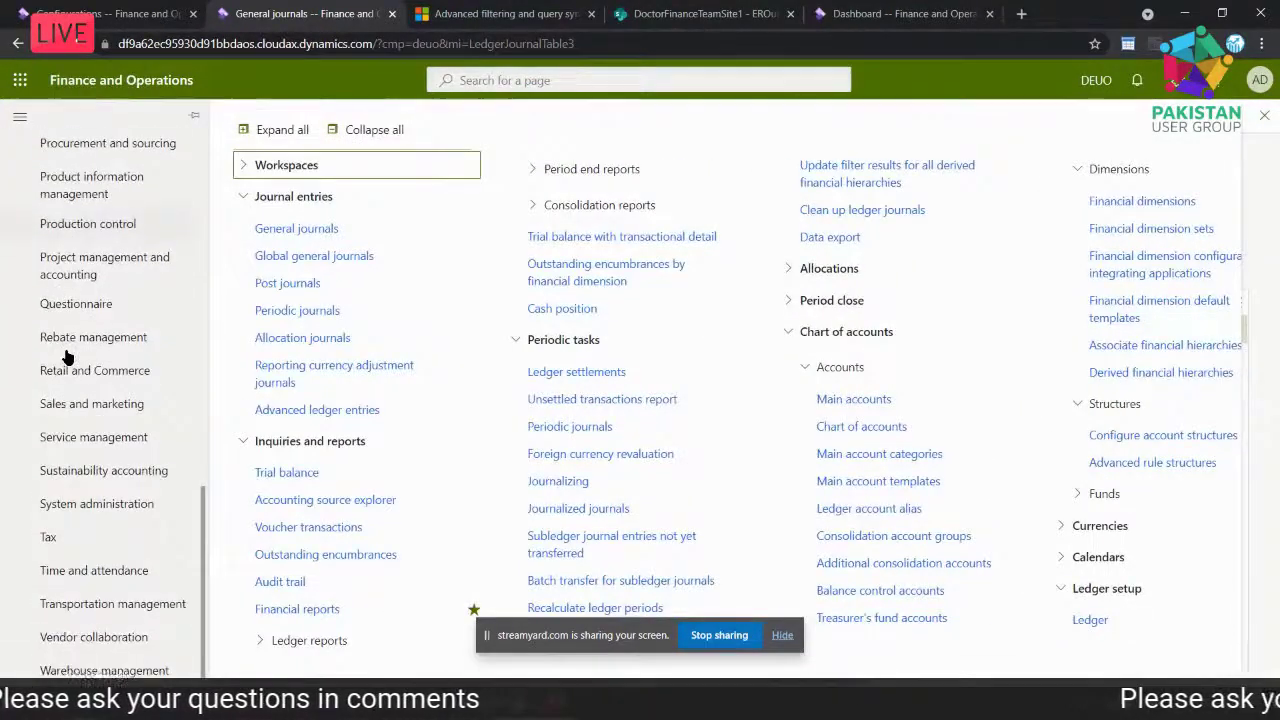
left_click(55, 537)
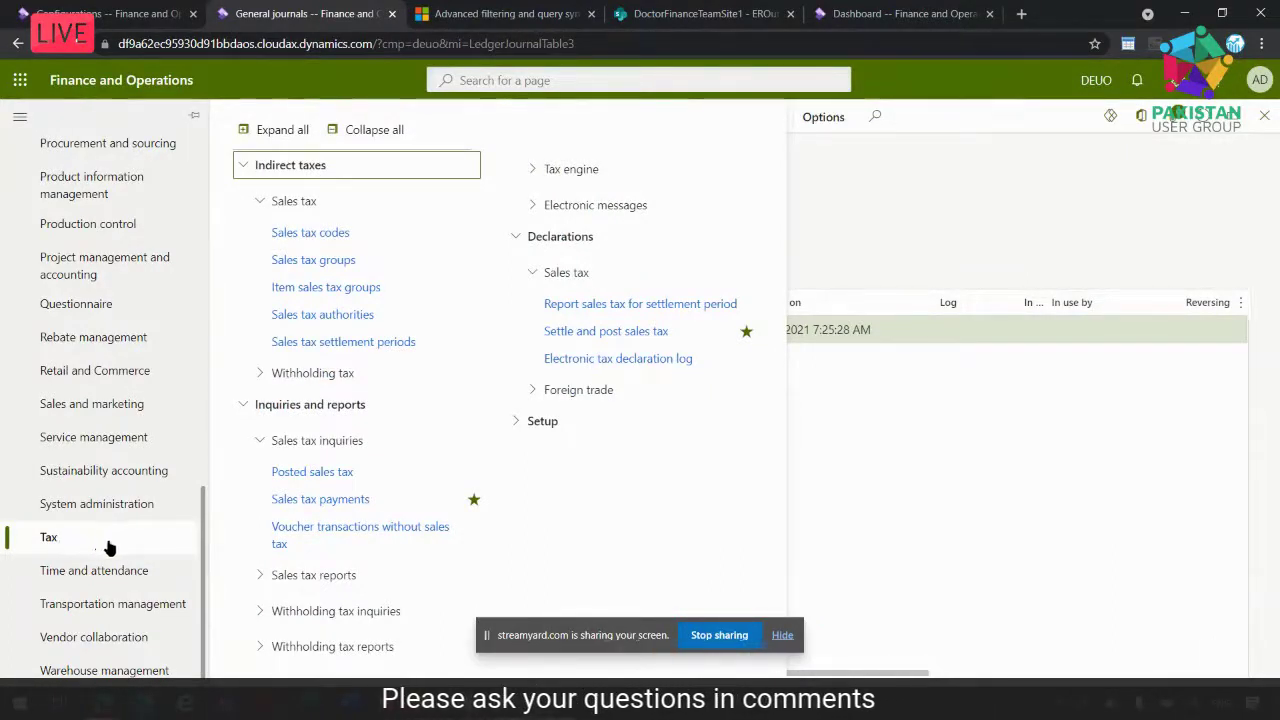
left_click(323, 314)
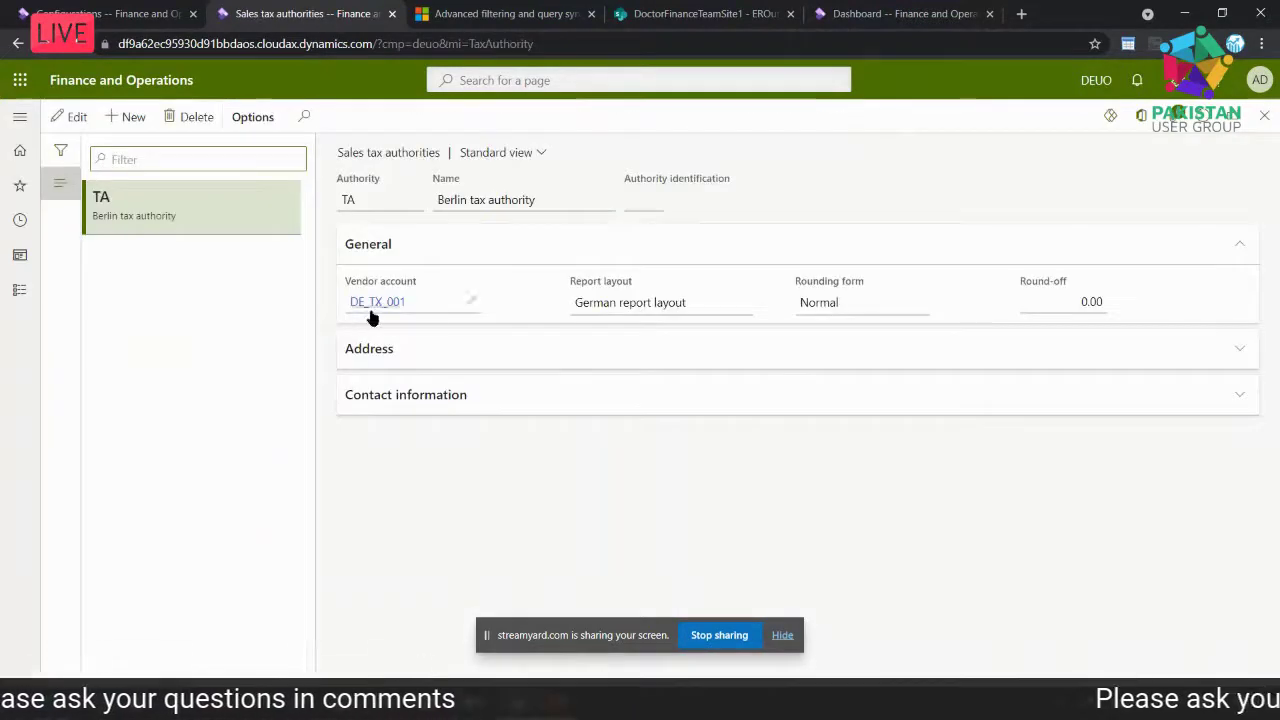
mouse_move(378, 307)
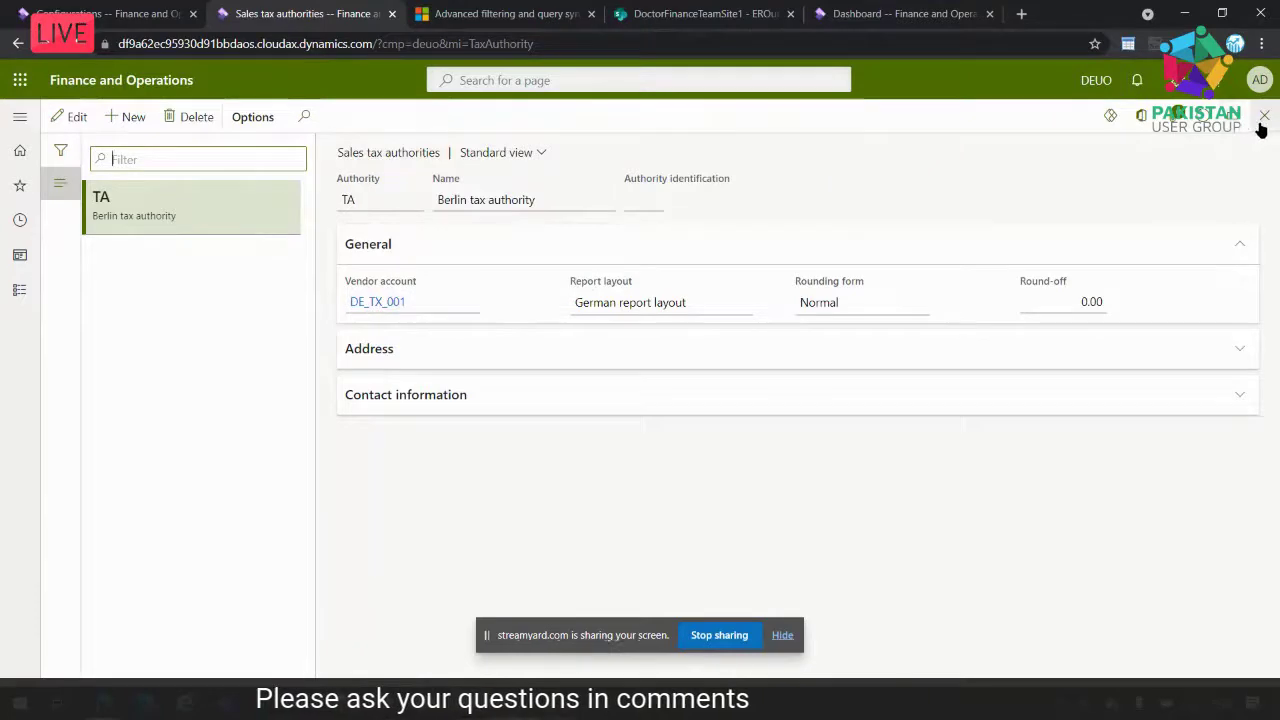
key("Escape")
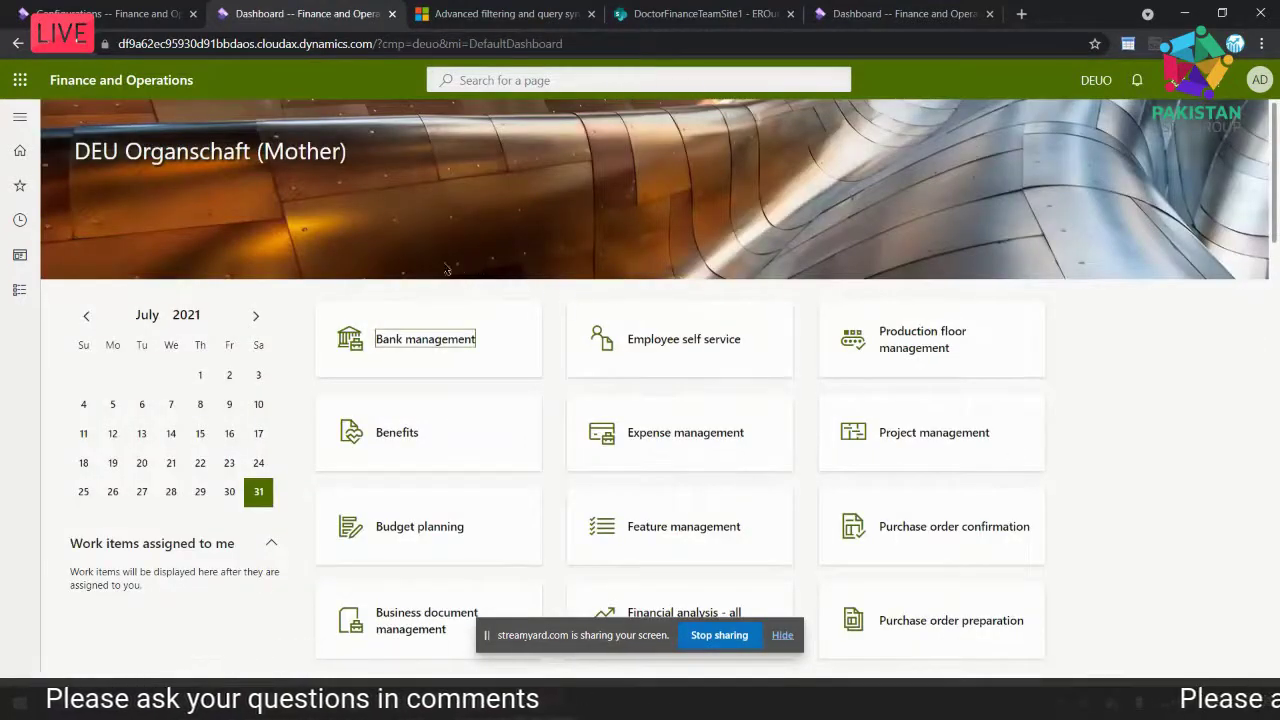
Settle and post DEUO's sales tax for settlement period Mon from 3/1/2022, version Original, and examine the German sales tax report on screen
left_click(20, 291)
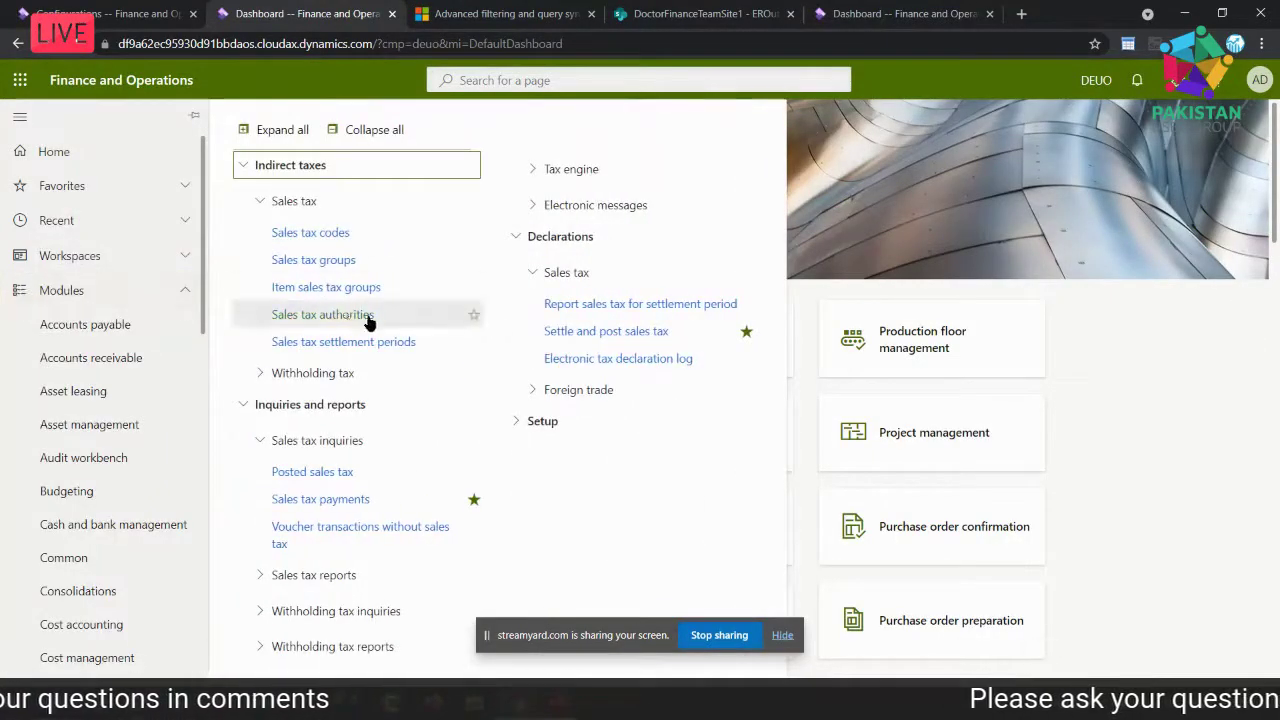
left_click(570, 340)
type("Mon")
left_click(821, 261)
type("0")
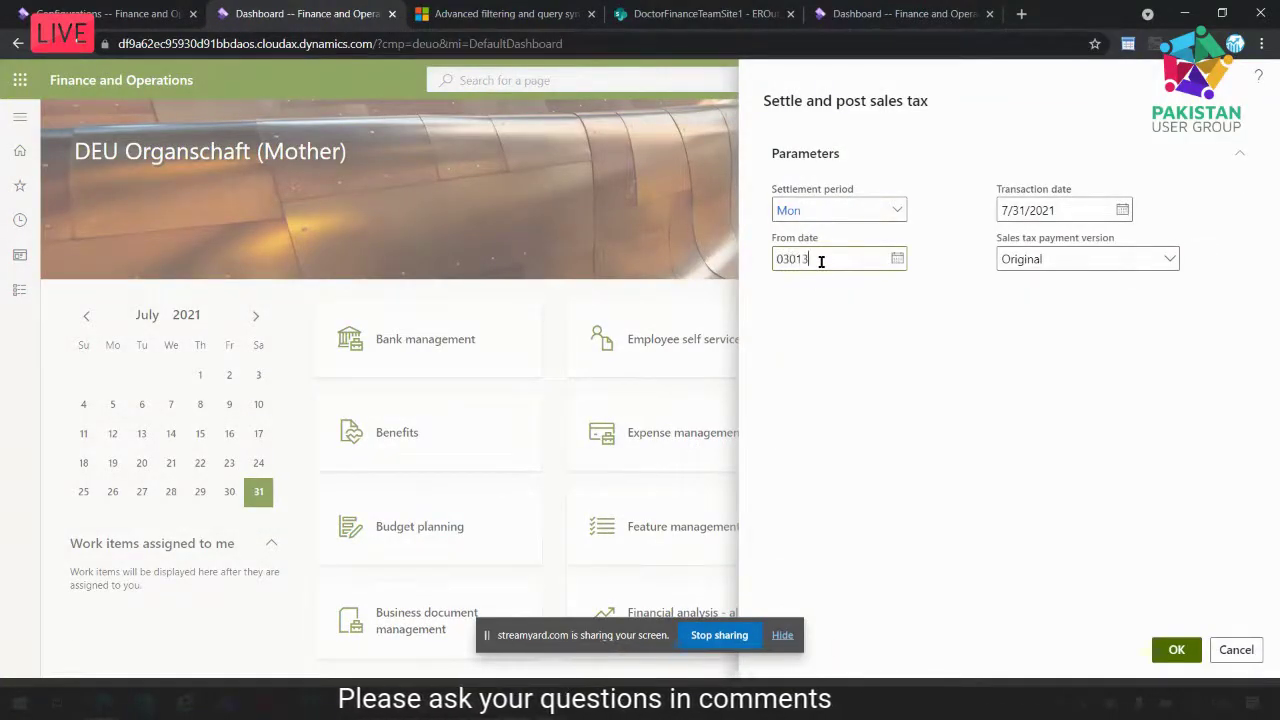
type("3012022")
key("Tab")
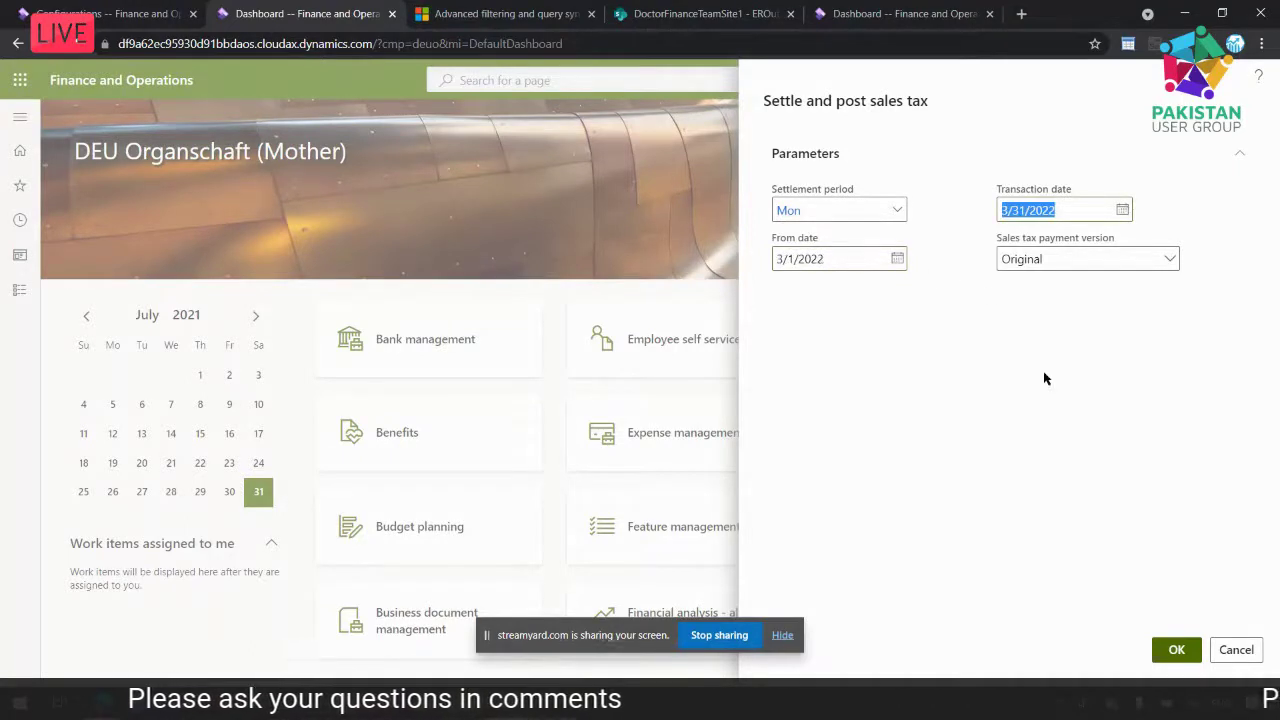
left_click(1176, 649)
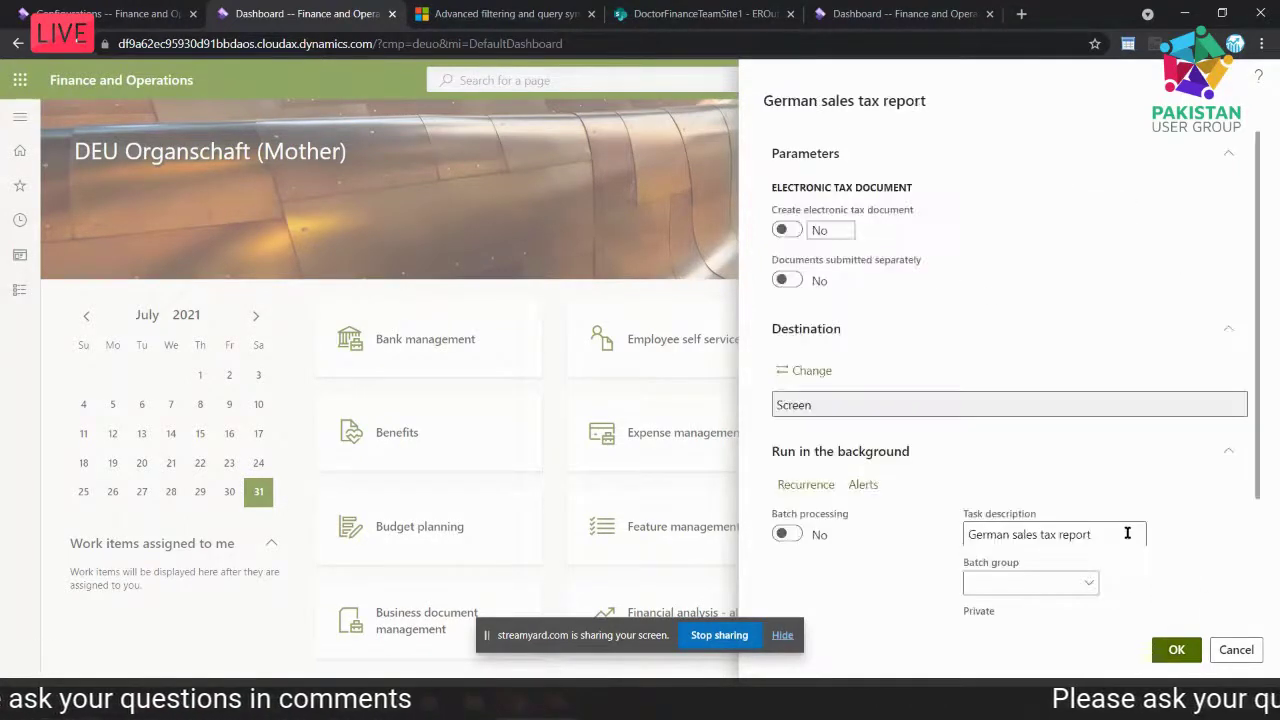
left_click(1176, 650)
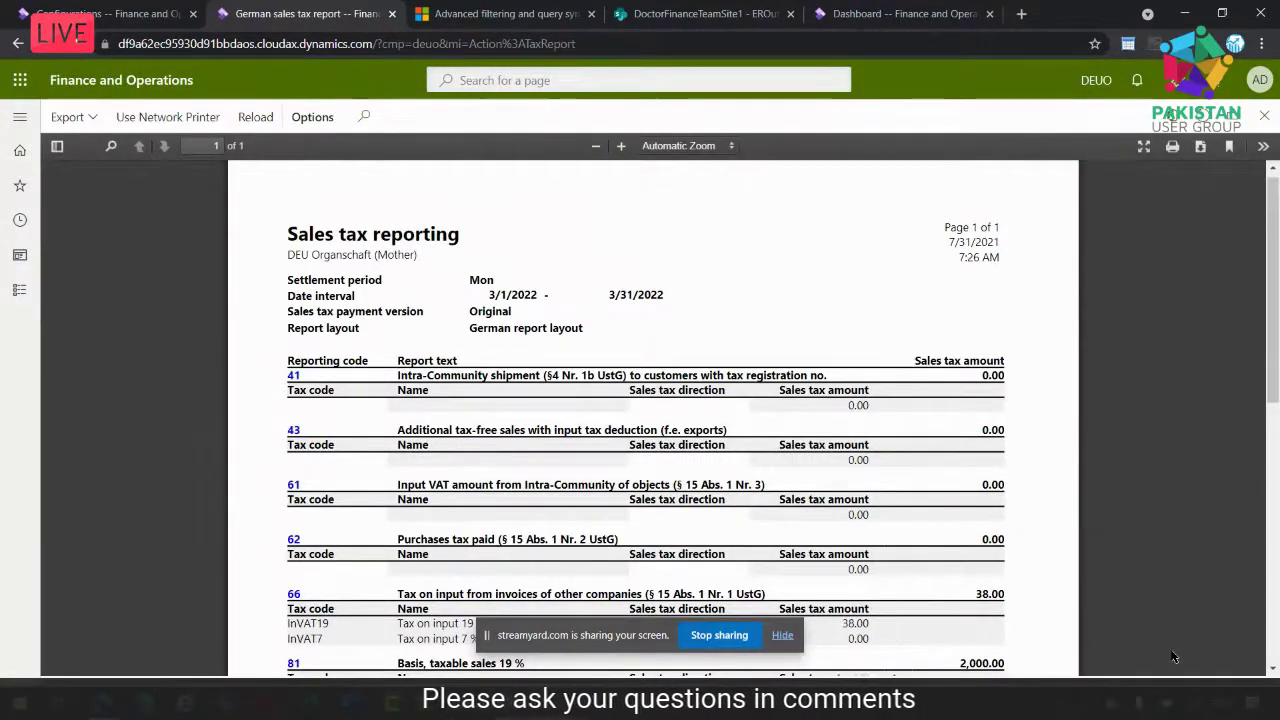
double_click(389, 255)
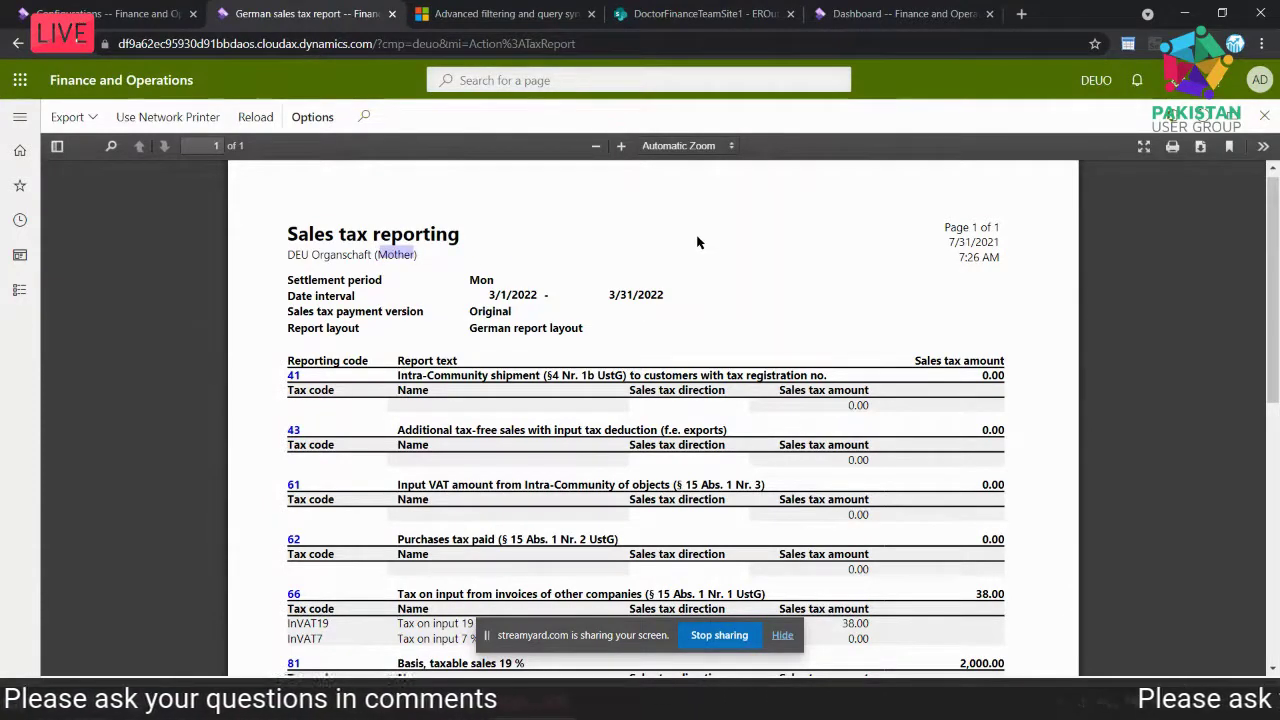
scroll(606, 271, "down", 3)
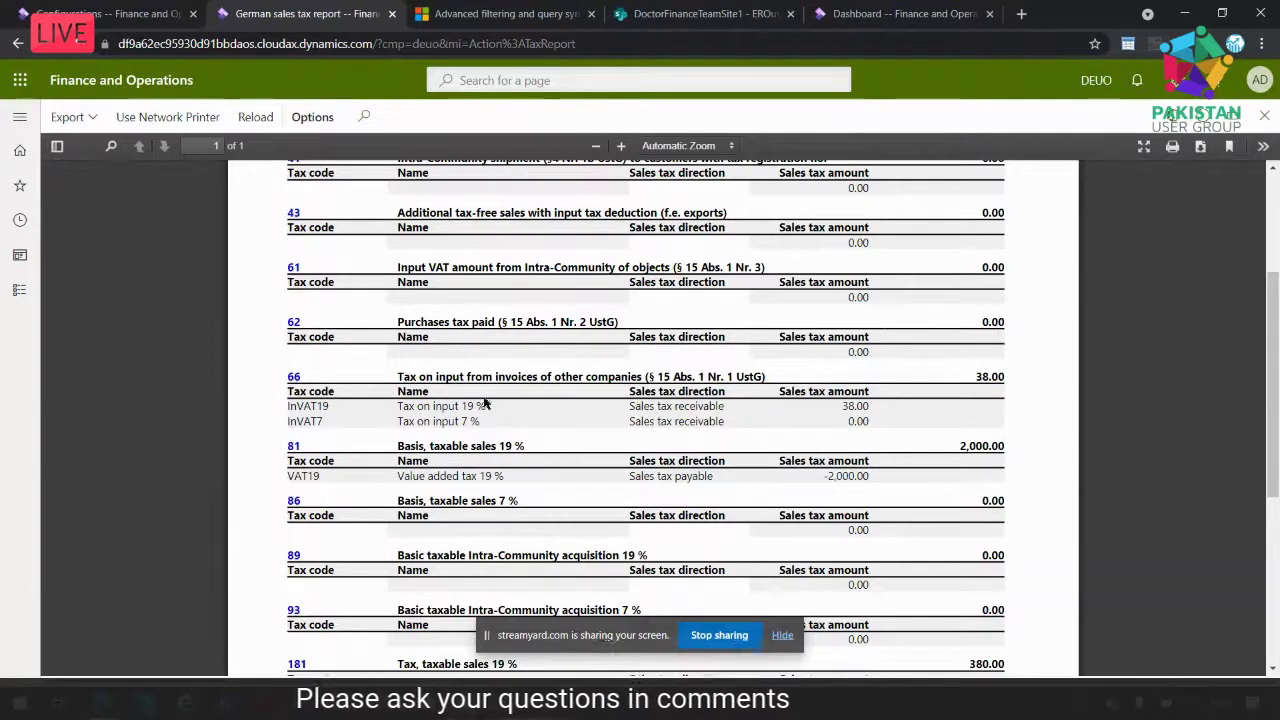
Examine the voucher transactions and transaction origin of the 3/31/2022 sales tax payment
left_click(21, 298)
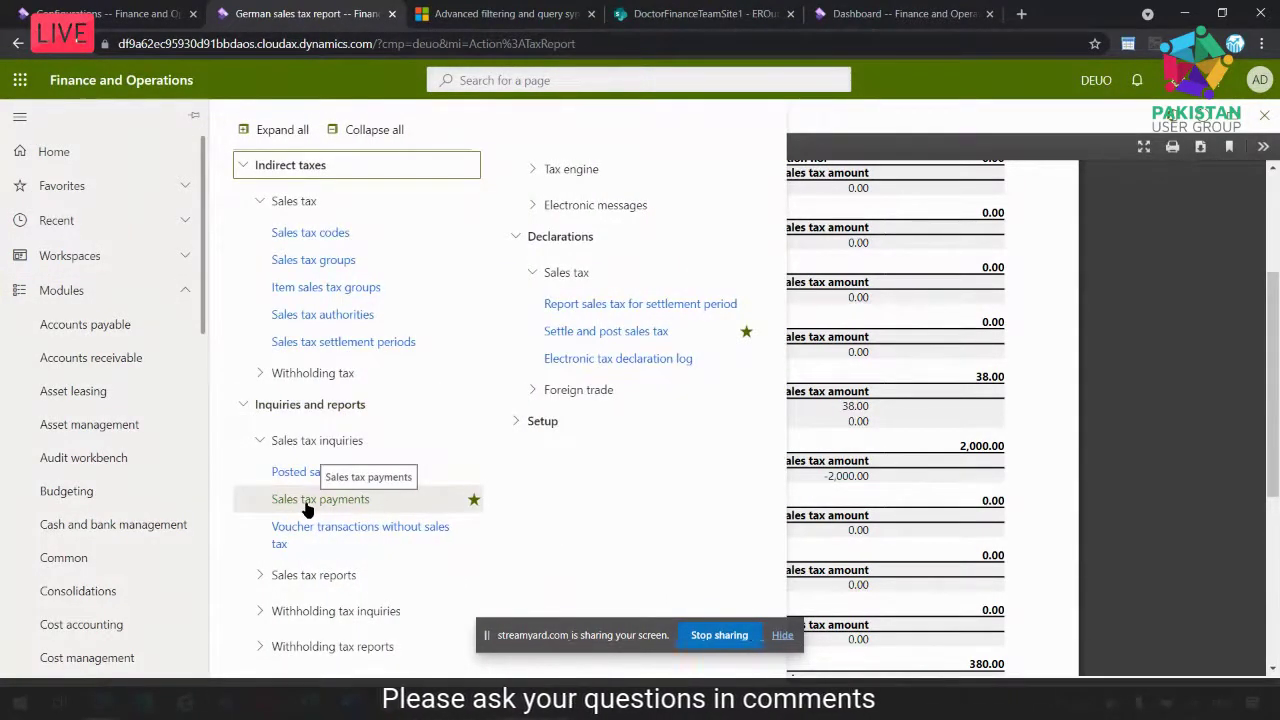
left_click(305, 500)
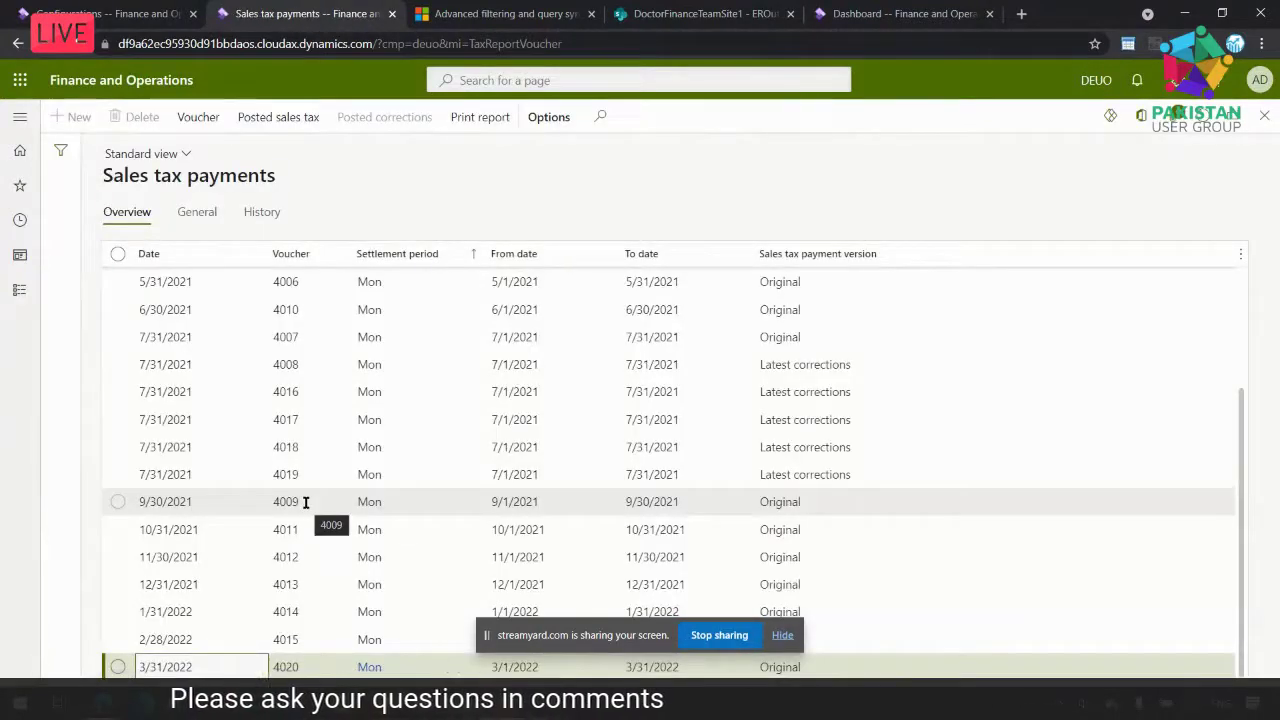
left_click(197, 127)
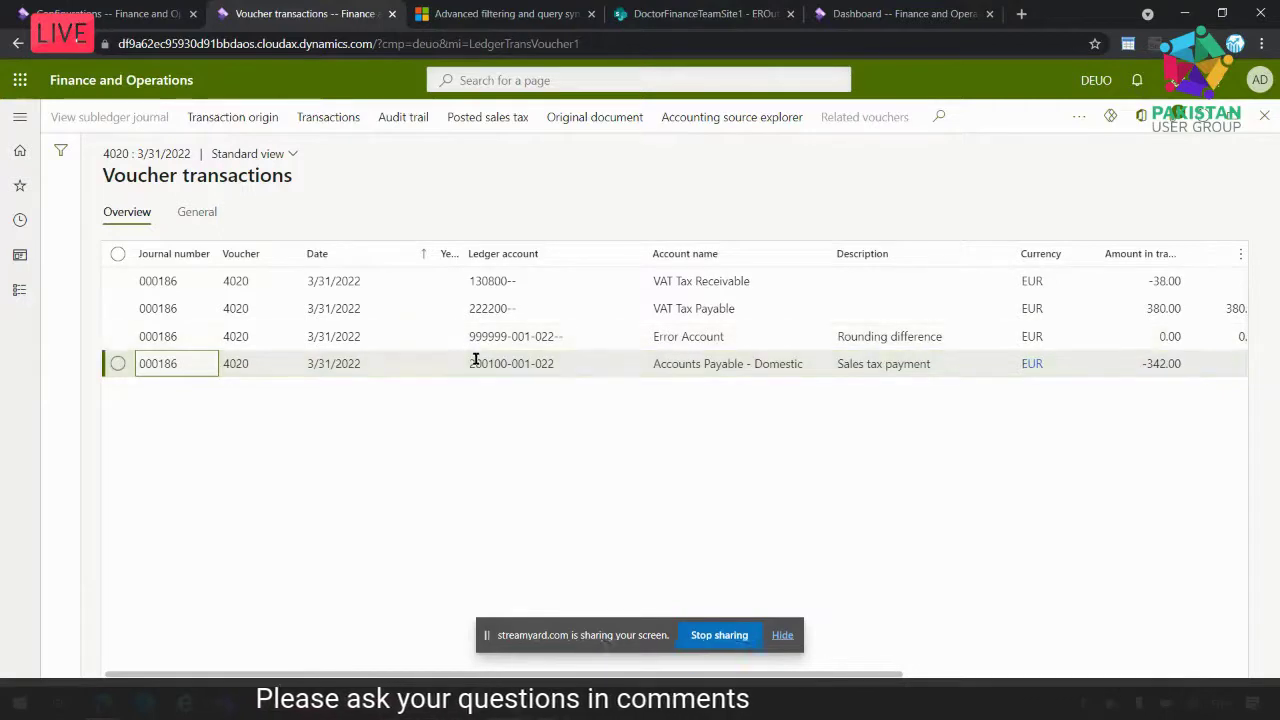
mouse_move(476, 360)
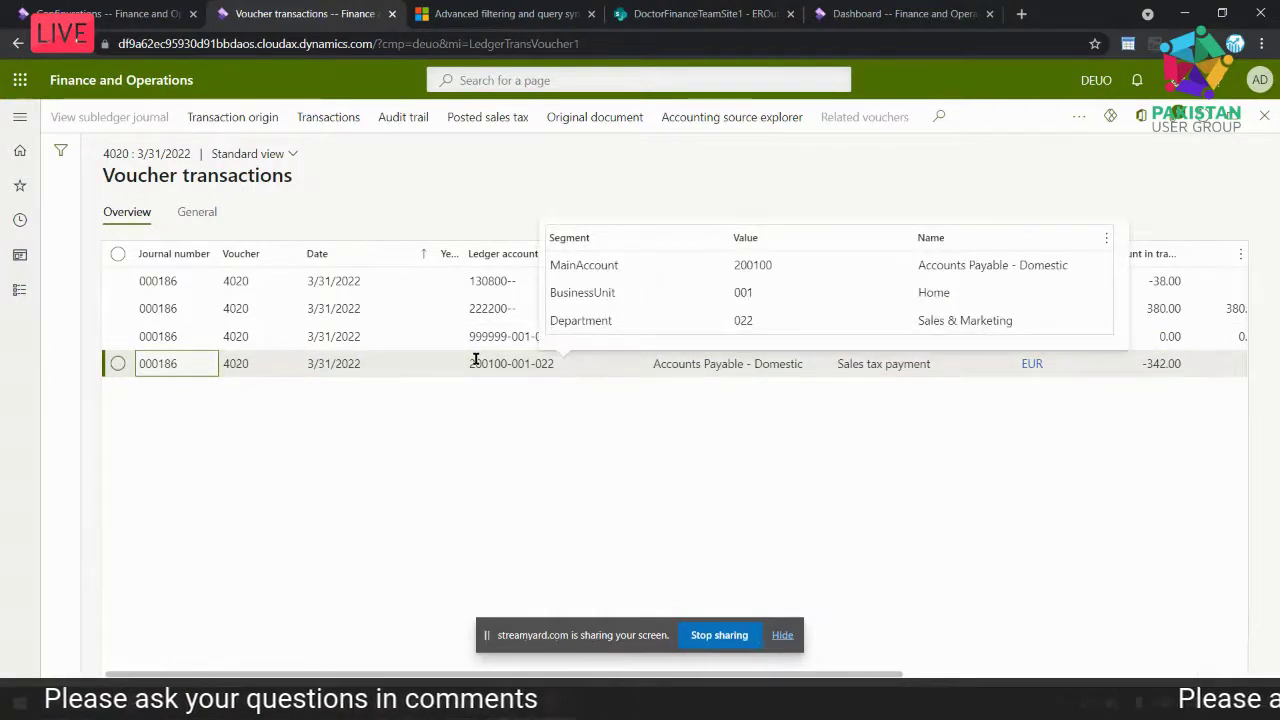
left_click(258, 122)
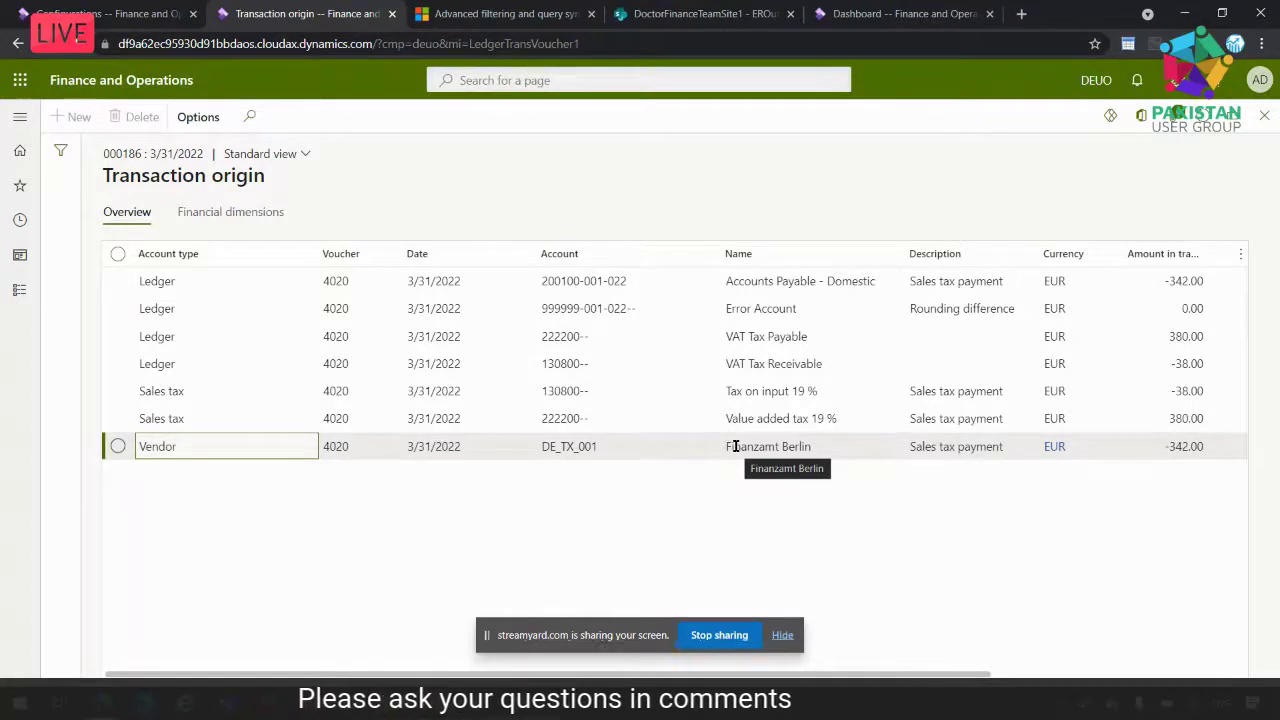
key("alt+Tab")
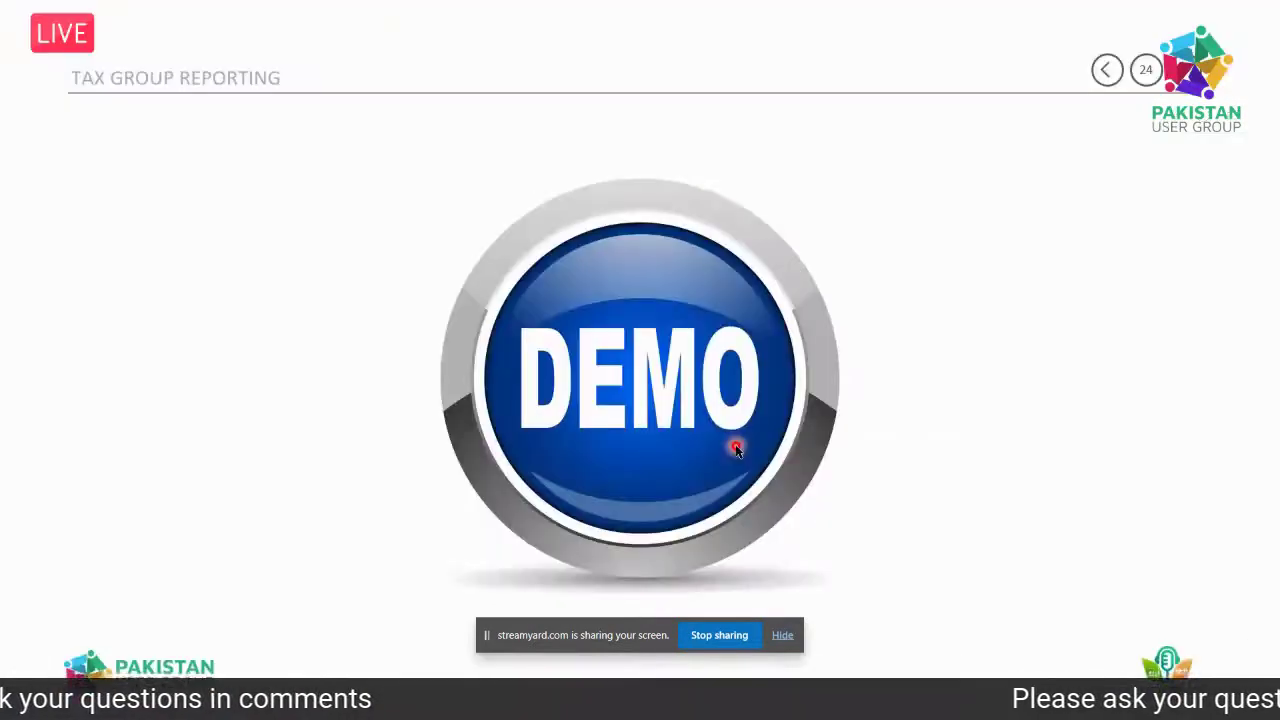
key("Right")
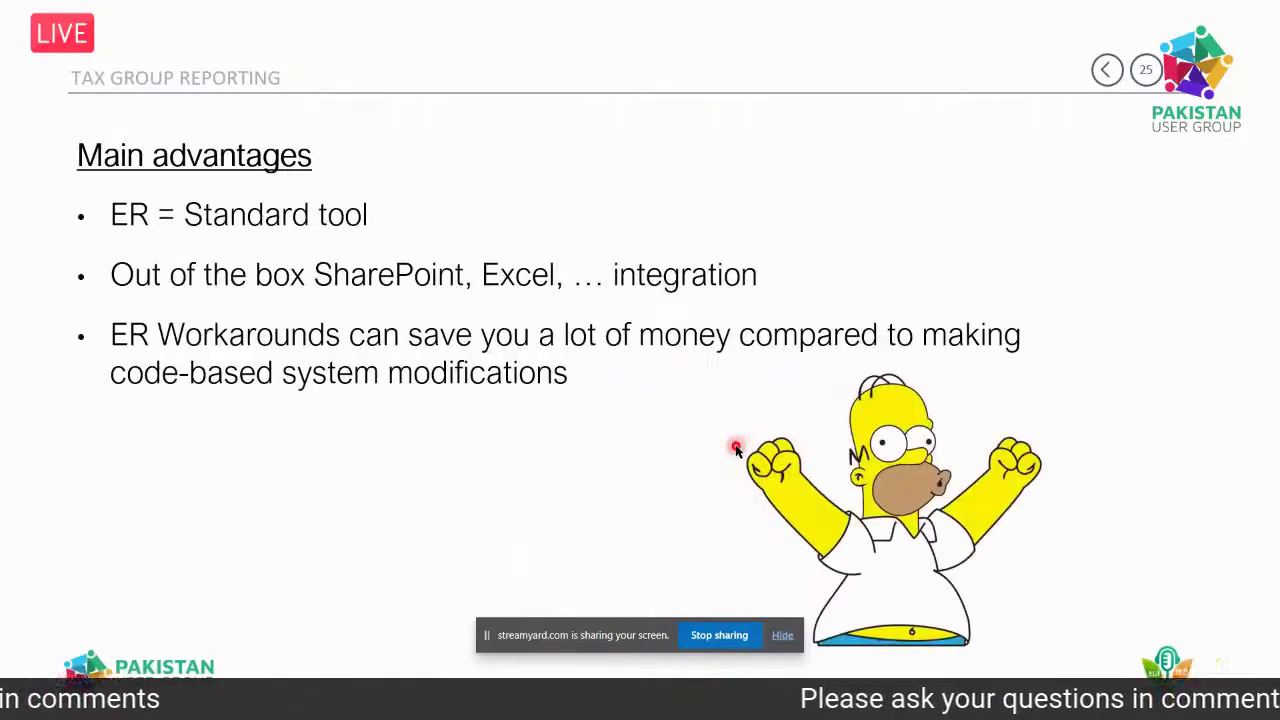
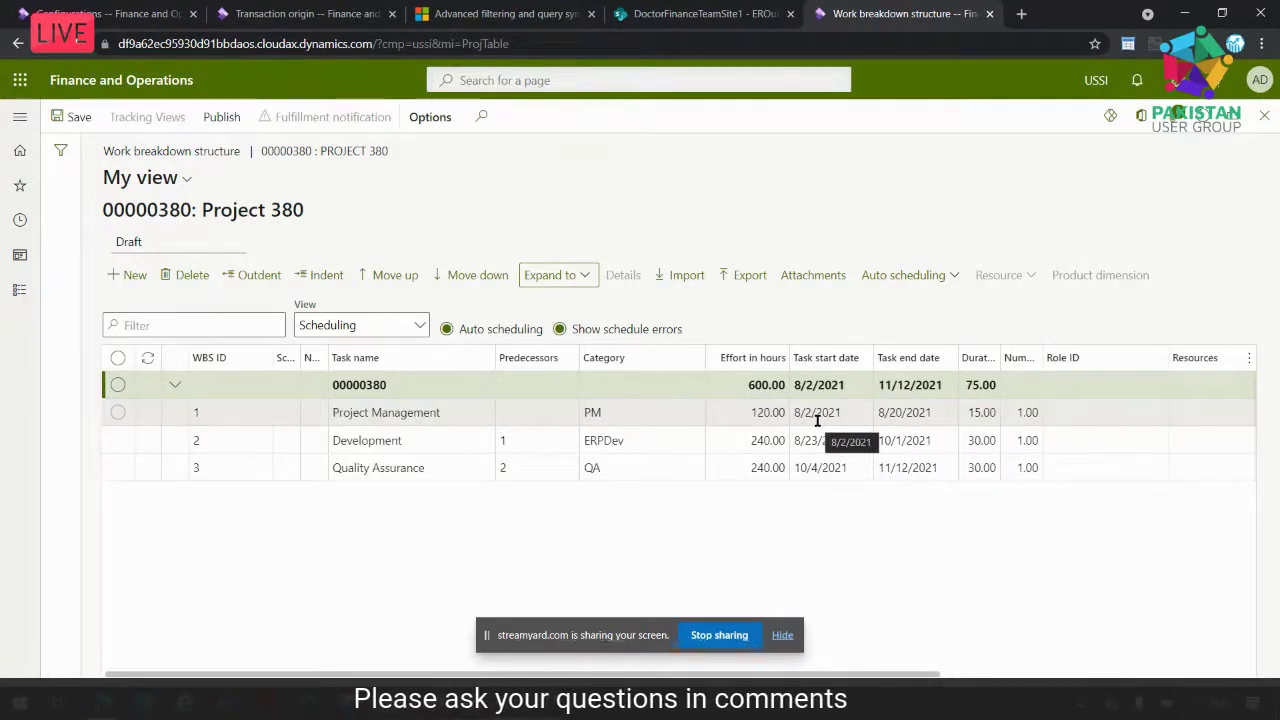
Set the start date of the Project Management task in Project 380's work breakdown structure to 07/30/2021
left_click(836, 414)
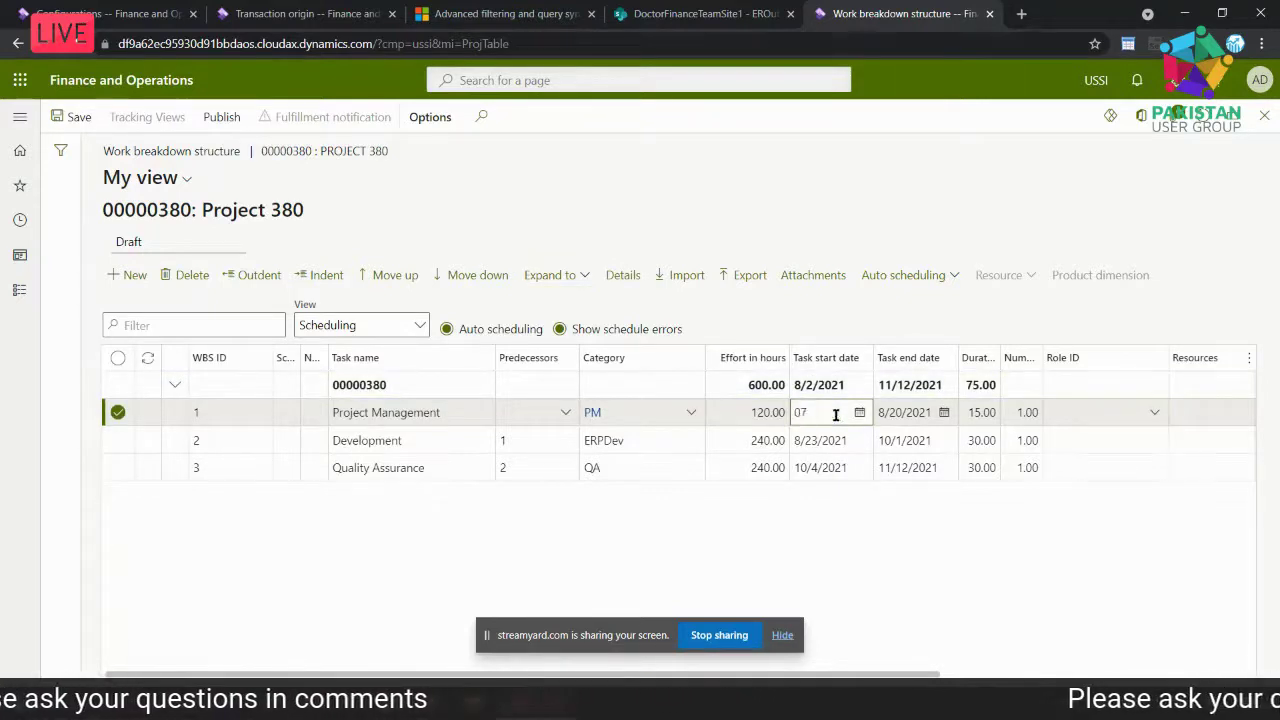
type("07/30/2021")
key("Tab")
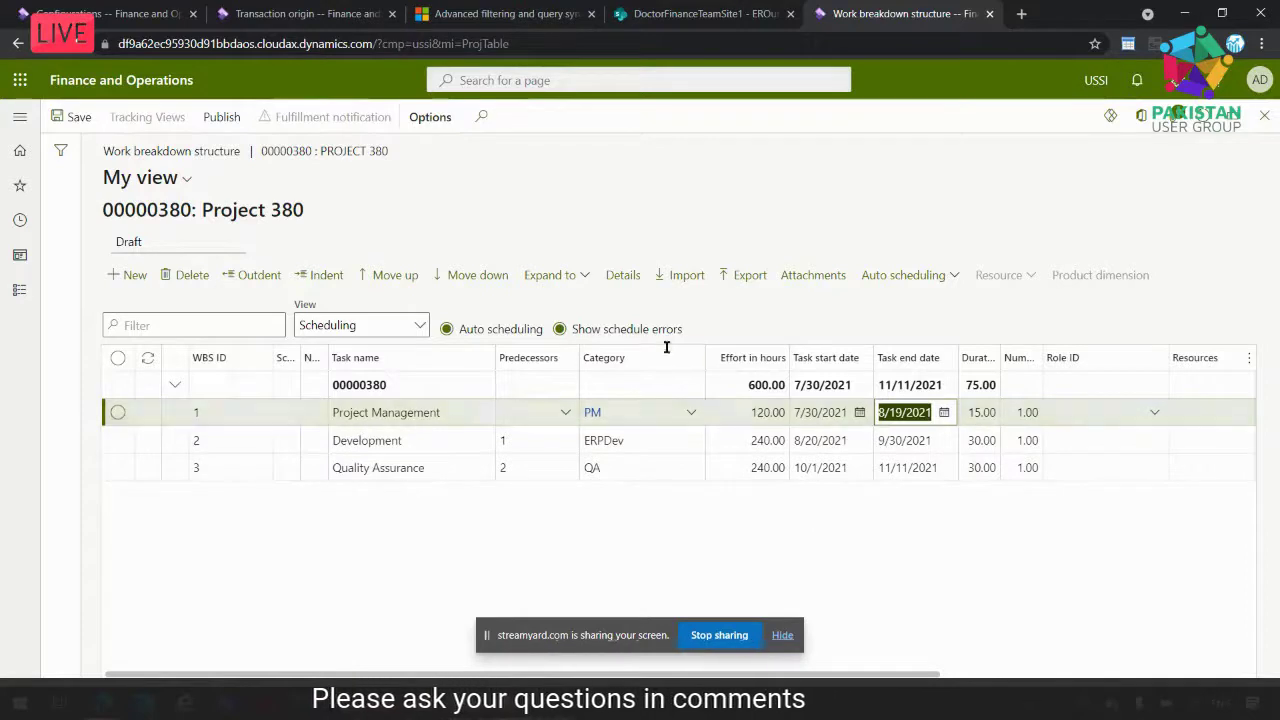
Review the work breakdown structure in the Cost estimates view, publish it, and return to the Project 380 record
left_click(421, 328)
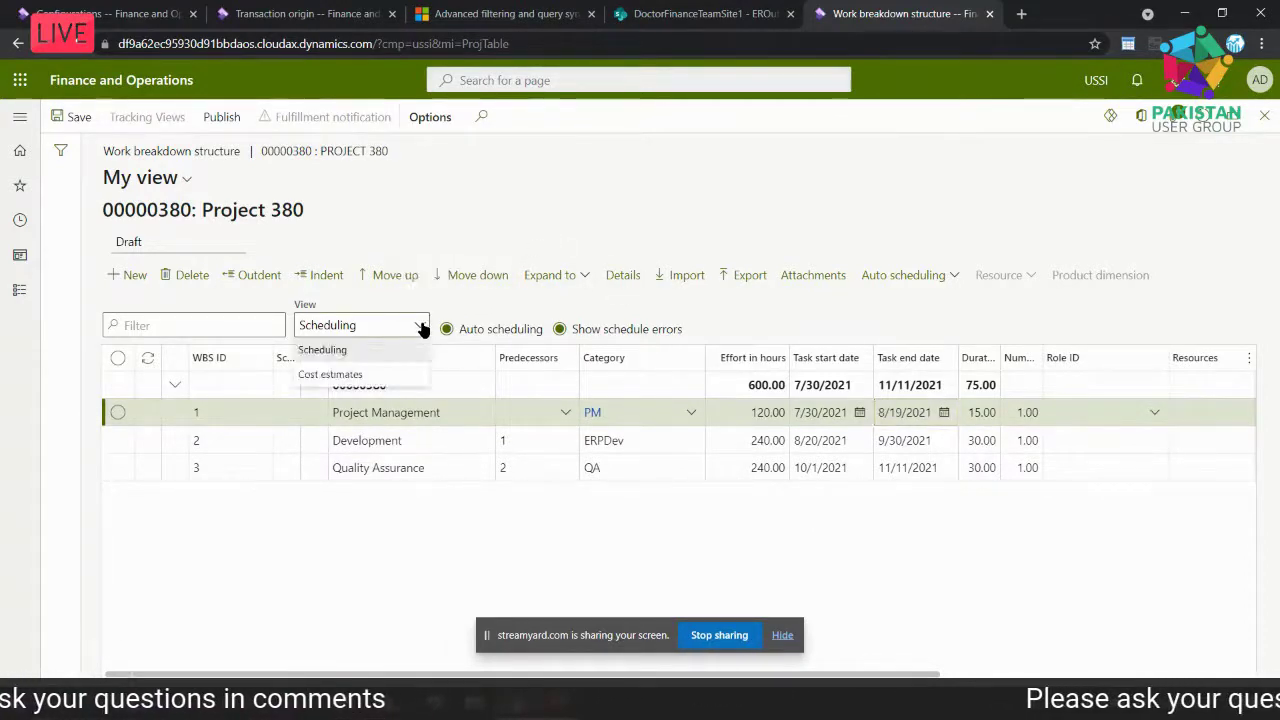
left_click(399, 371)
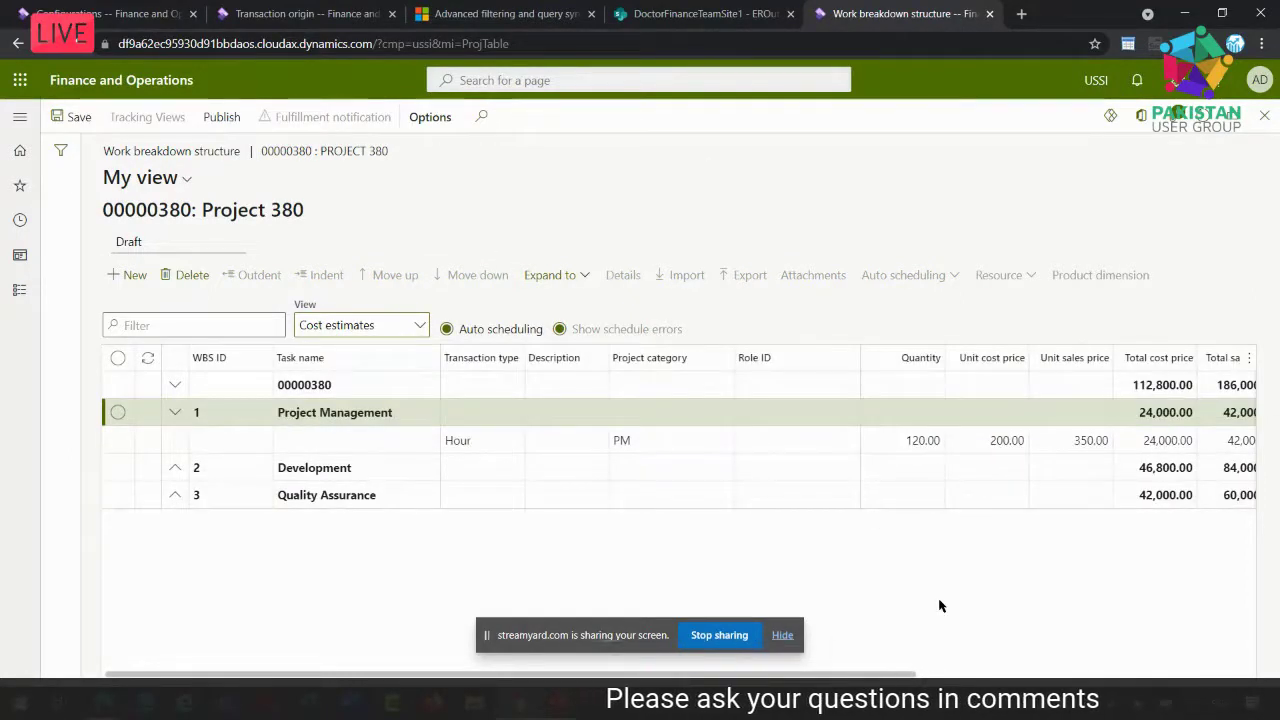
scroll(939, 605, "right", 2)
scroll(939, 605, "right", 3)
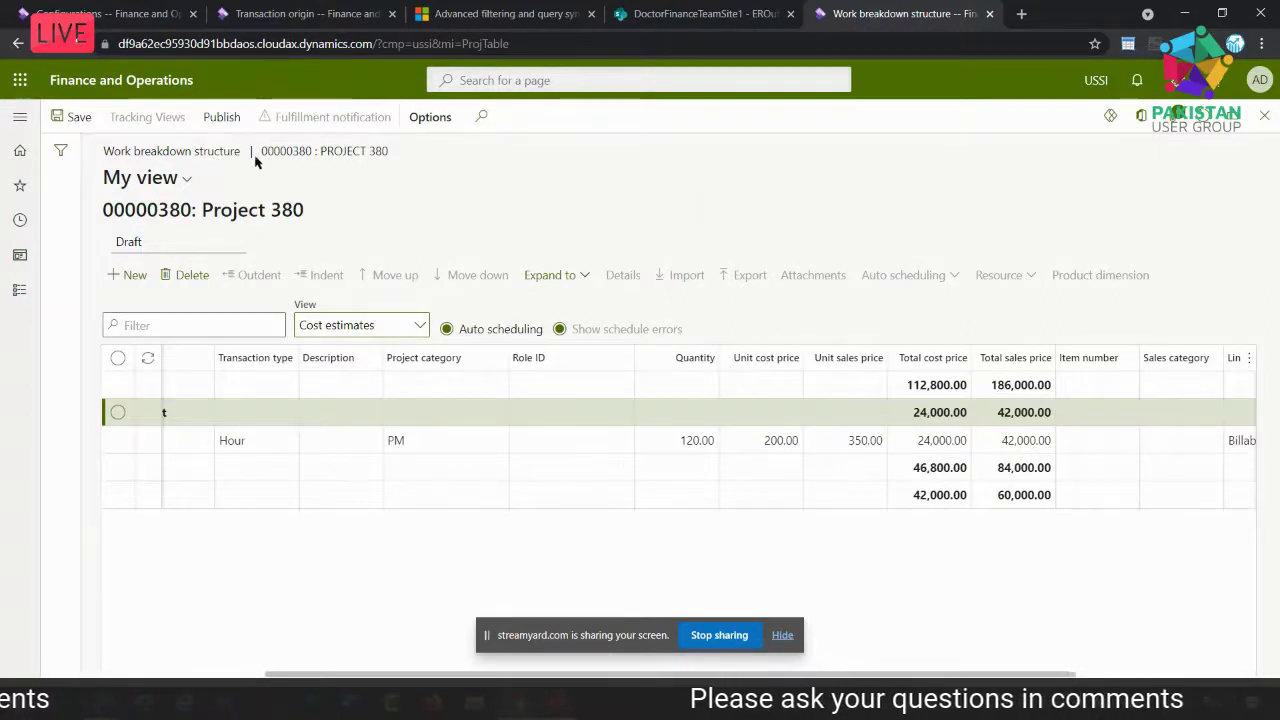
left_click(220, 118)
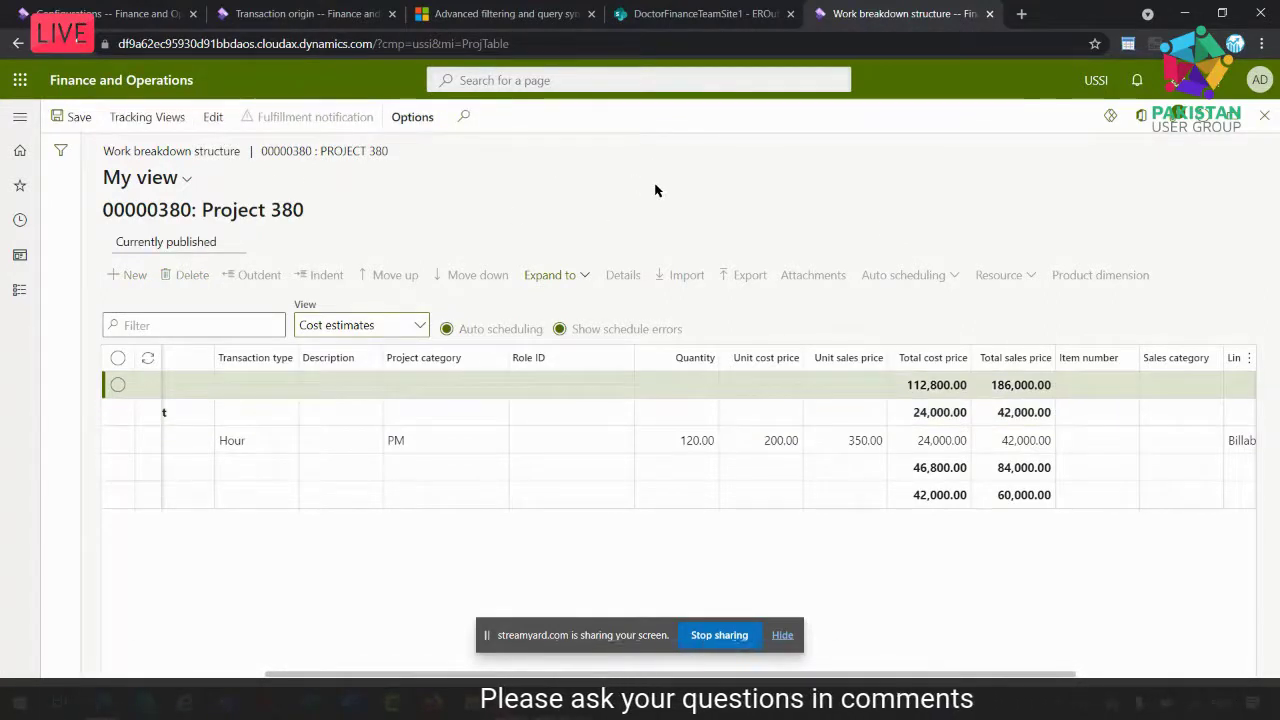
left_click(1261, 127)
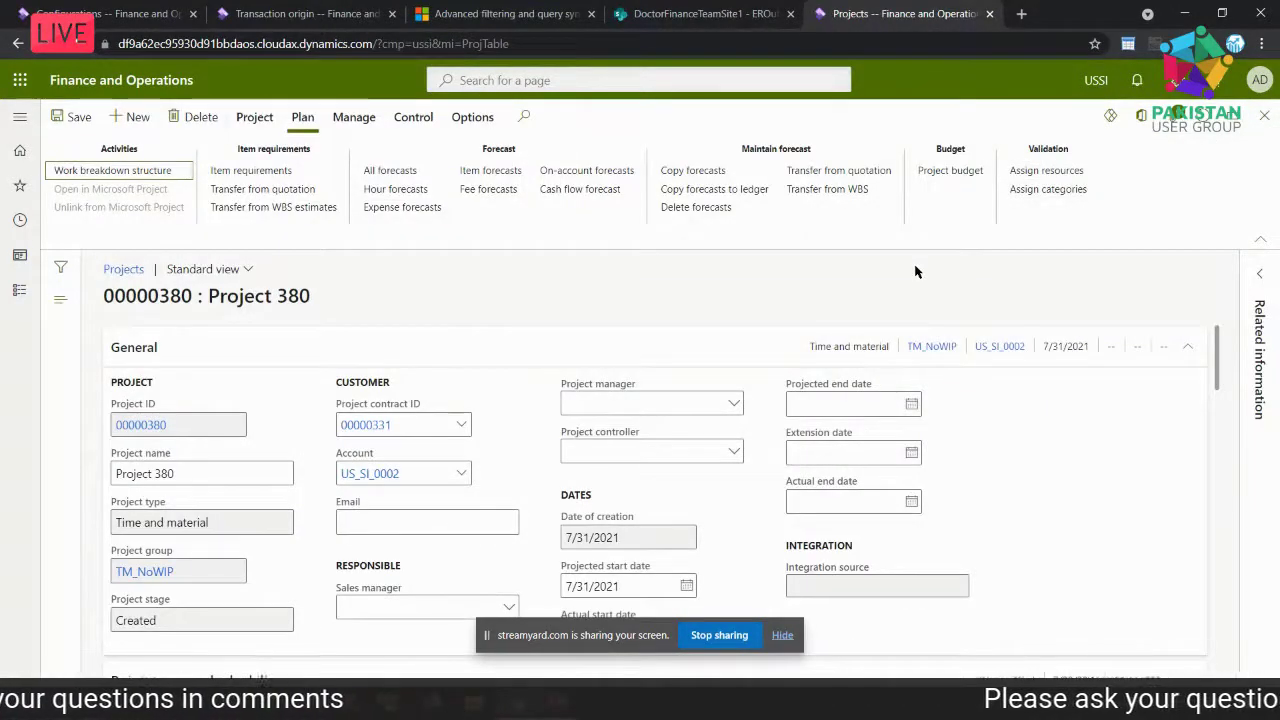
Import the WBS Estimates into Project 380's budget with forecast model O_forecast, summarized by category, and review the cost lines
left_click(940, 172)
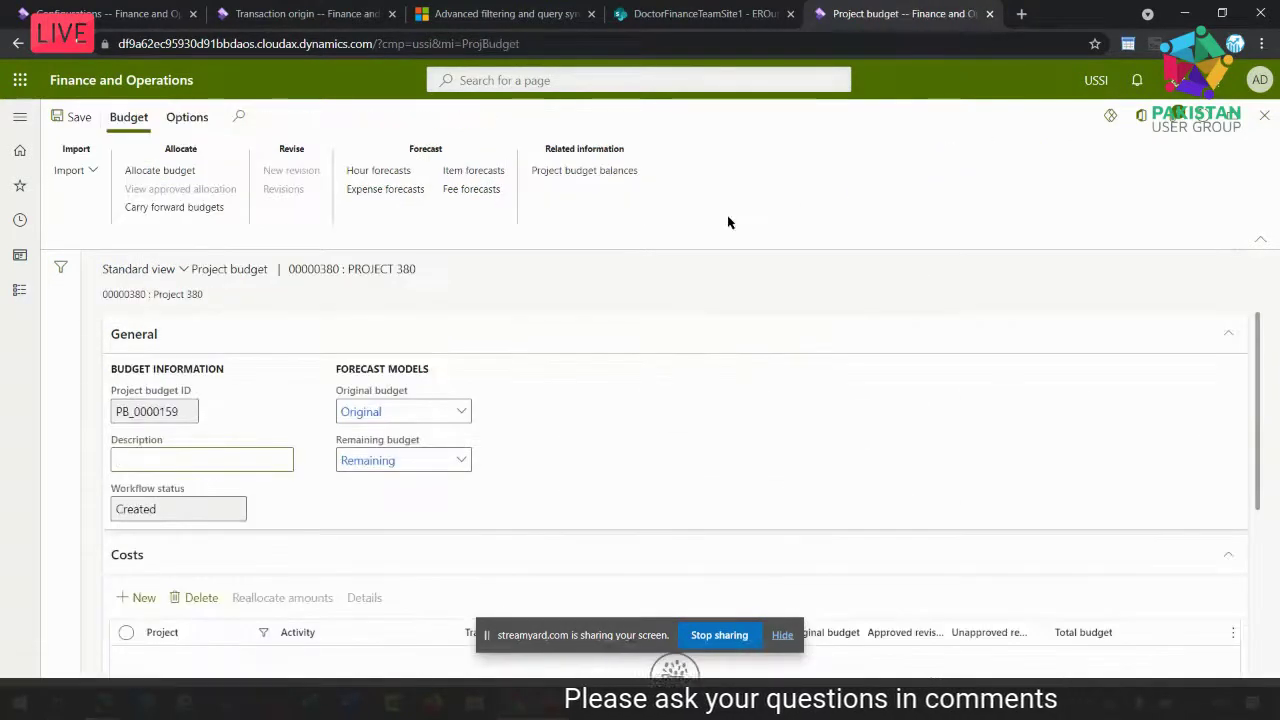
left_click(93, 172)
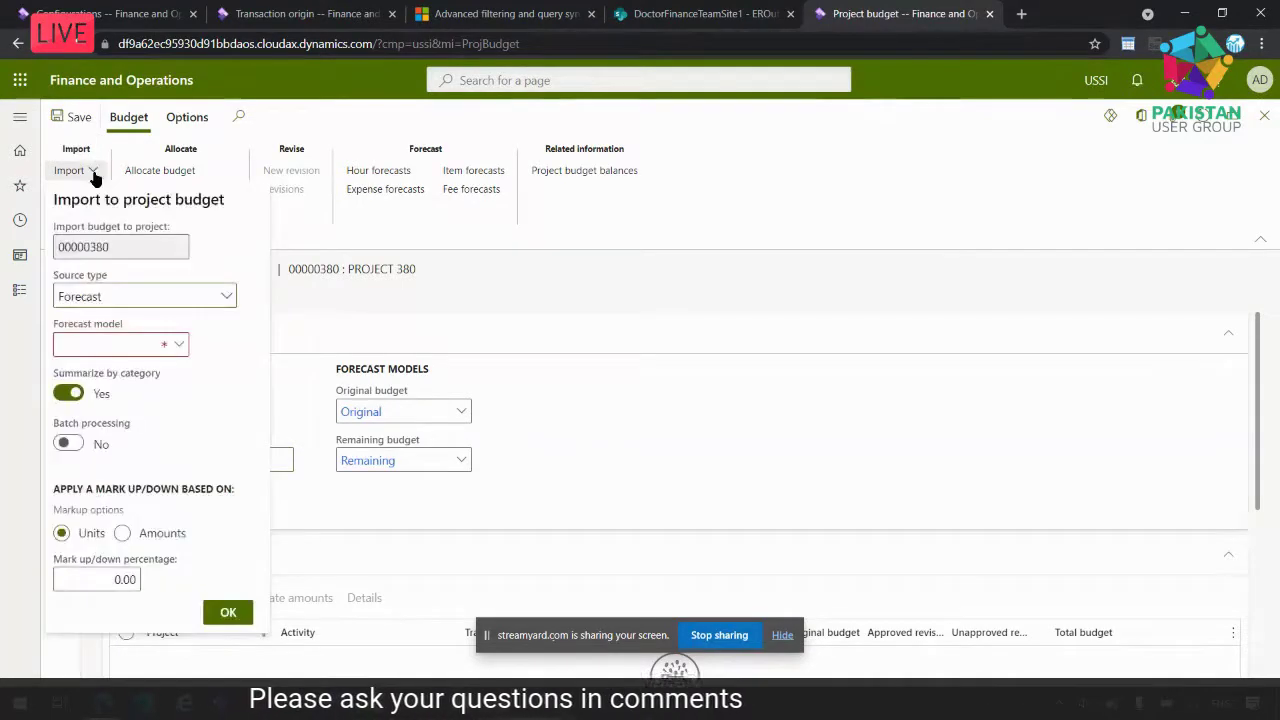
left_click(228, 298)
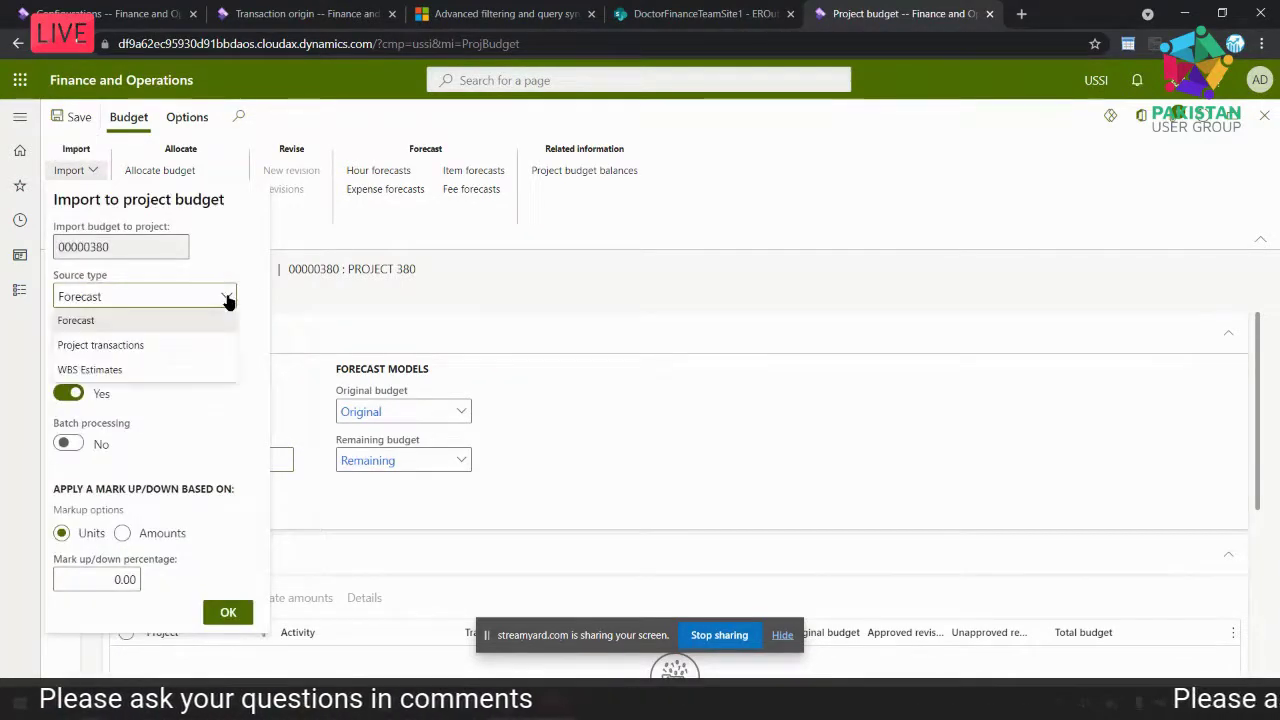
left_click(170, 371)
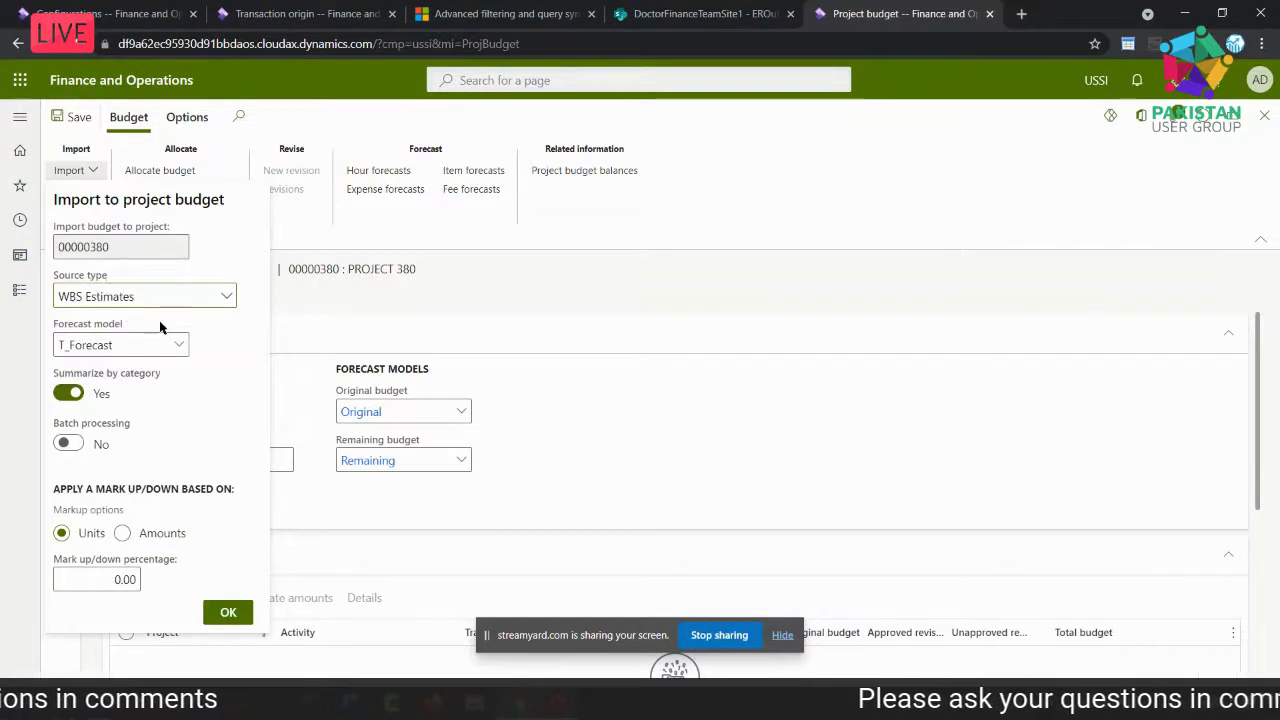
left_click(177, 346)
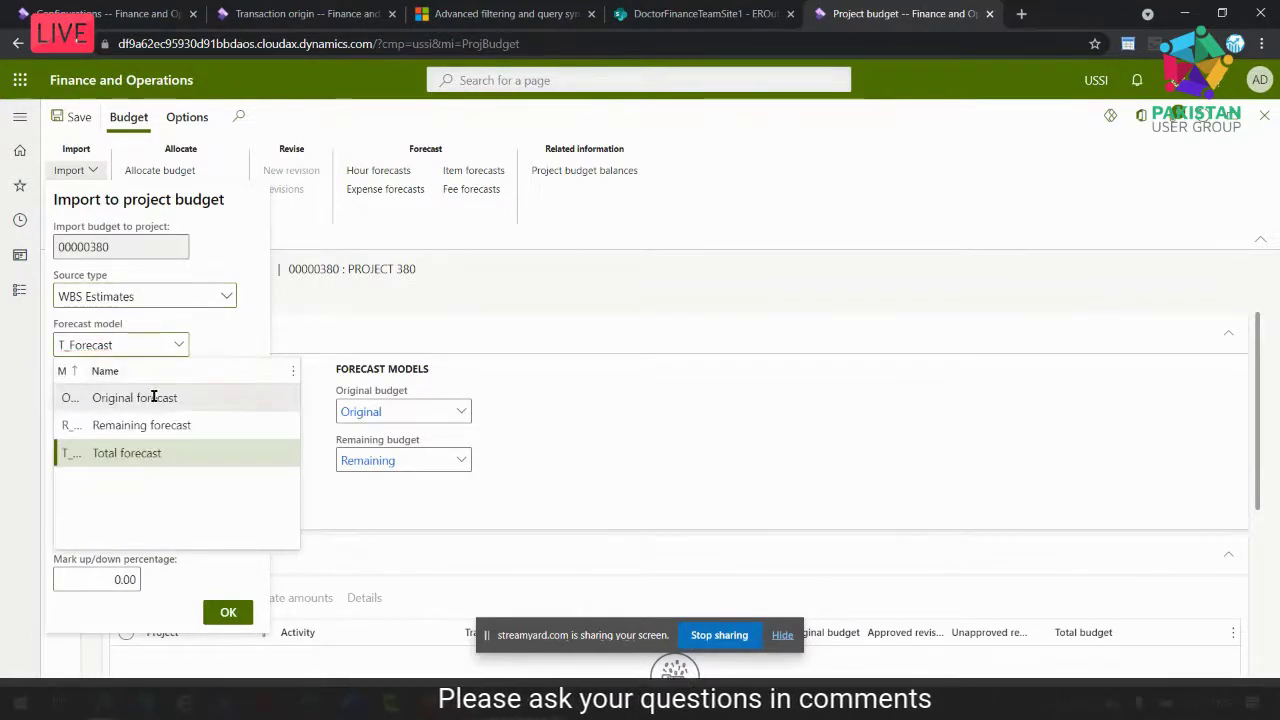
left_click(153, 397)
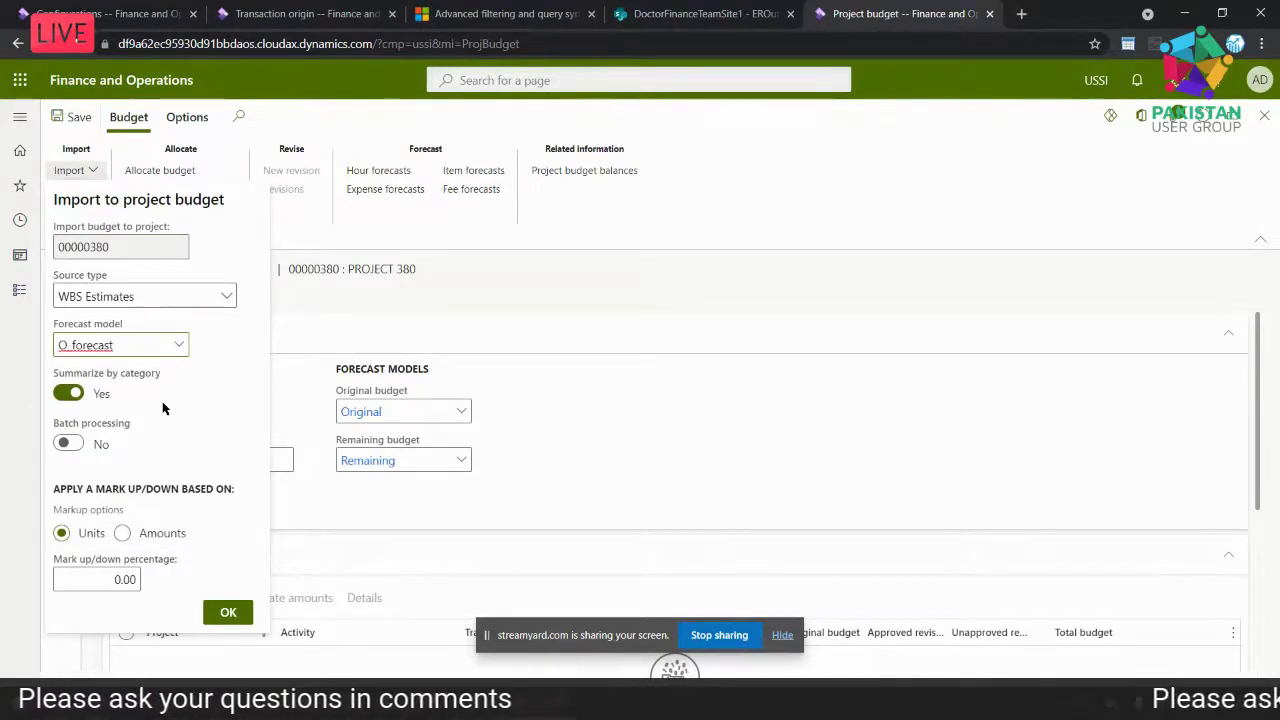
left_click(218, 615)
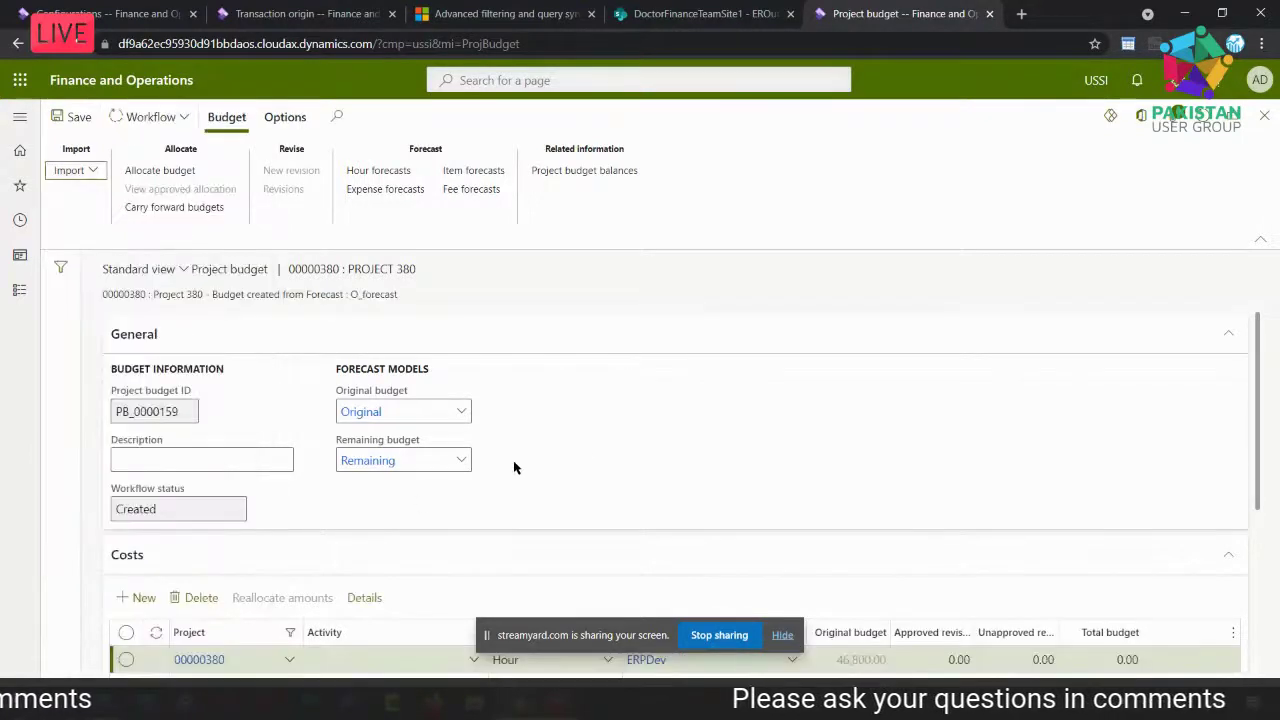
scroll(583, 447, "down", 2)
scroll(583, 447, "down", 2)
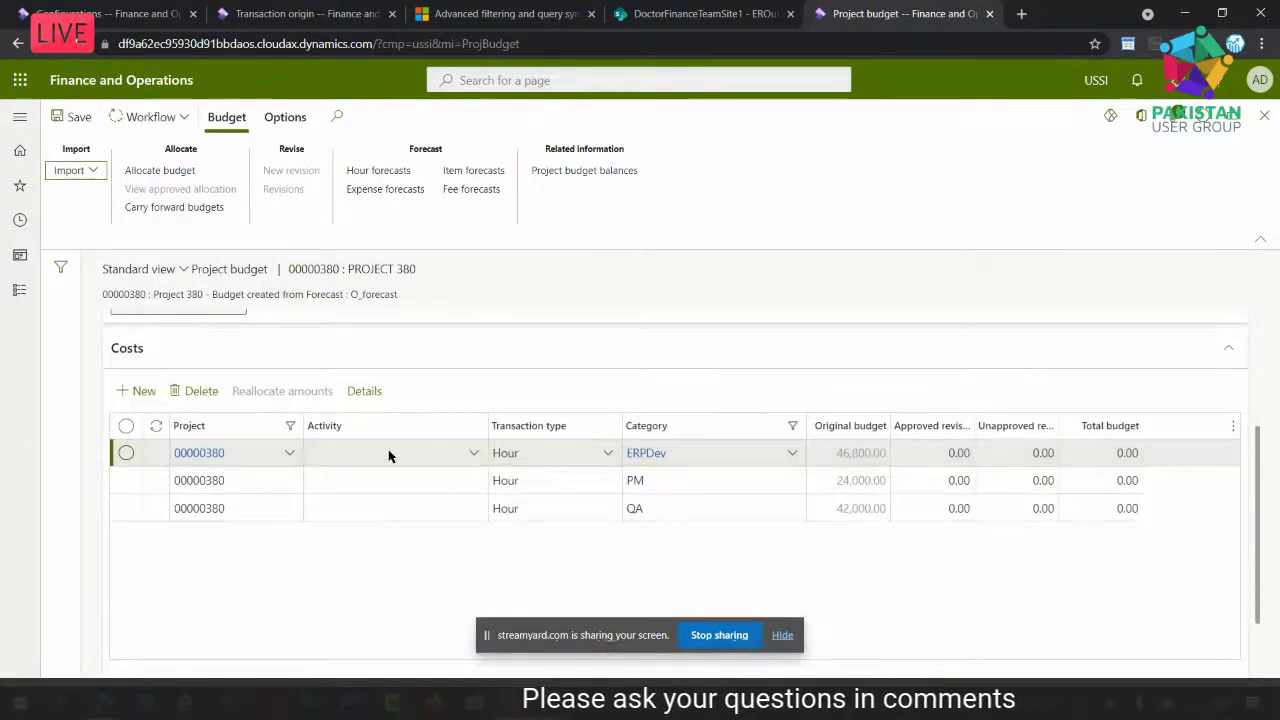
Submit Project 380's original budget to the review workflow without a comment, and check all of the project's forecasts
scroll(391, 451, "down", 2)
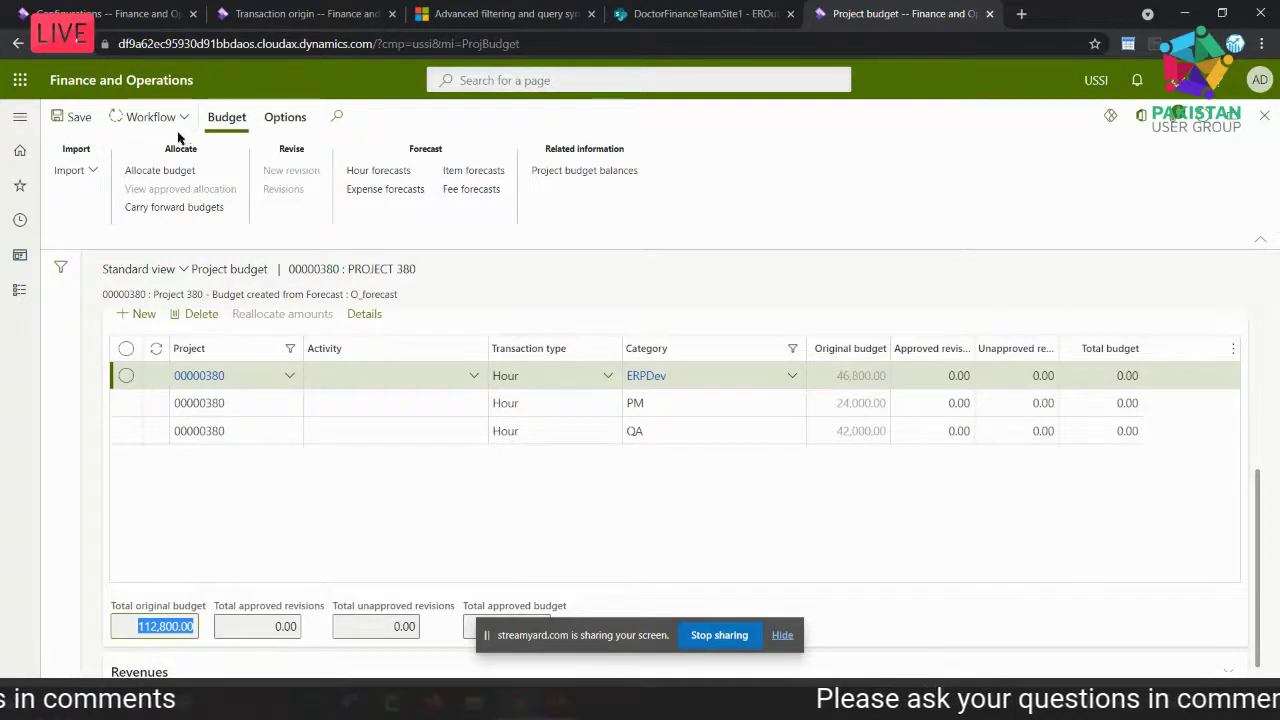
left_click(150, 117)
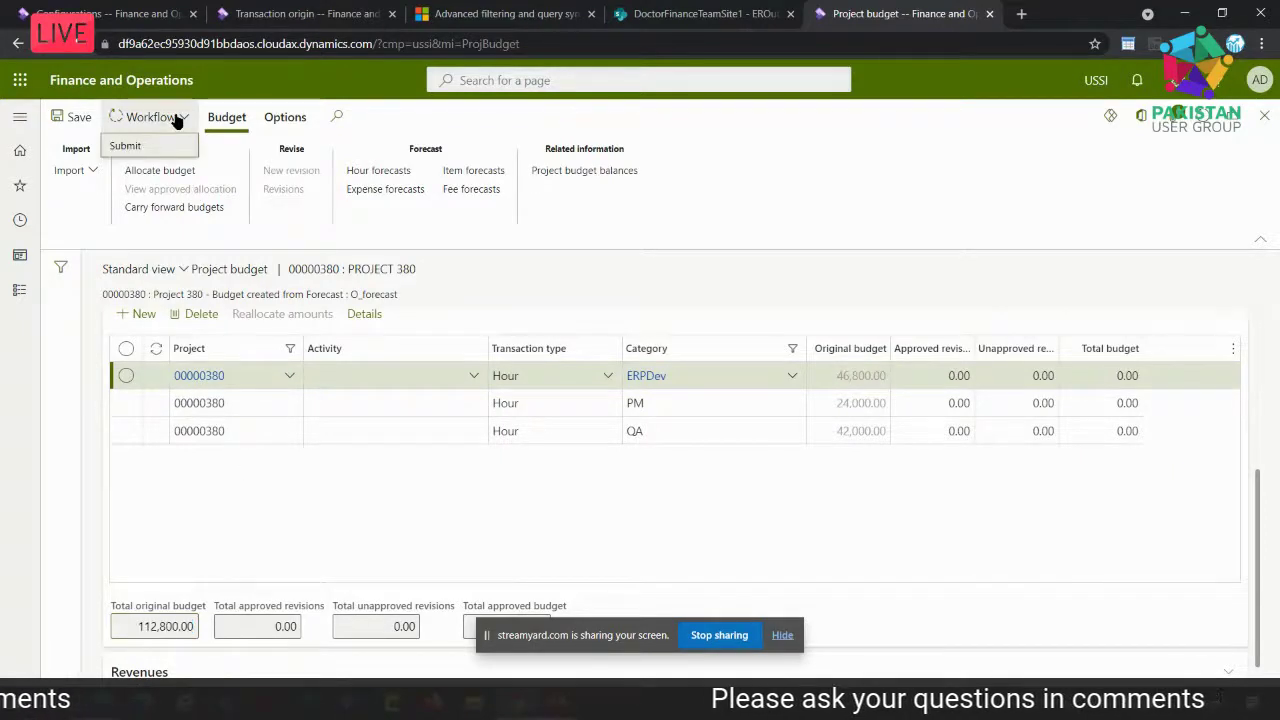
left_click(128, 147)
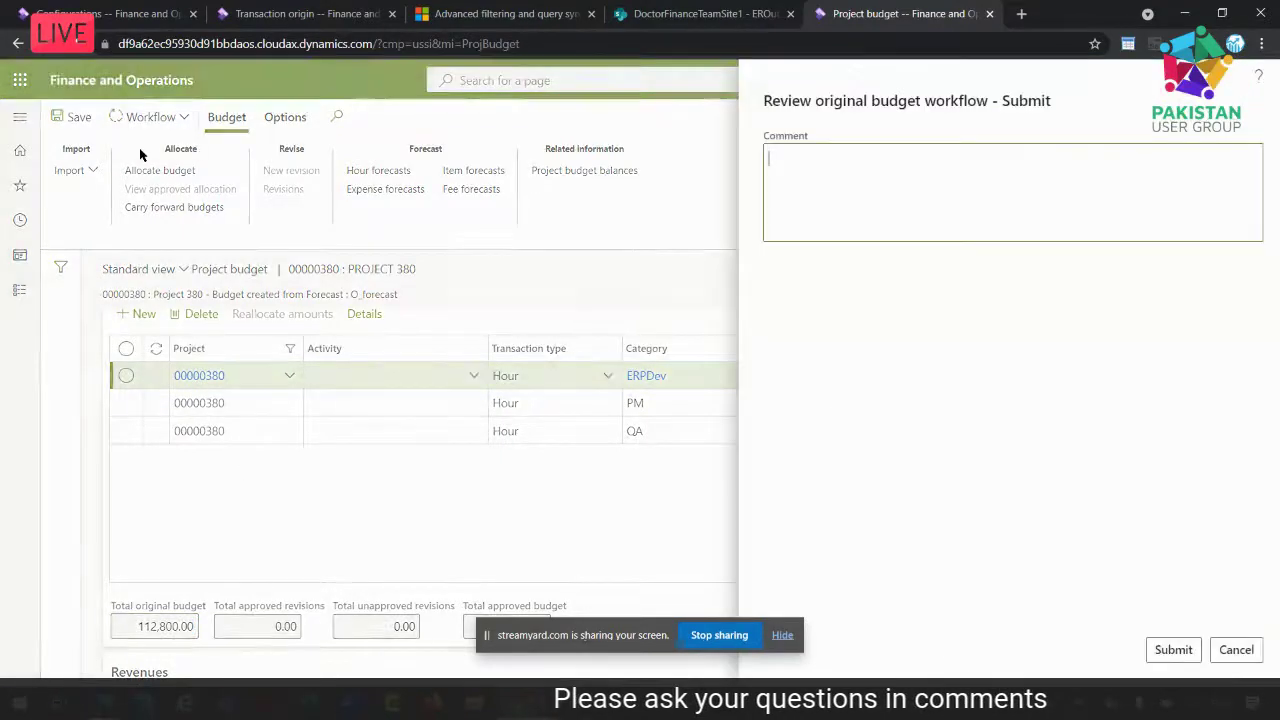
left_click(1173, 650)
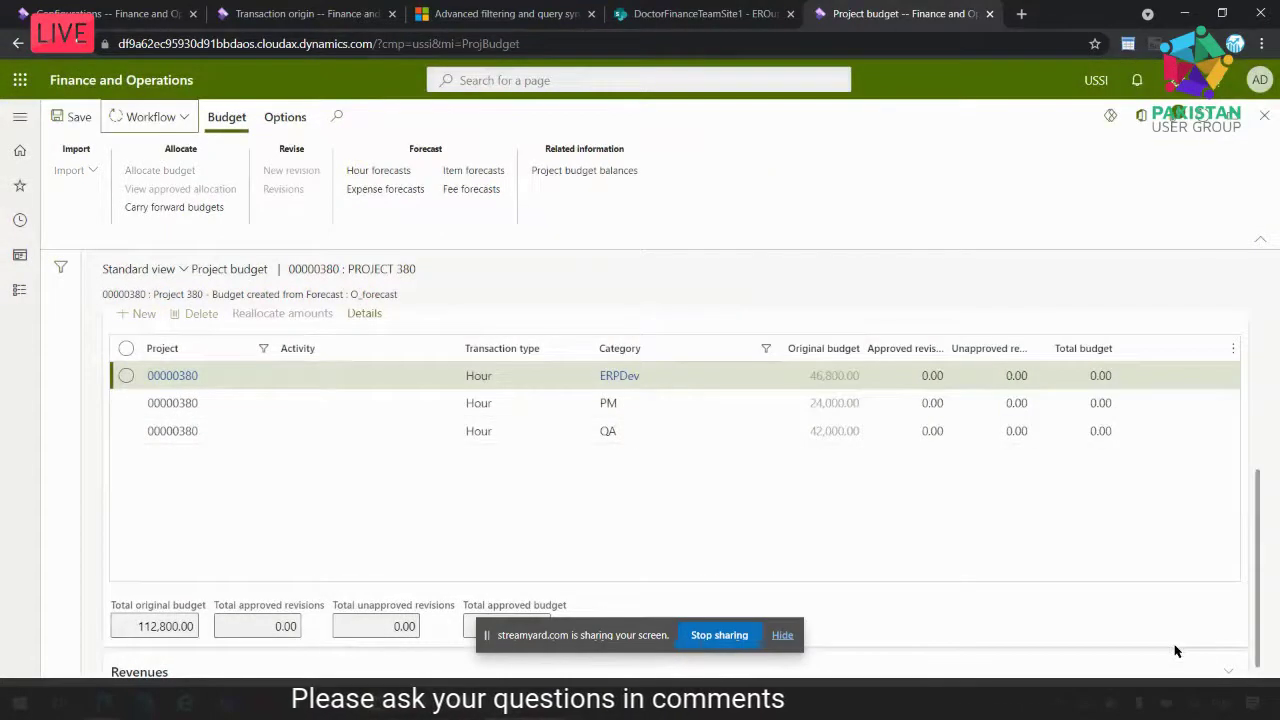
left_click(1264, 116)
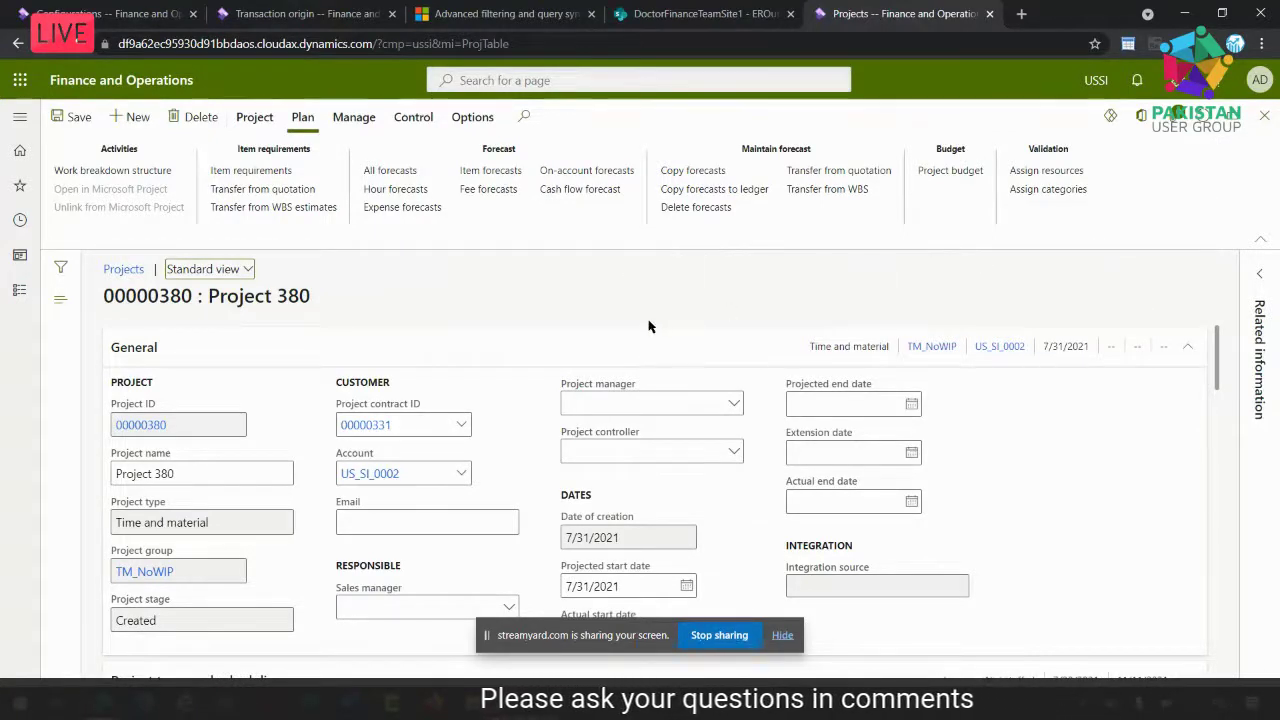
left_click(392, 171)
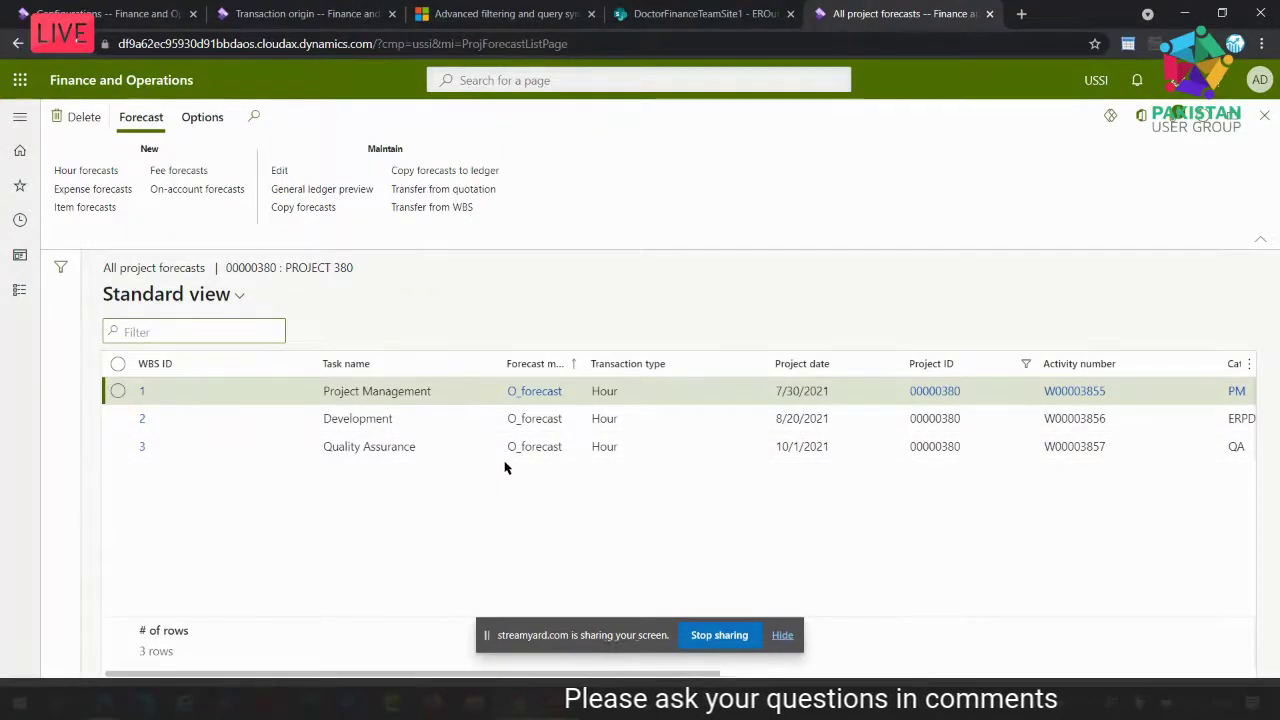
left_click(1264, 116)
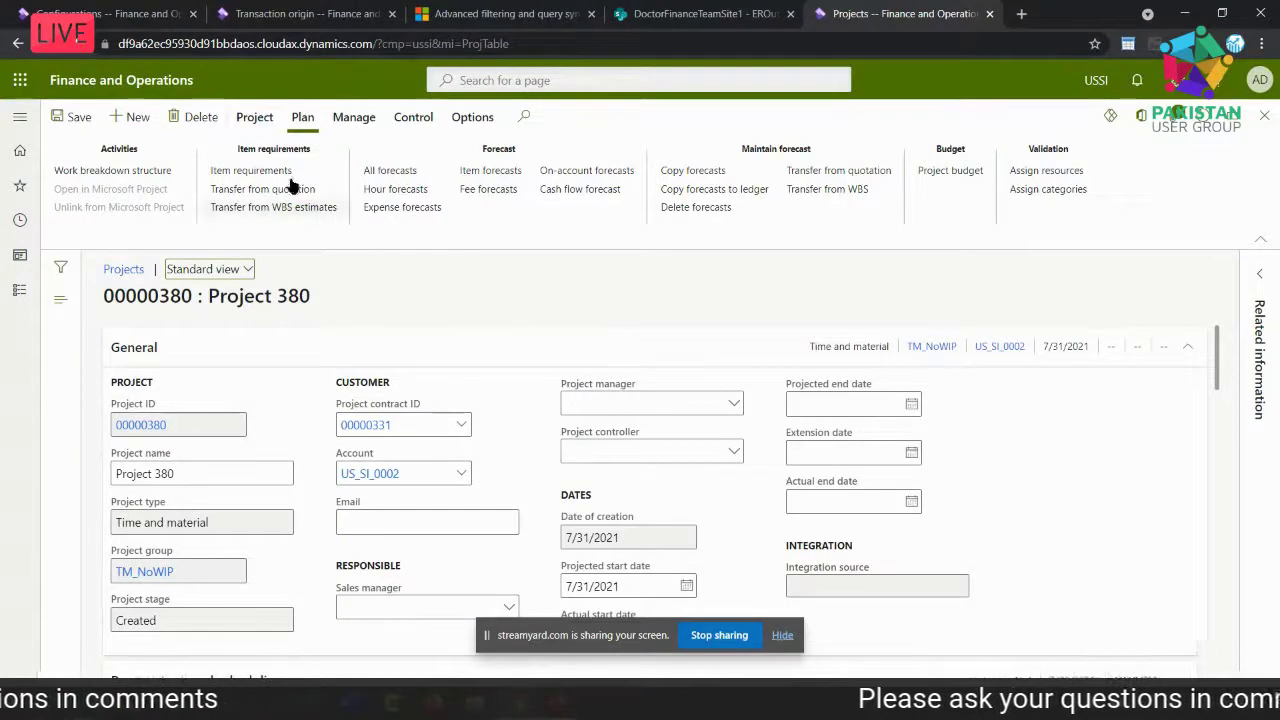
Change Project 380's stage to Released, accepting the change without an approved budget
left_click(254, 118)
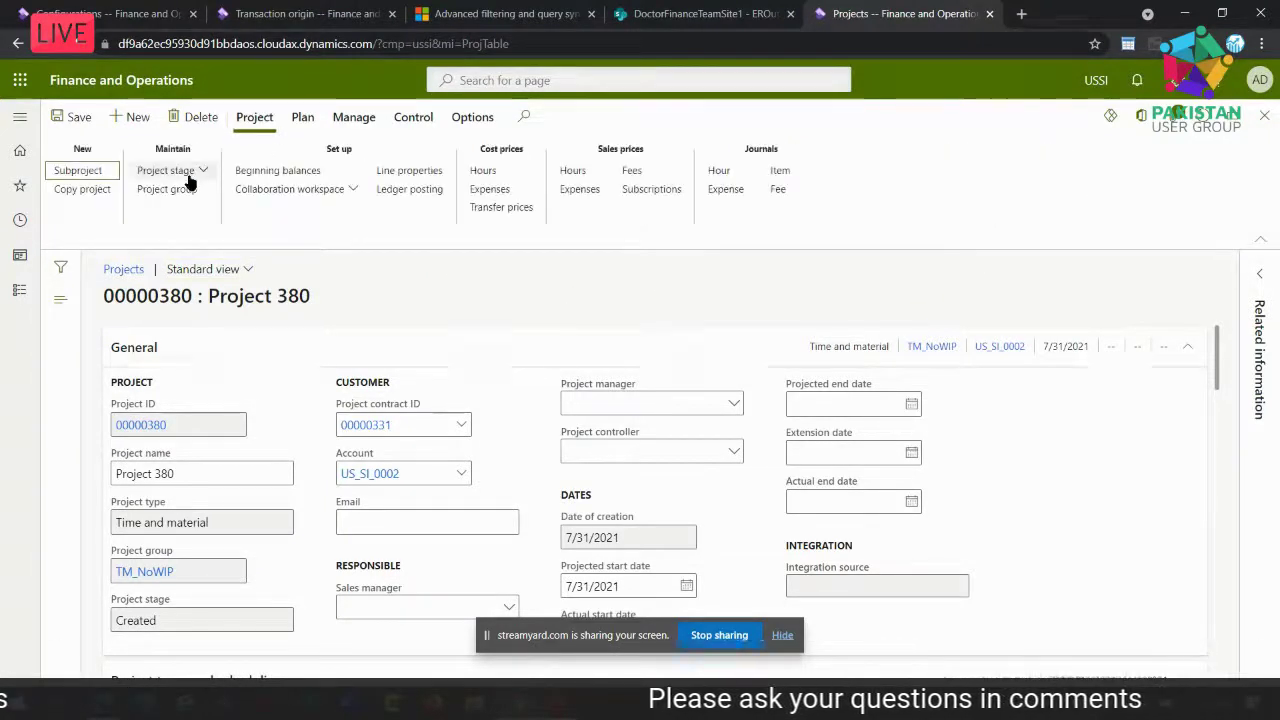
left_click(185, 172)
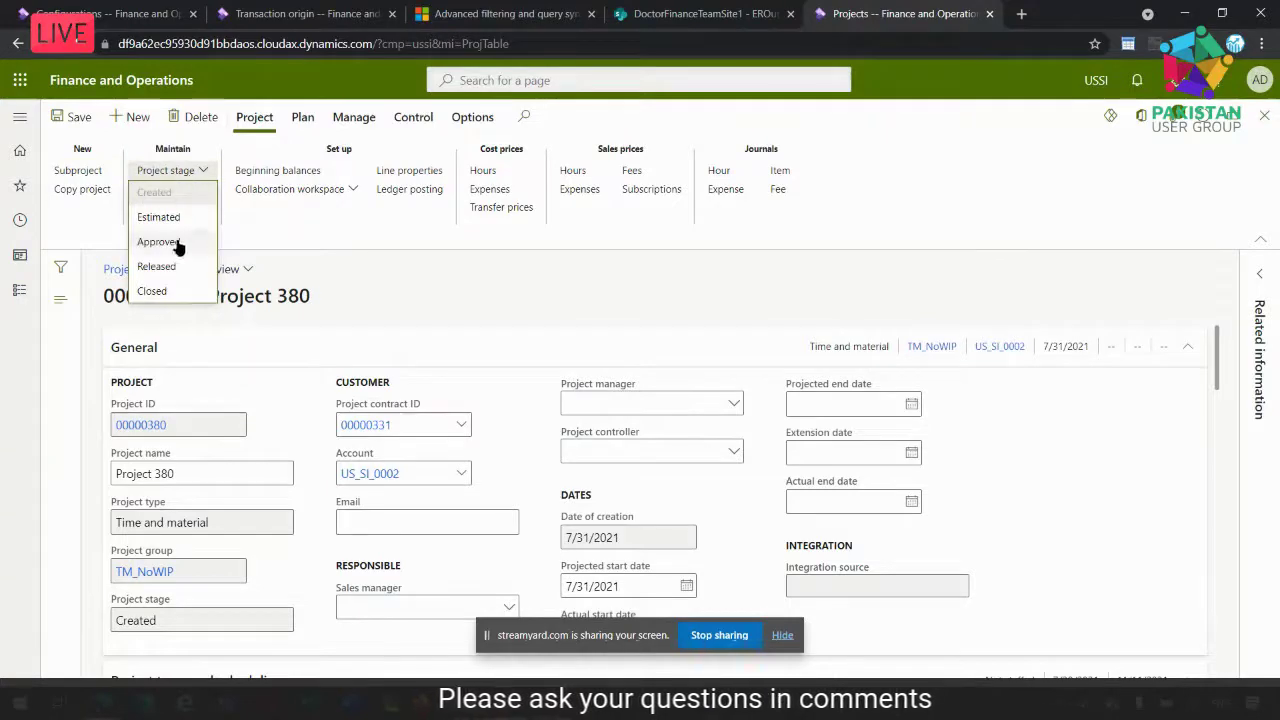
left_click(160, 266)
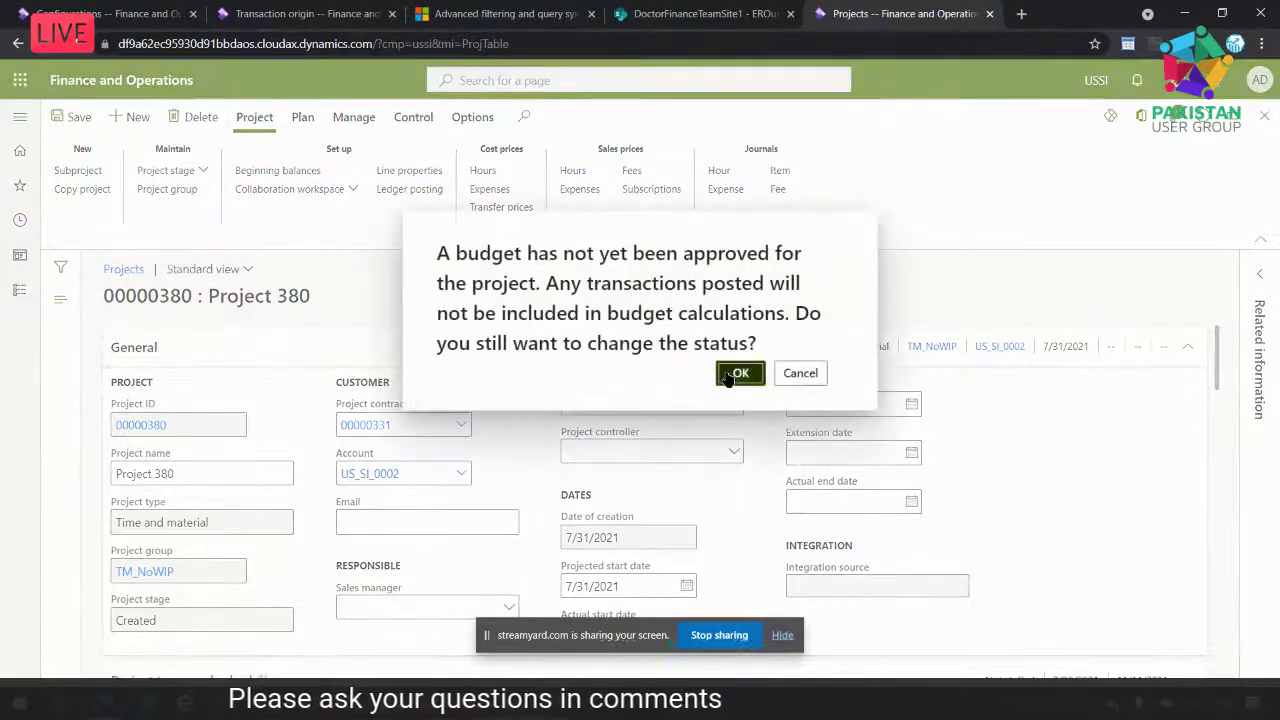
left_click(737, 375)
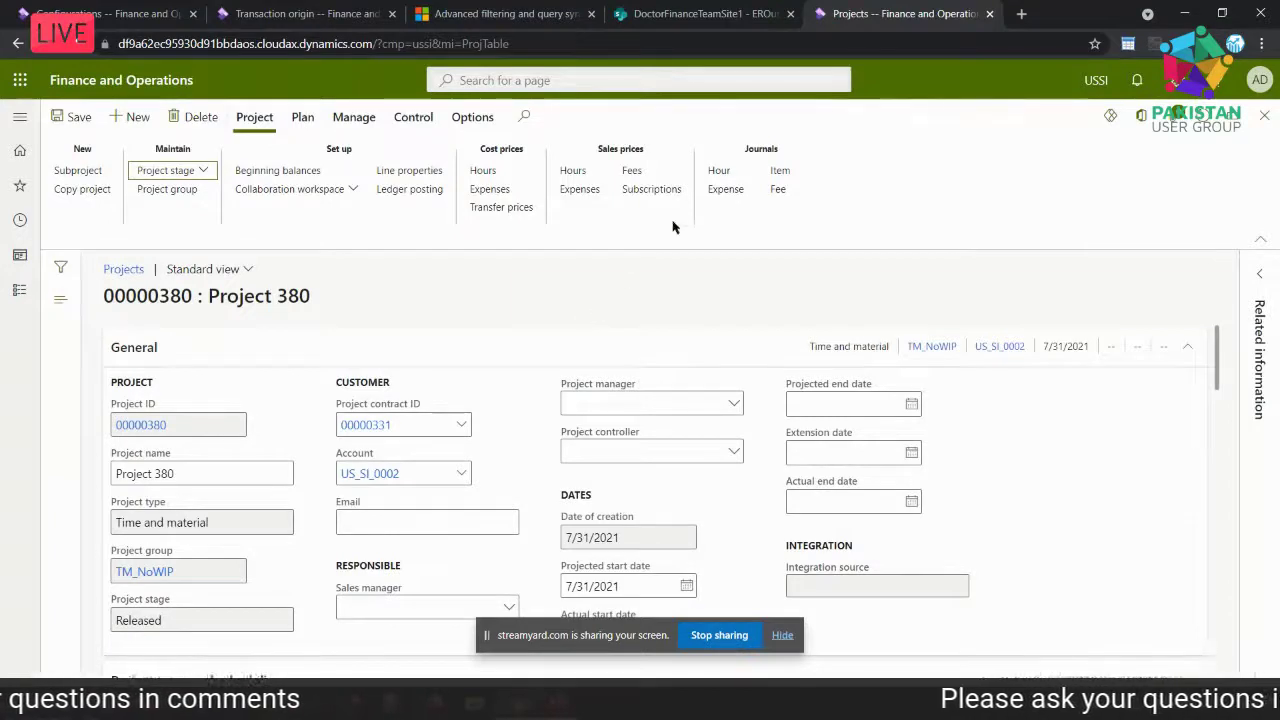
Create an hour journal named Hours for Project 380 and open its journal lines
left_click(719, 172)
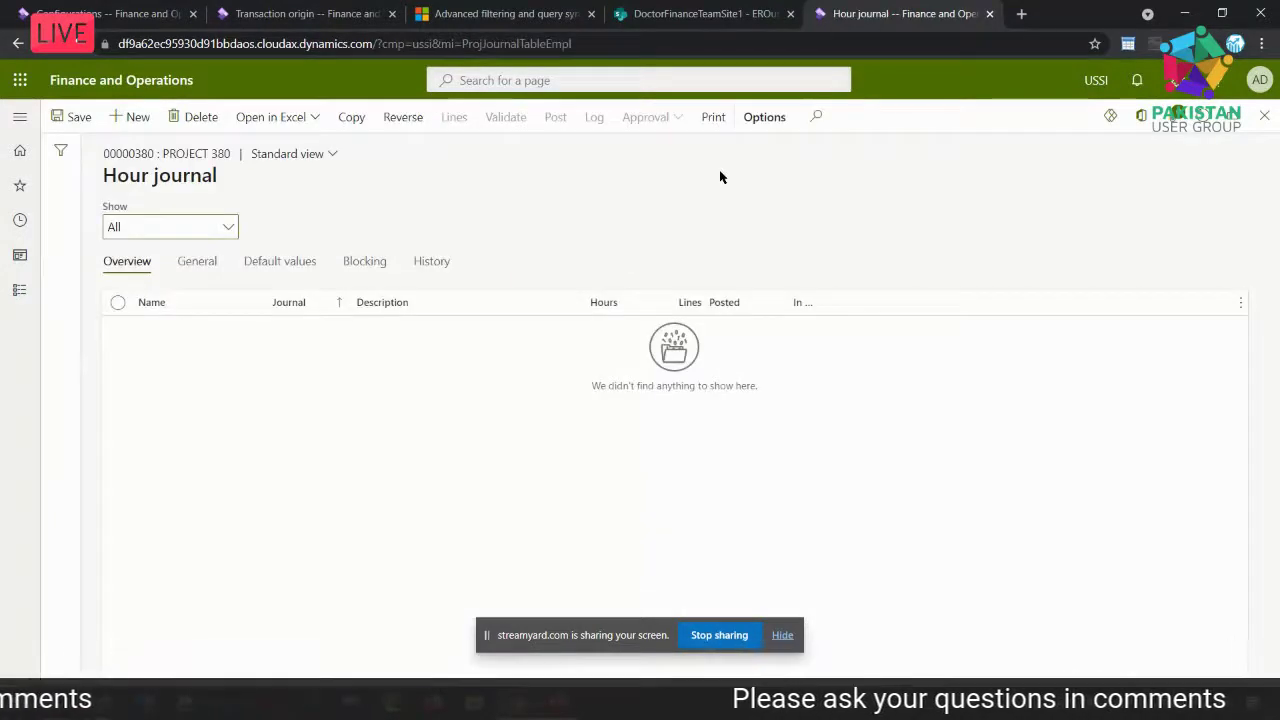
left_click(138, 119)
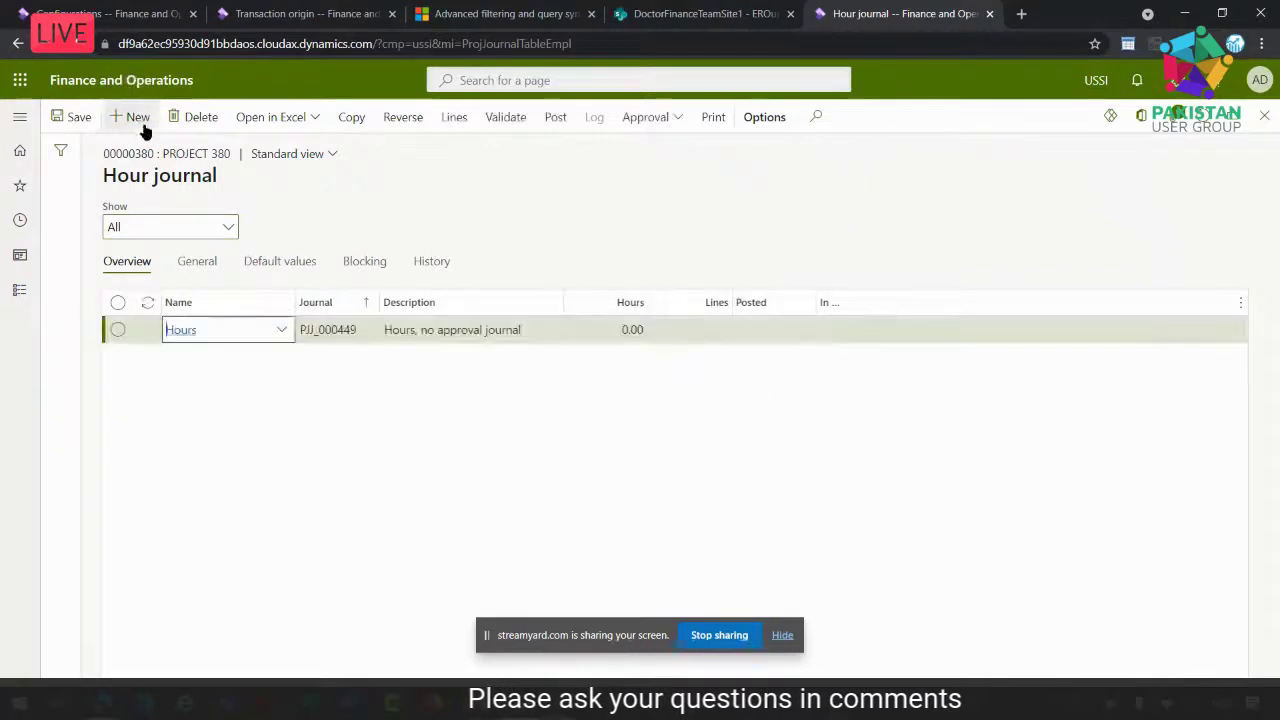
left_click(454, 118)
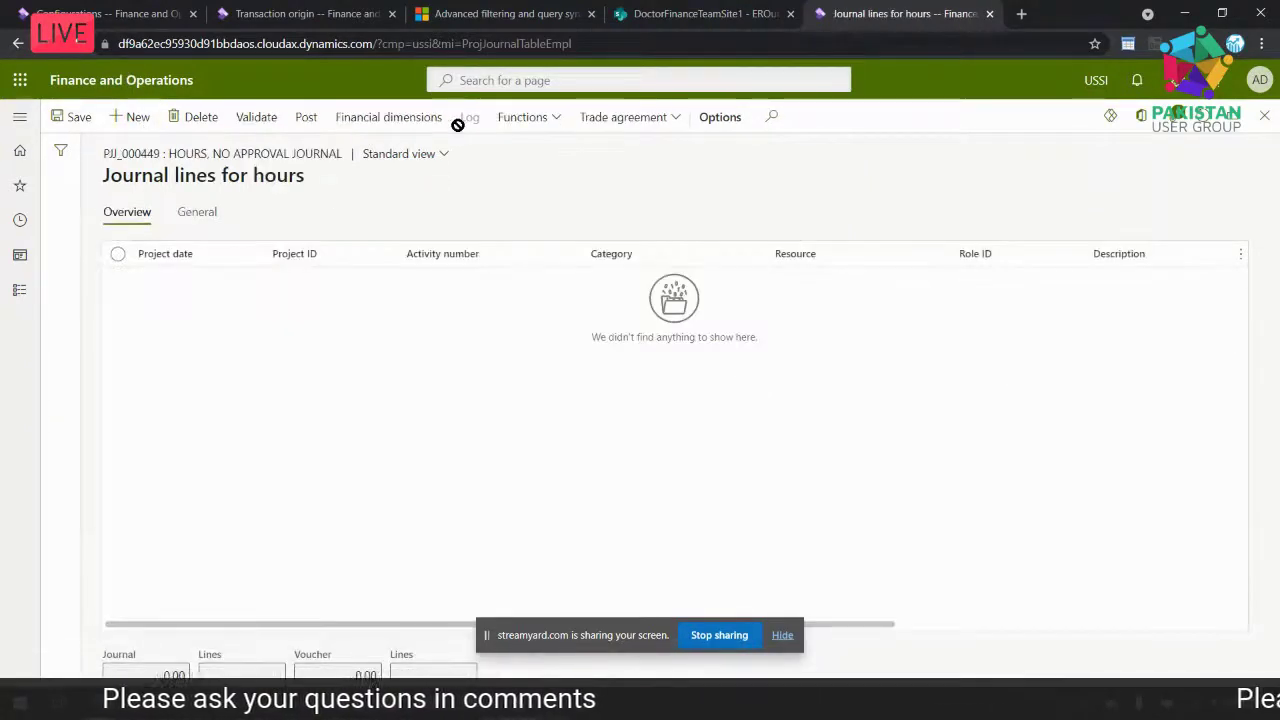
Add an hour journal line for the Project Management activity W00003855 with 30 hours
left_click(138, 117)
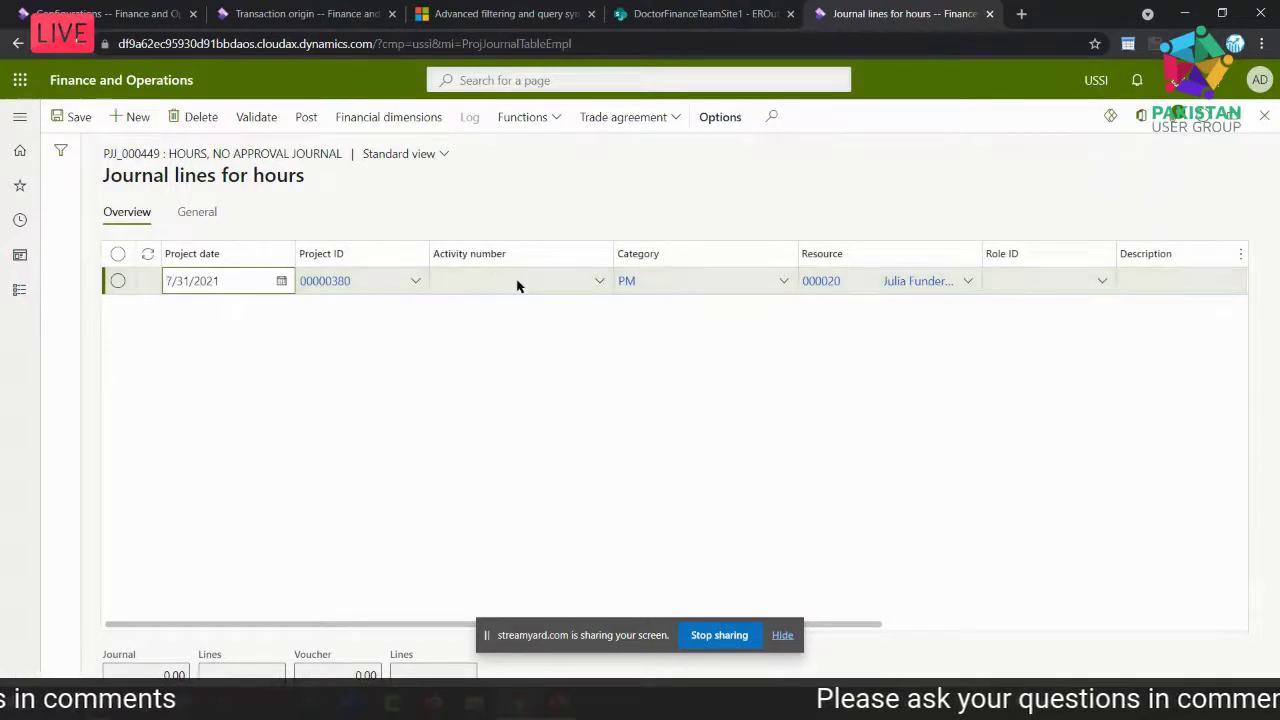
left_click(601, 285)
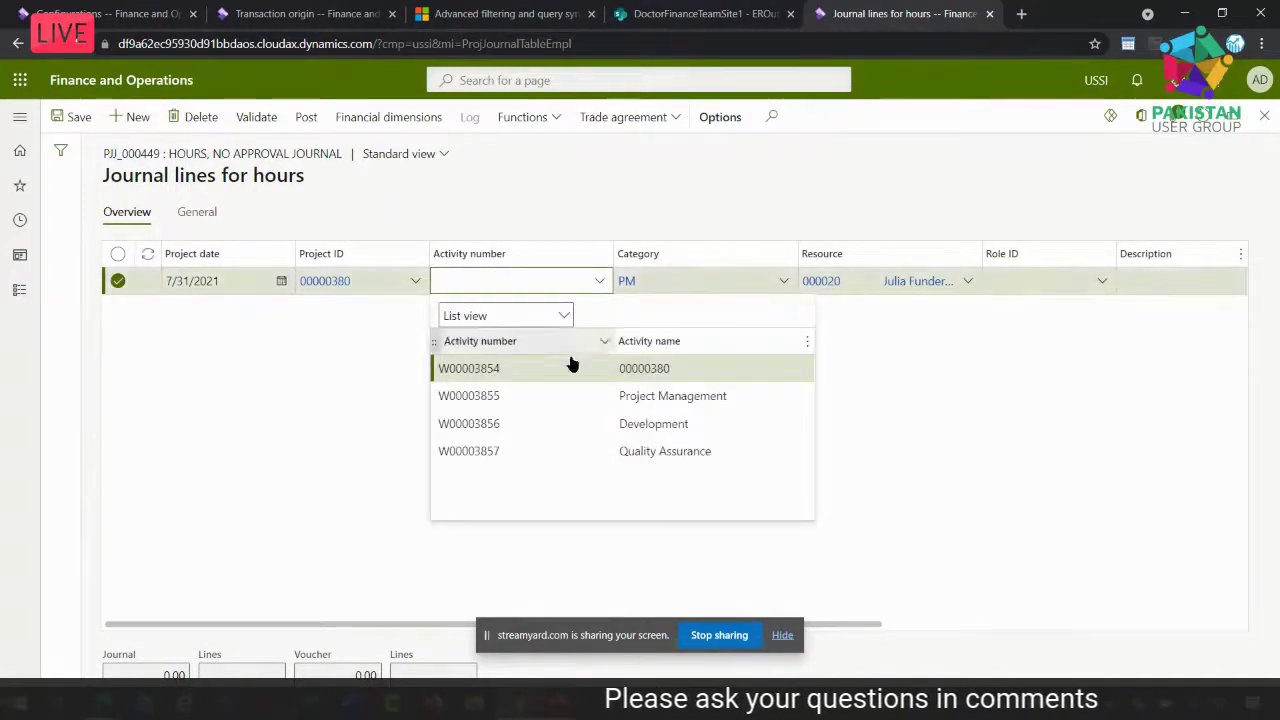
left_click(566, 396)
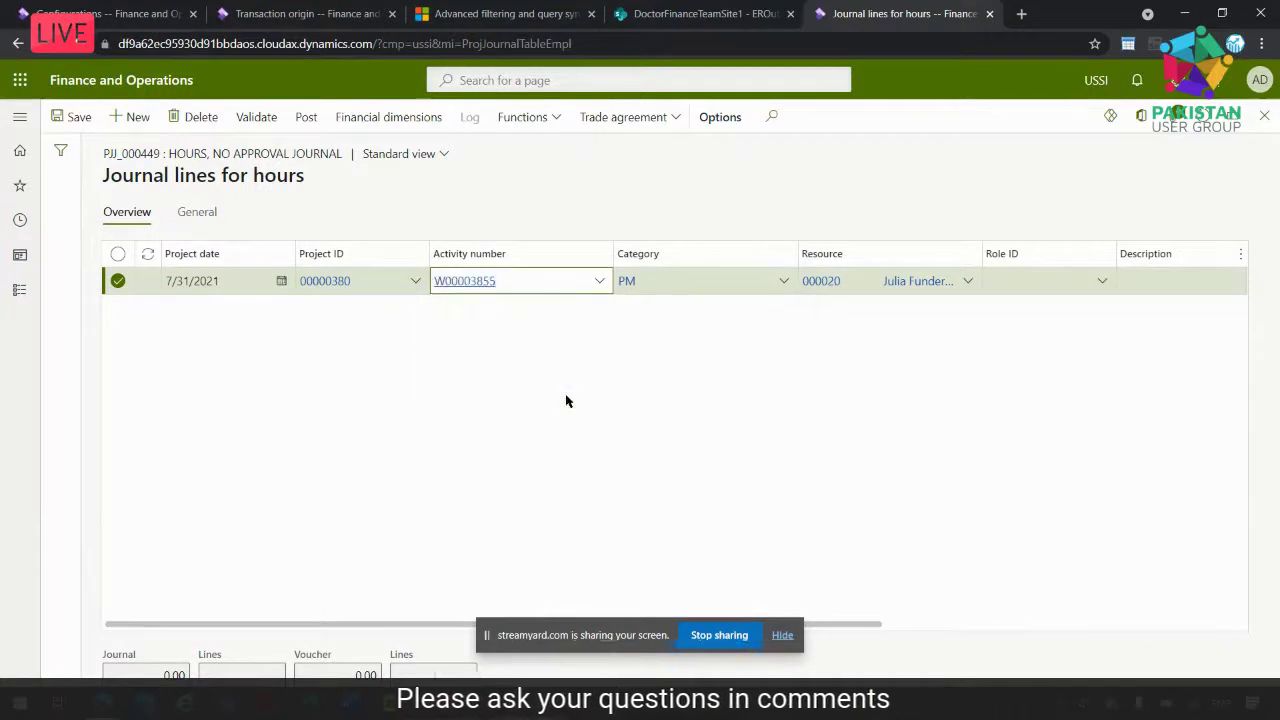
key("Tab")
key("Tab")
key("Tab")
key("Tab")
key("Tab")
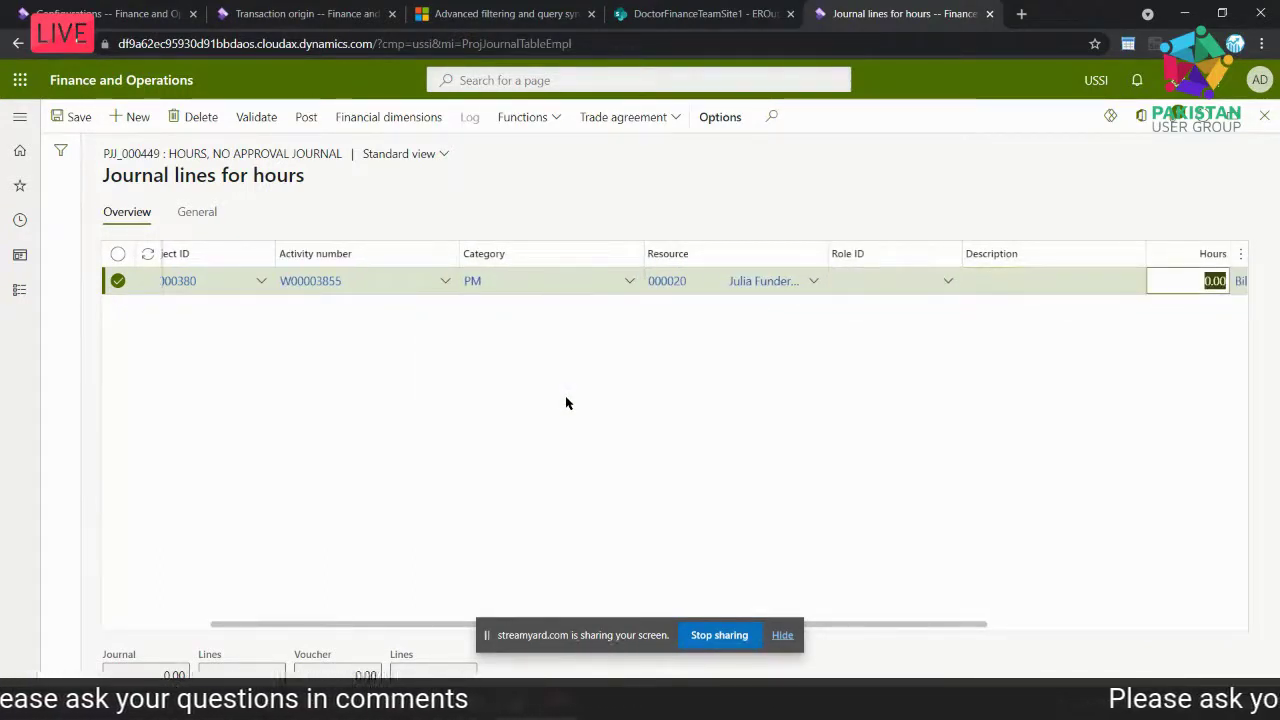
type("30")
key("Tab")
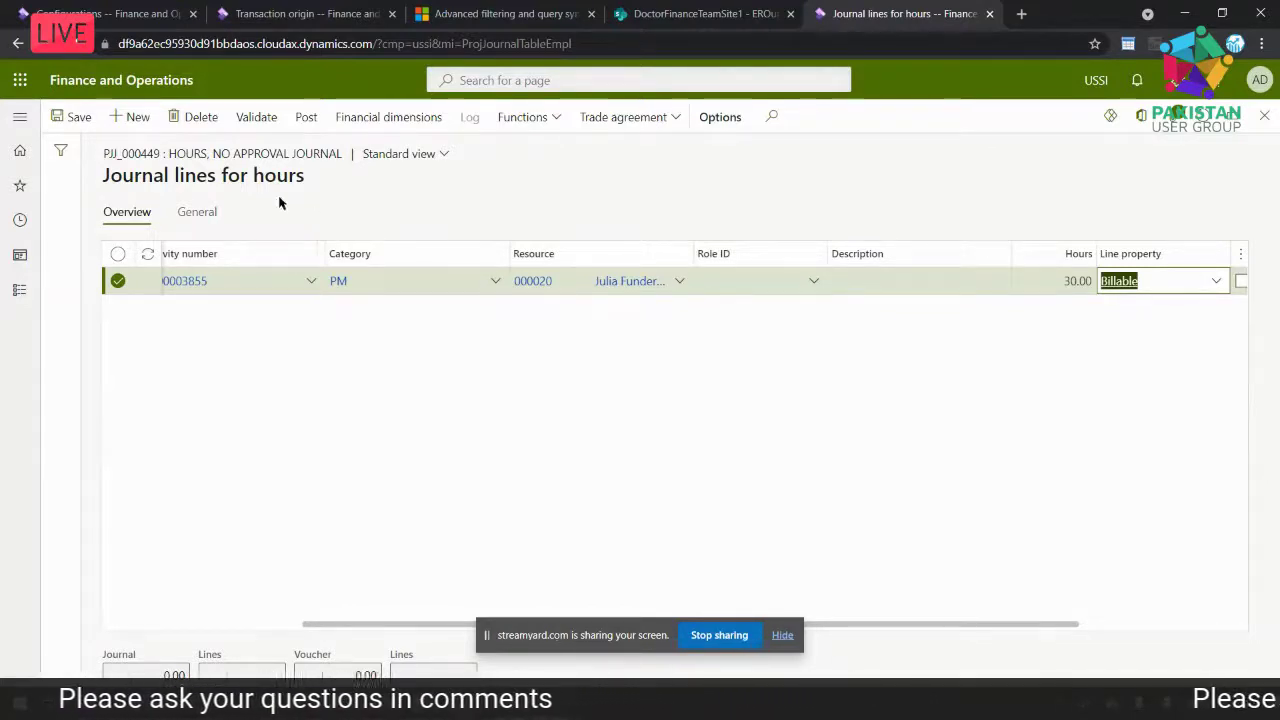
Post the hour journal without batch processing and return to the Project 380 record
left_click(306, 118)
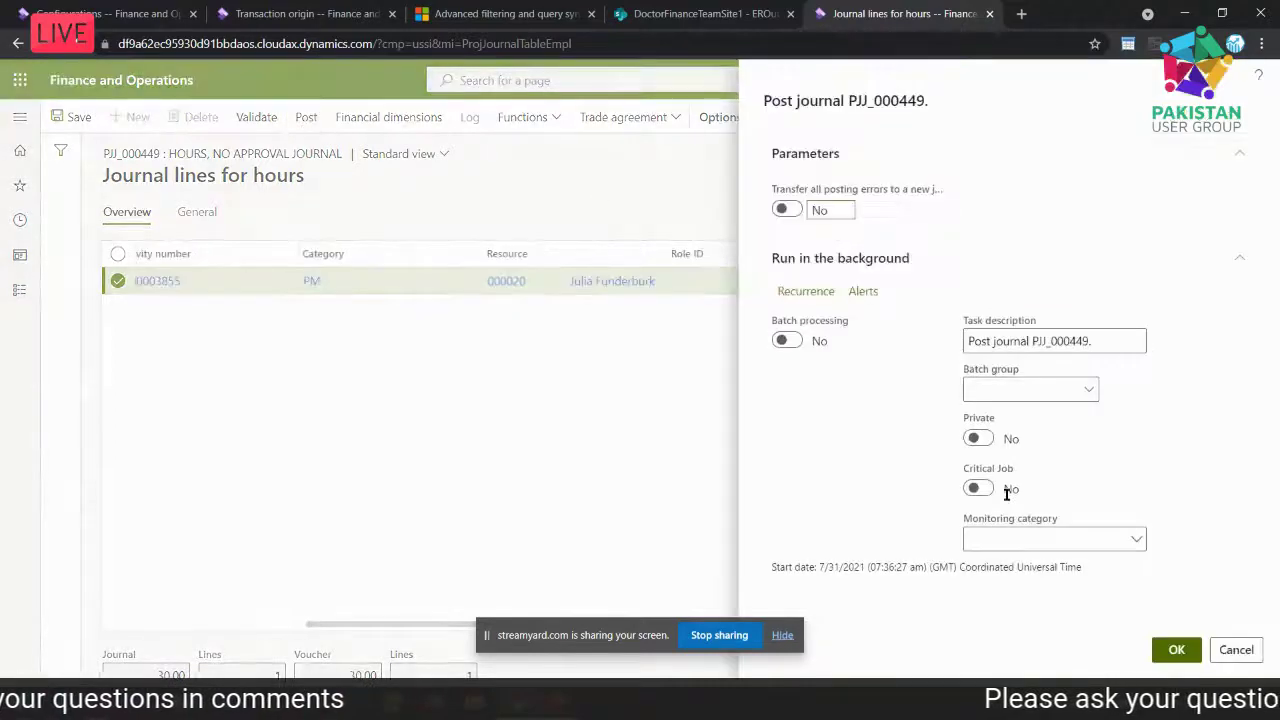
left_click(1176, 650)
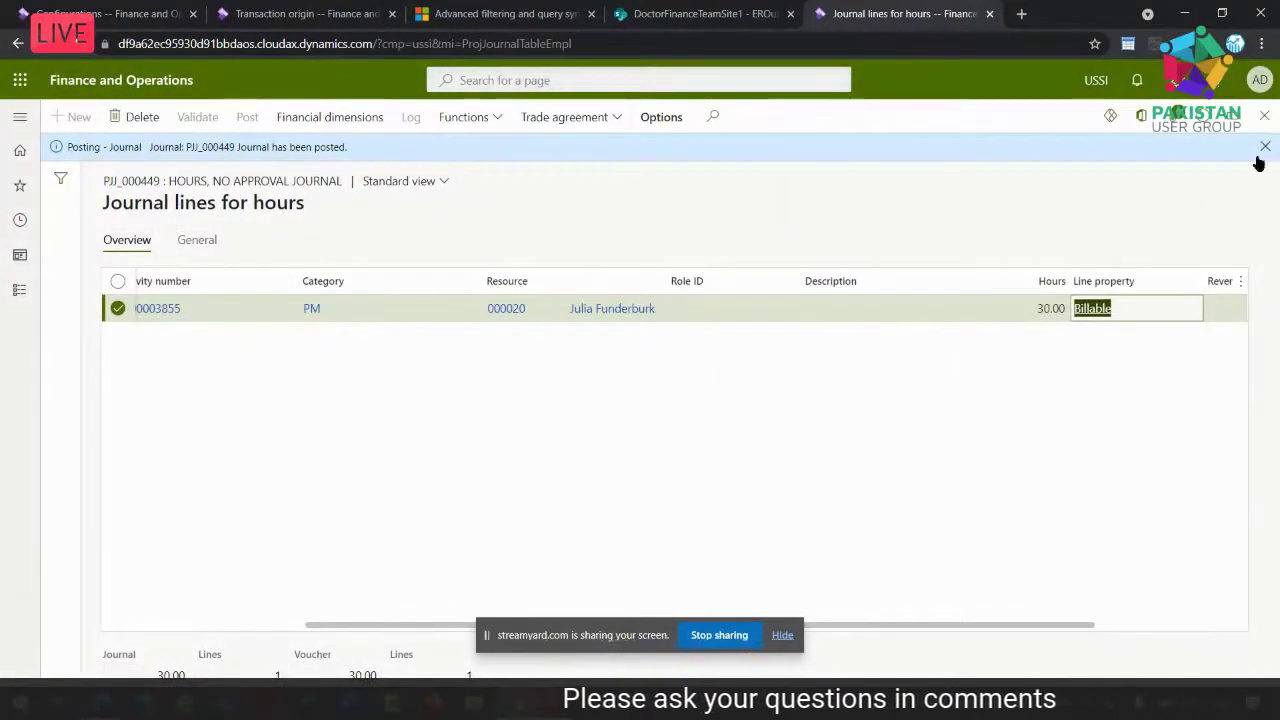
left_click(1264, 117)
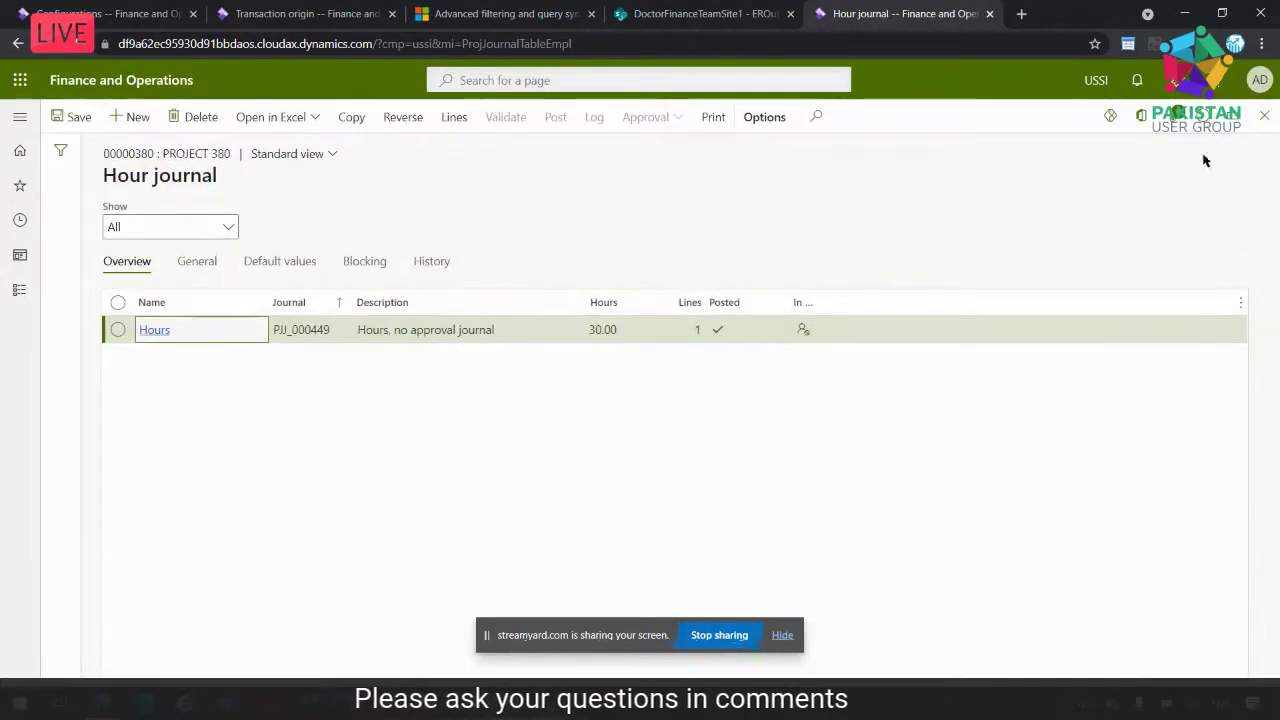
left_click(1265, 117)
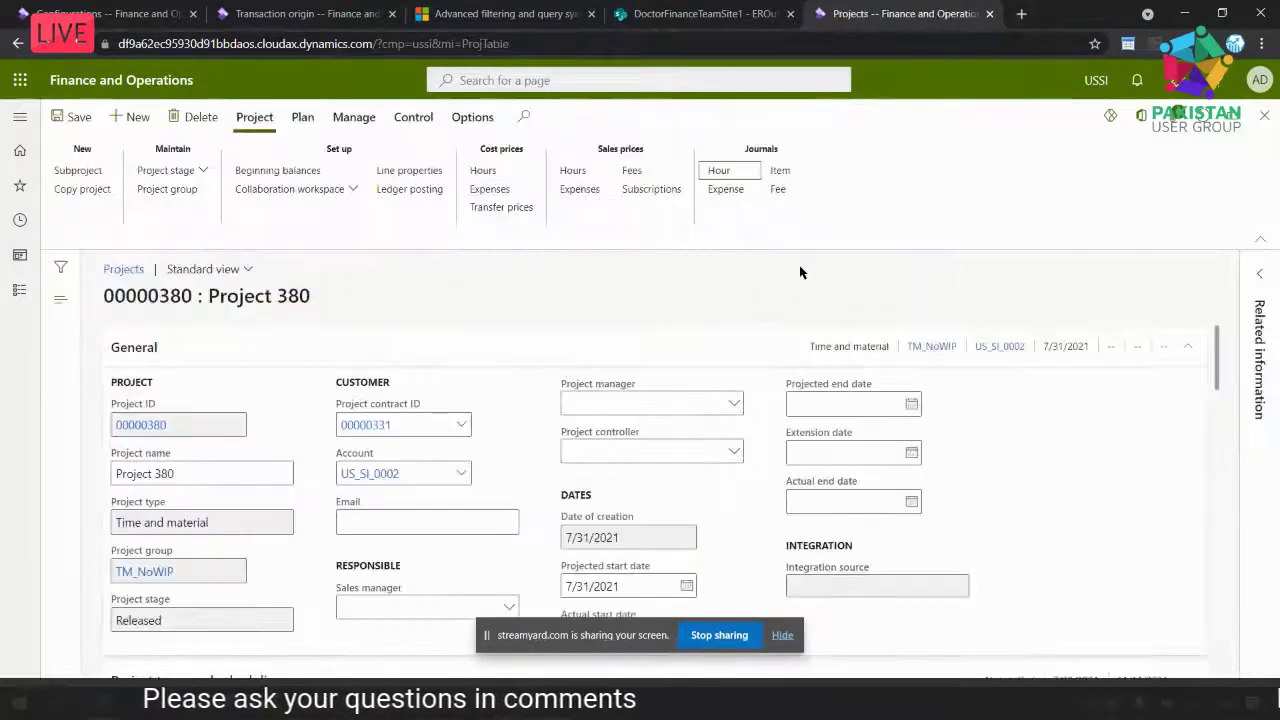
Review the cost and sales amounts of Project 380's posted transactions, and return to the project record
left_click(355, 118)
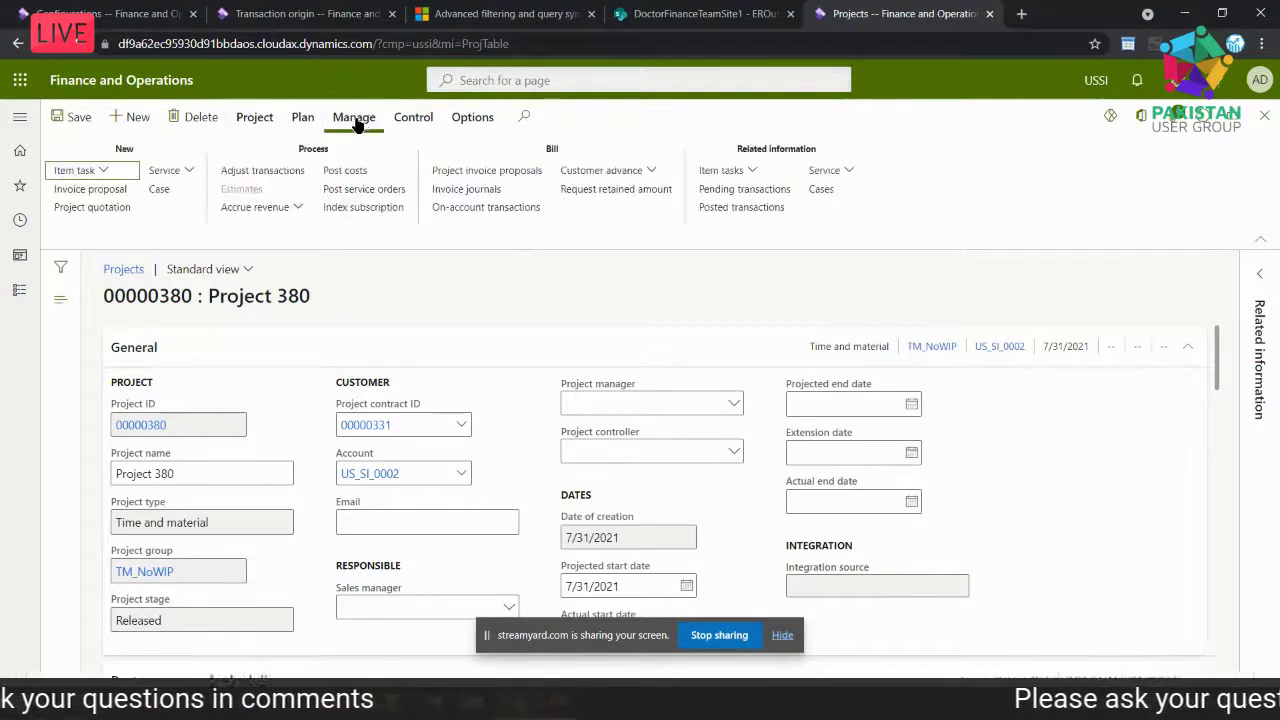
left_click(717, 209)
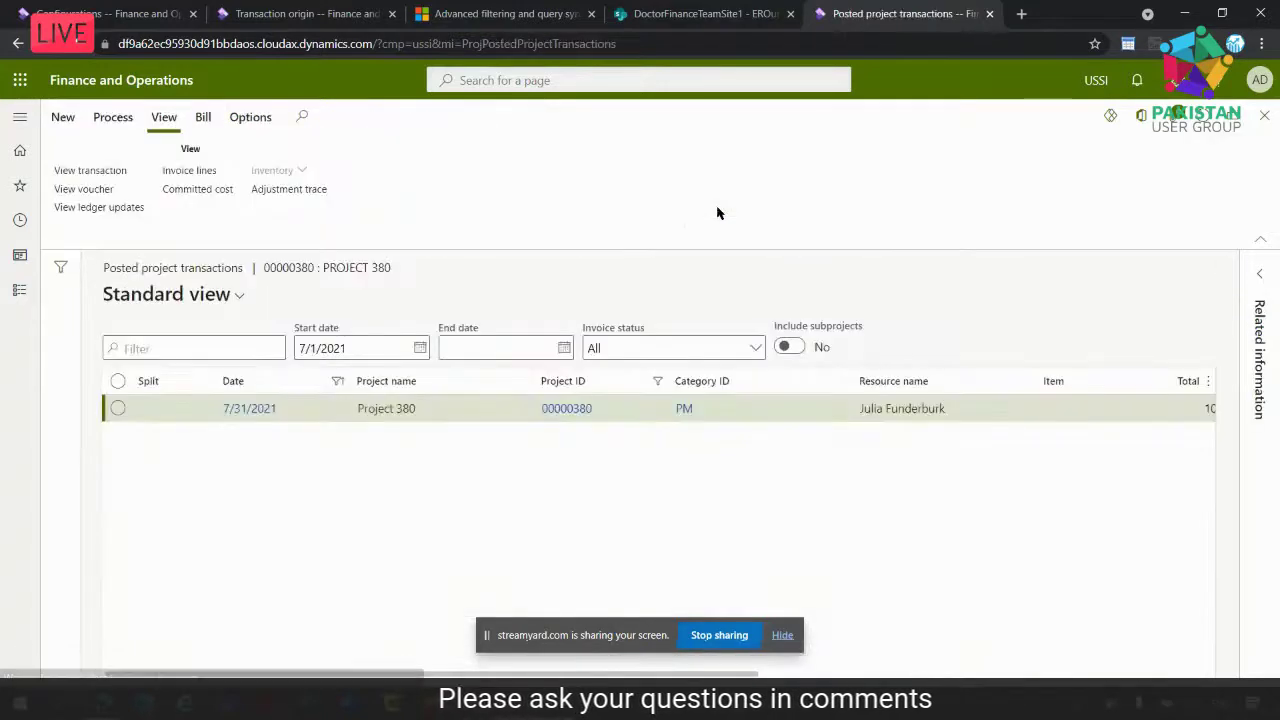
left_click(865, 675)
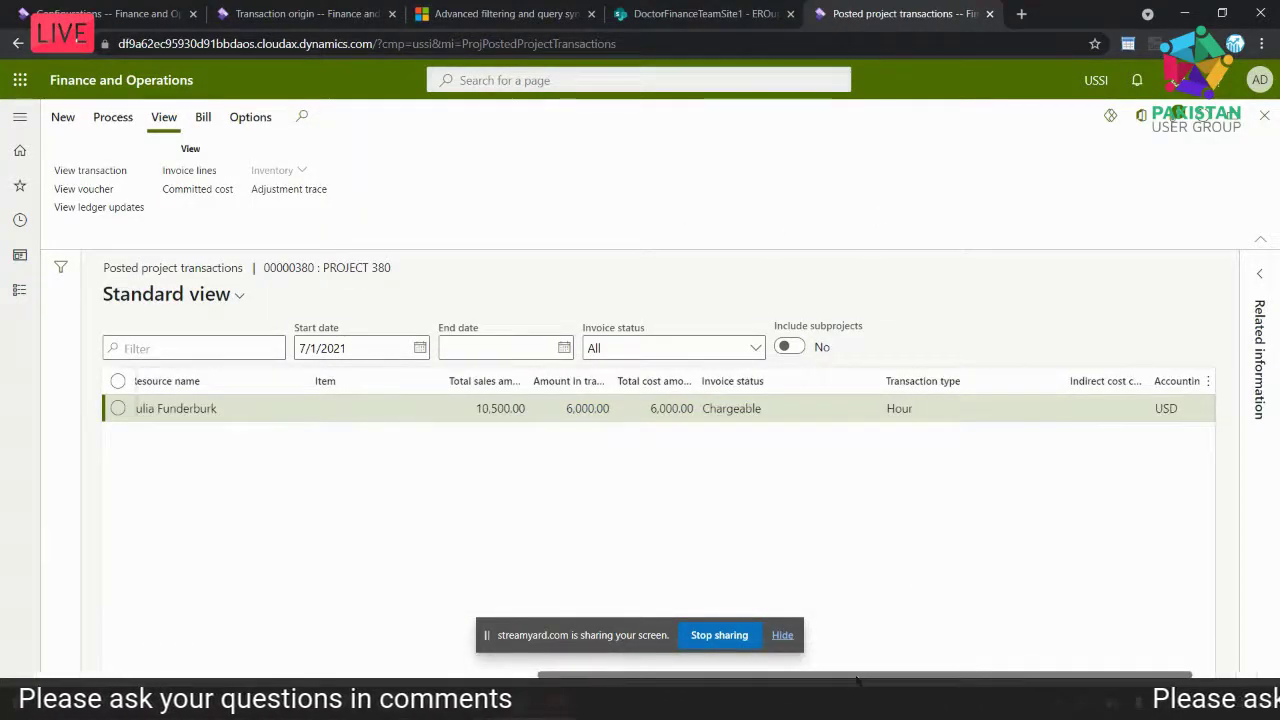
left_click(1262, 117)
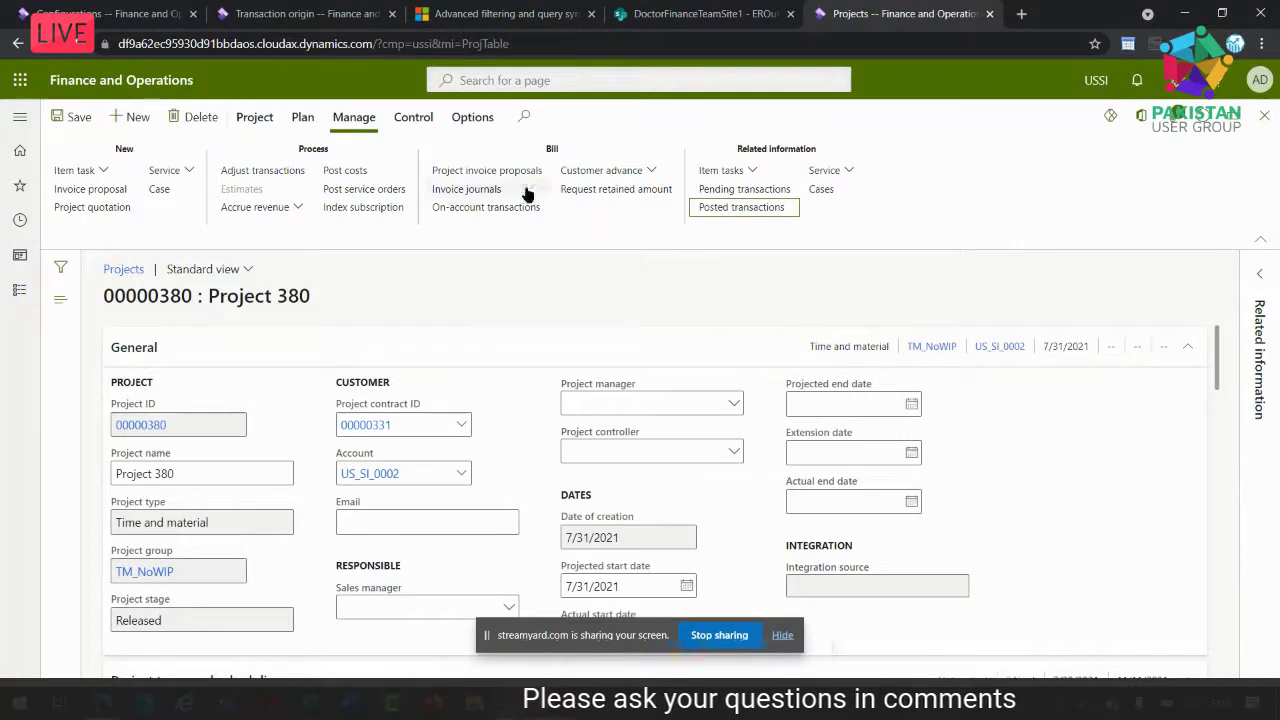
Examine Project 380's cost tracking and effort tracking views by task, and return to the project record
left_click(421, 128)
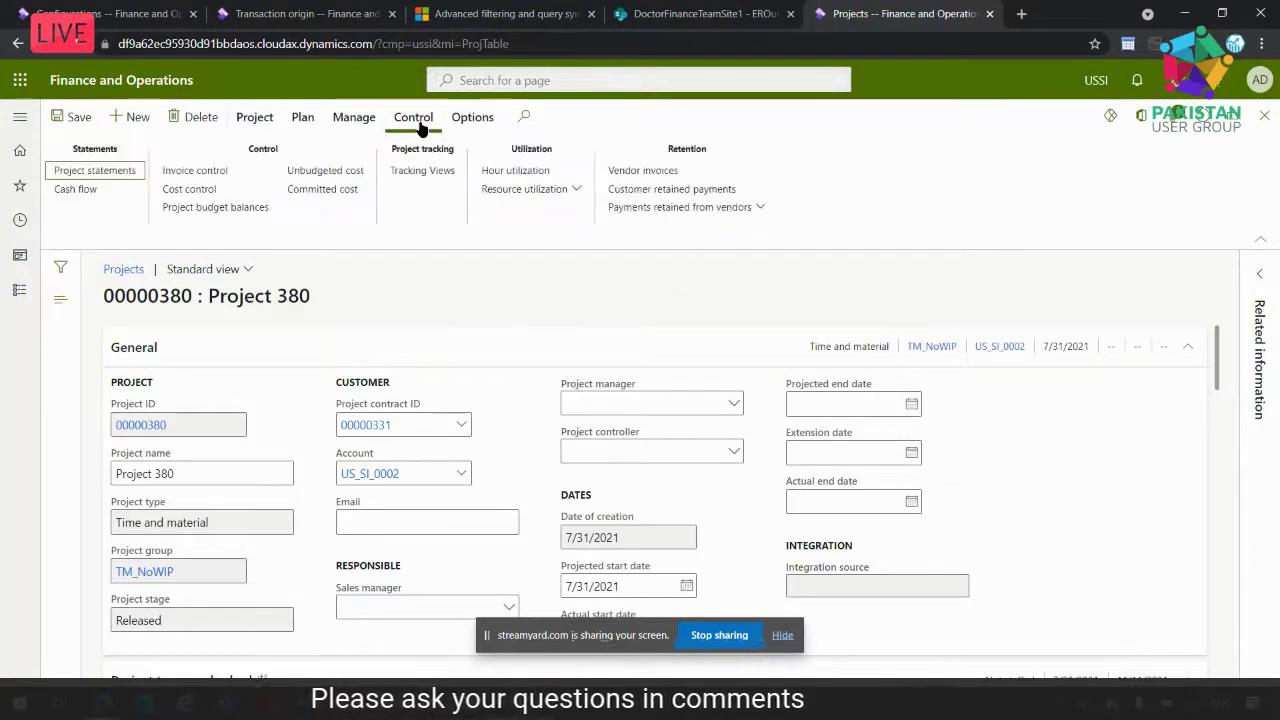
left_click(420, 171)
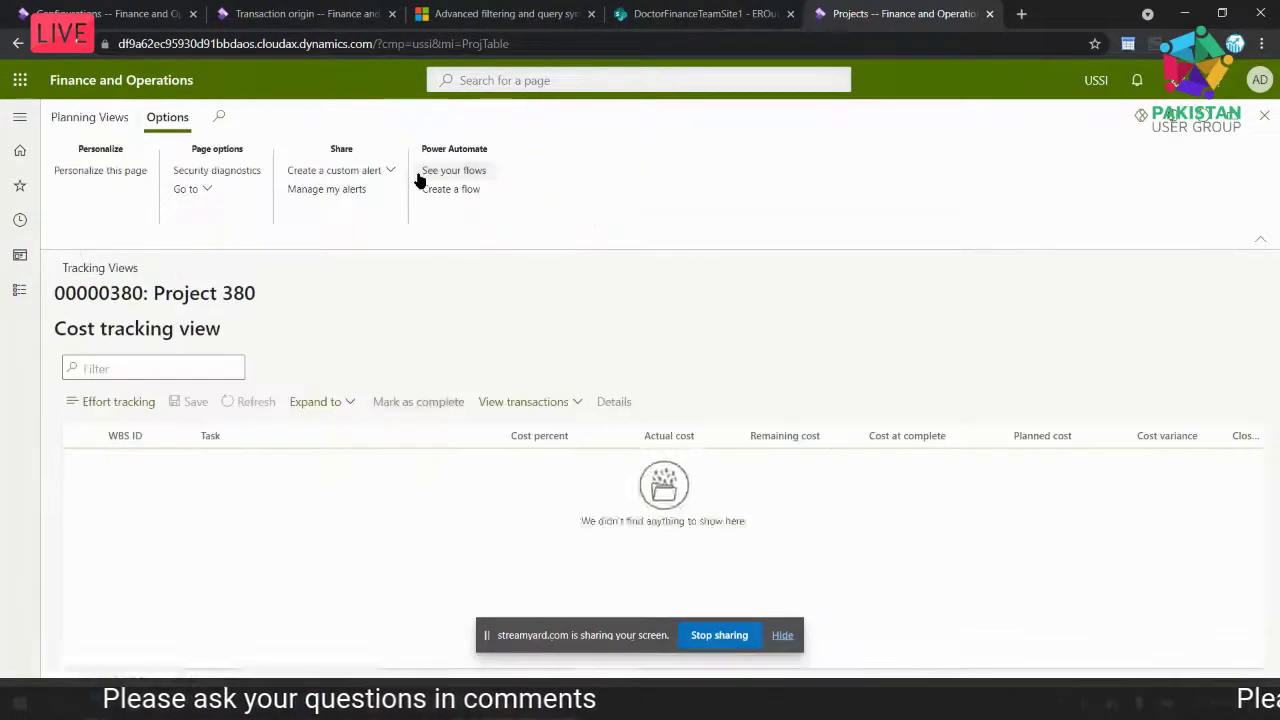
left_click(343, 402)
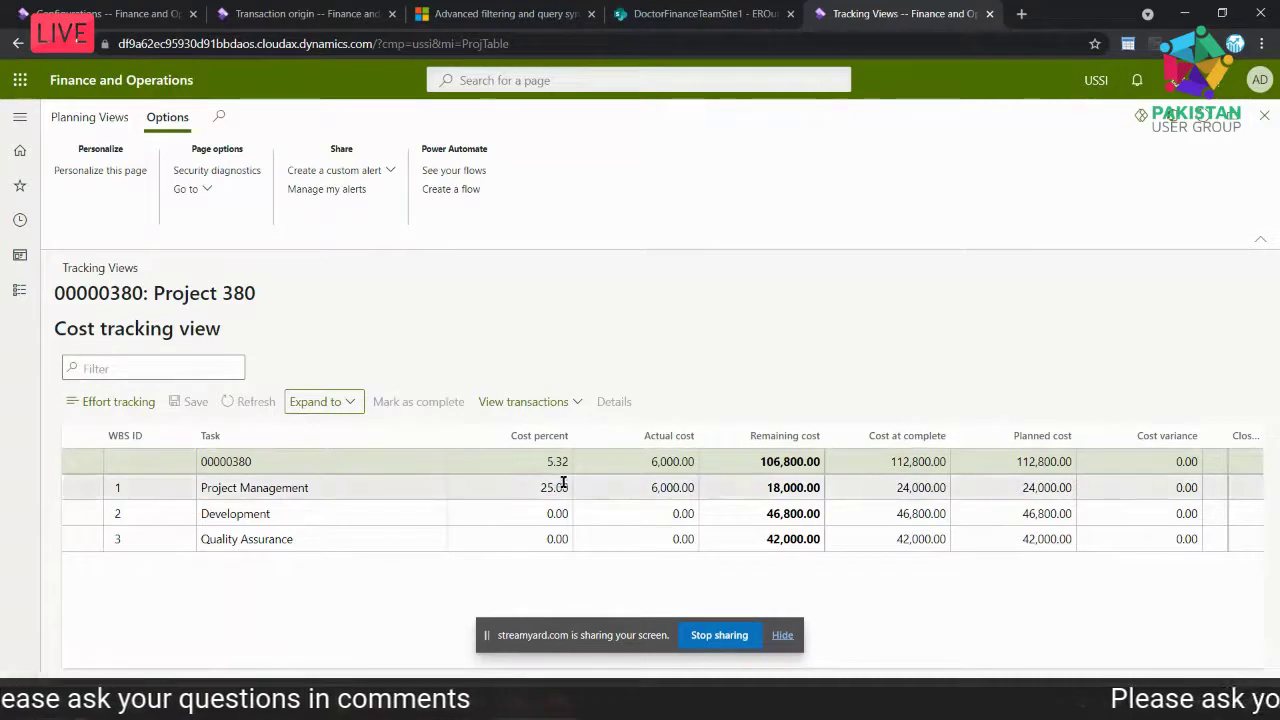
left_click(601, 493)
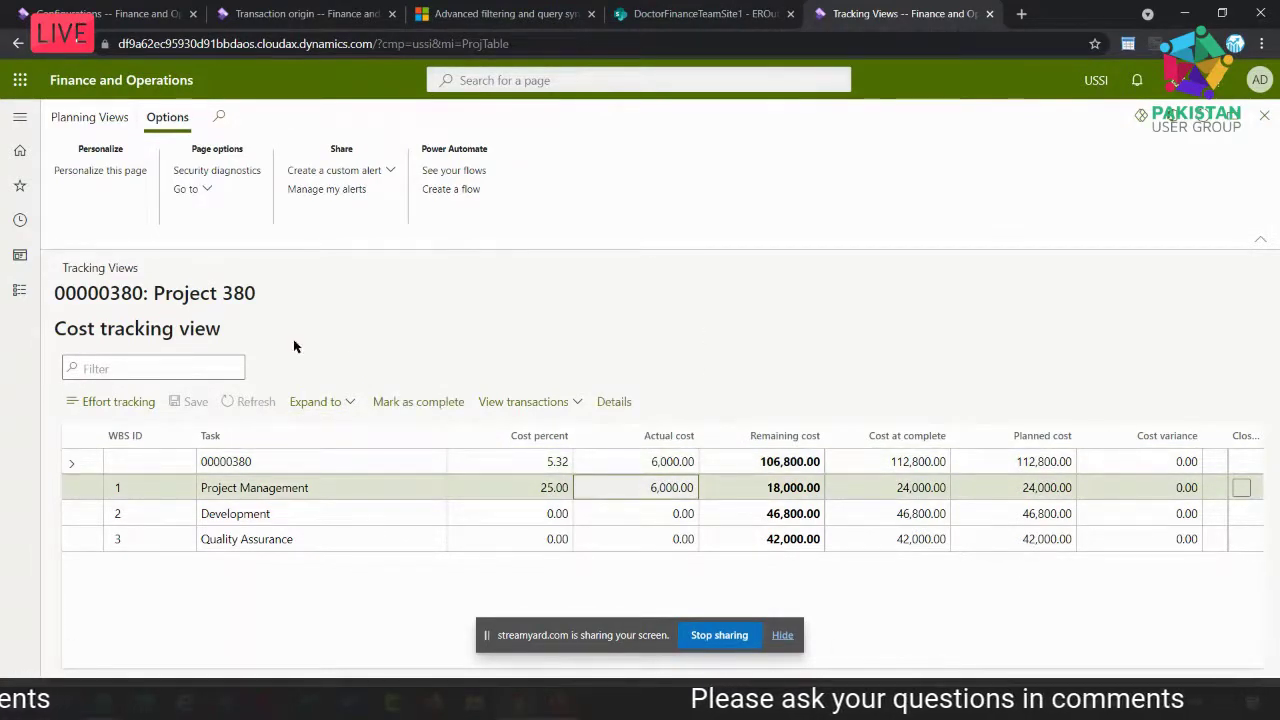
left_click(128, 402)
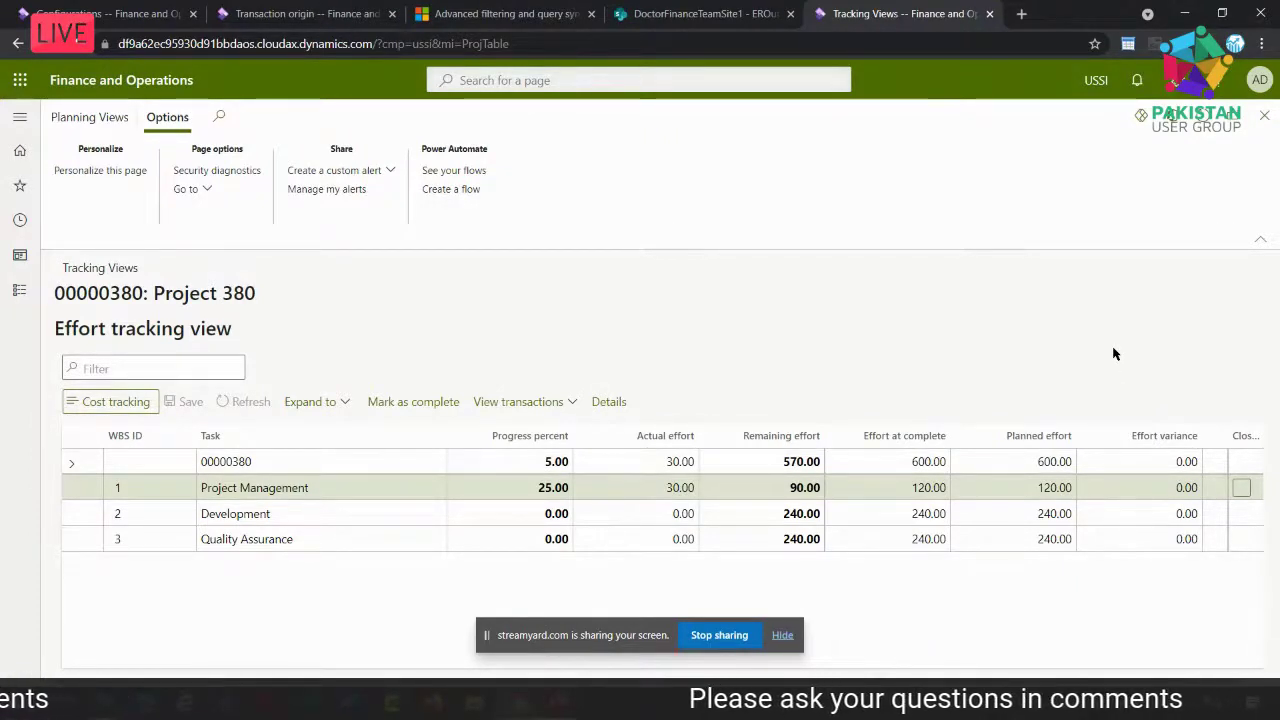
left_click(1263, 117)
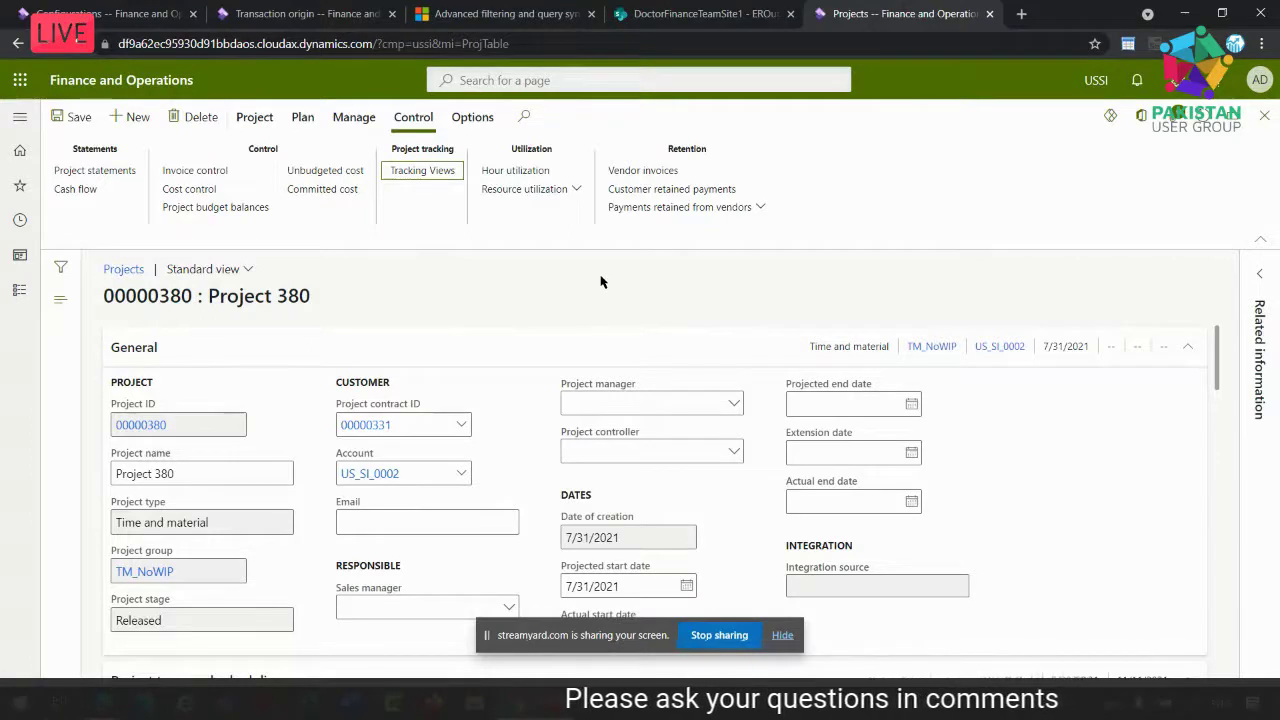
Calculate Project 380's cost control with remaining forecast model R_Forecast, original model O_forecast and cost template AutoAmnt
left_click(193, 197)
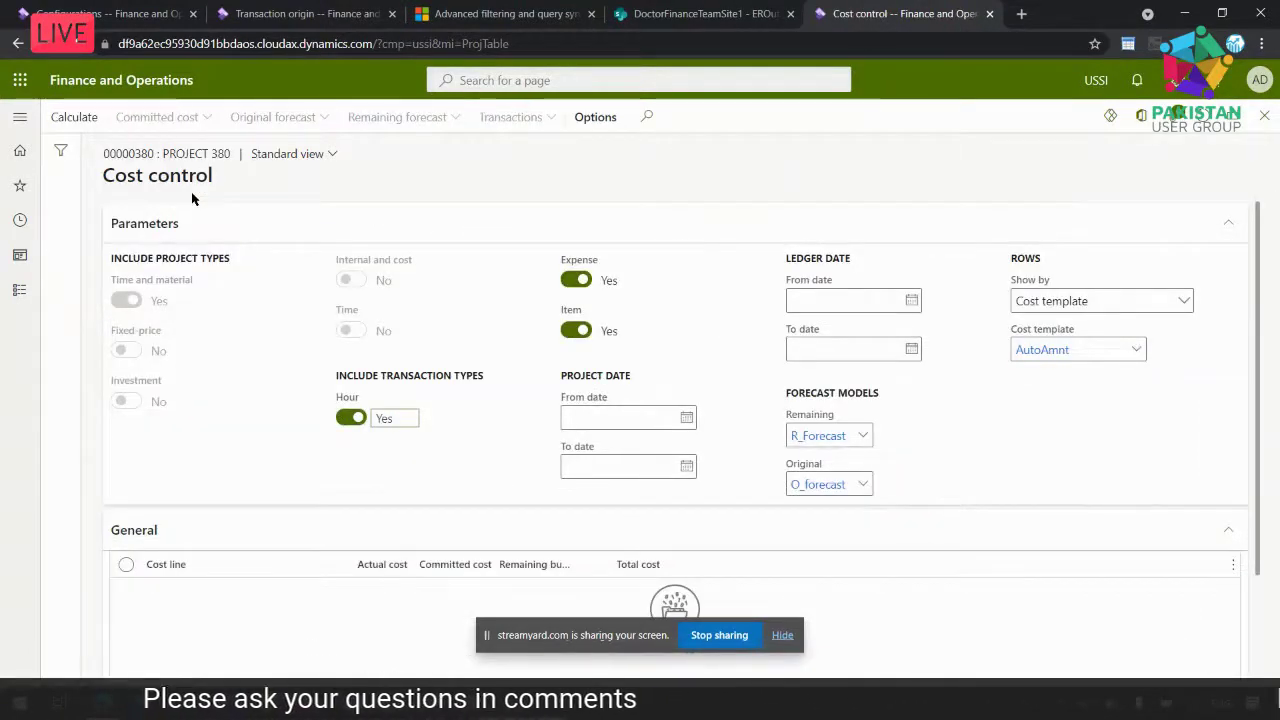
left_click(75, 120)
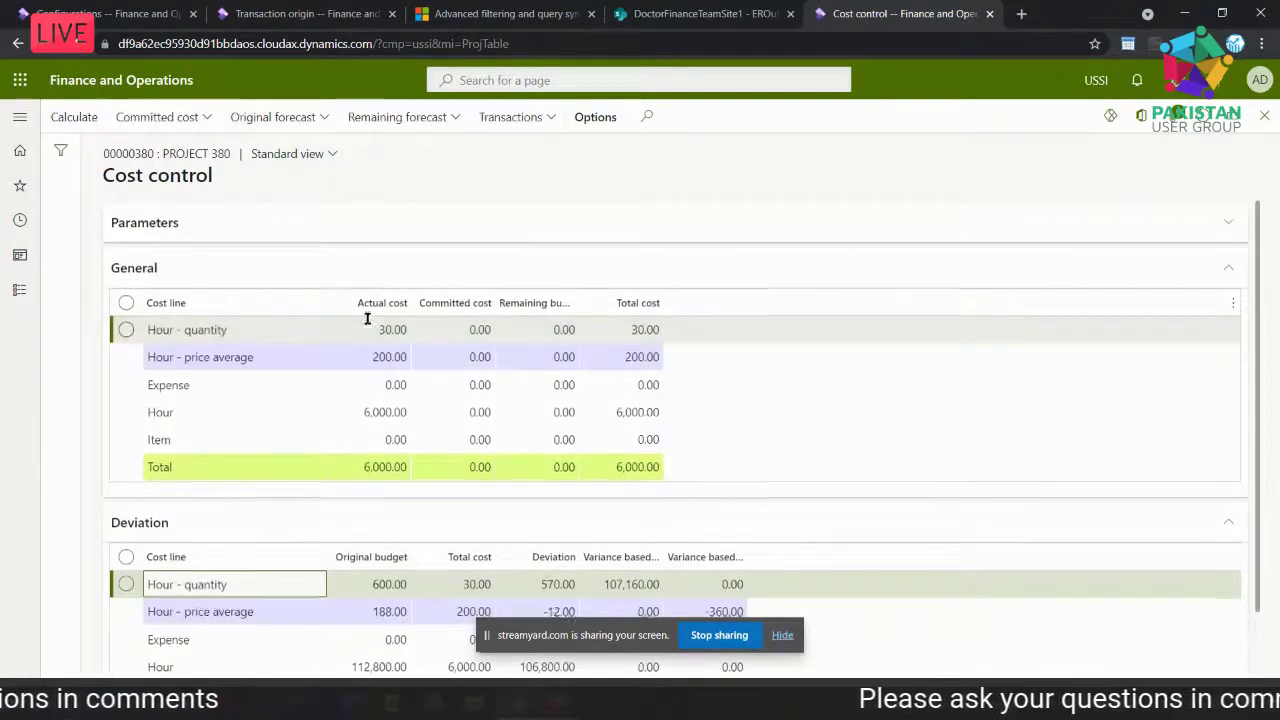
Review Project 380's cost control figures and the variance columns in the Deviation section, and return to the project record
scroll(390, 317, "down", 1)
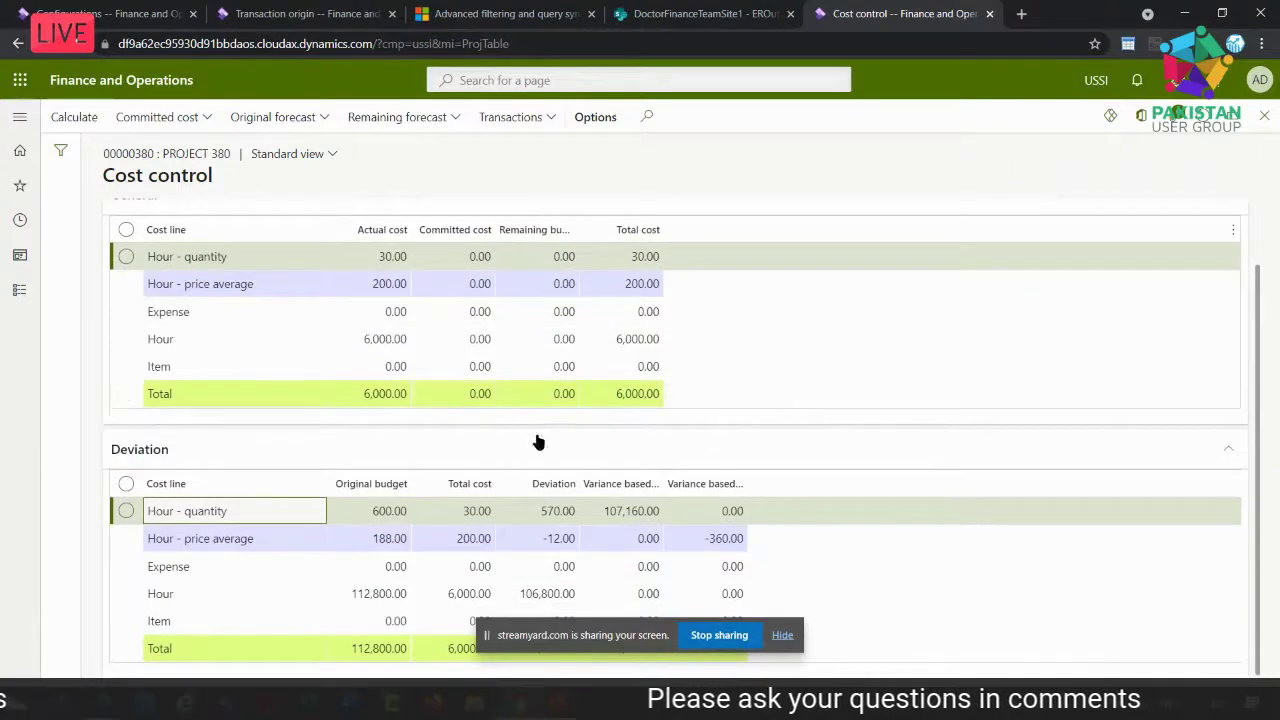
mouse_move(604, 489)
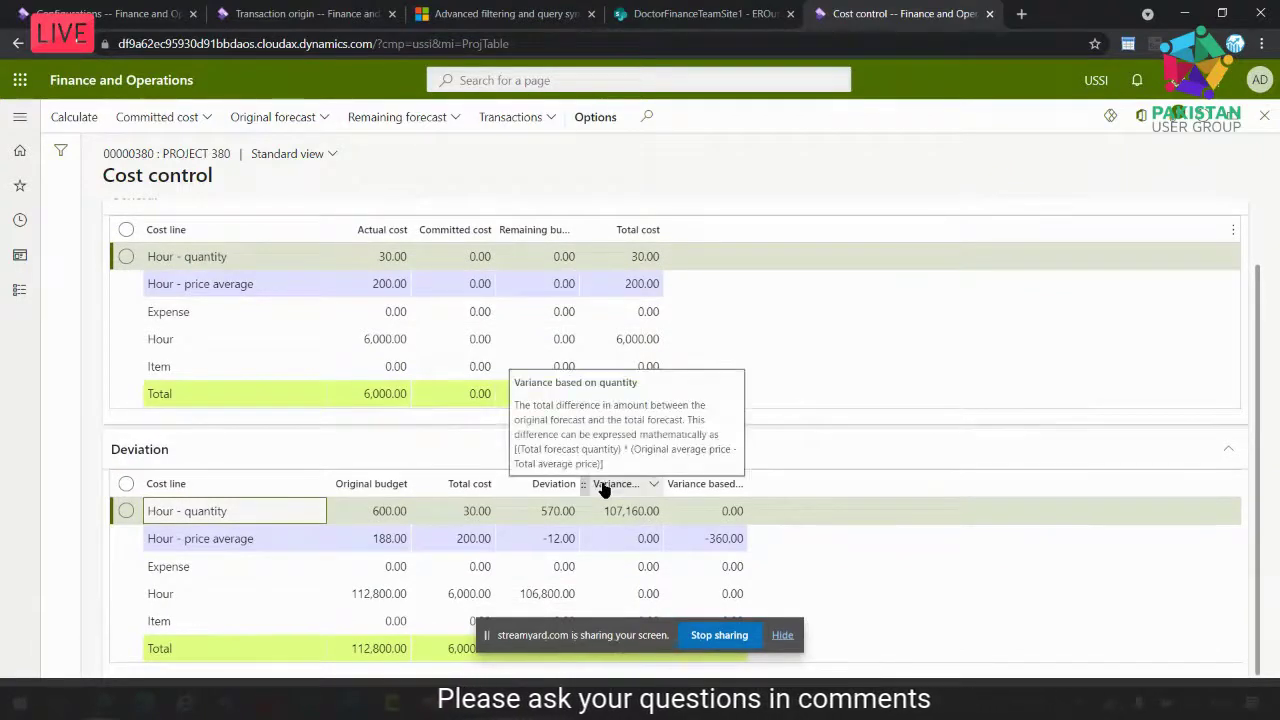
mouse_move(698, 489)
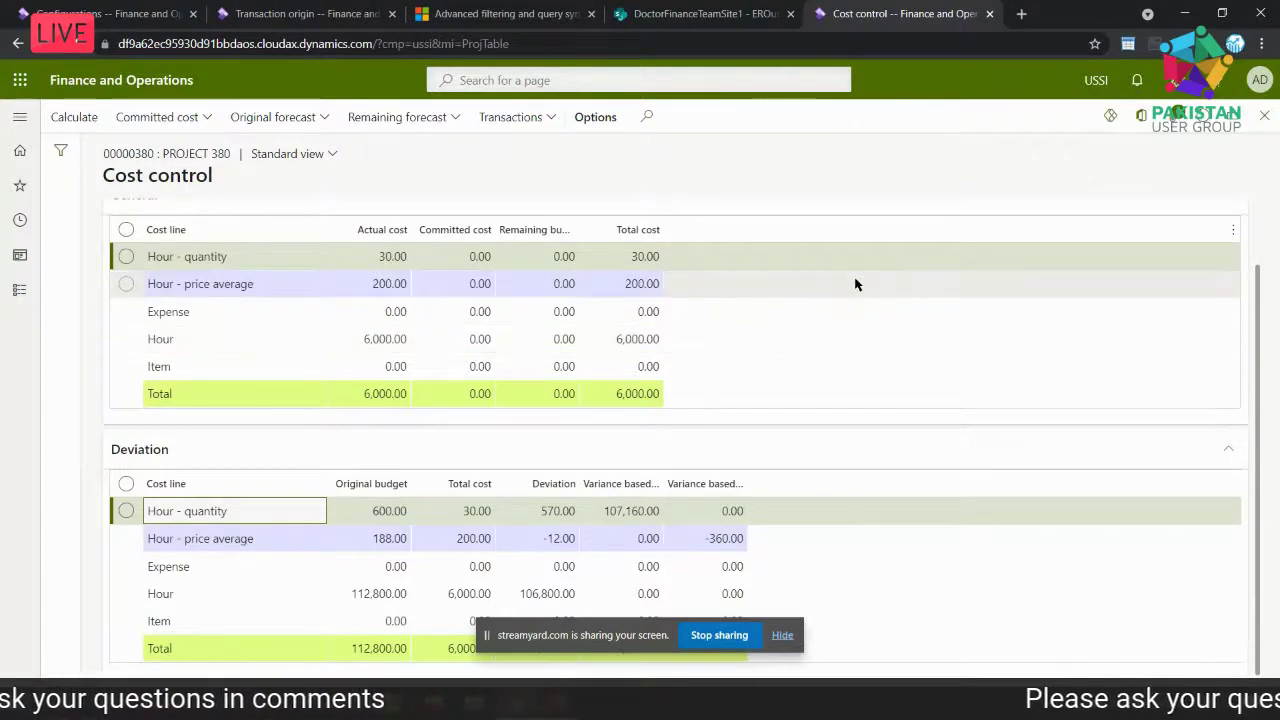
left_click(1264, 116)
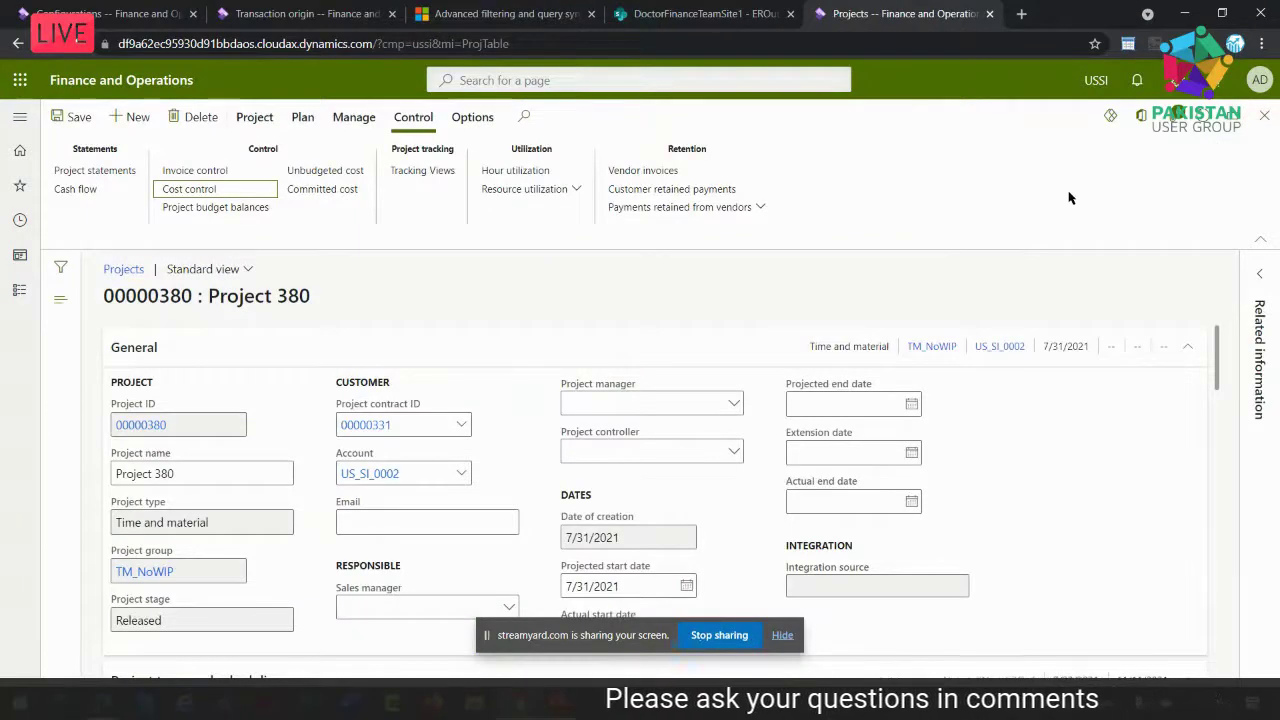
Open the reporting configurations from the Electronic reporting workspace of the Organization administration module
left_click(19, 289)
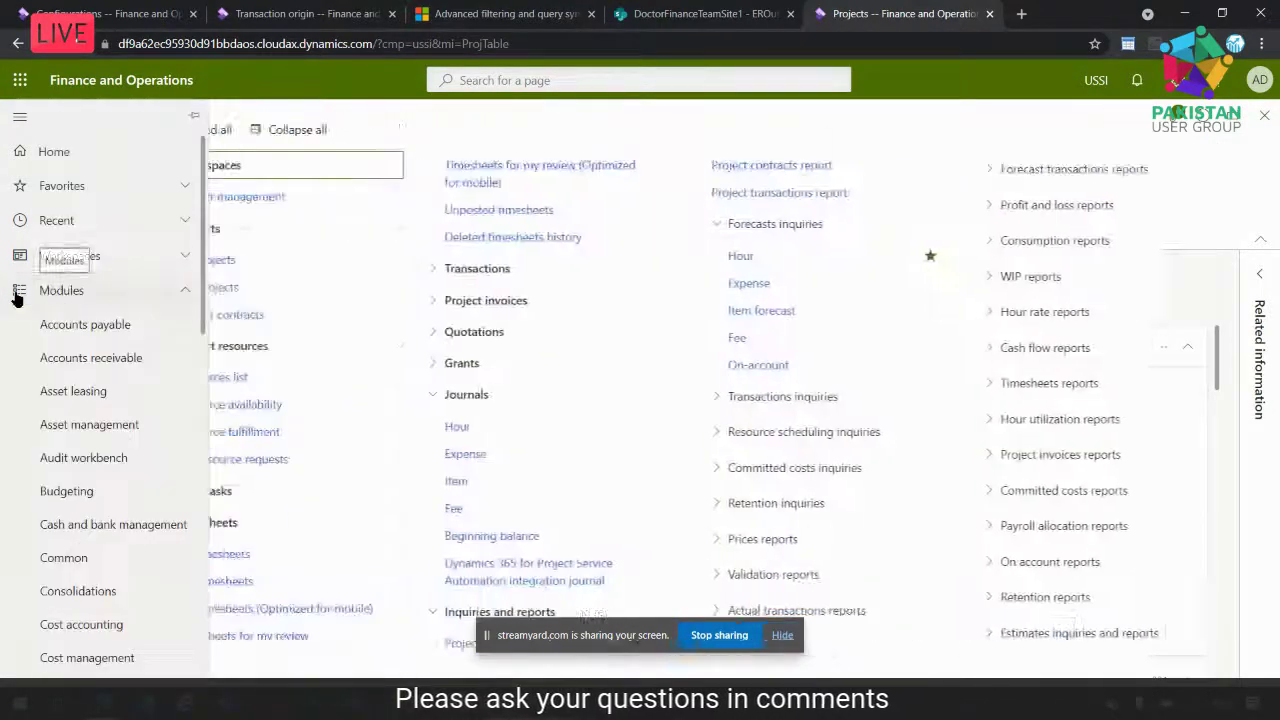
scroll(40, 335, "down", 5)
scroll(40, 333, "down", 6)
scroll(67, 295, "up", 2)
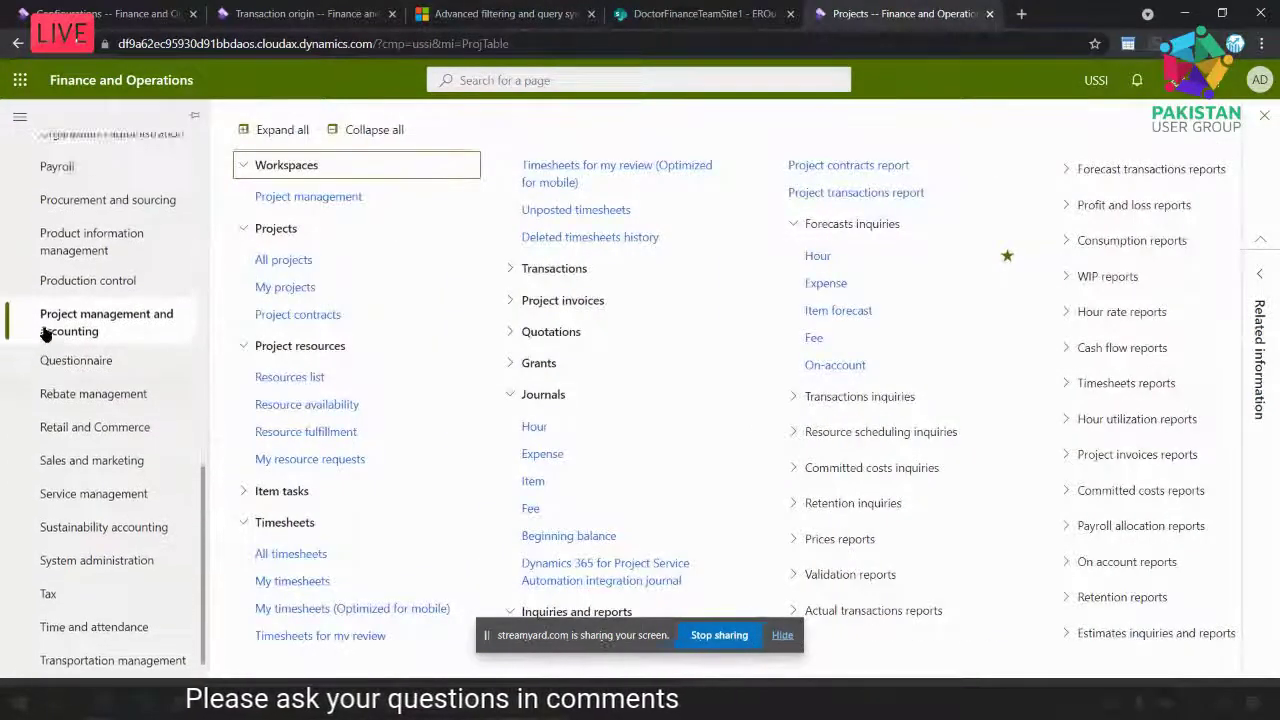
left_click(101, 220)
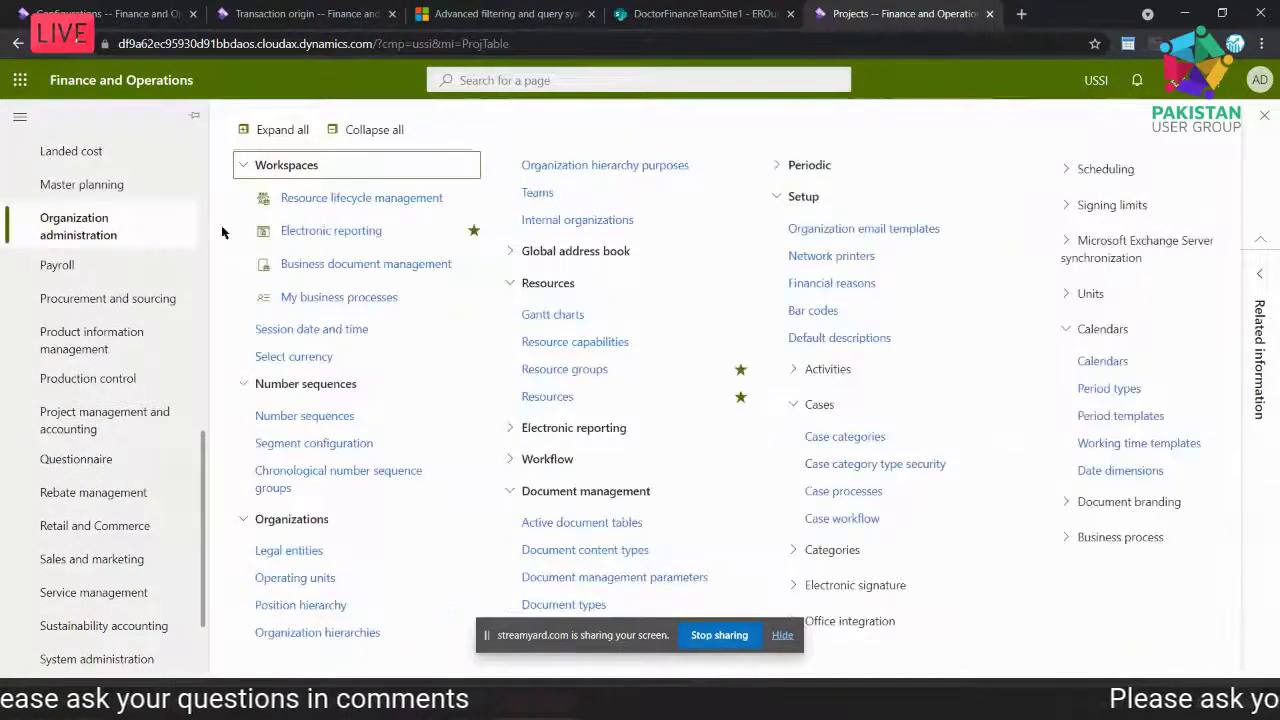
left_click(306, 240)
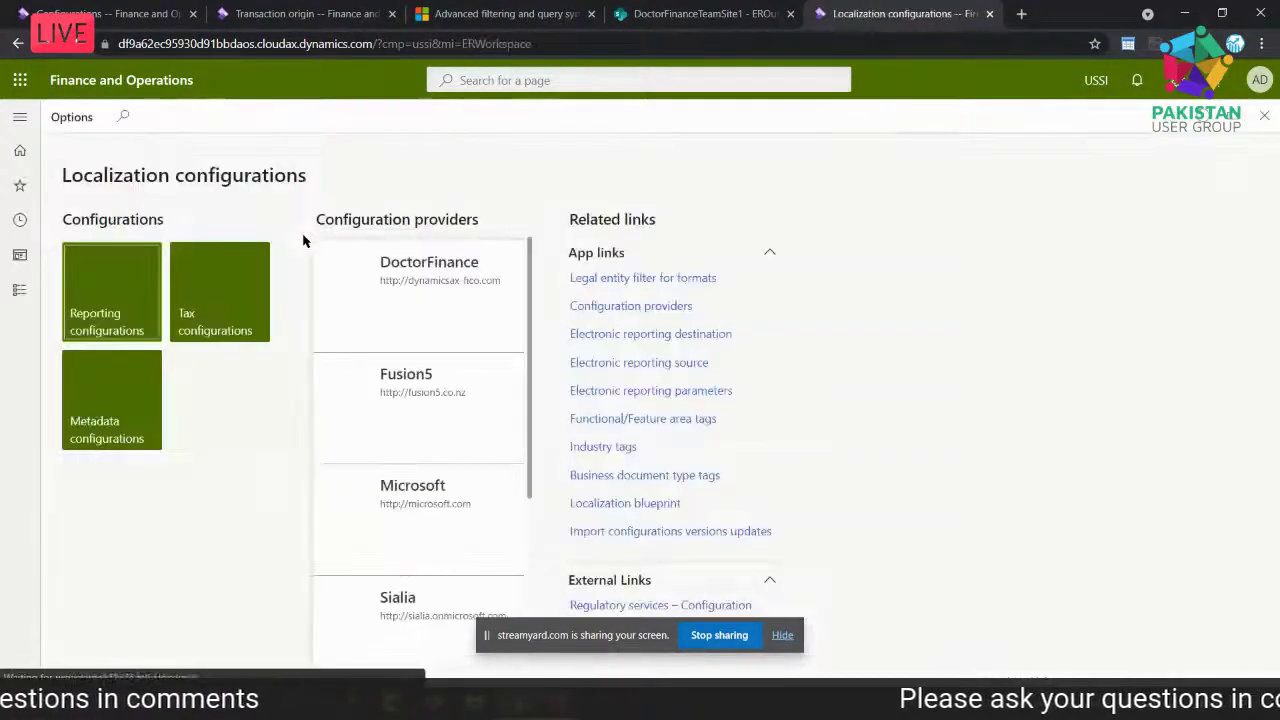
left_click(126, 310)
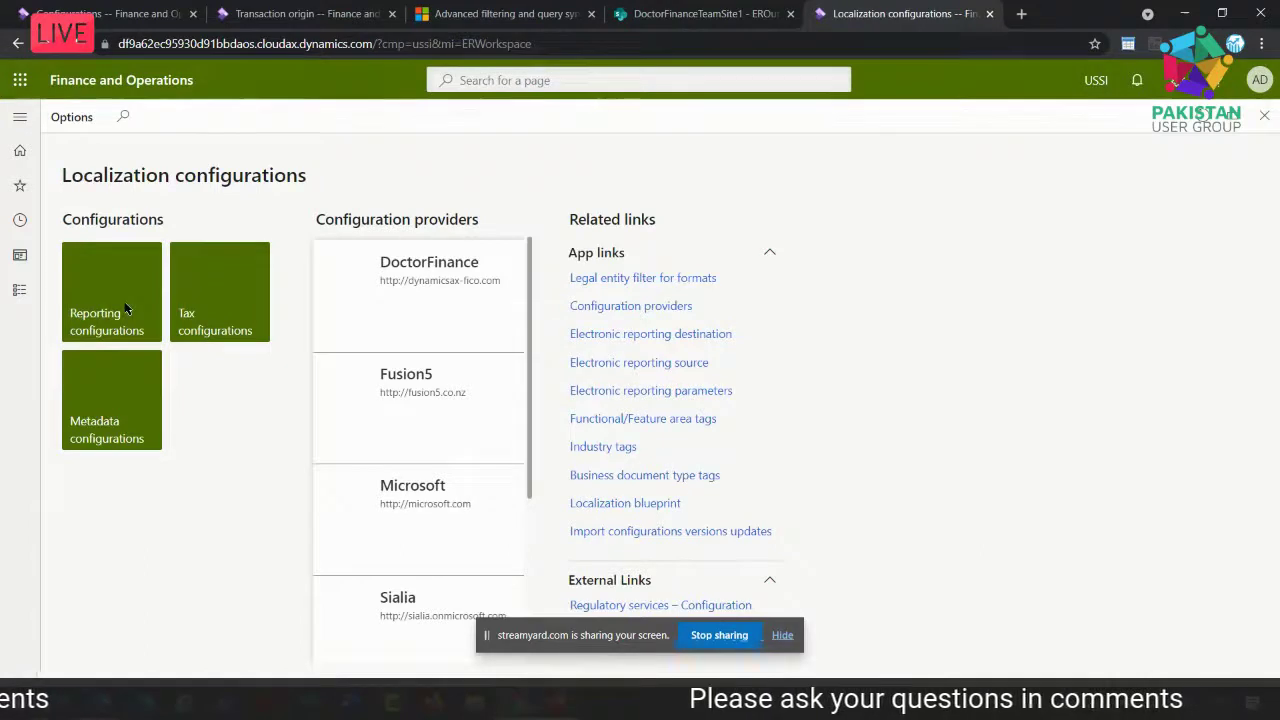
Examine the data sources of the EVM_MM model mapping under the EVM model, and return to the configurations
left_click(93, 518)
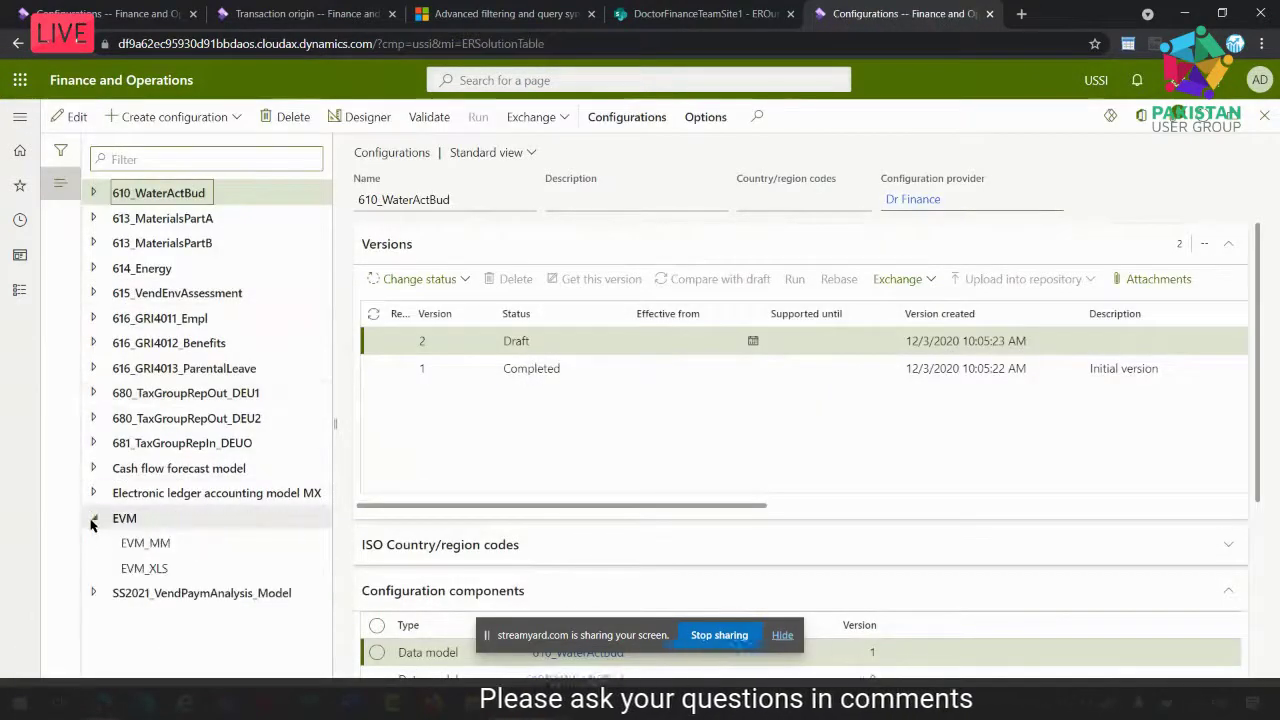
left_click(129, 540)
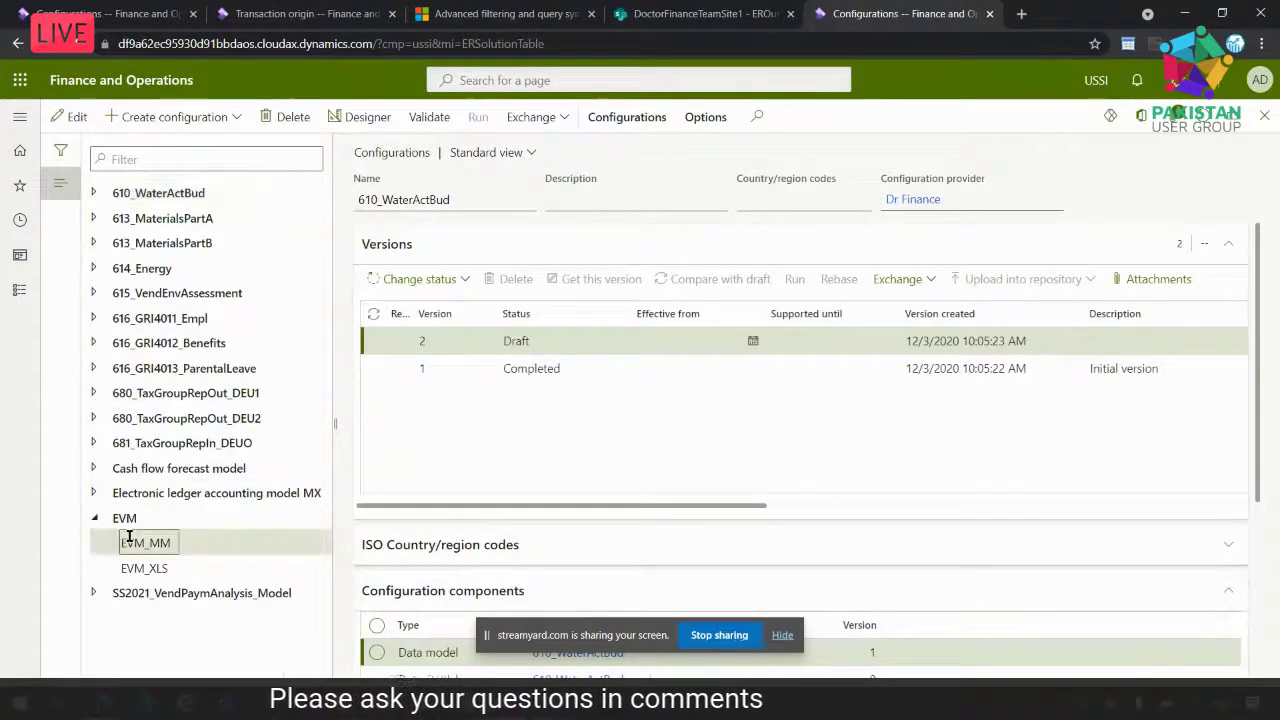
left_click(367, 128)
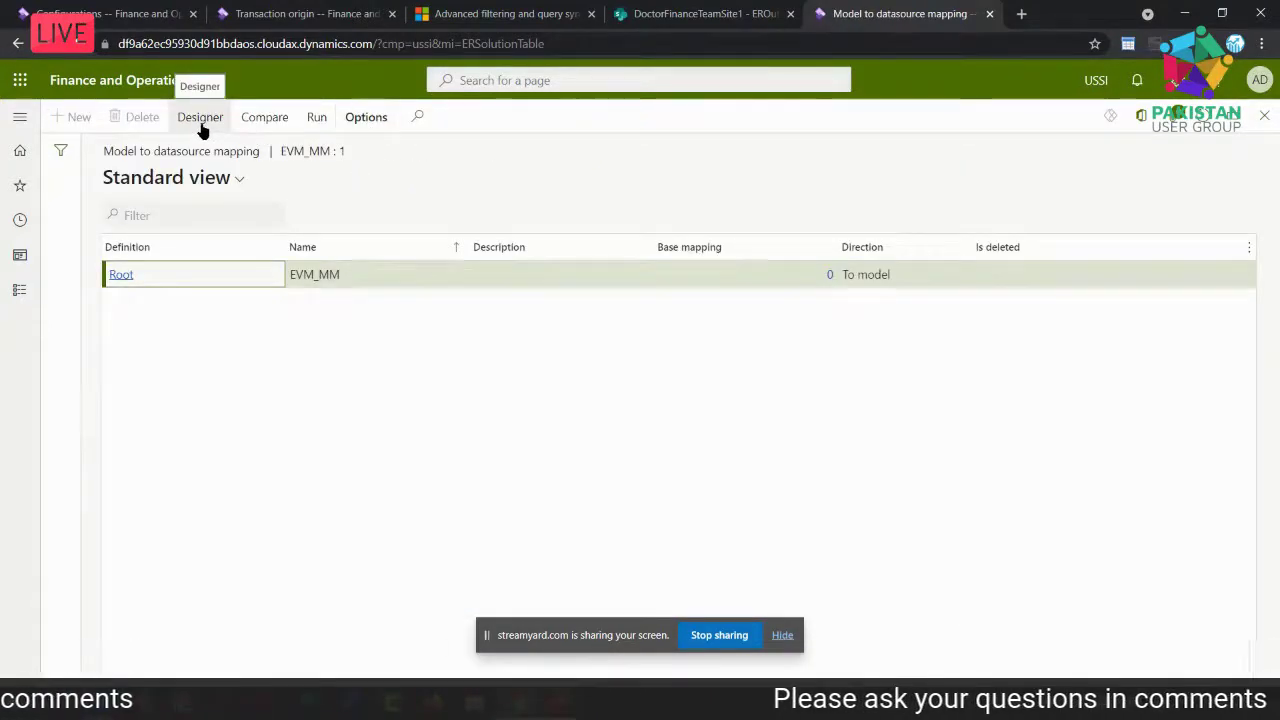
left_click(201, 128)
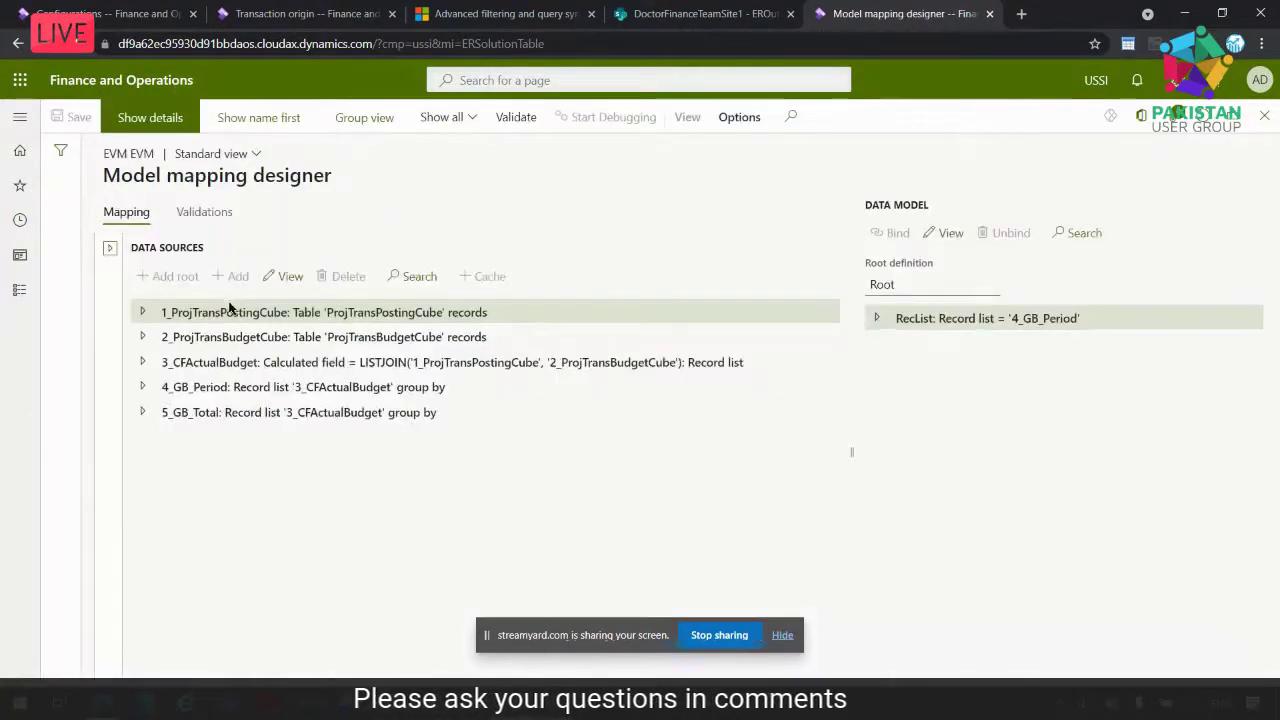
double_click(221, 313)
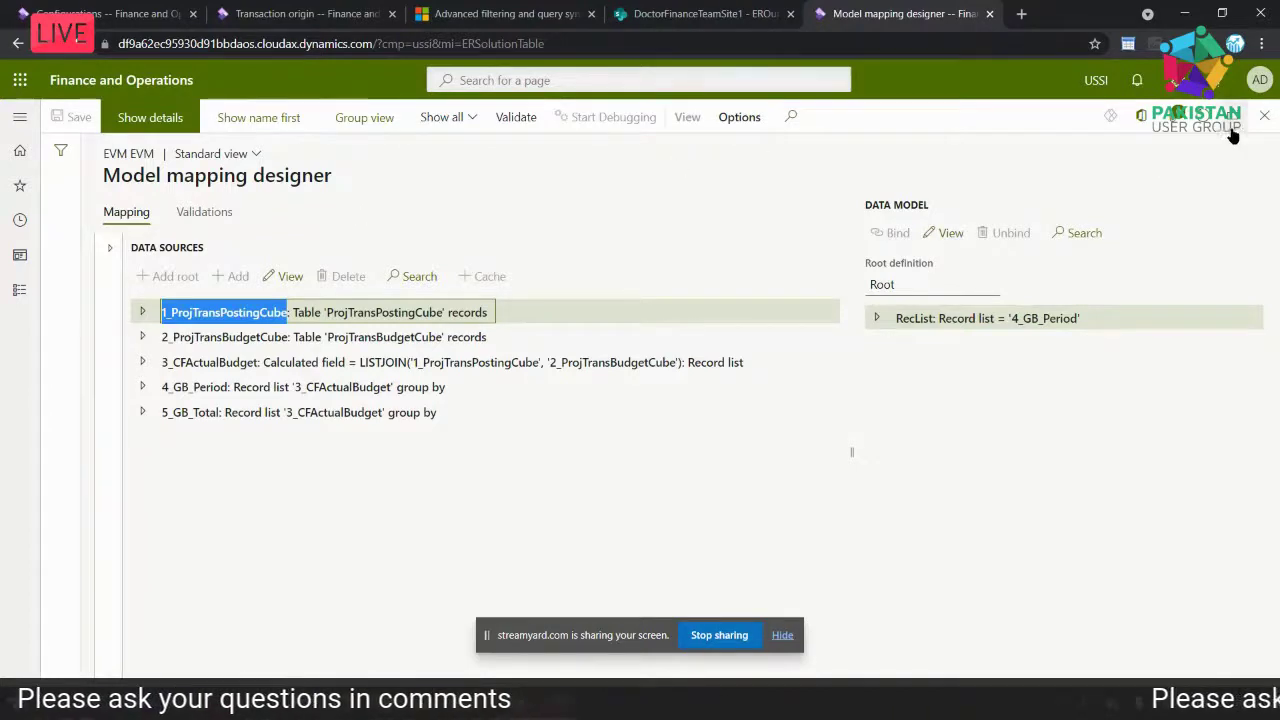
left_click(1262, 118)
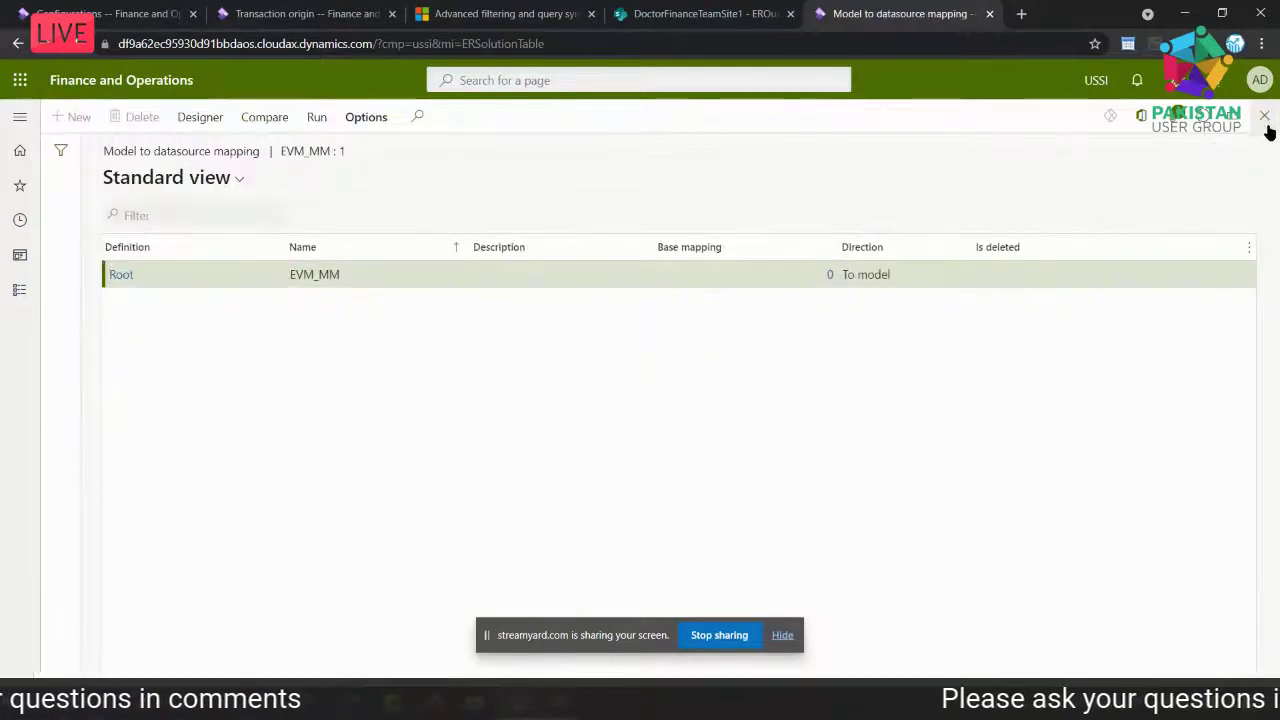
left_click(1264, 117)
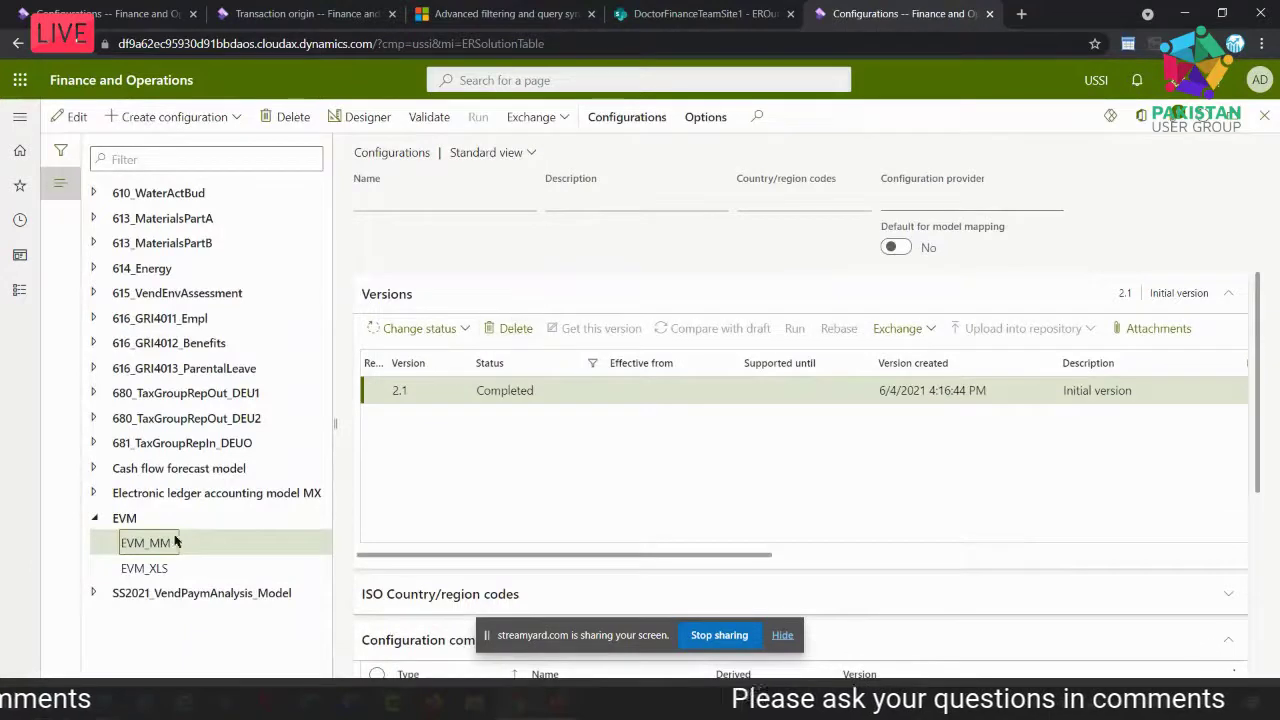
Run the EVM_XLS format for project 00000379 with forecast model O_forecast, checking both record filters and leaving batch processing off
left_click(160, 567)
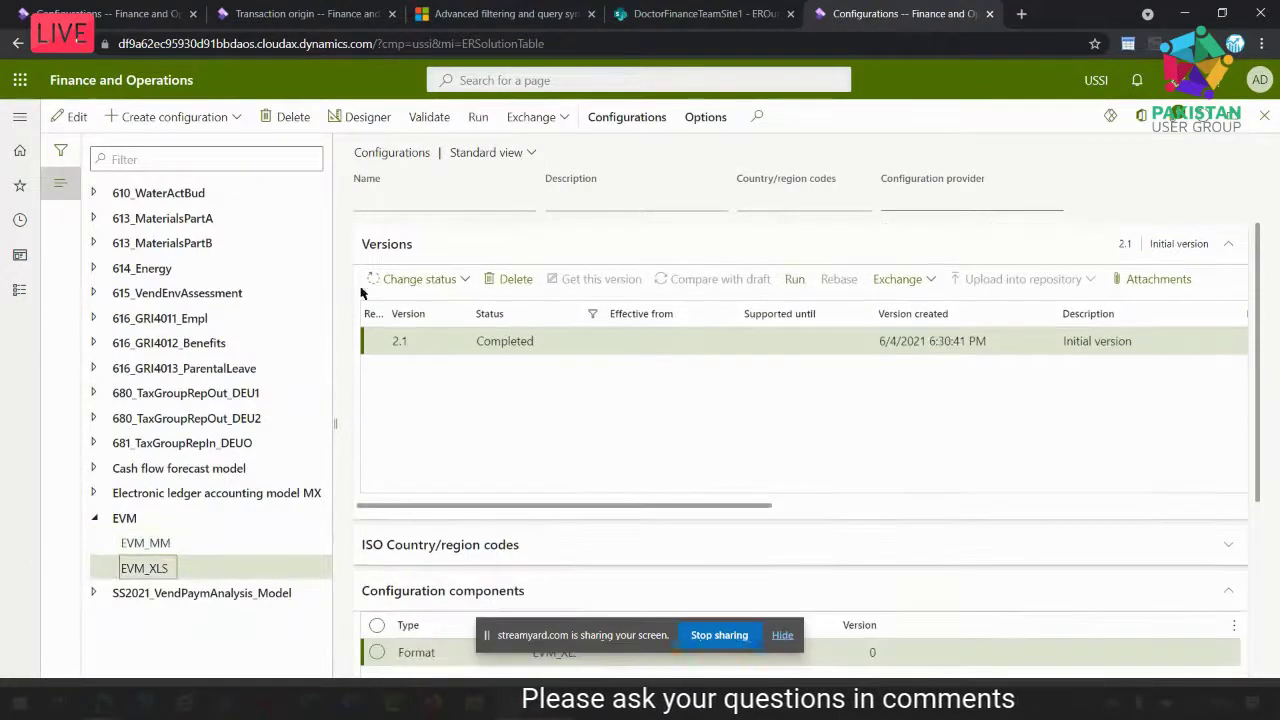
left_click(476, 120)
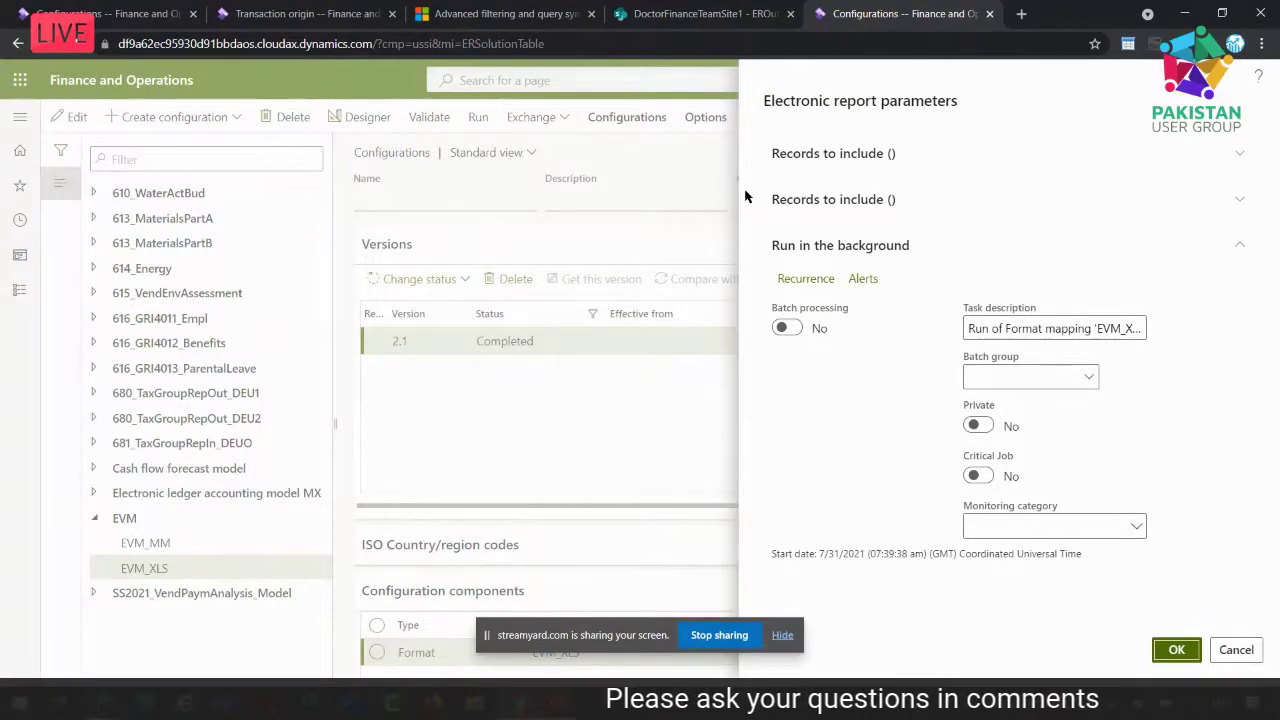
left_click(805, 160)
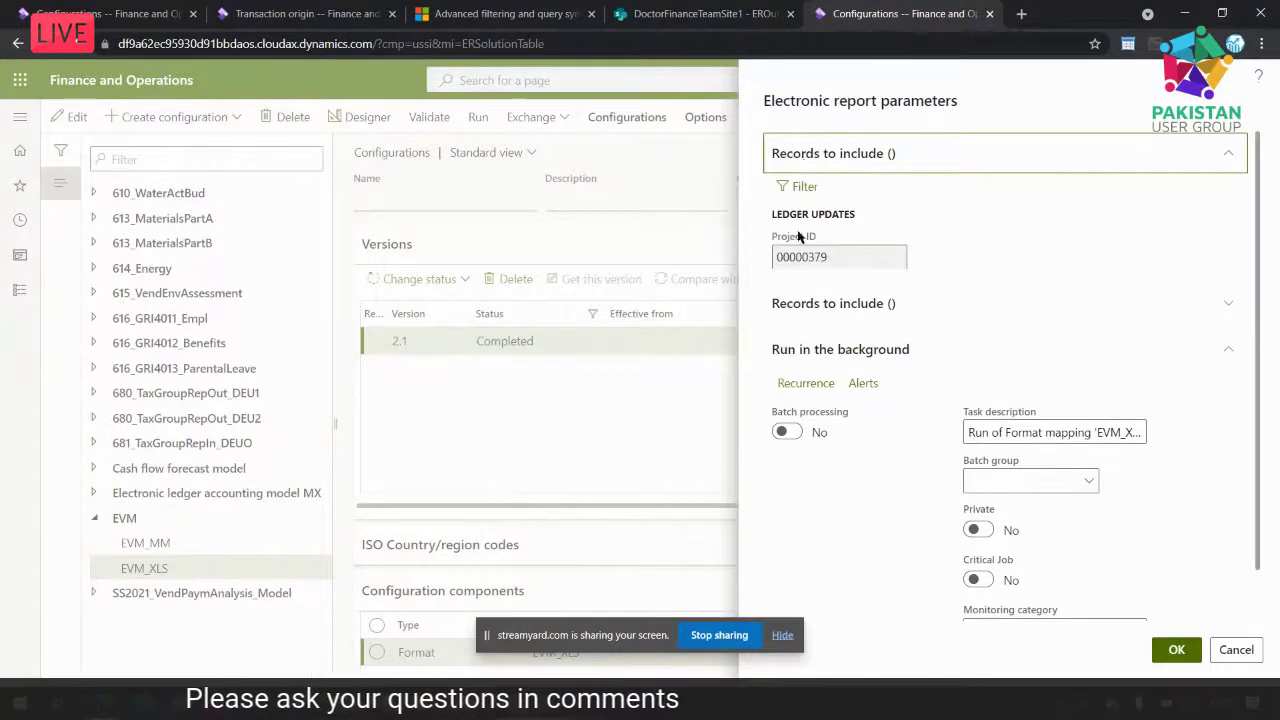
left_click(800, 308)
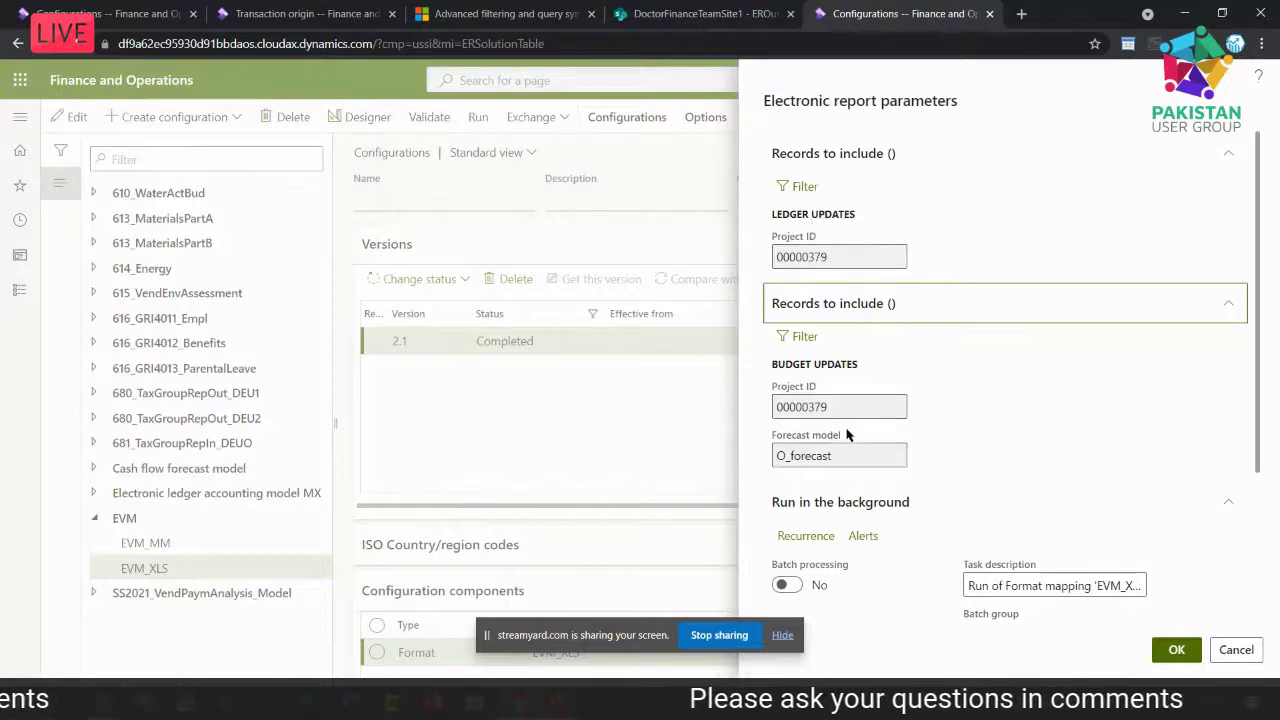
left_click(825, 456)
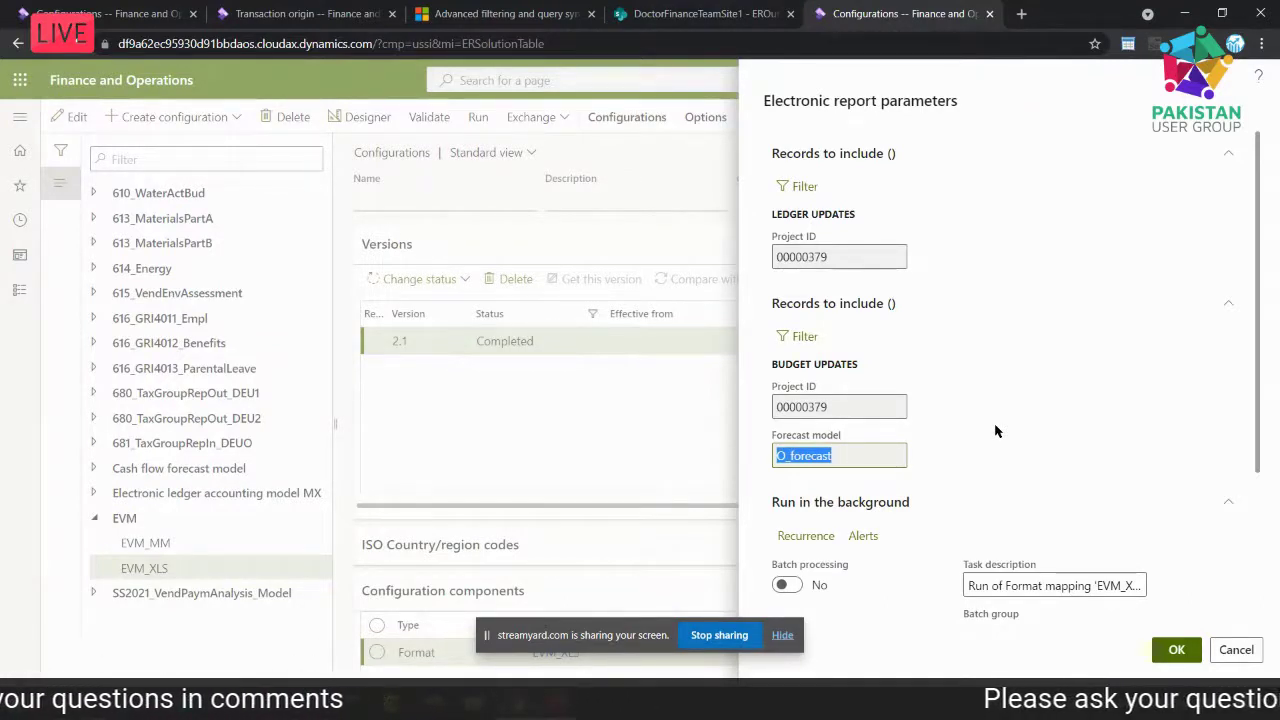
left_click(1174, 651)
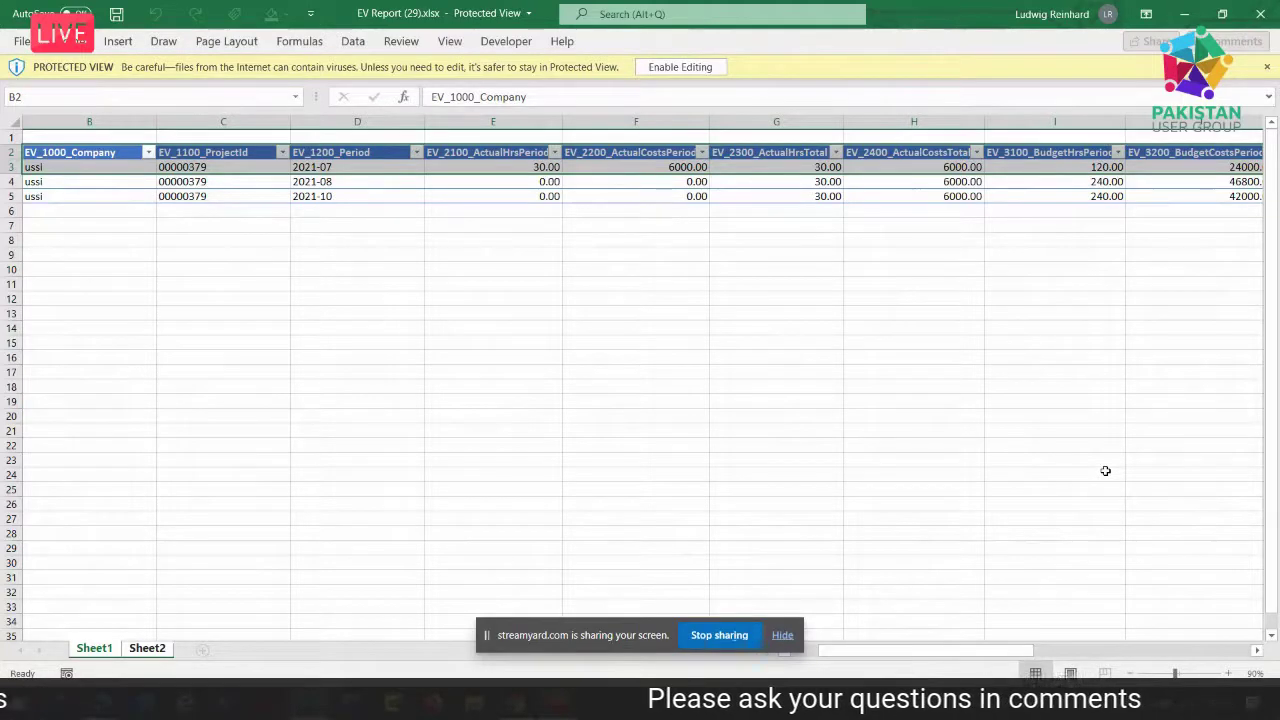
In Excel, enable editing of the generated EV Report workbook and refresh the earned value pivot table and chart on Sheet2
left_click(680, 67)
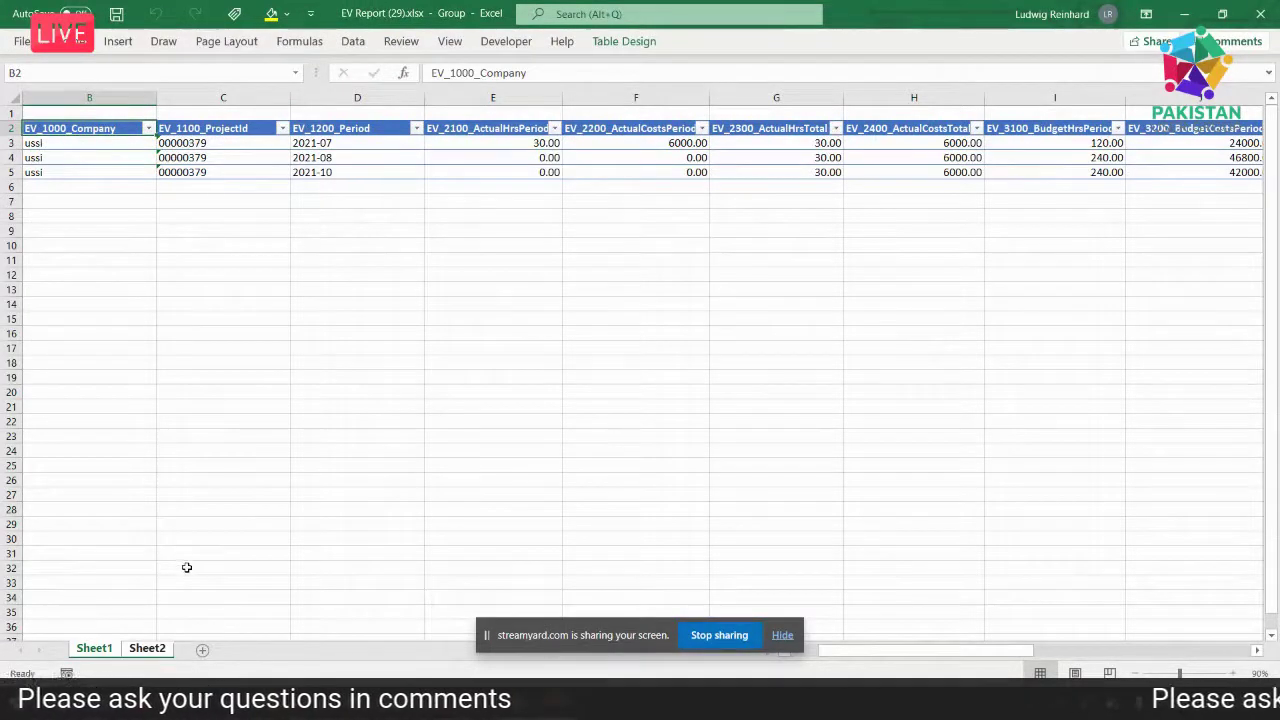
left_click(146, 649)
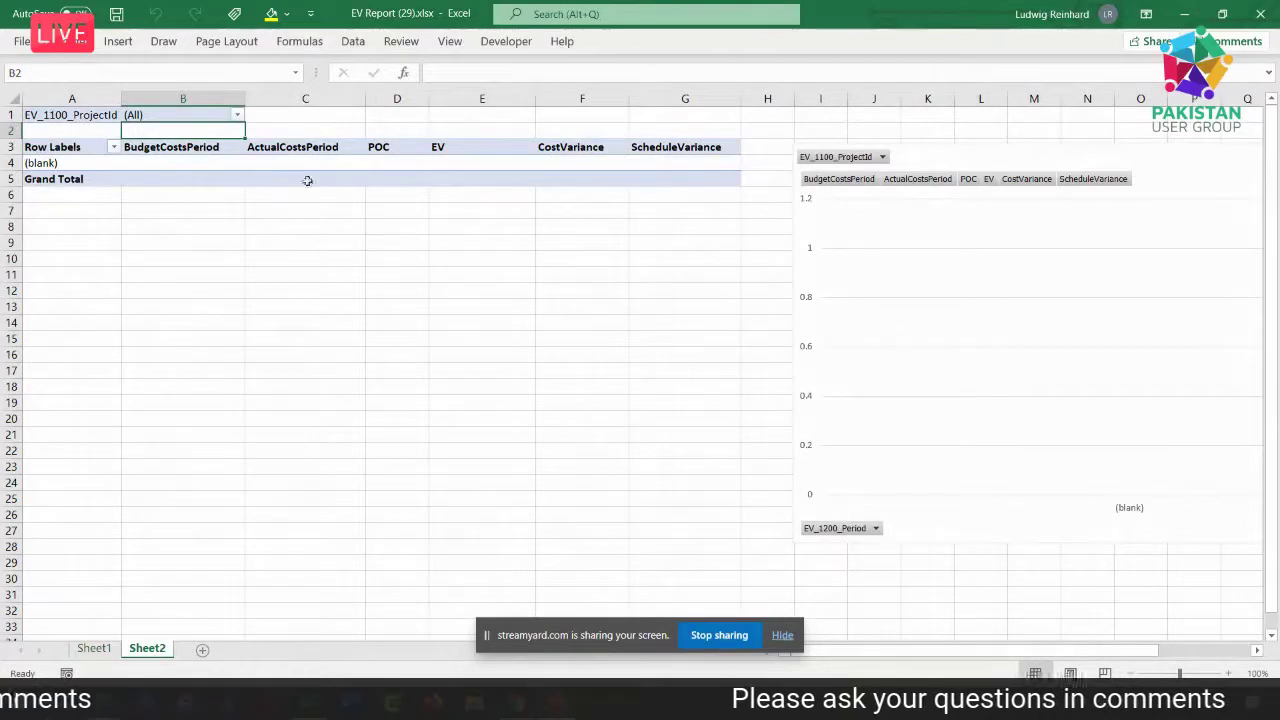
left_click(354, 46)
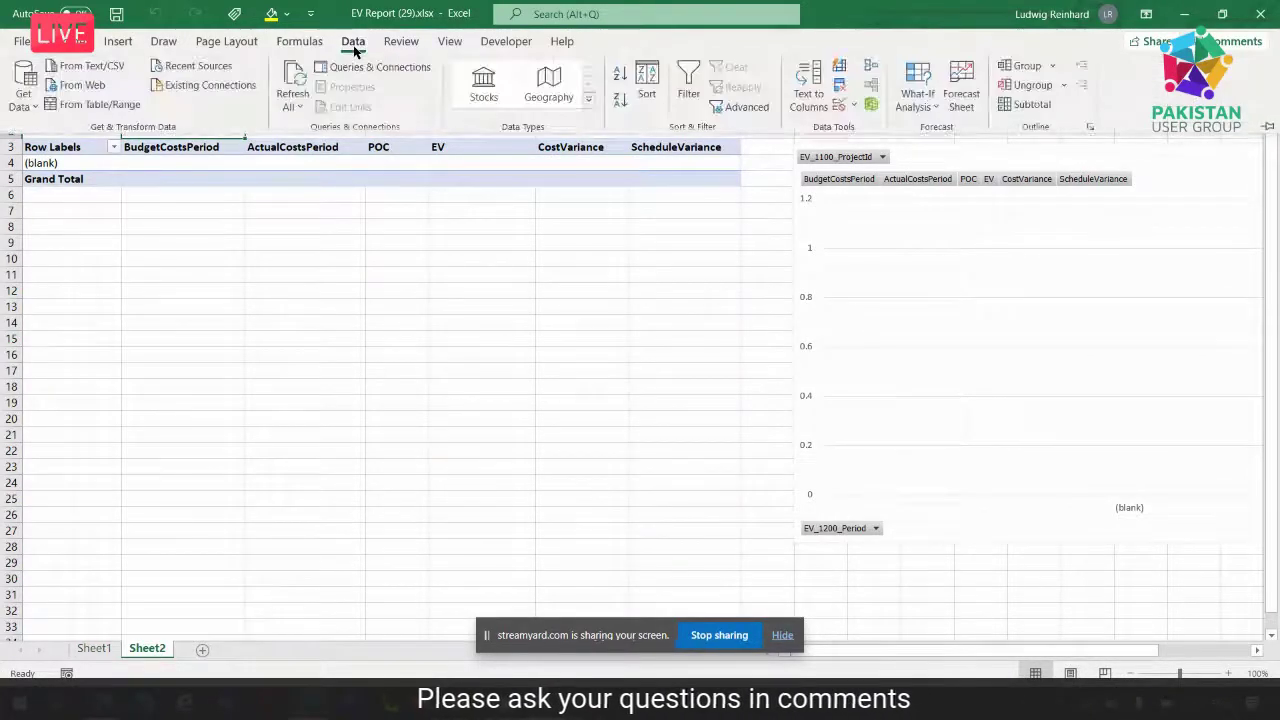
left_click(292, 80)
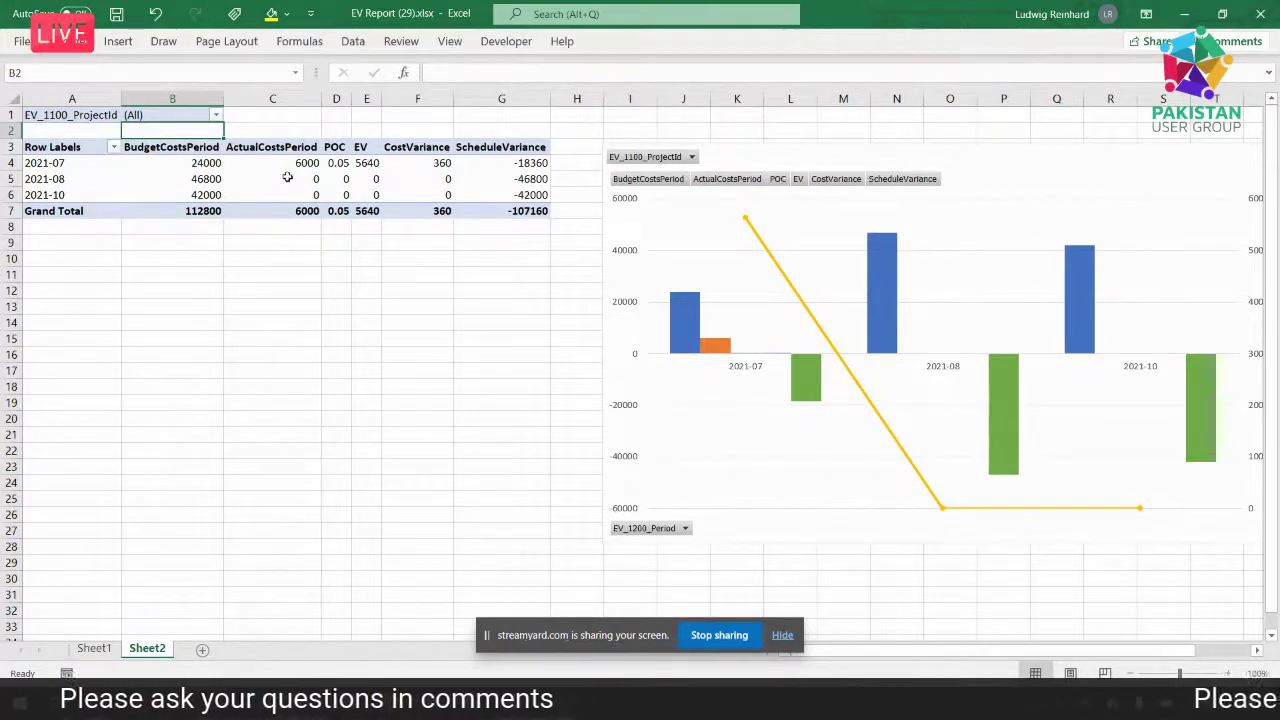
mouse_move(331, 165)
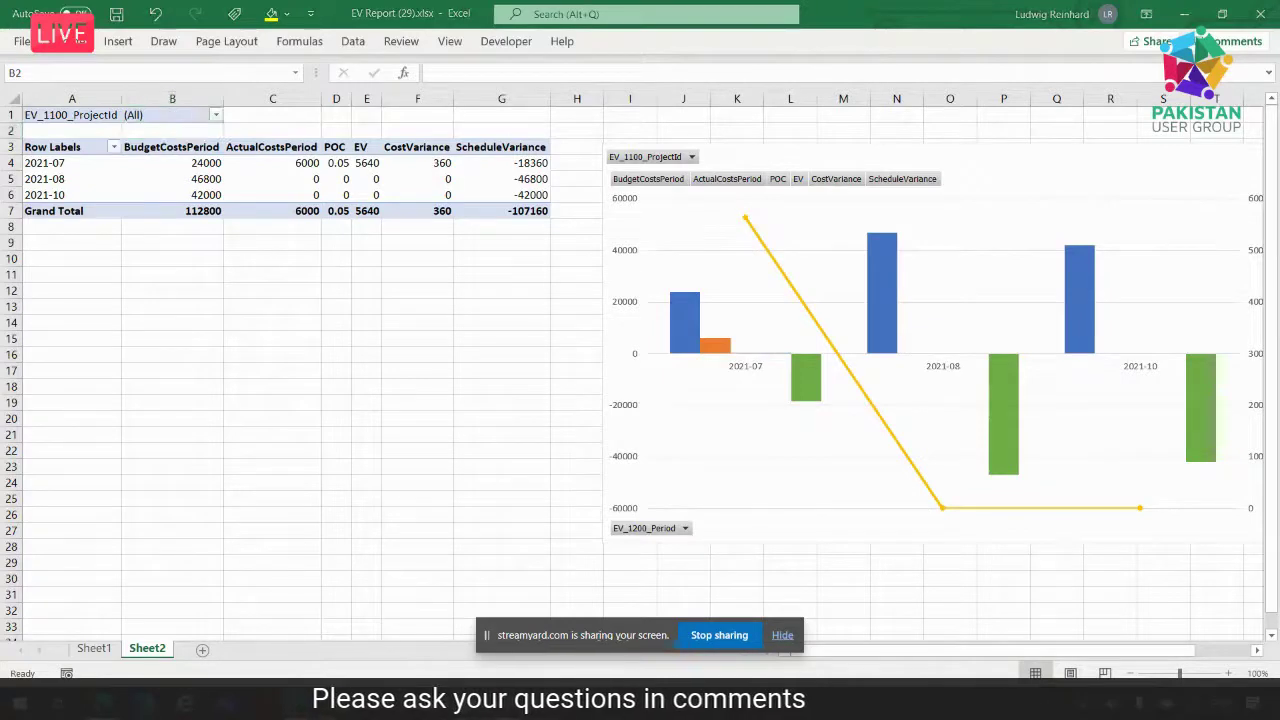
Switch back to Finance and Operations, duplicate the Configurations page in a new browser tab and open the All projects list there
key("alt+Tab")
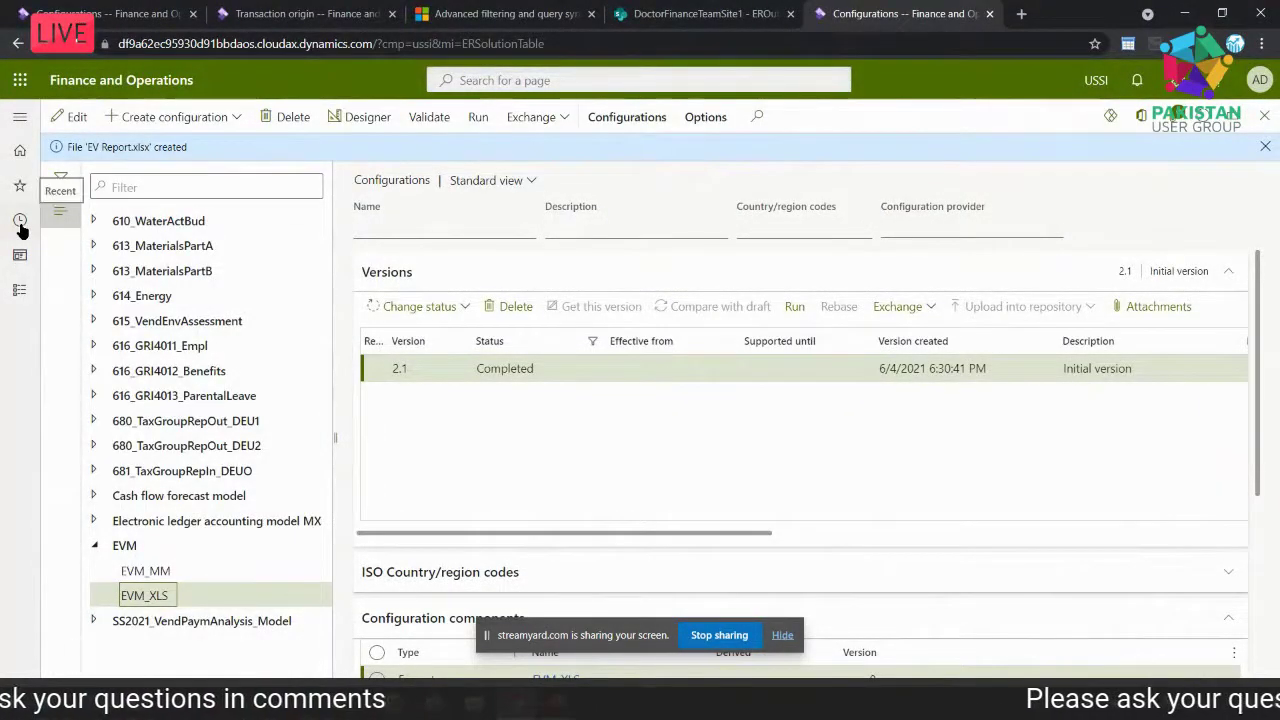
right_click(860, 20)
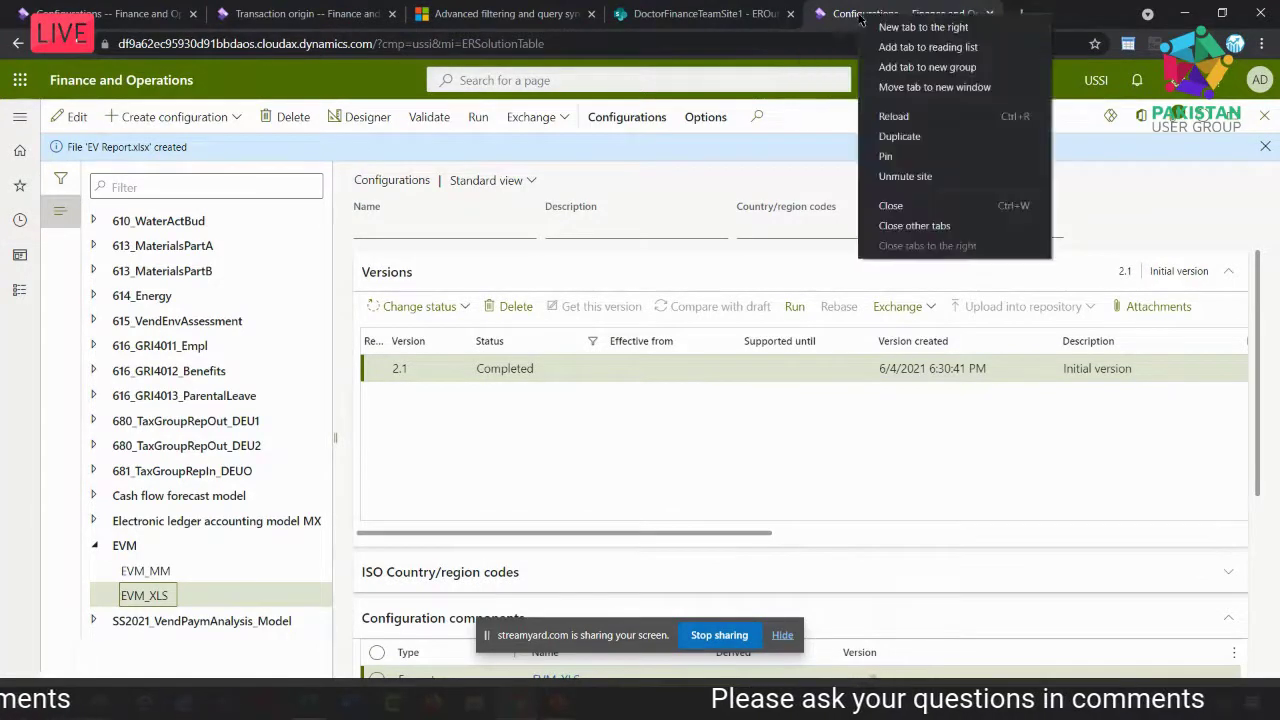
left_click(907, 147)
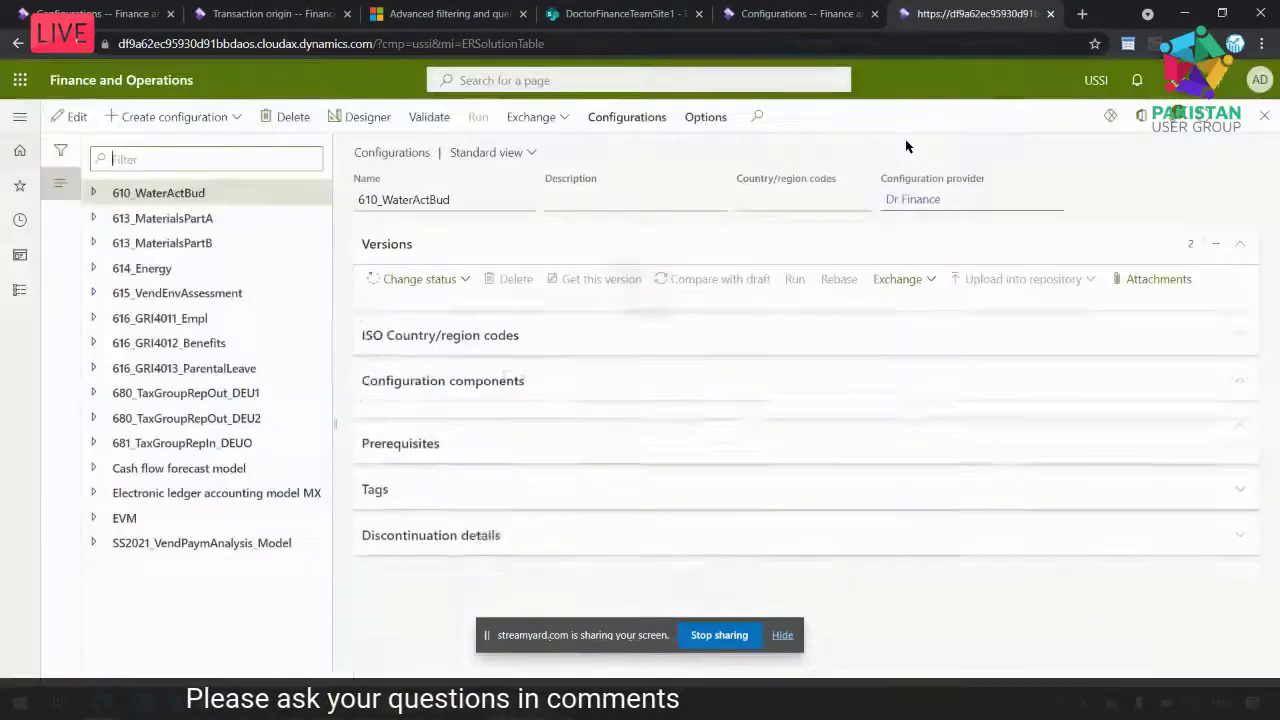
left_click(18, 222)
left_click(55, 289)
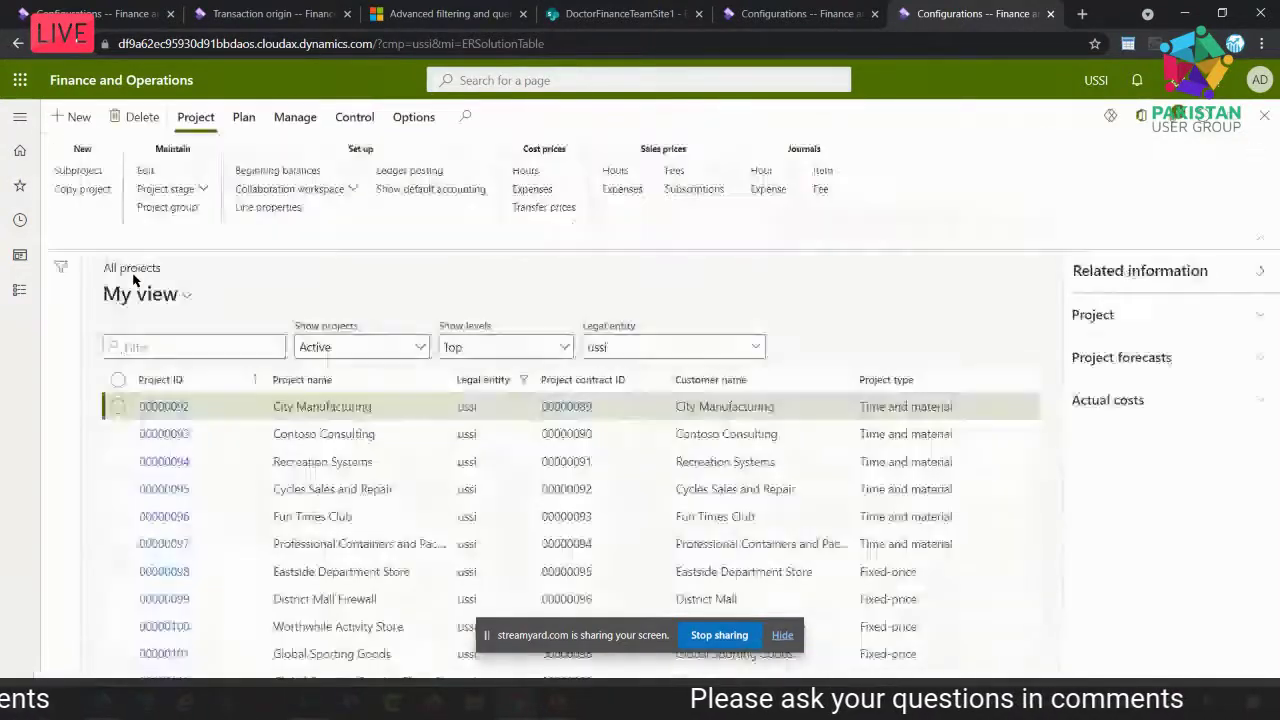
Sort the projects by Project ID in descending order and open the work breakdown structure of Project 380
left_click(189, 381)
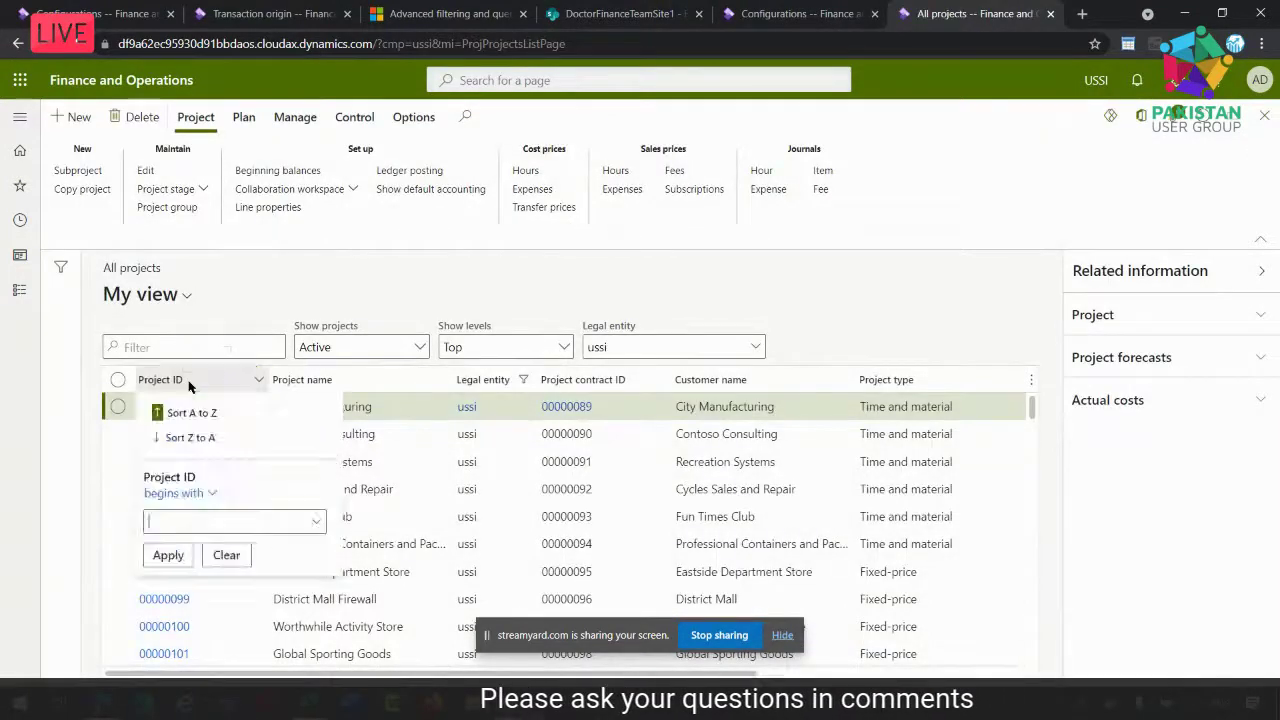
left_click(190, 440)
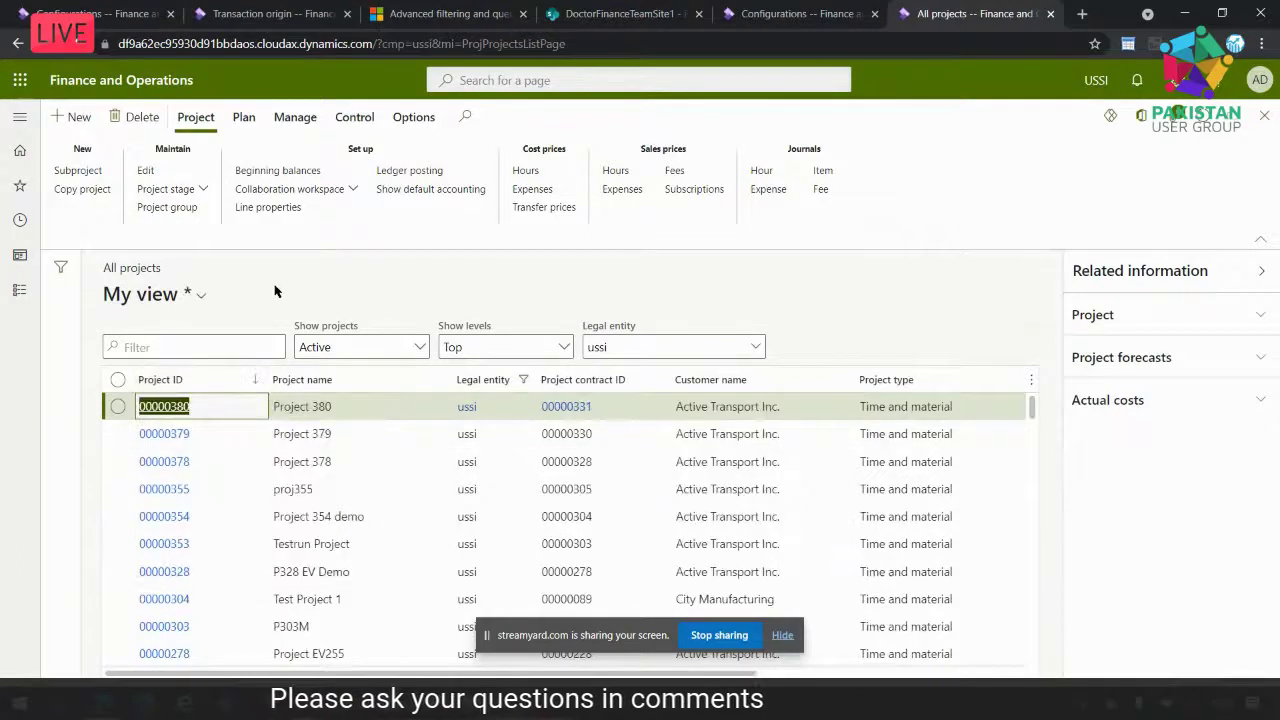
left_click(245, 128)
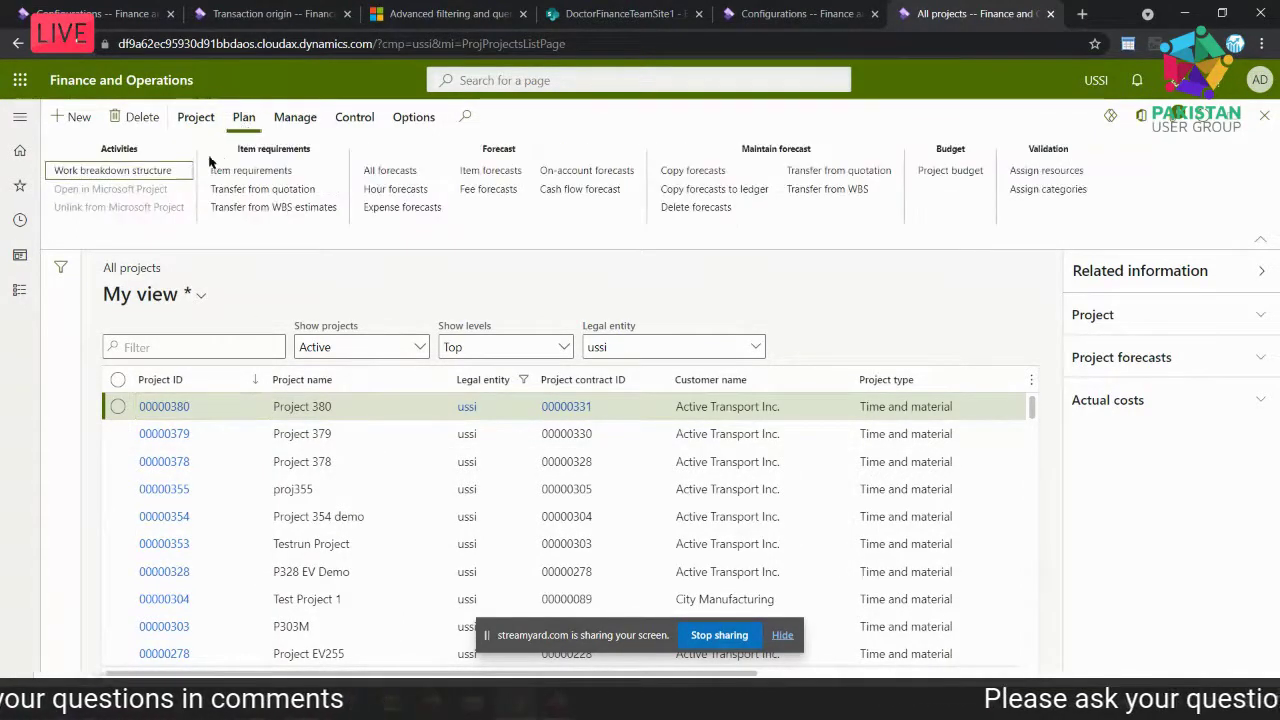
left_click(150, 172)
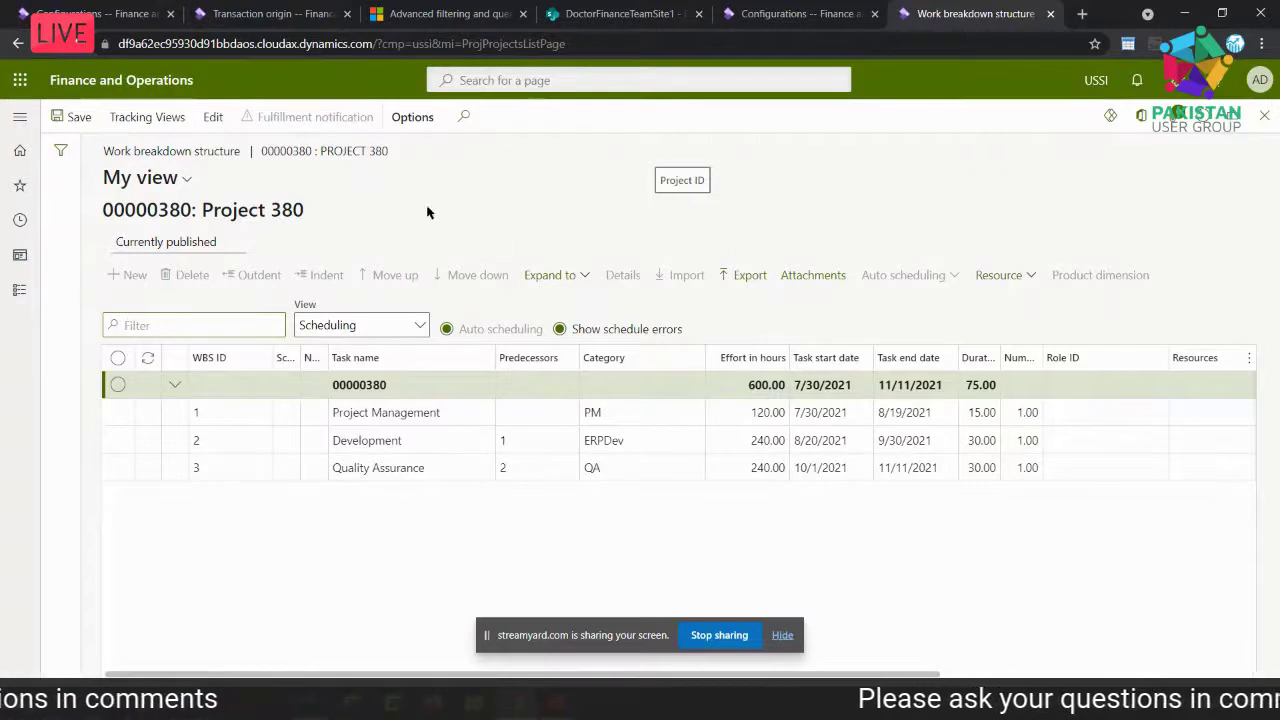
Edit the work breakdown structure and add a task named Task 4 with an effort of 50 hours below Quality Assurance
left_click(213, 118)
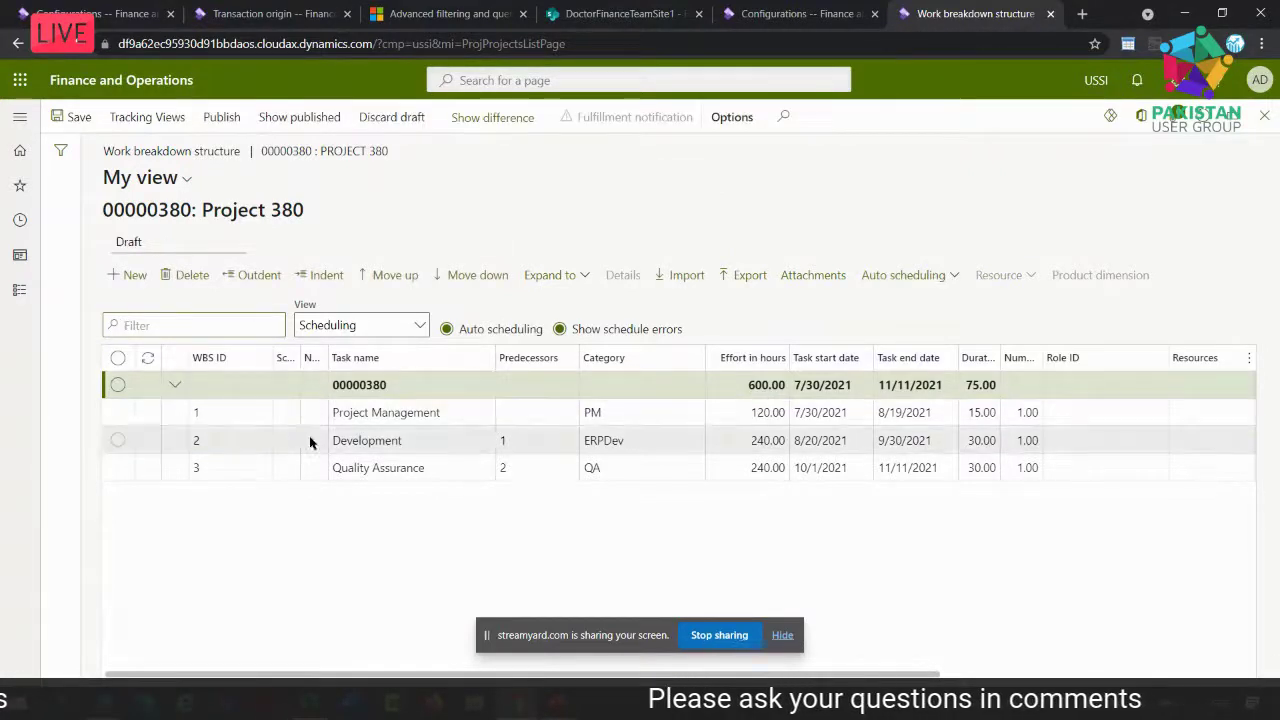
left_click(359, 470)
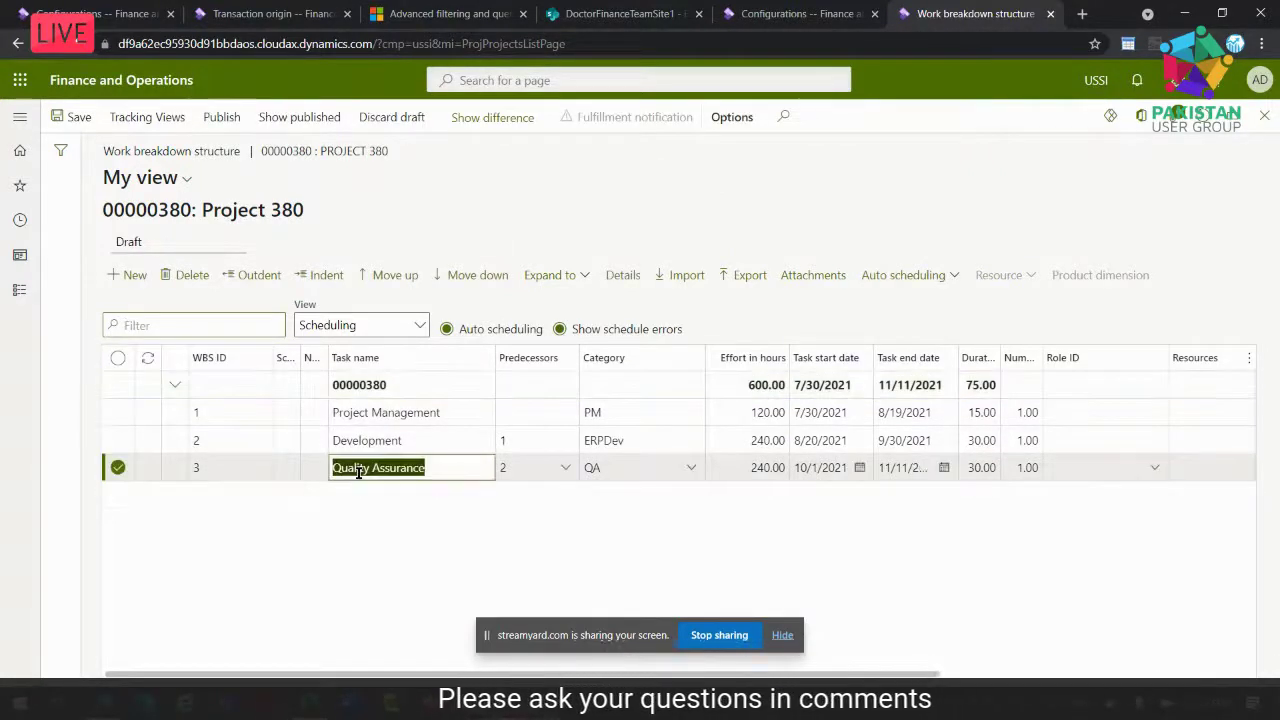
key("alt+n")
left_click(363, 492)
type("T")
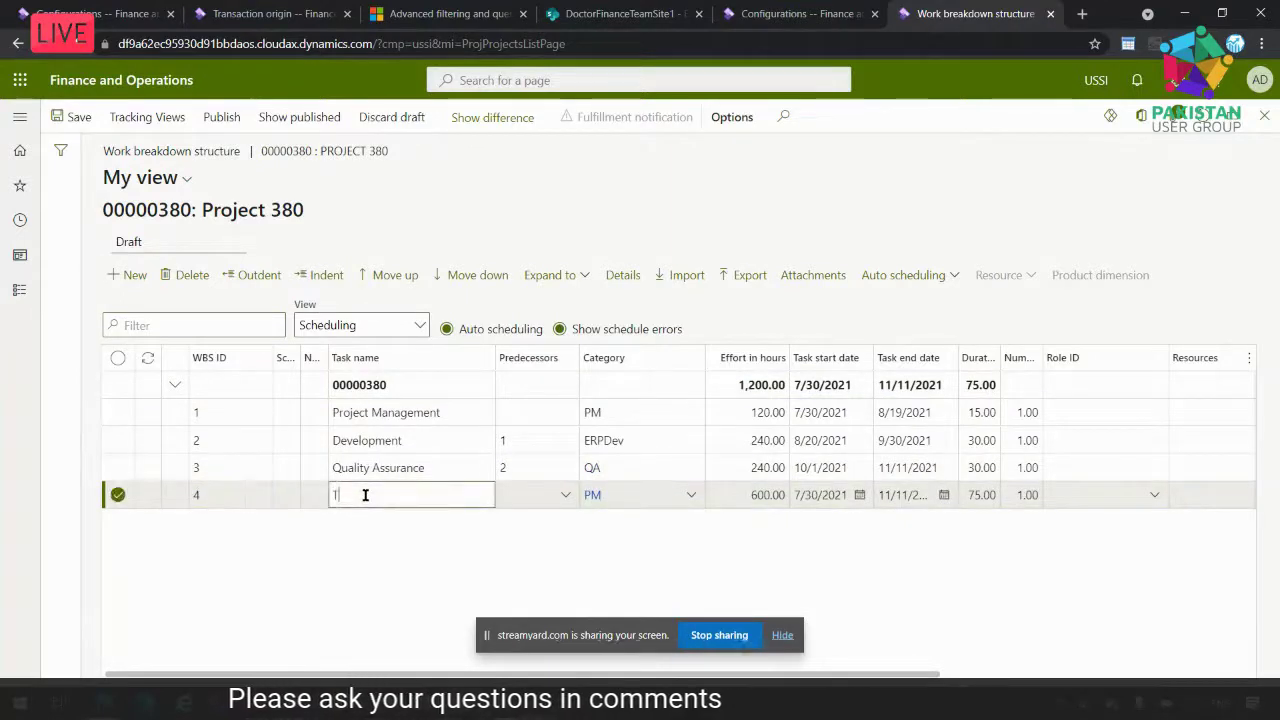
type("ask ")
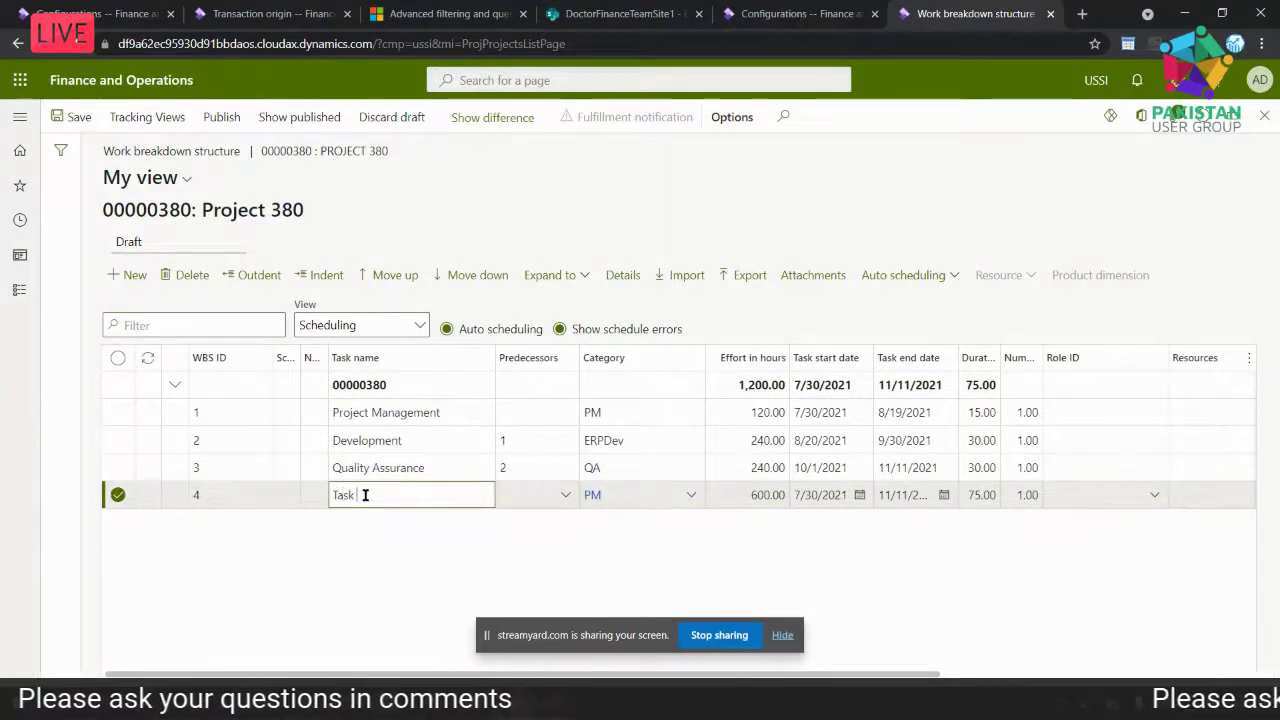
type("4")
key("Tab")
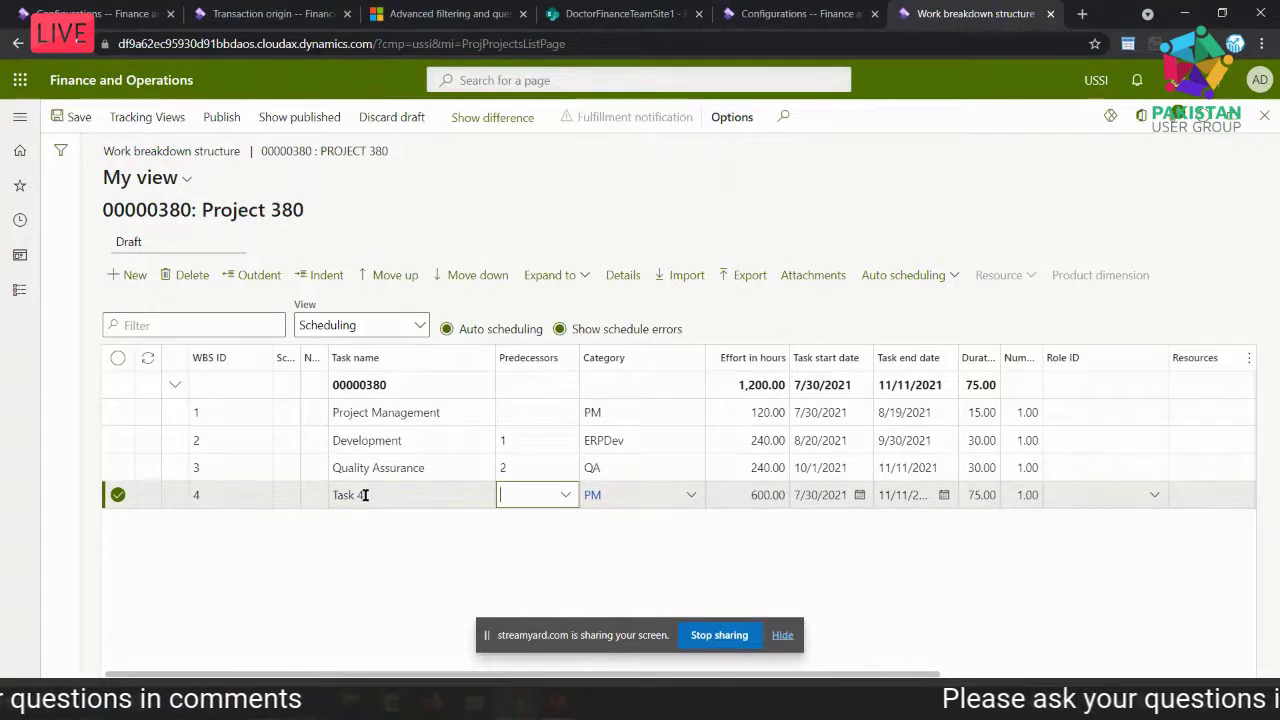
left_click(748, 494)
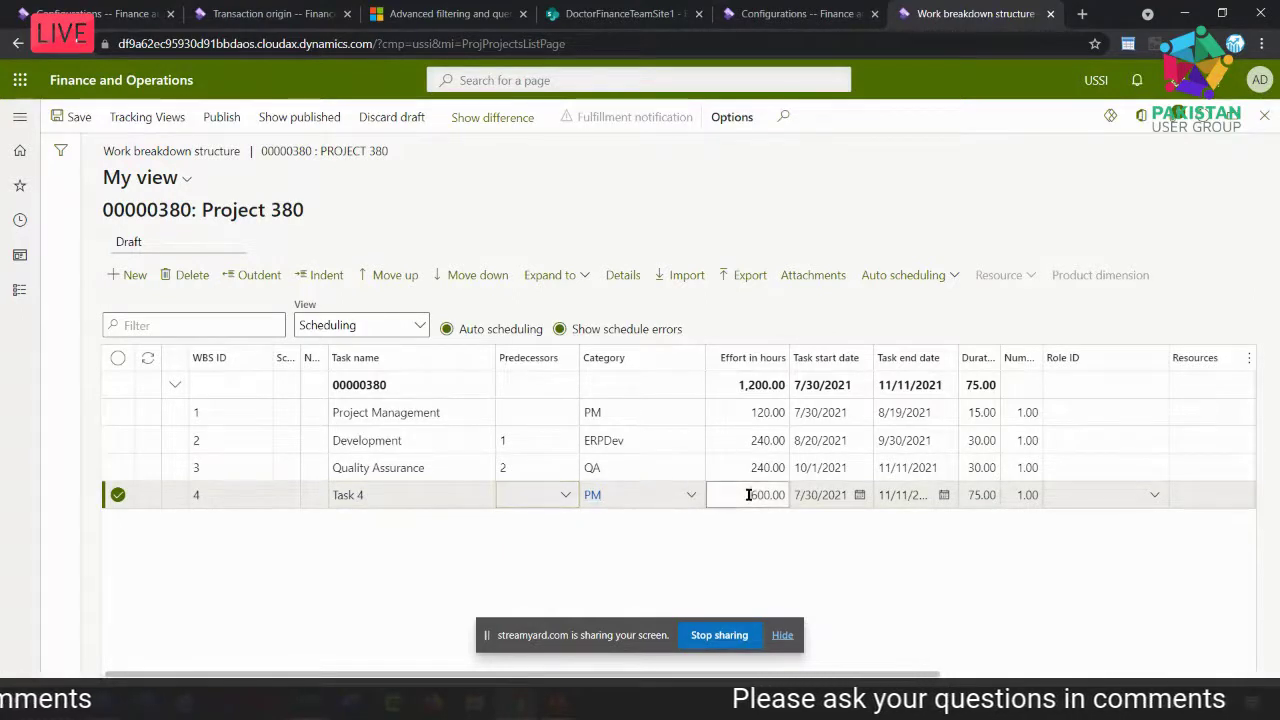
type("50")
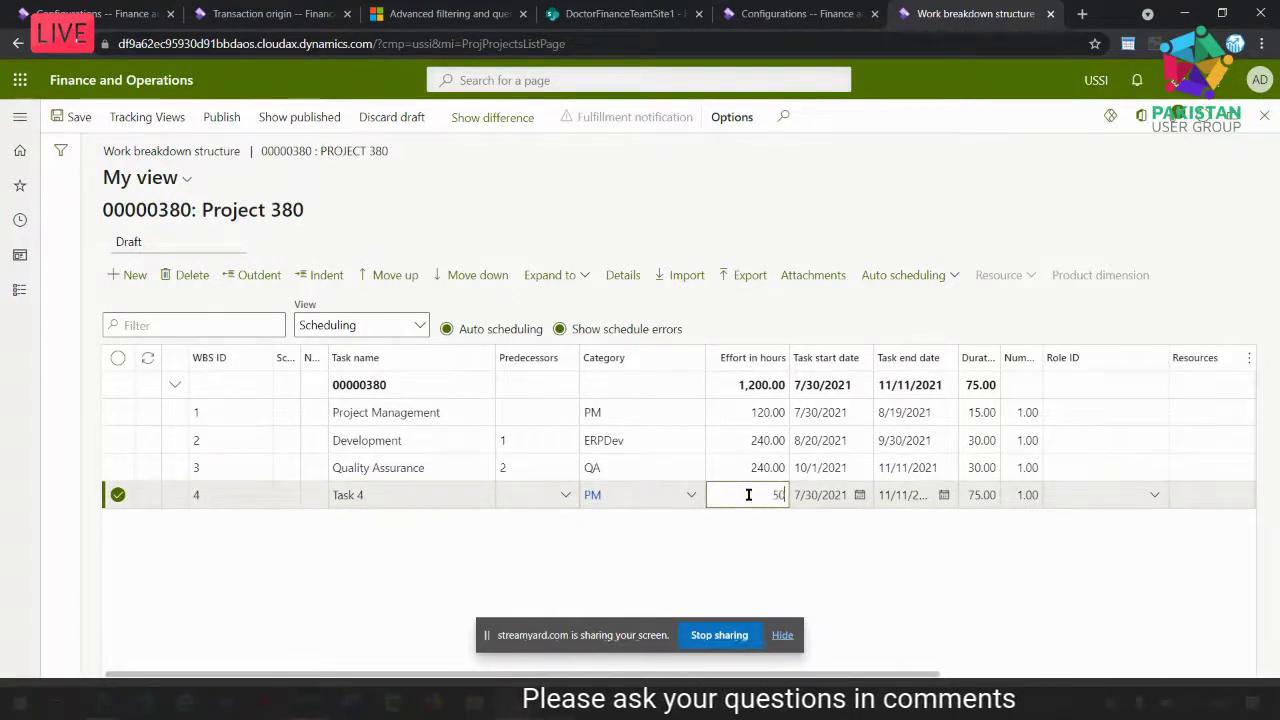
key("Tab")
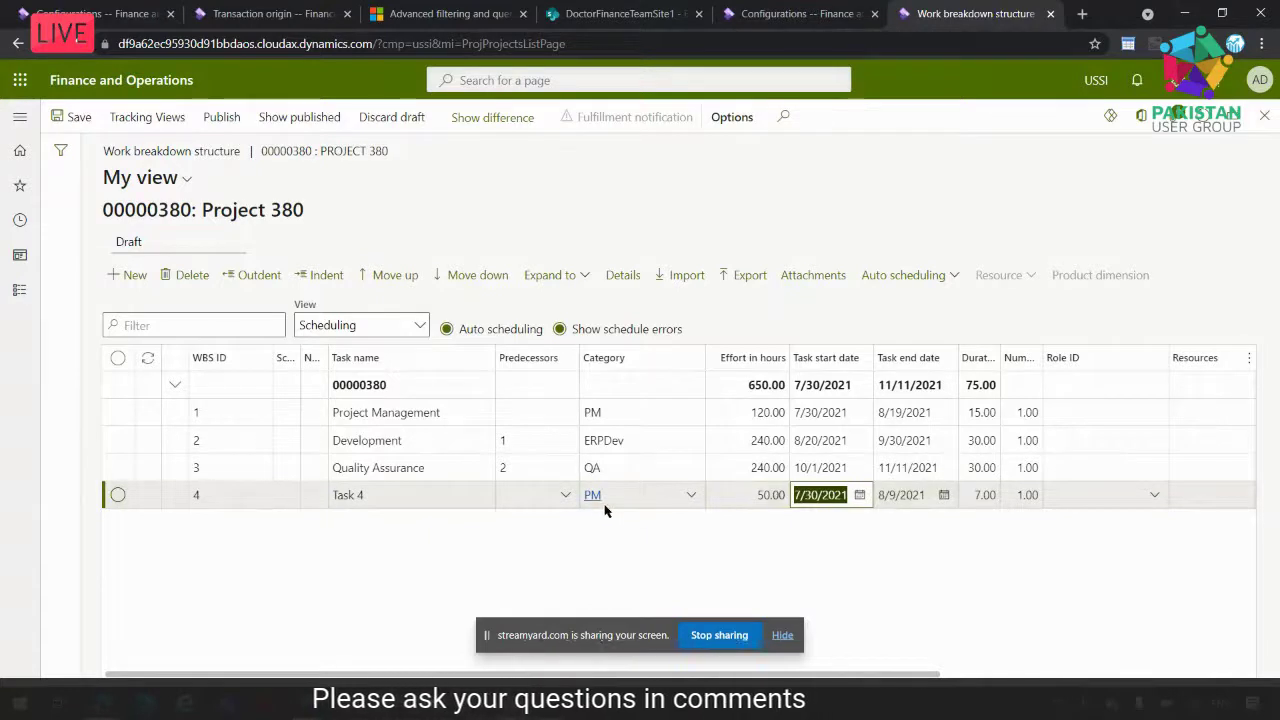
Make Quality Assurance the predecessor of Task 4 and publish the work breakdown structure
left_click(564, 500)
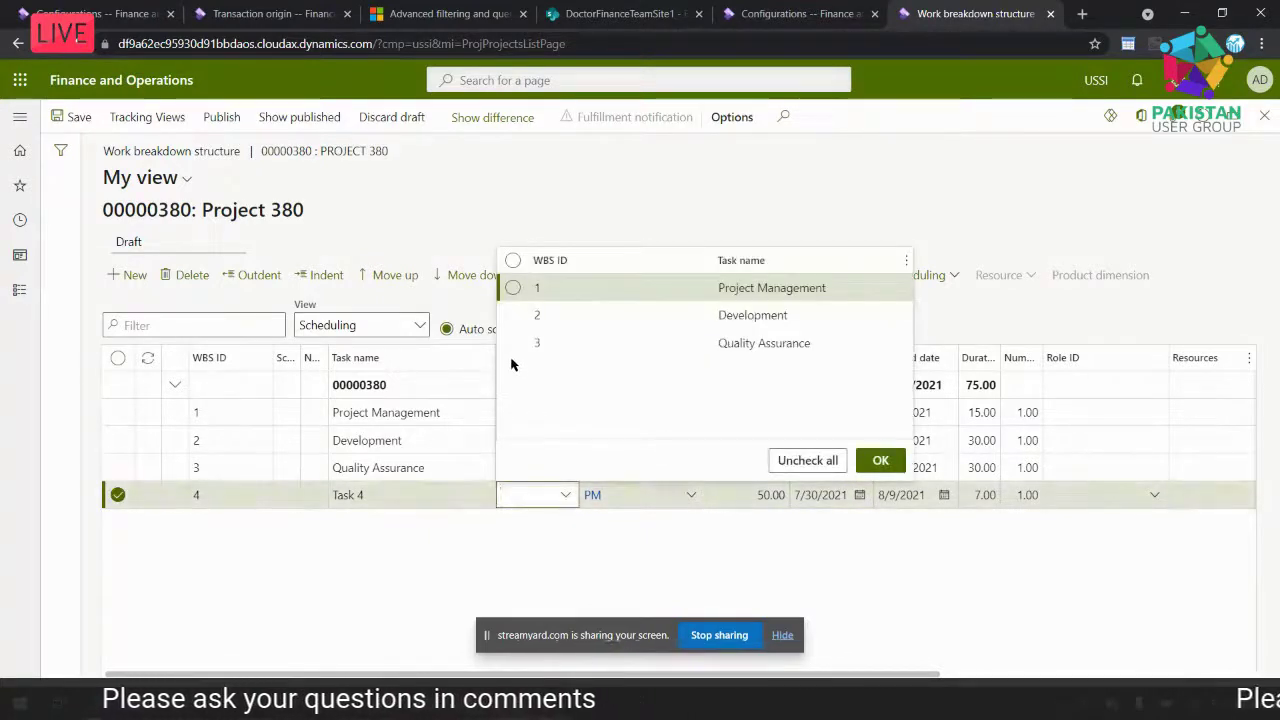
left_click(512, 345)
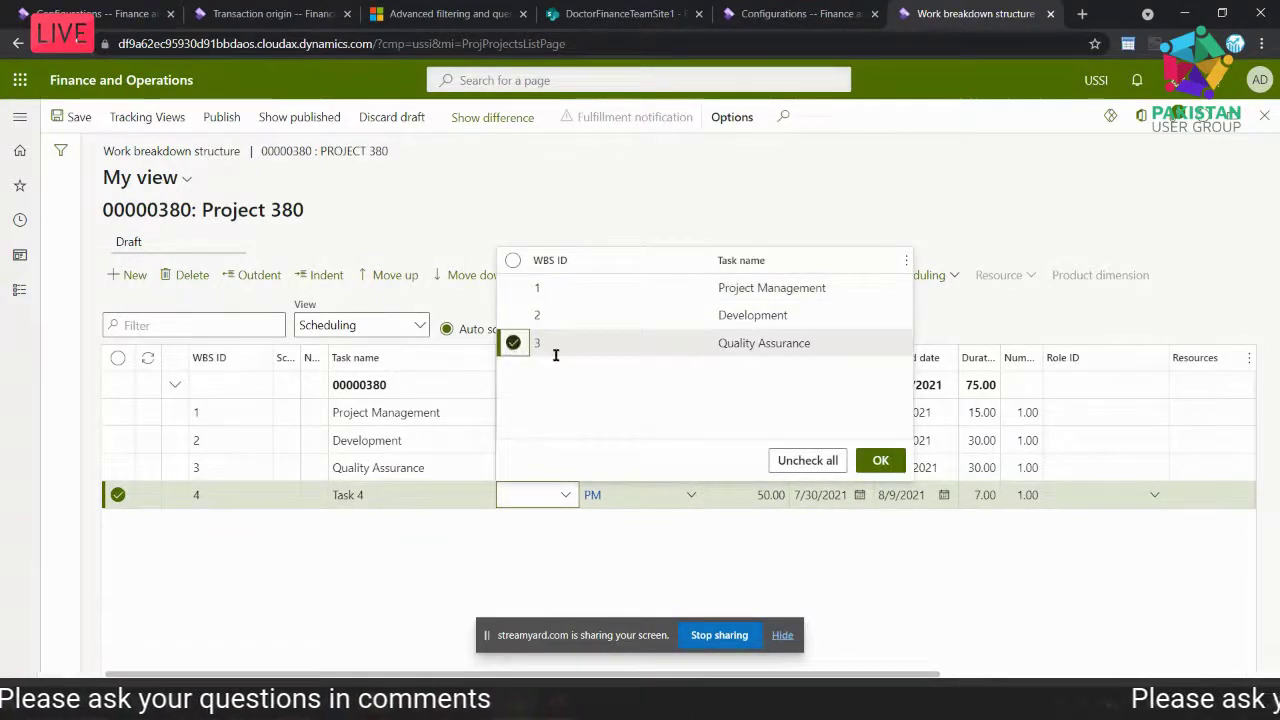
left_click(879, 461)
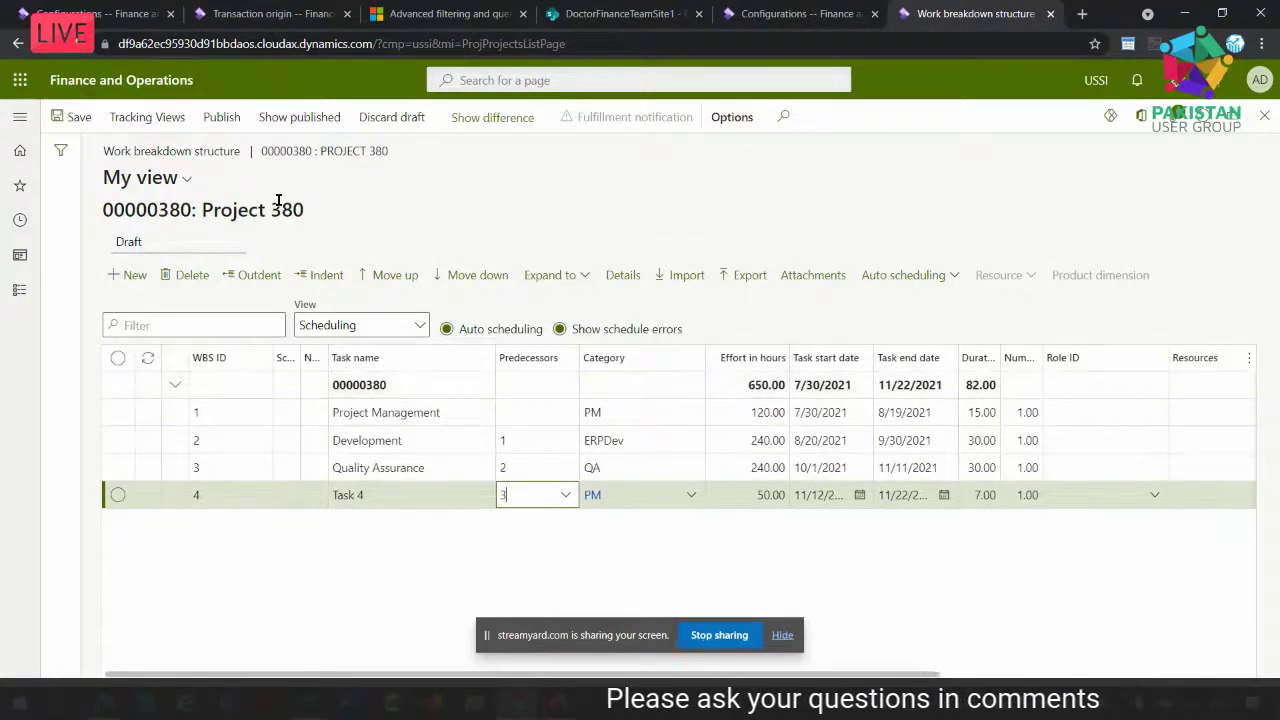
left_click(221, 119)
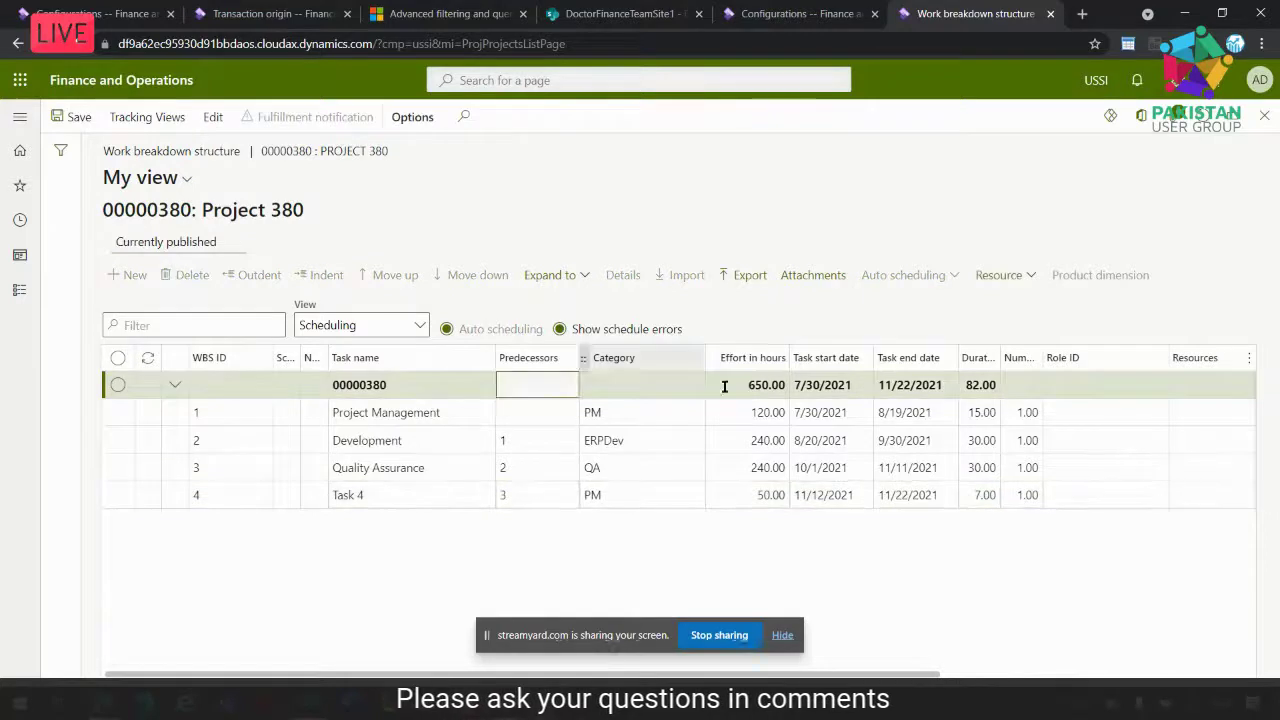
Examine the total cost and sales prices in the Cost estimates view, and close the work breakdown structure
left_click(419, 327)
left_click(380, 375)
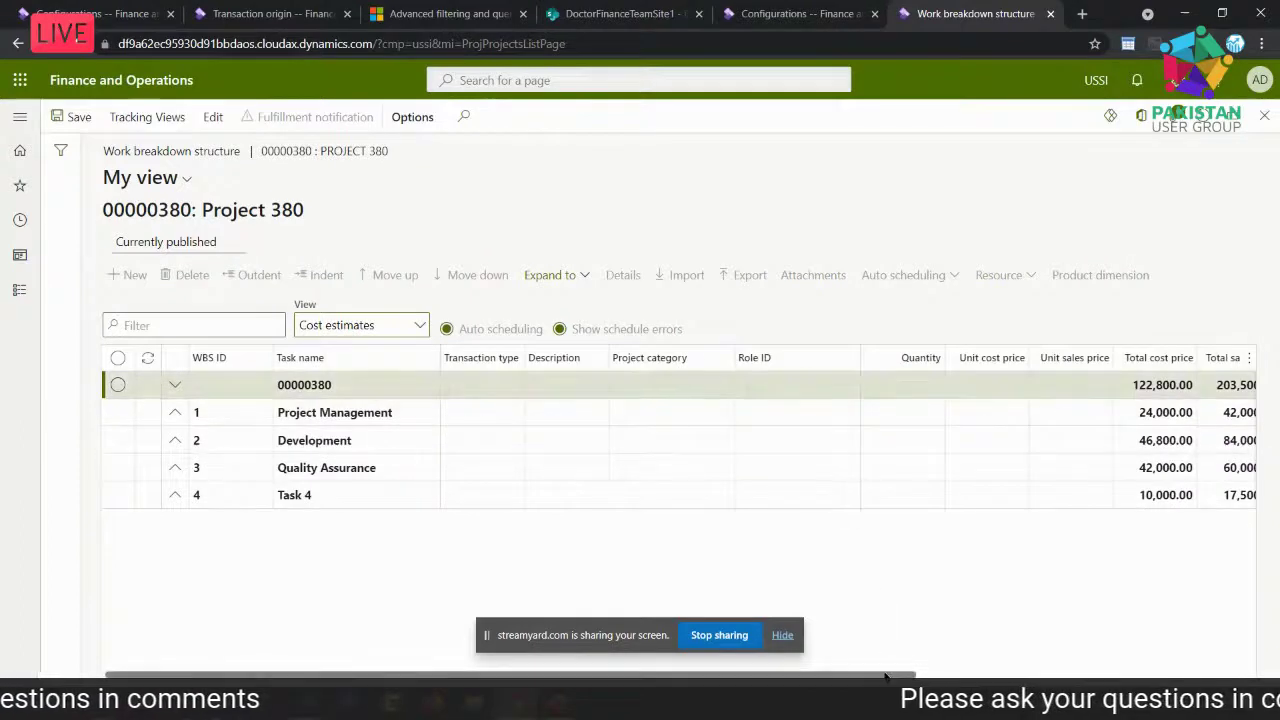
left_click_drag(885, 680, 990, 678)
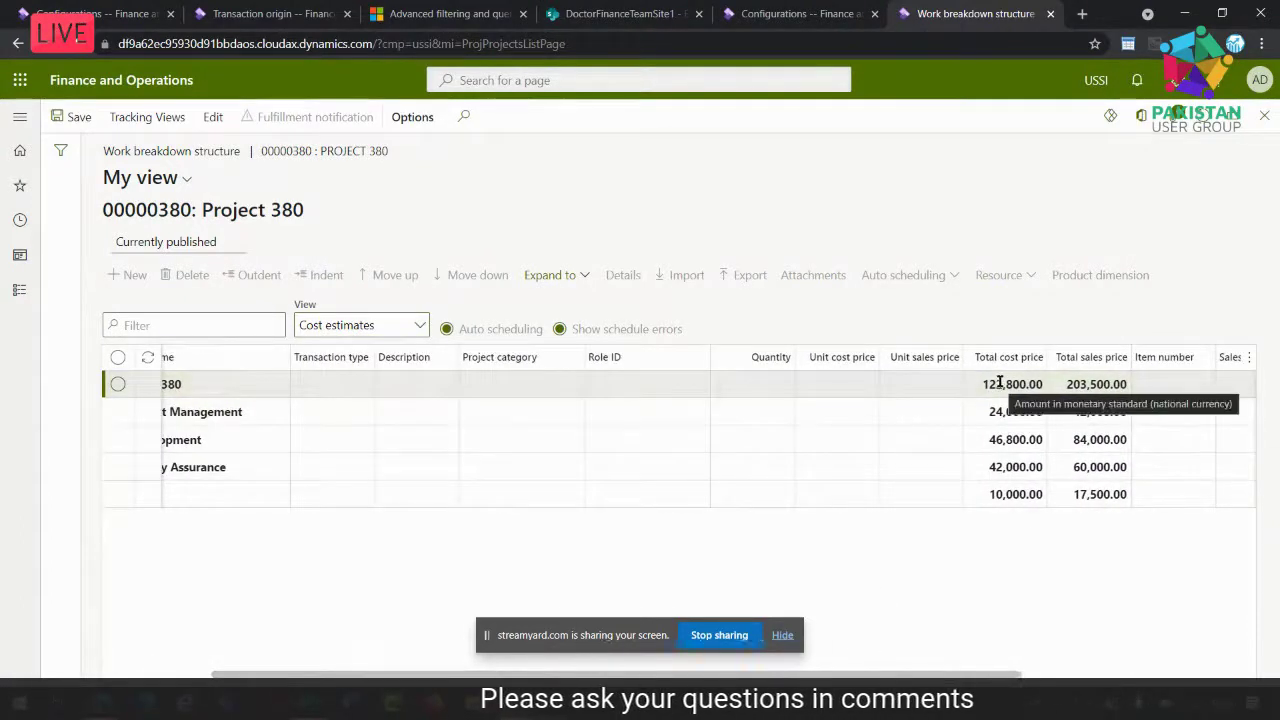
left_click(1263, 118)
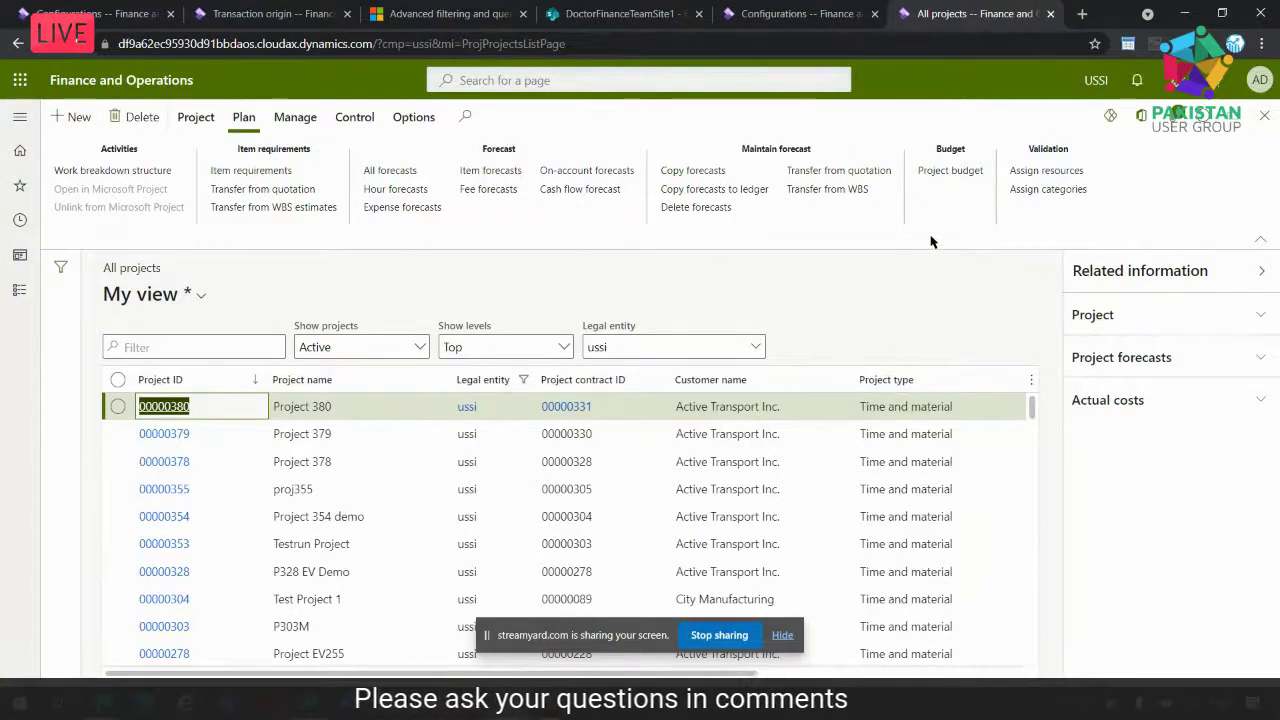
Open Project 380's budget and create a new revision with external reference CR1 and description Change Request
left_click(945, 171)
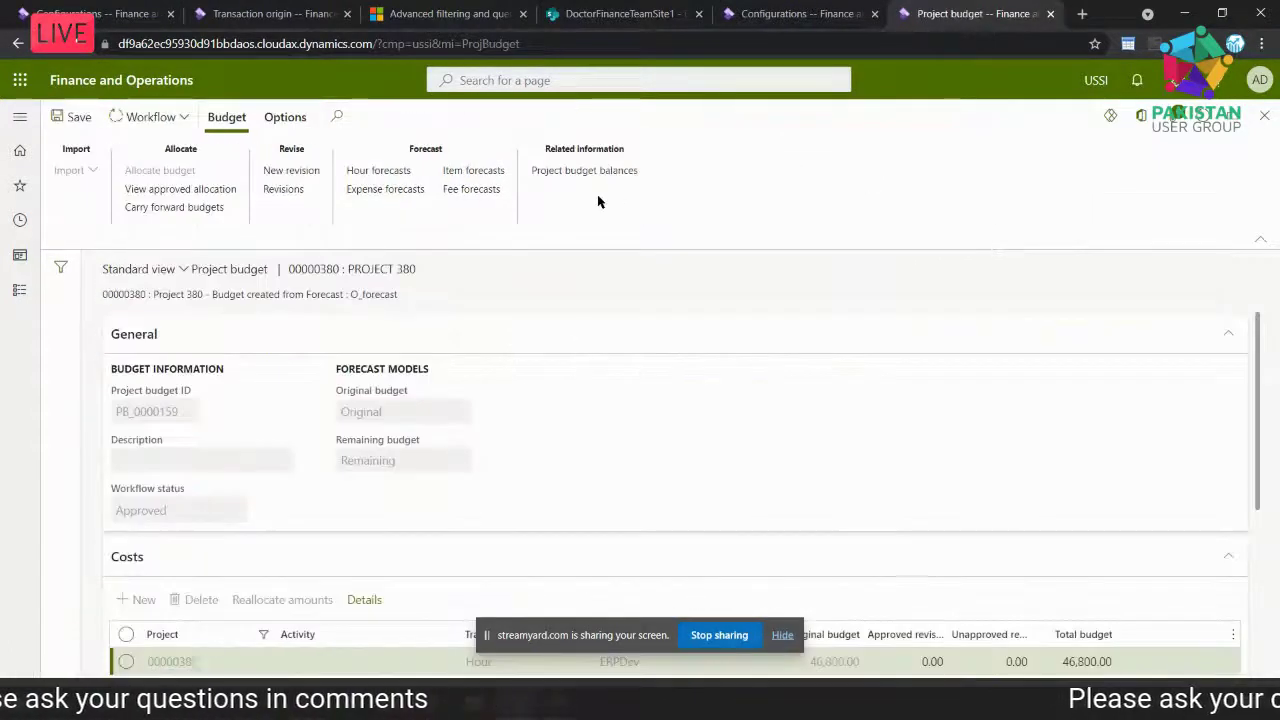
left_click(287, 172)
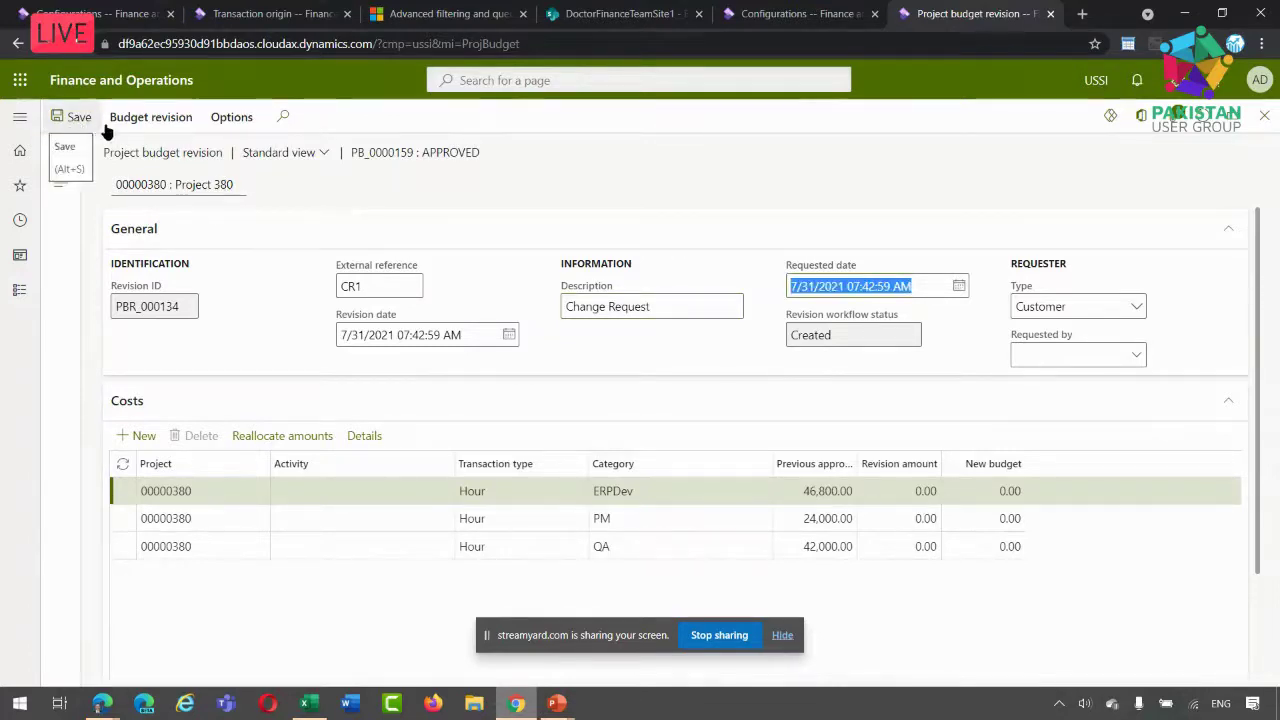
Import the WBS Estimates into the budget revision with forecast model T_Forecast, summarized by category
left_click(140, 118)
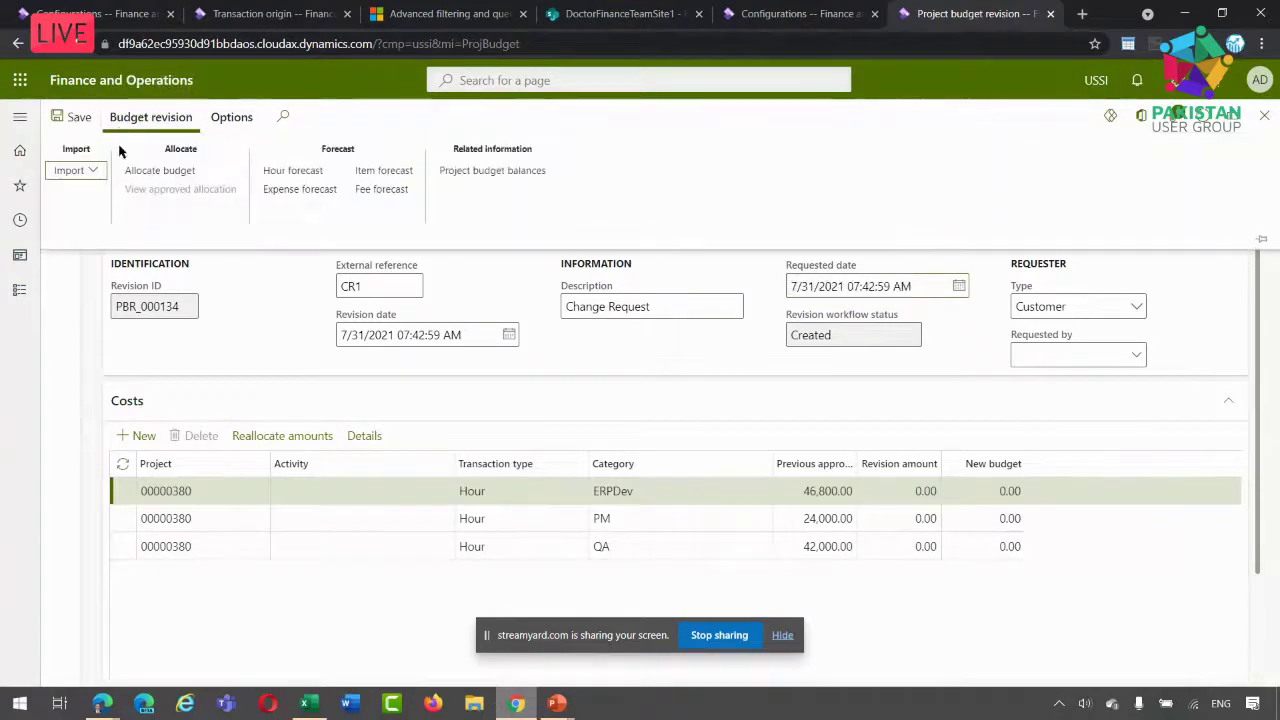
left_click(72, 171)
left_click(228, 298)
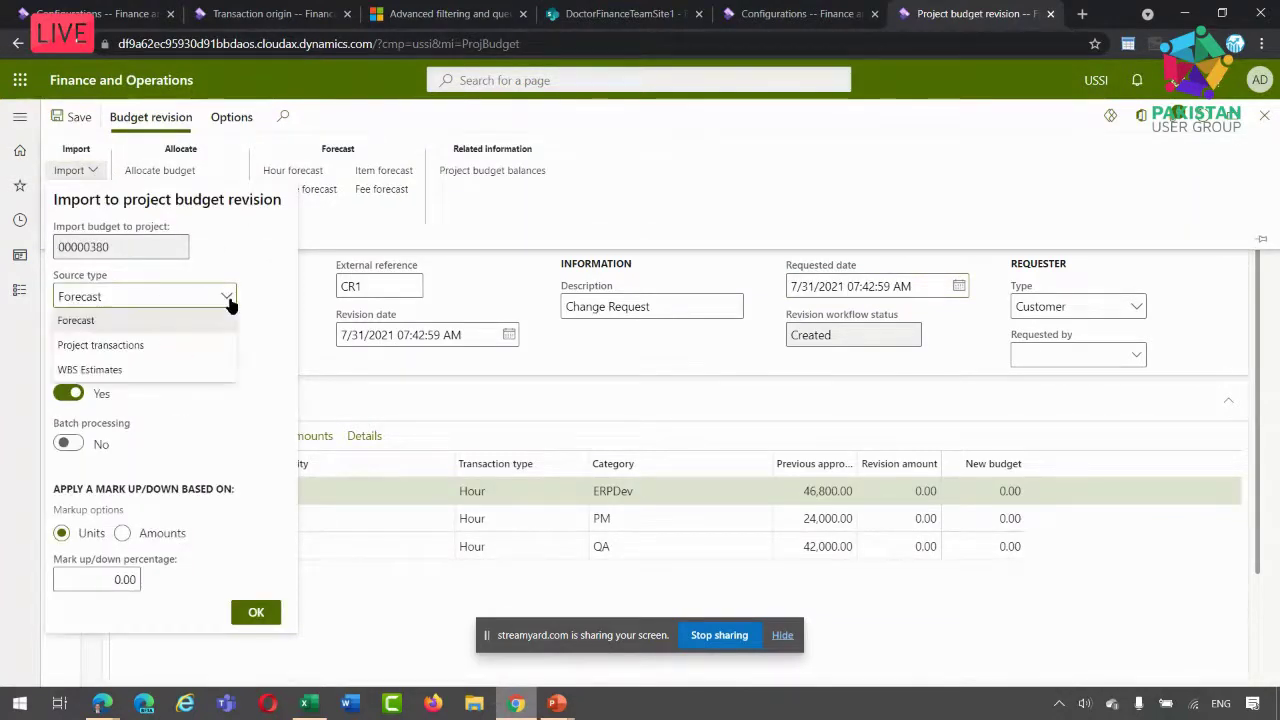
left_click(190, 370)
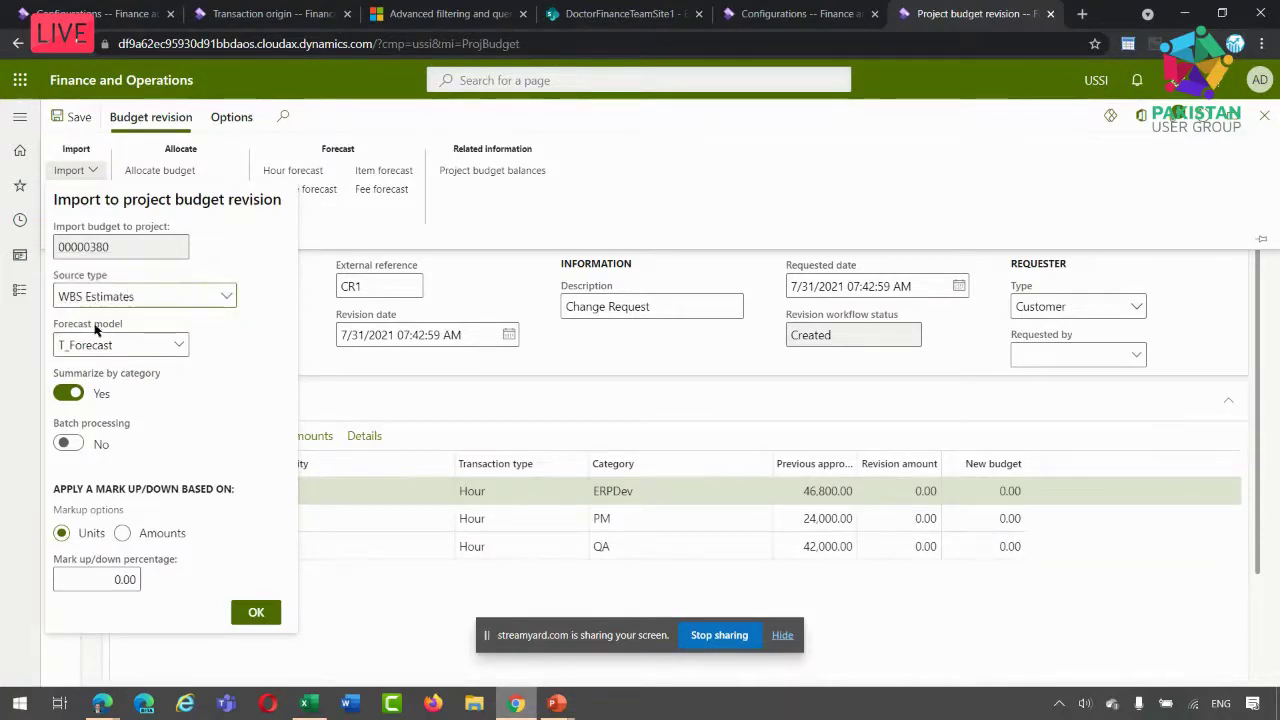
left_click(255, 614)
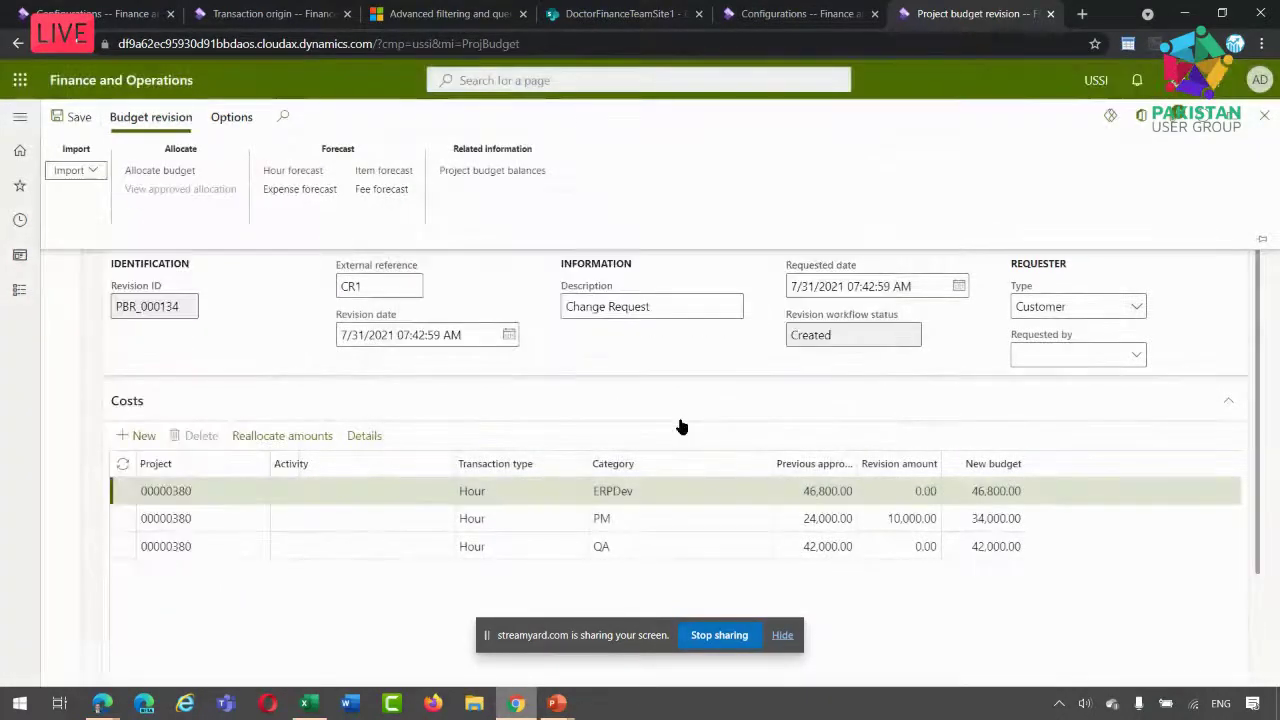
Check the revision amounts, save and submit the budget revision to workflow without a comment, and return to the projects list
scroll(680, 426, "down", 2)
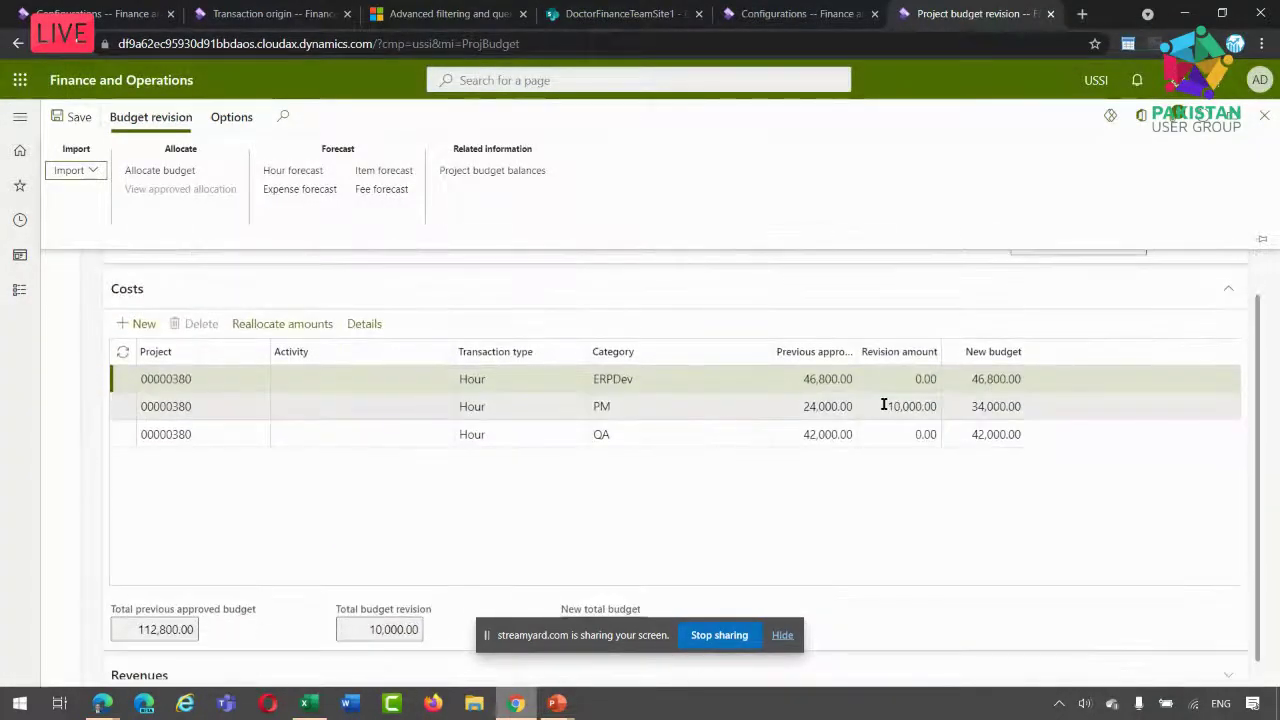
left_click(884, 405)
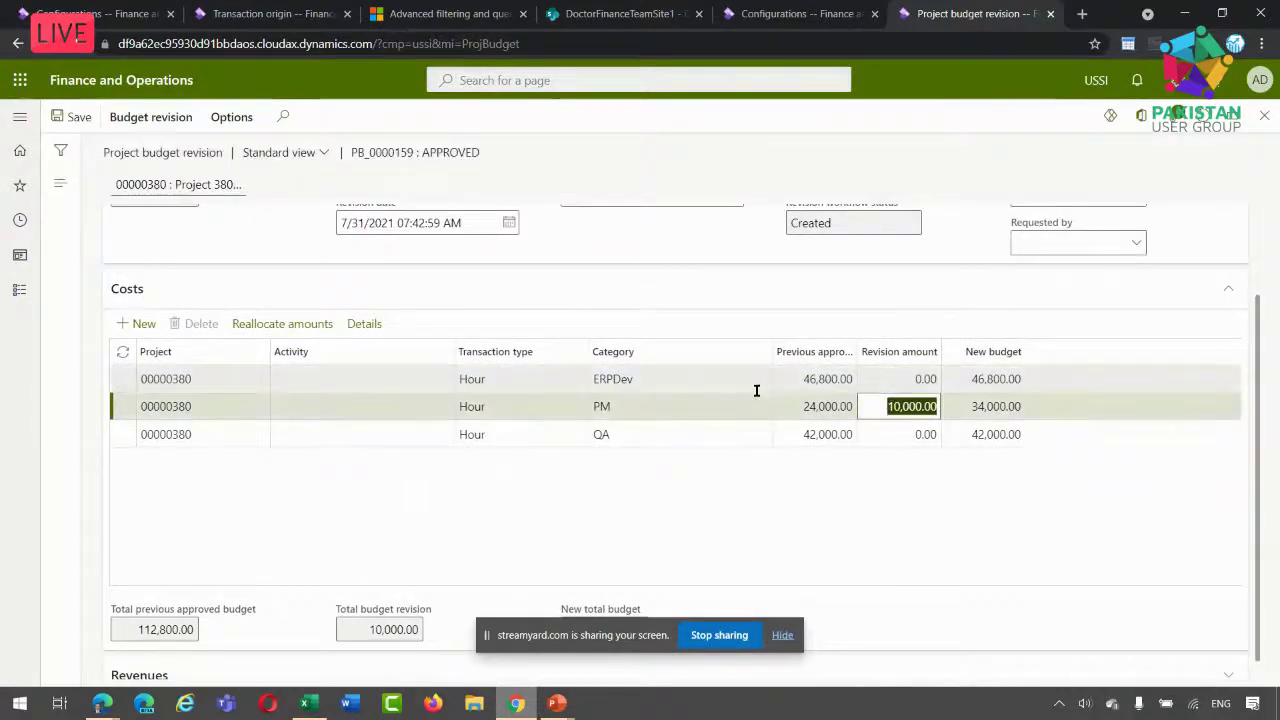
scroll(651, 480, "down", 1)
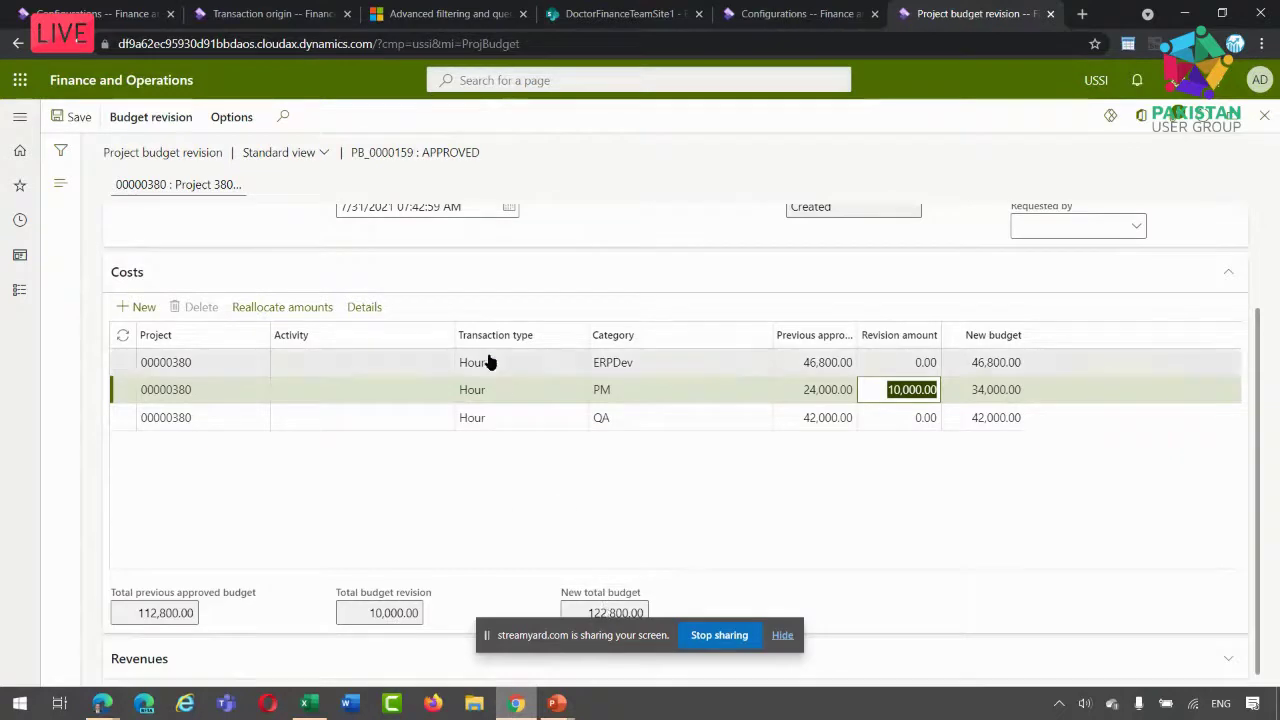
left_click(72, 120)
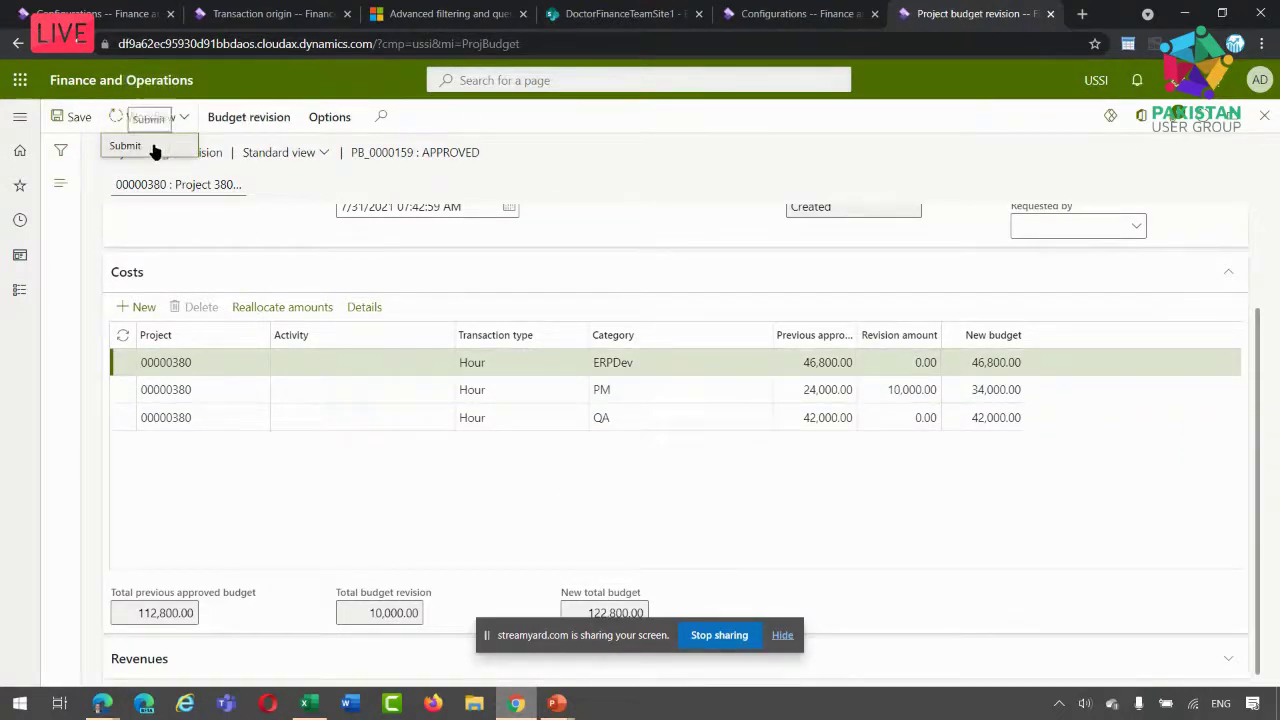
left_click(128, 146)
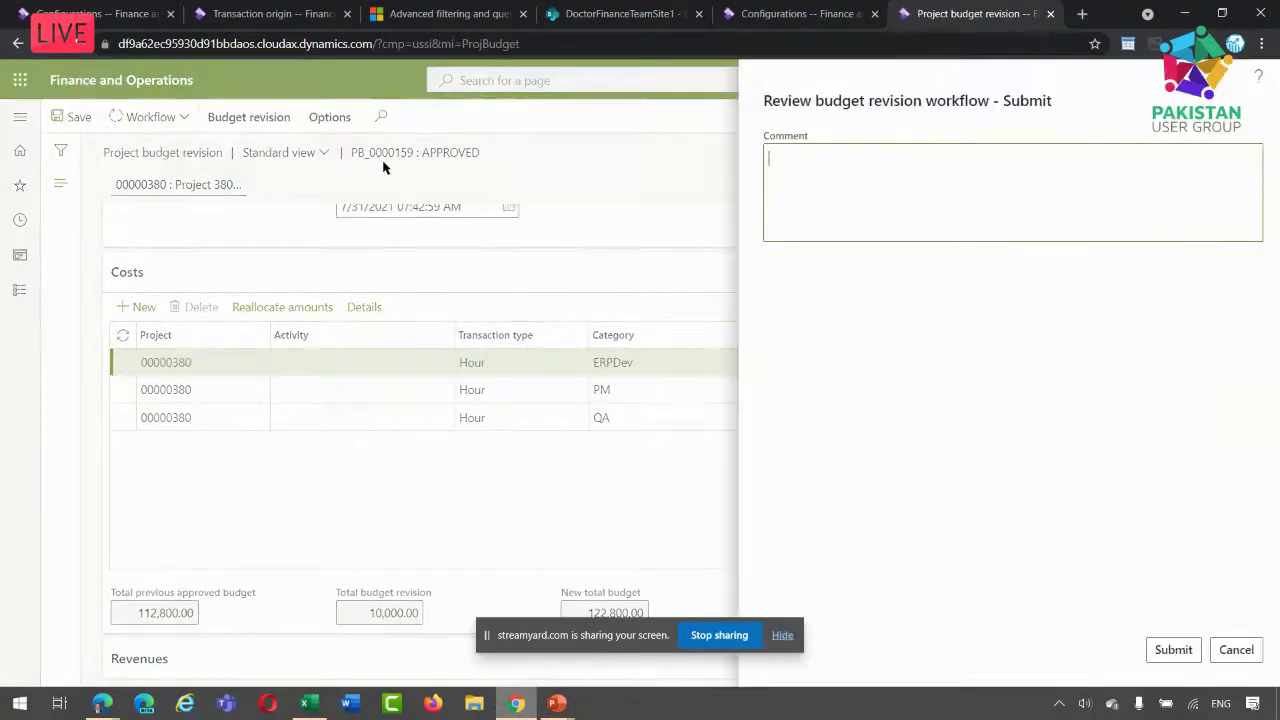
left_click(1173, 650)
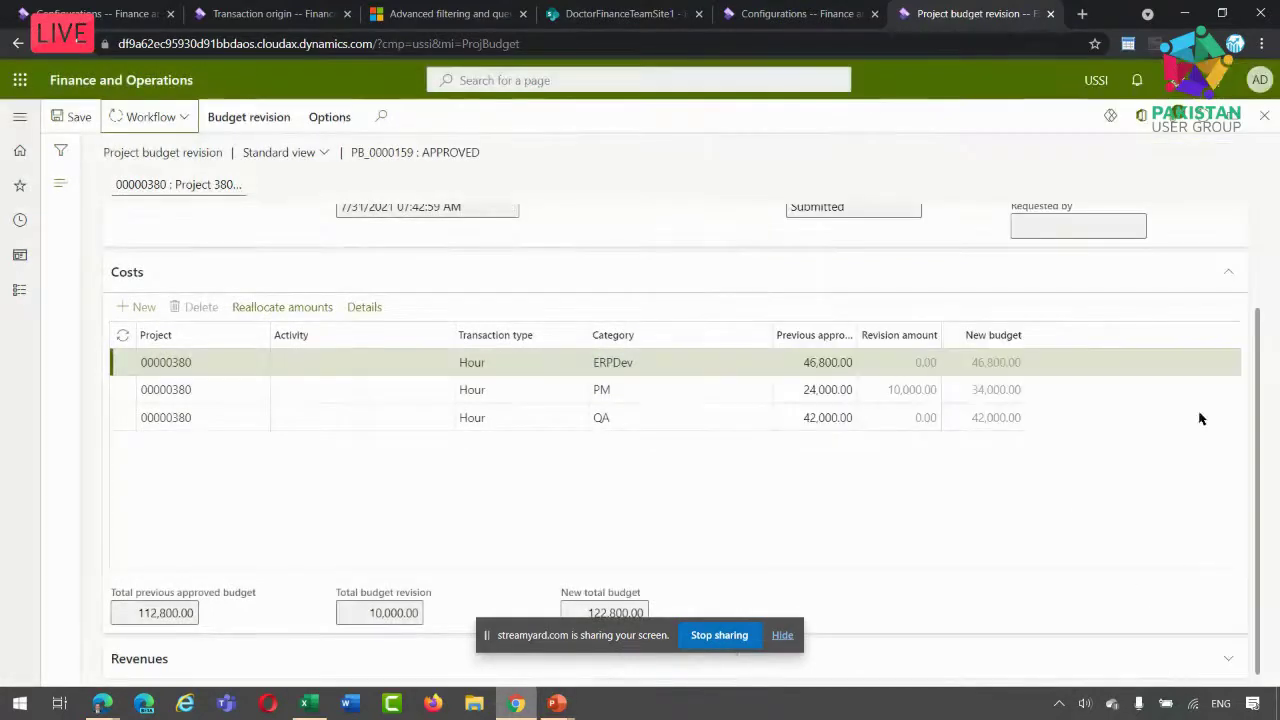
left_click(1264, 116)
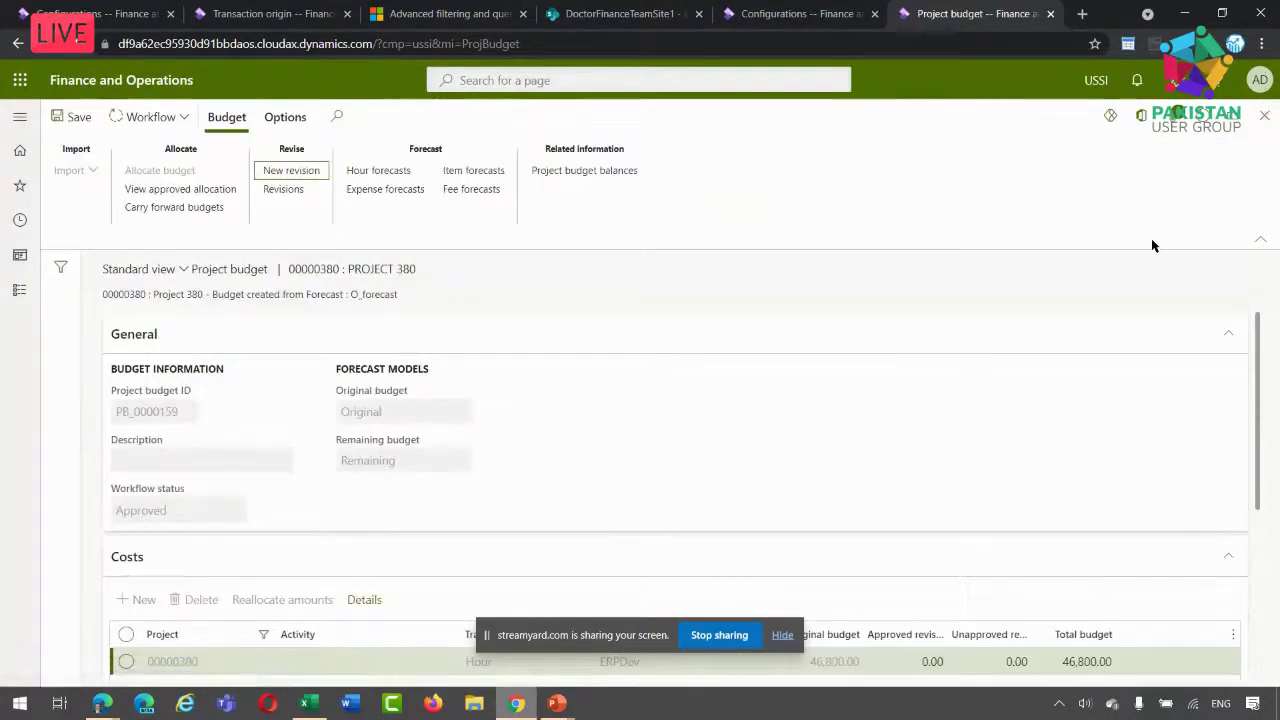
left_click(1264, 116)
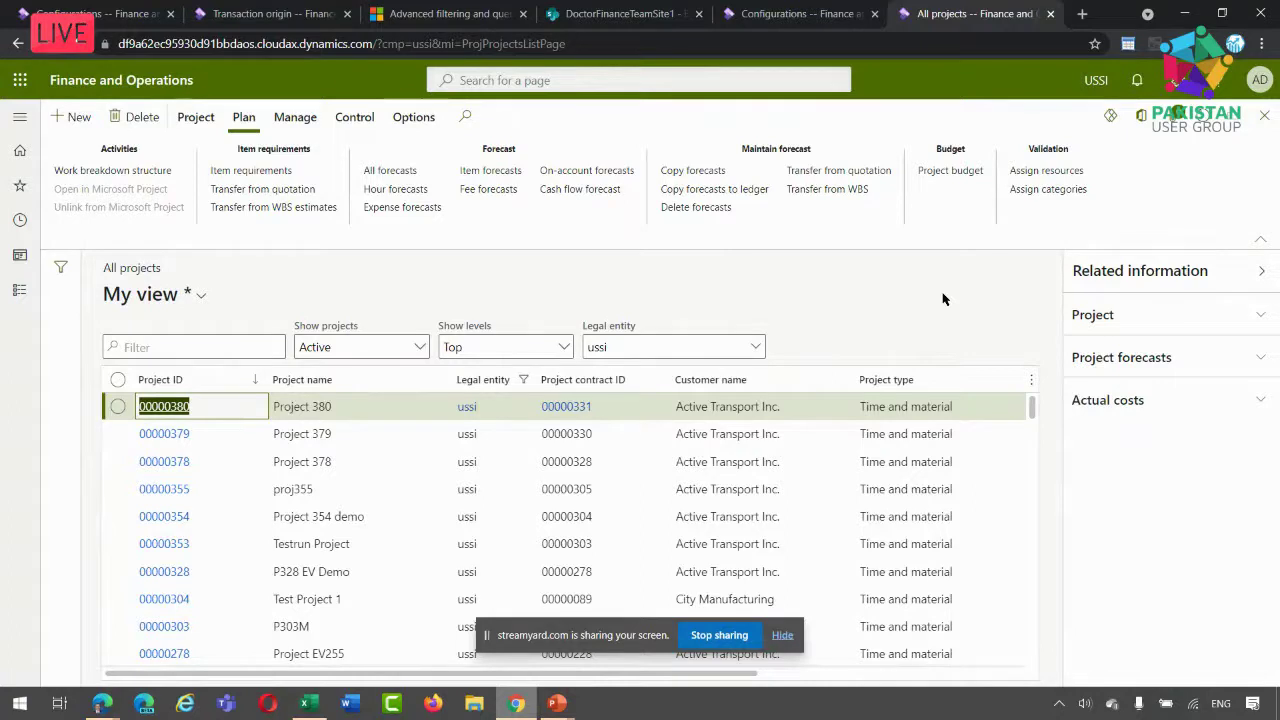
Open all forecasts of Project 380 and select the four T_Forecast lines to examine the revised forecast
left_click(389, 172)
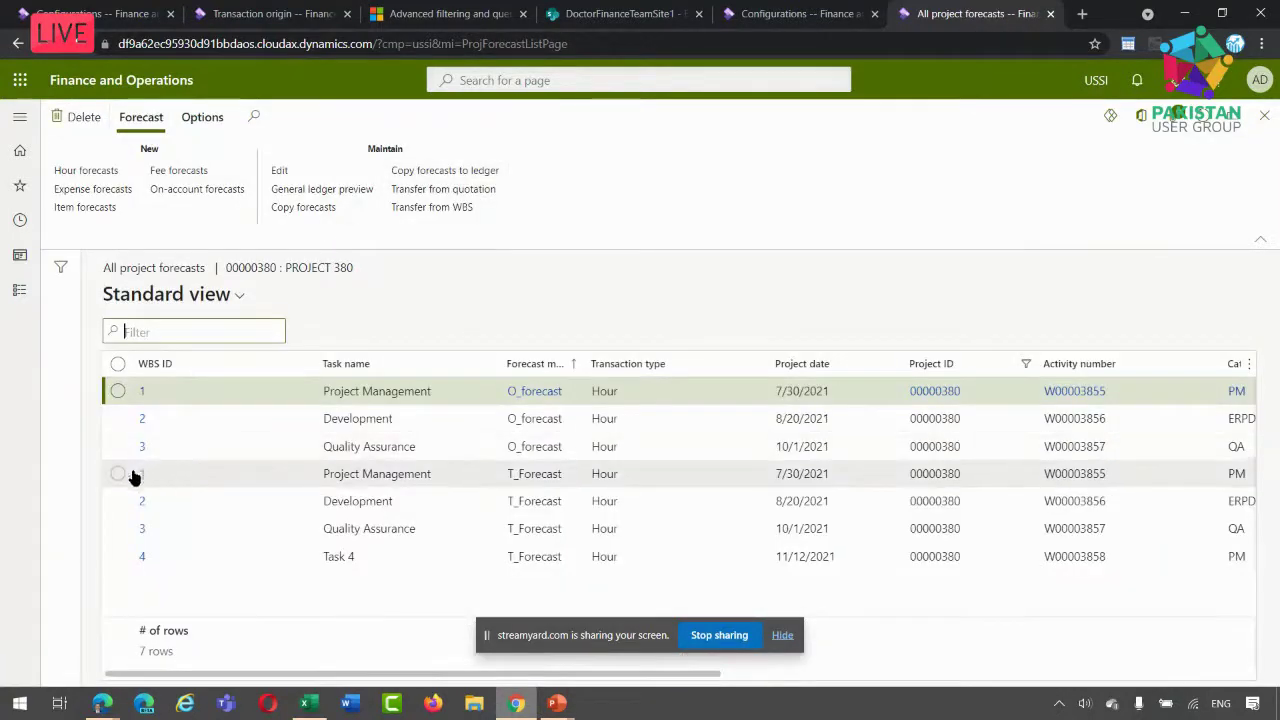
left_click(118, 476)
left_click(118, 501)
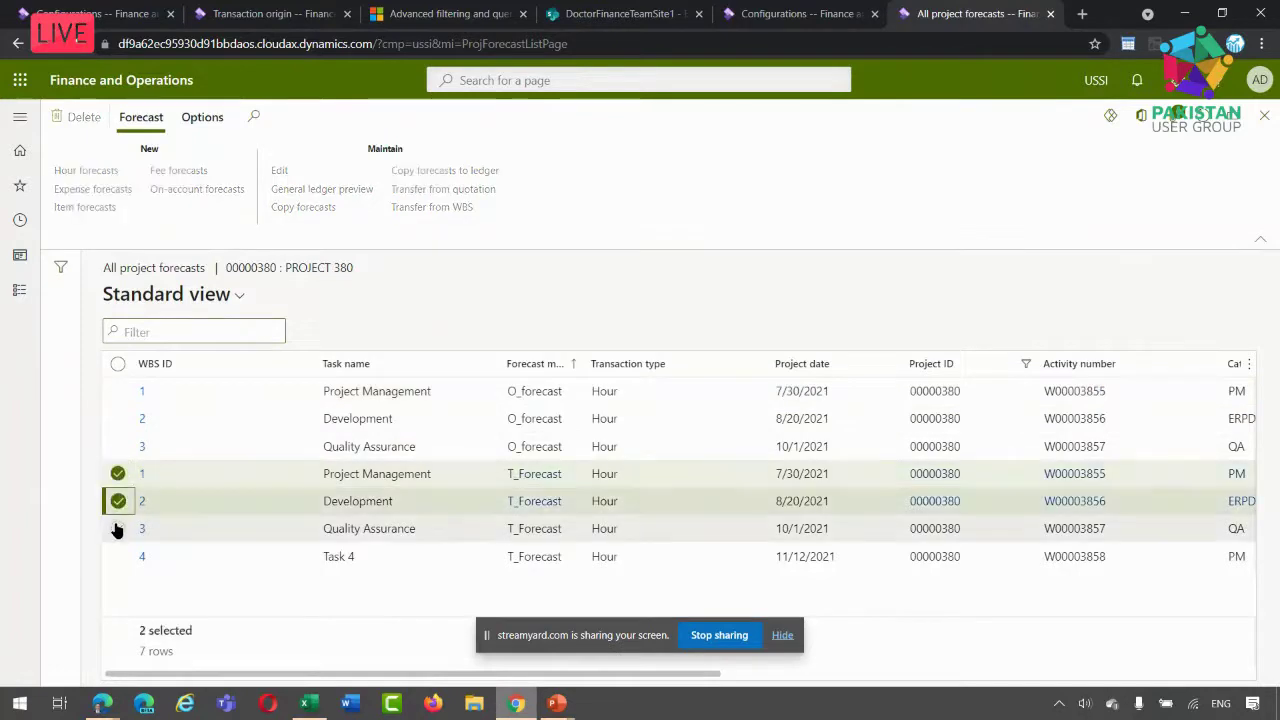
left_click(118, 528)
left_click(117, 560)
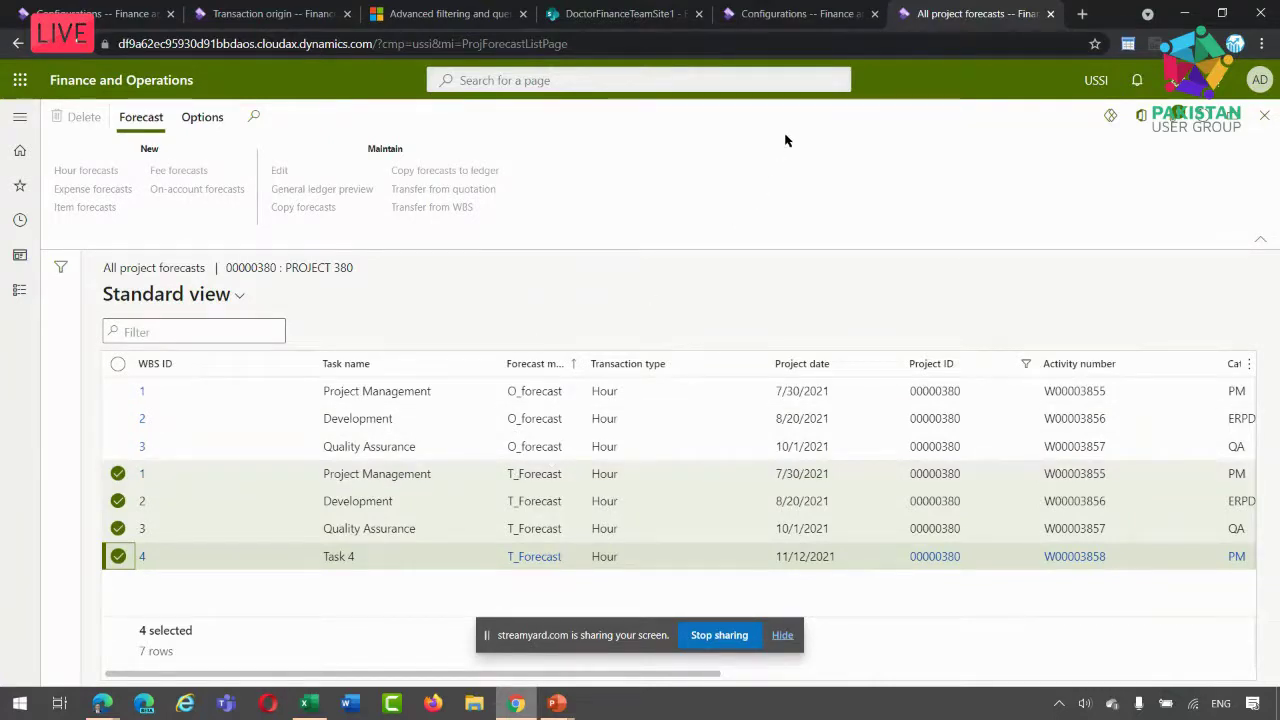
Return to the electronic reporting configurations and run EVM_XLS with the budget updates' forecast model filter set to T_Forecast
left_click(792, 22)
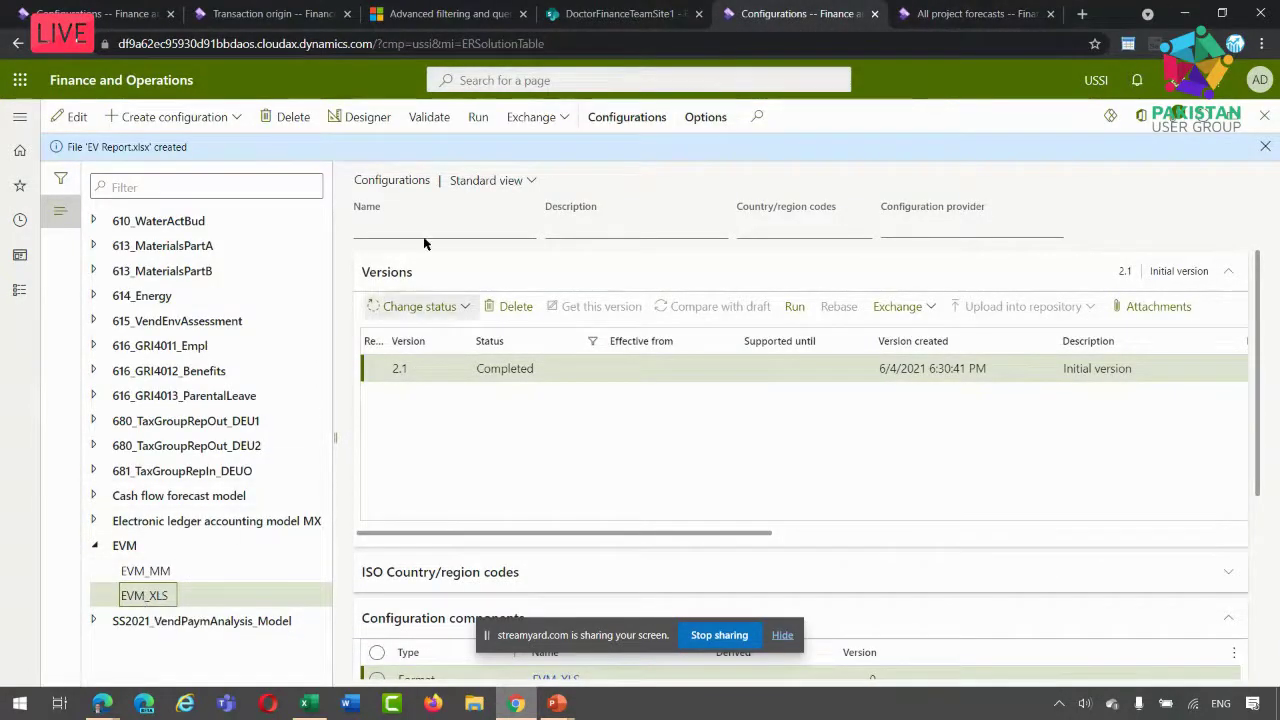
left_click(474, 118)
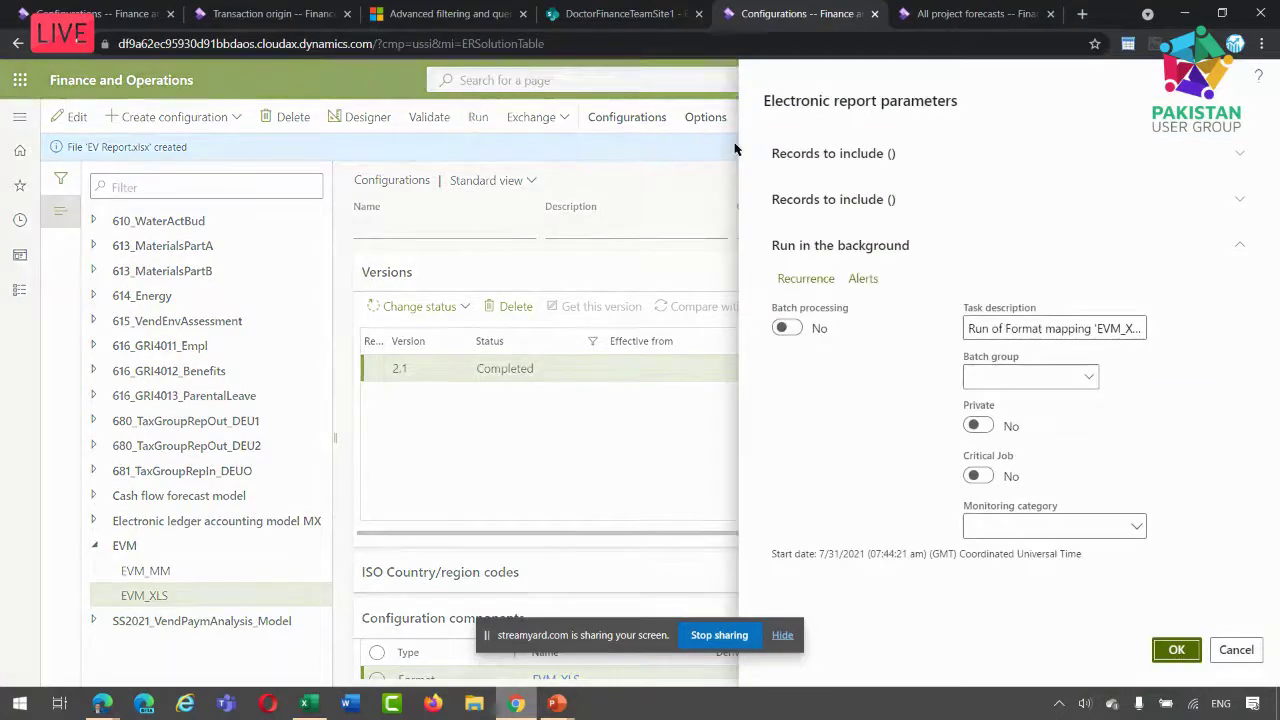
left_click(803, 204)
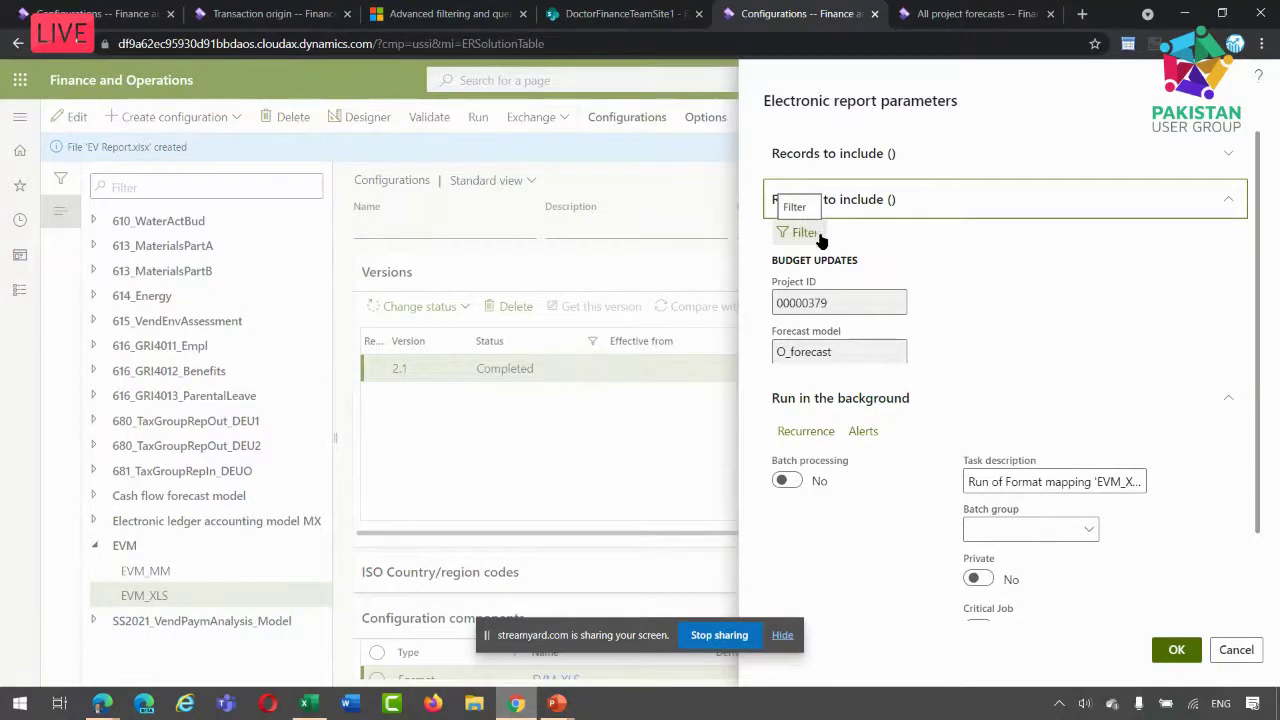
left_click(805, 236)
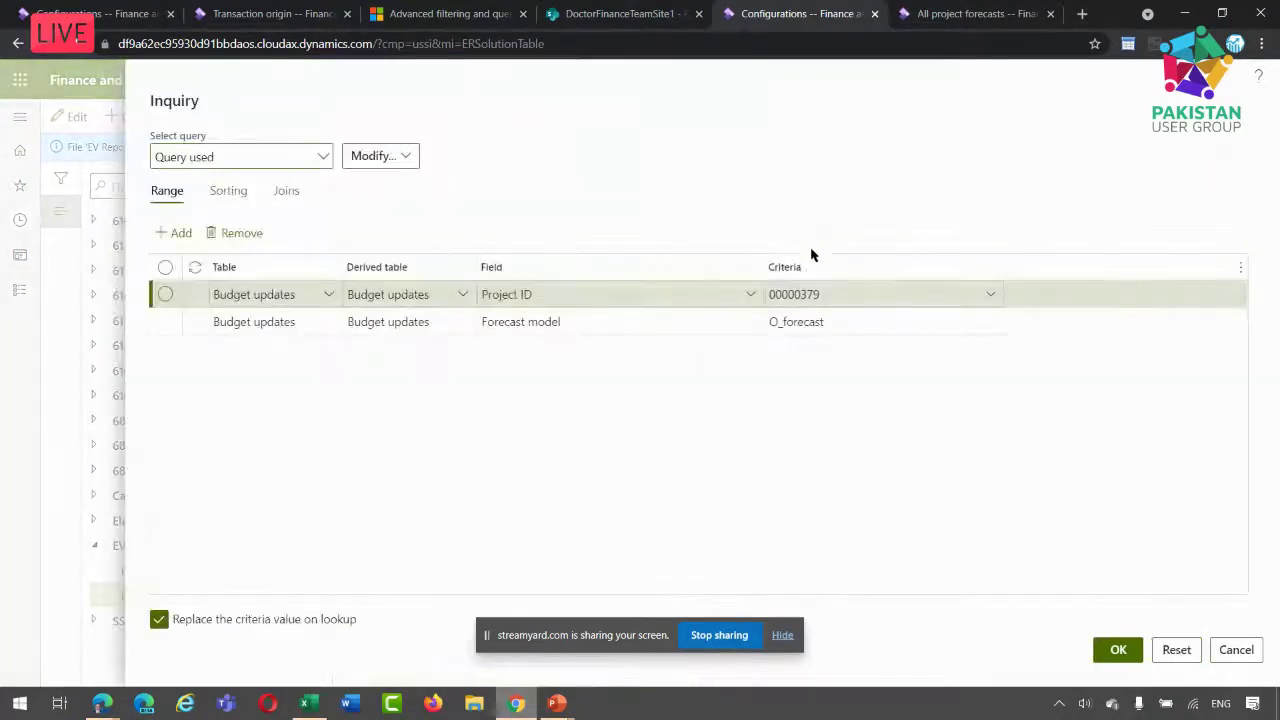
left_click(845, 322)
key("BackSpace")
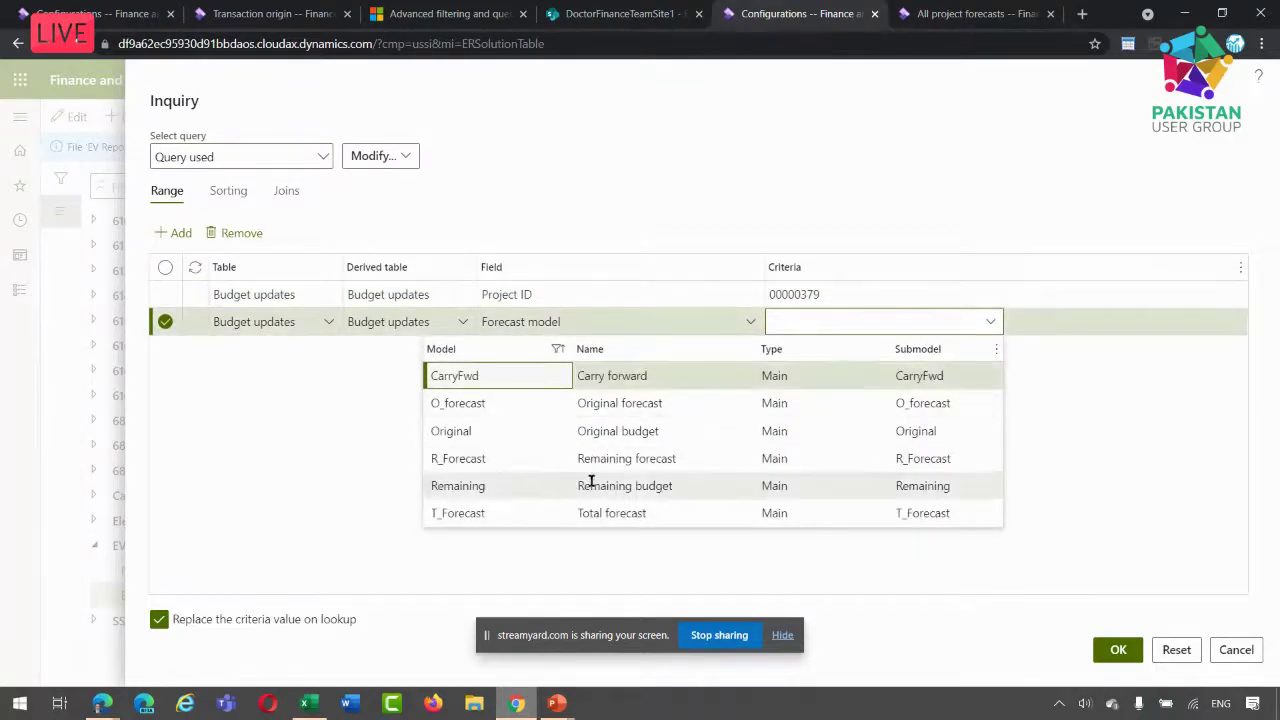
left_click(579, 512)
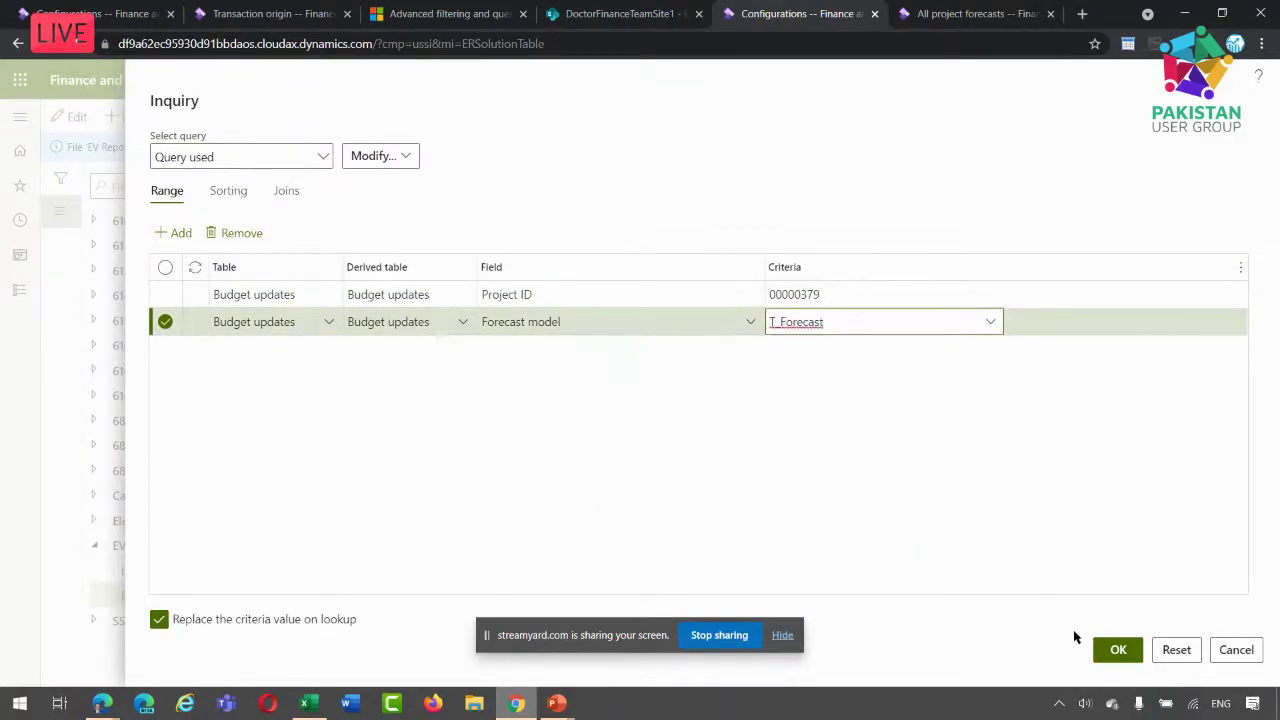
left_click(1116, 650)
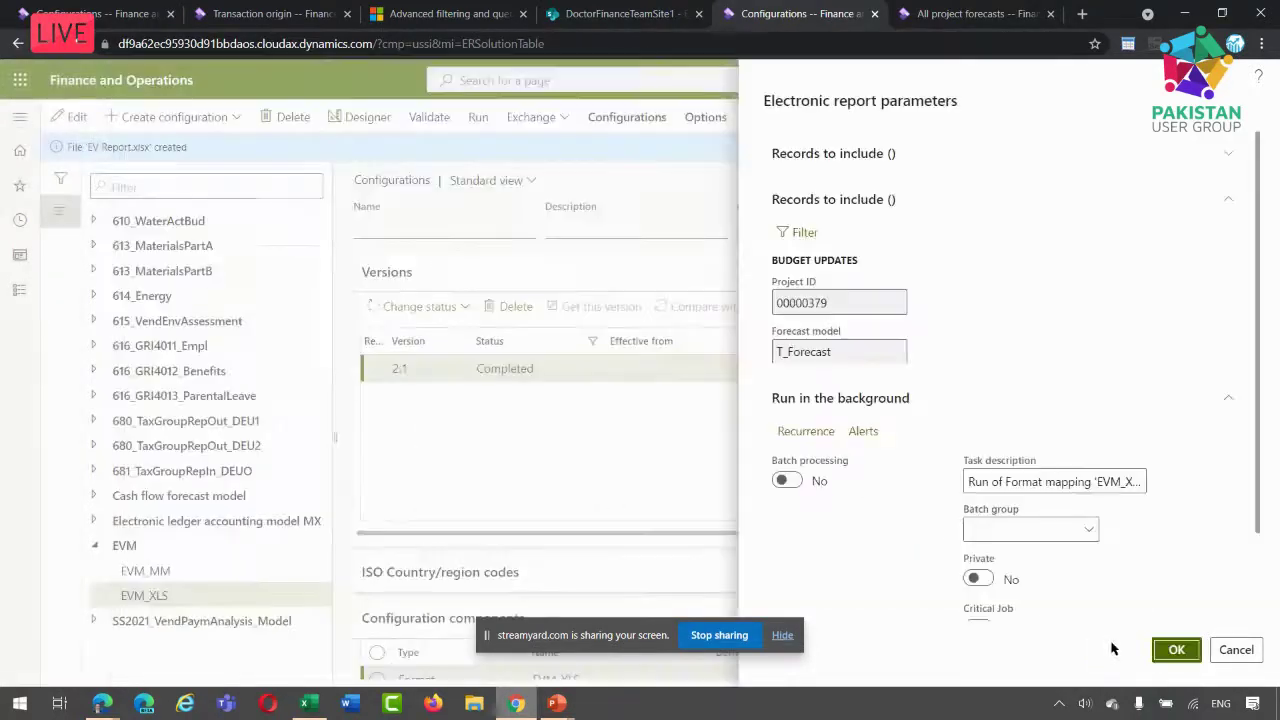
left_click(1174, 650)
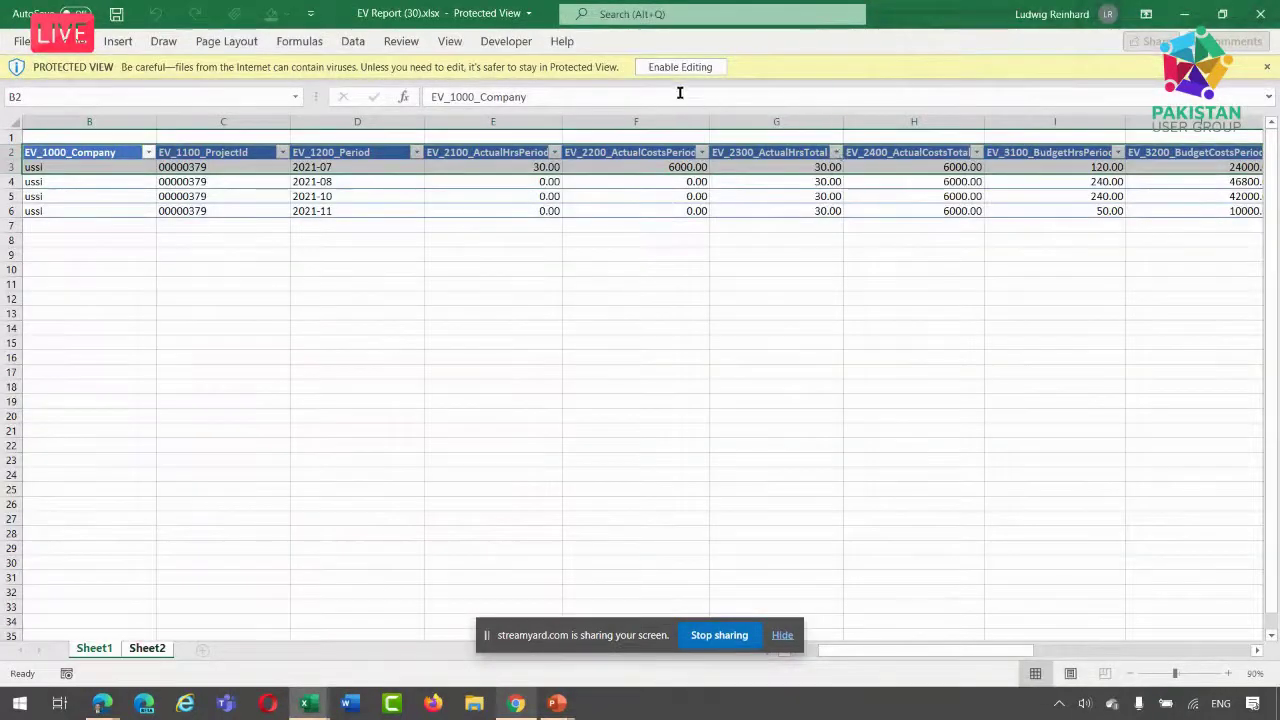
Enable editing of the generated EV Report workbook and refresh all data for the pivot table and chart on Sheet2
left_click(670, 67)
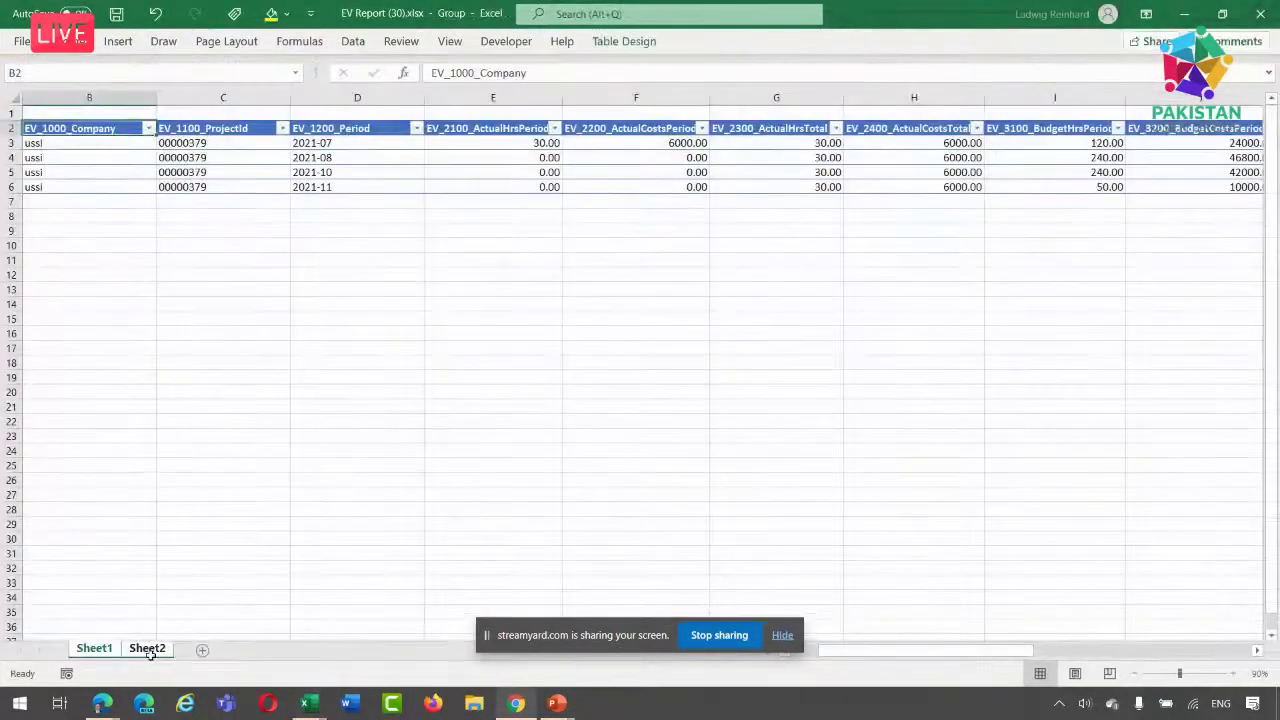
left_click(149, 648)
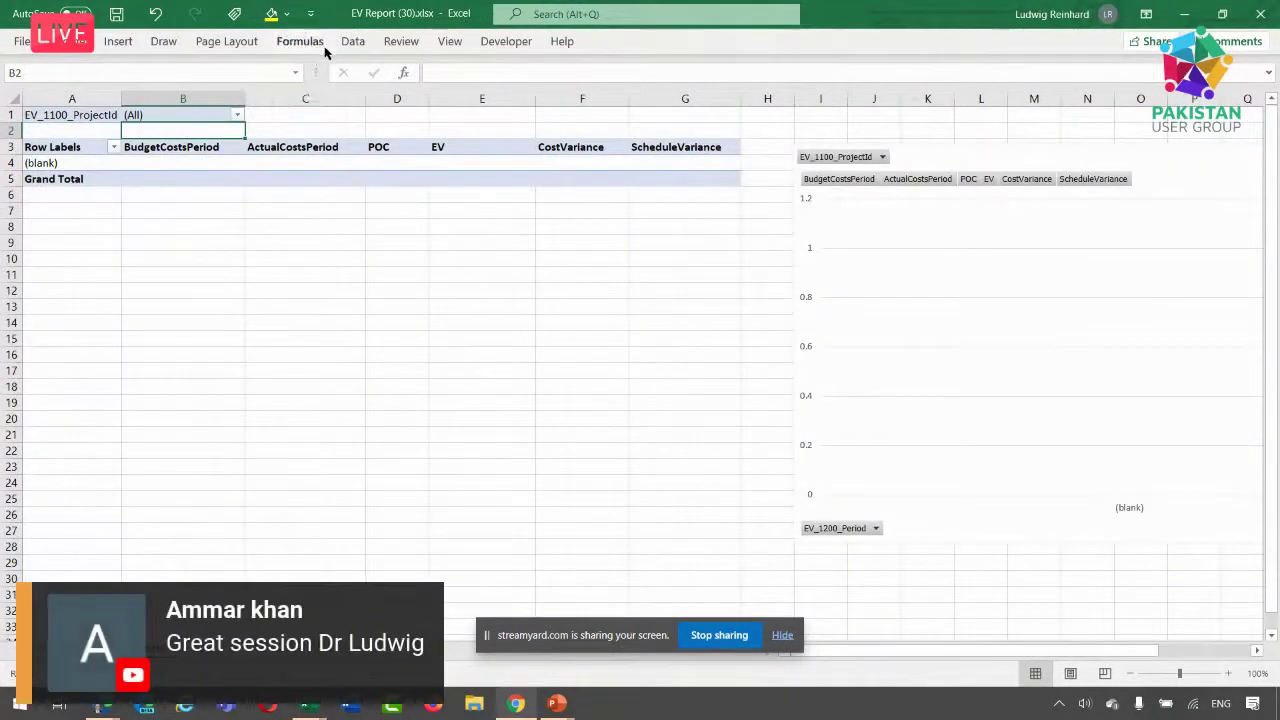
left_click(355, 48)
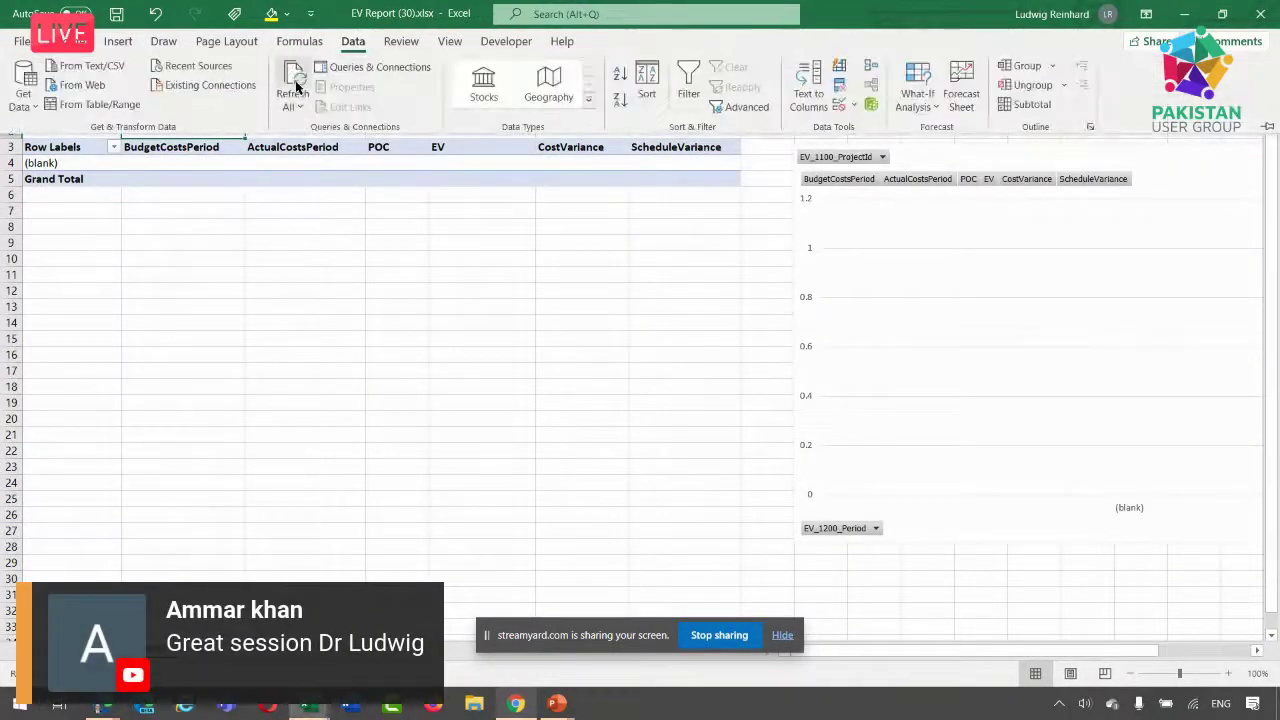
left_click(288, 80)
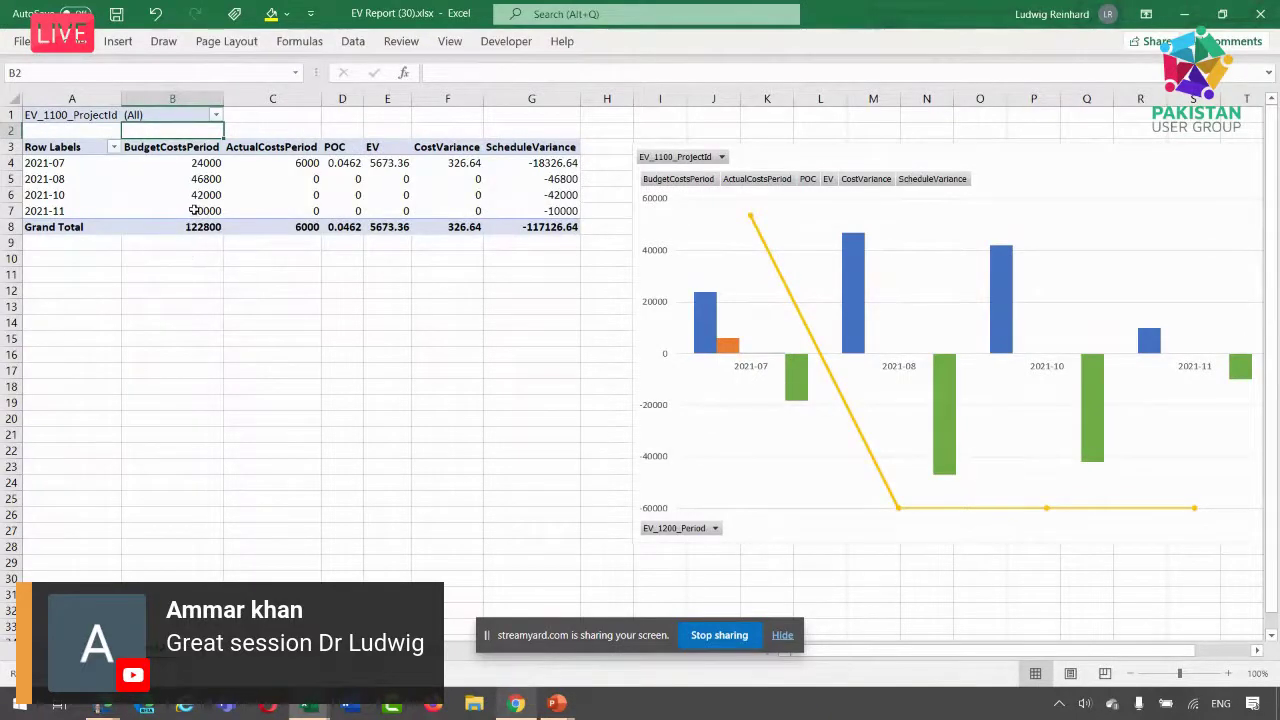
Examine the pivot table's 2021-11 row, the 2021-07 POC value and the grand total of the budget costs
left_click(8, 210)
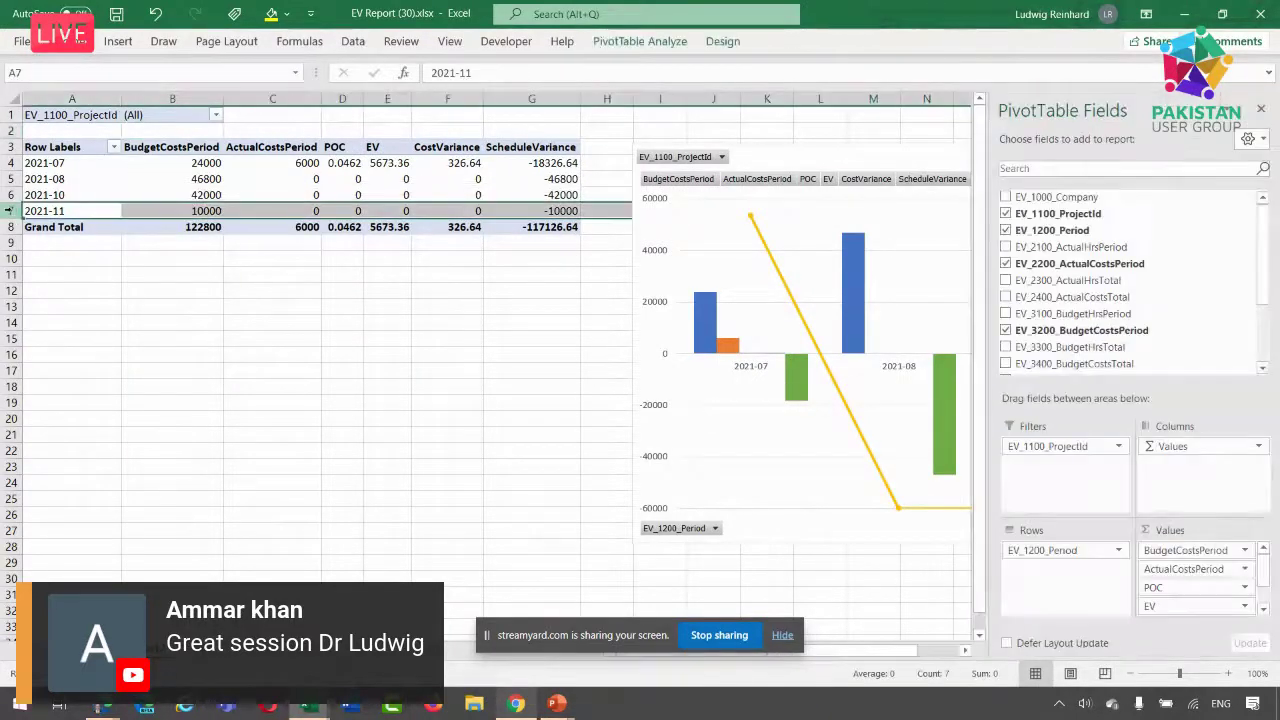
left_click(335, 164)
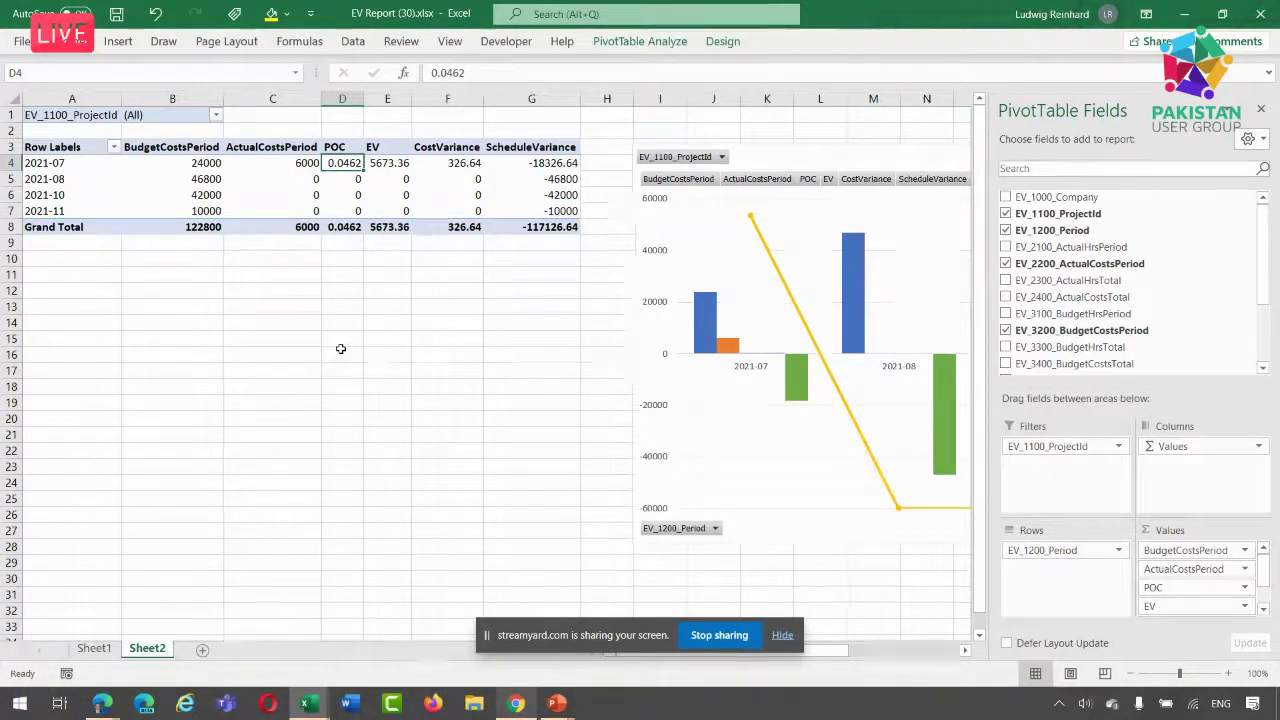
left_click(190, 227)
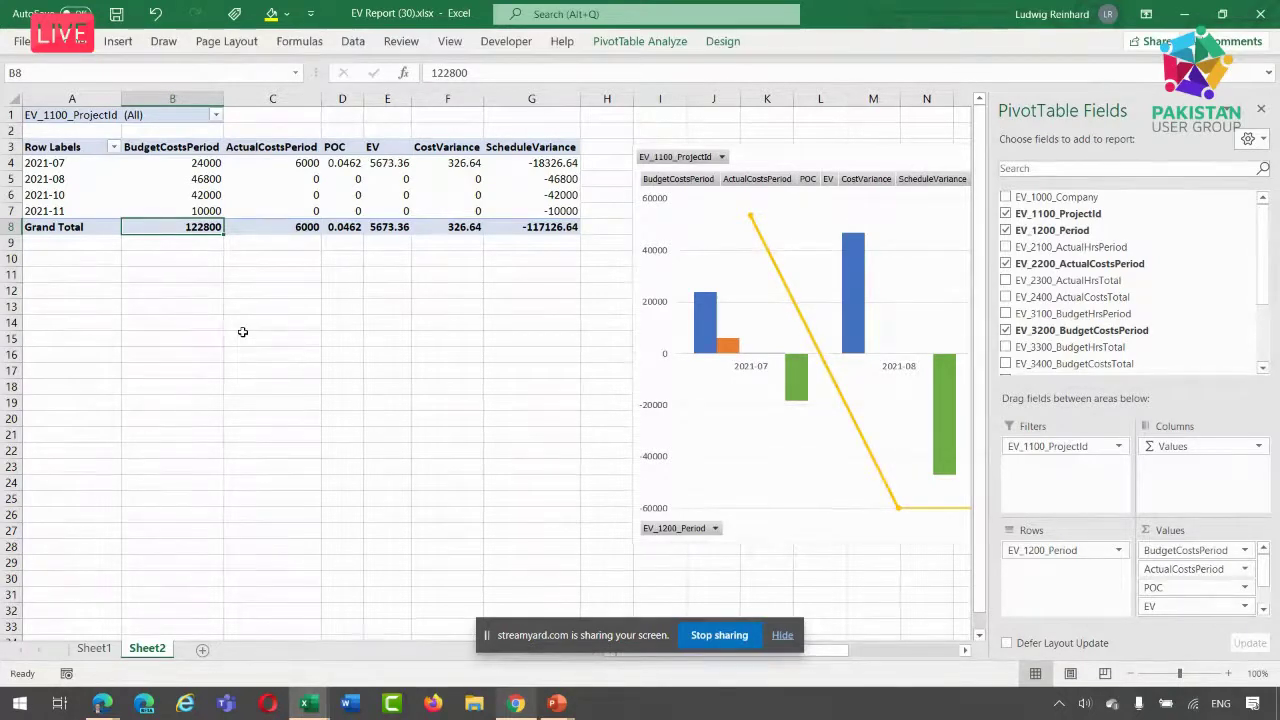
Switch to the PowerPoint slide show and advance to the Main advantages slide on earned value management
key("alt+Tab")
key("alt+Tab")
key("alt+Tab")
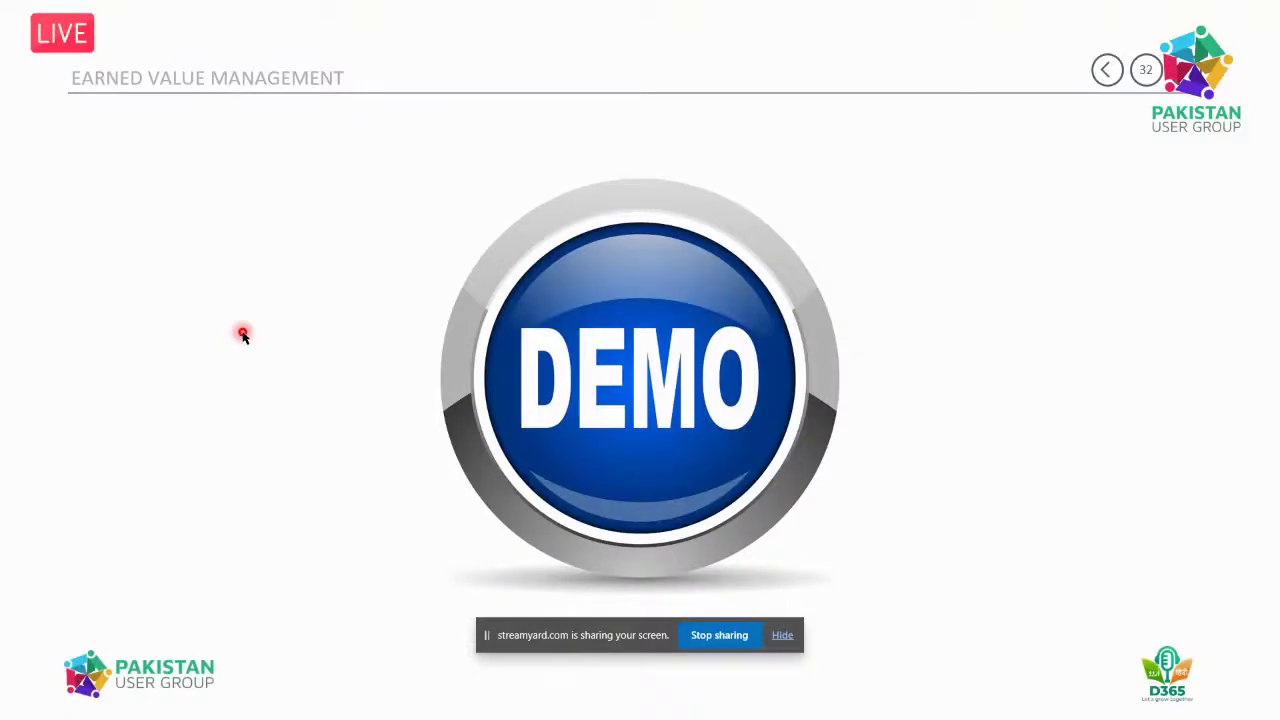
key("Right")
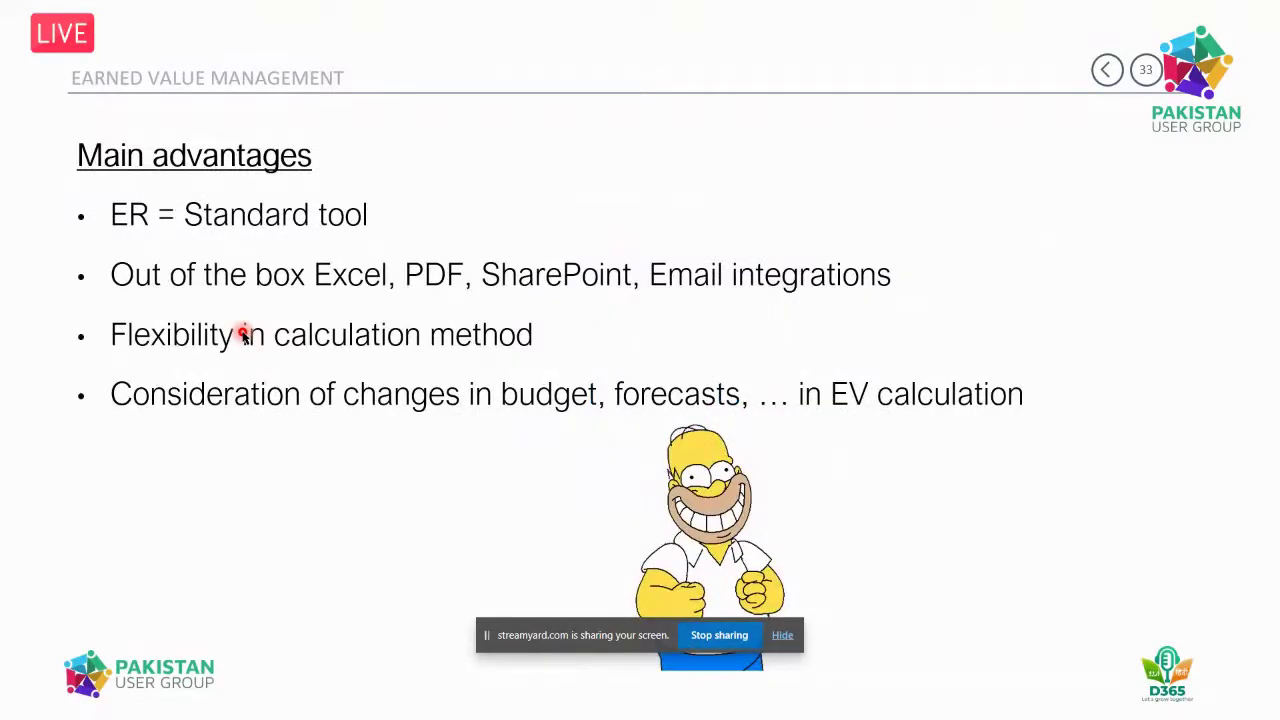